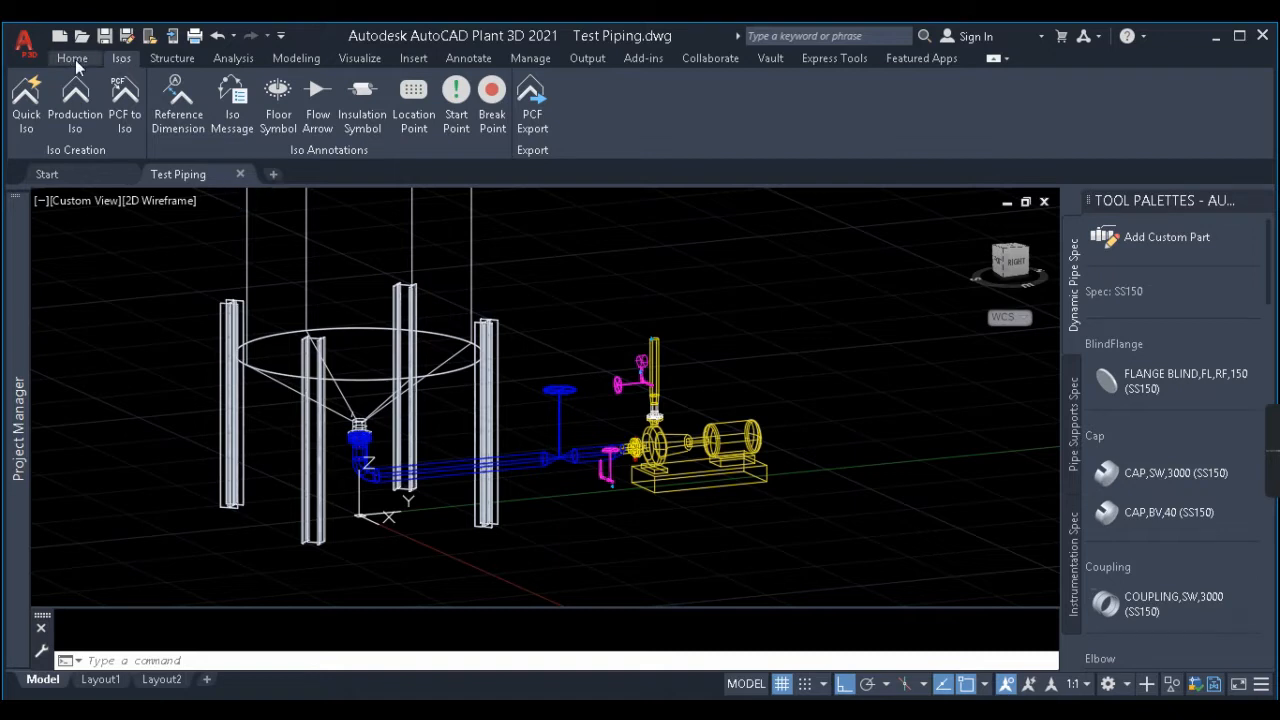
{"action": "left_click", "coordinate": [73, 58]}
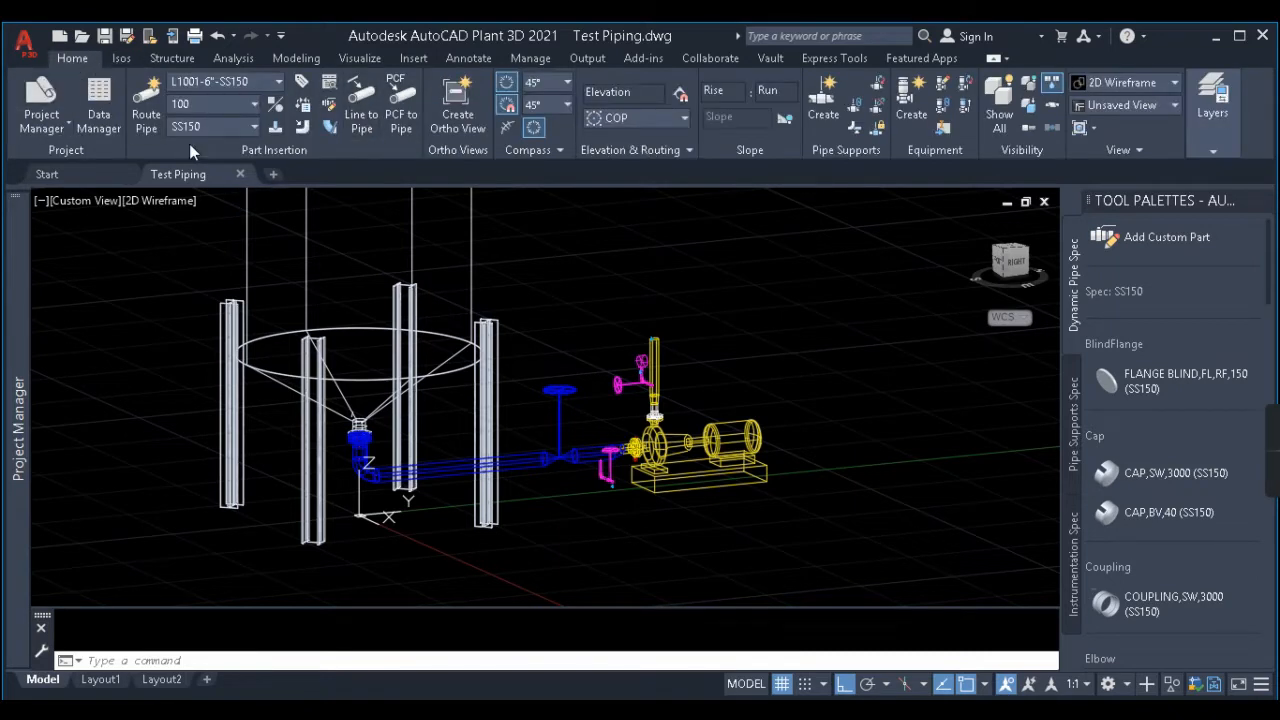
{"action": "left_click", "coordinate": [120, 57]}
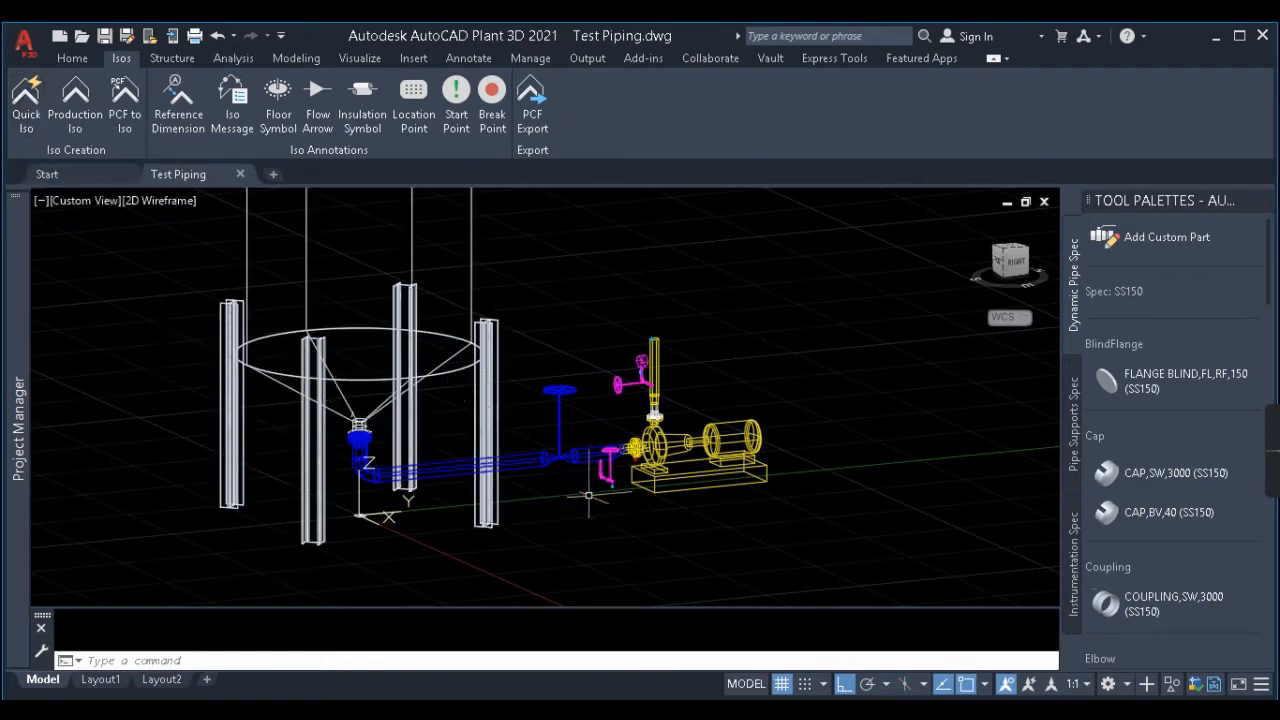
{"action": "left_click", "coordinate": [520, 460]}
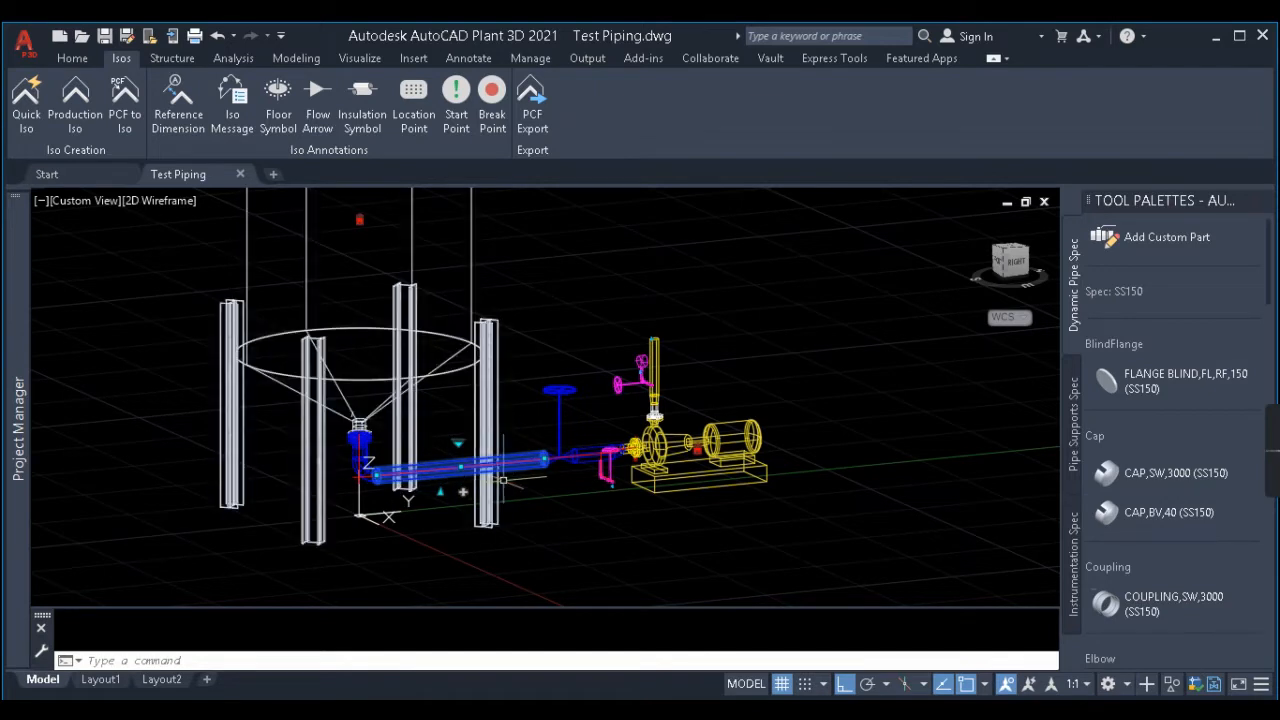
{"action": "key", "text": "Escape"}
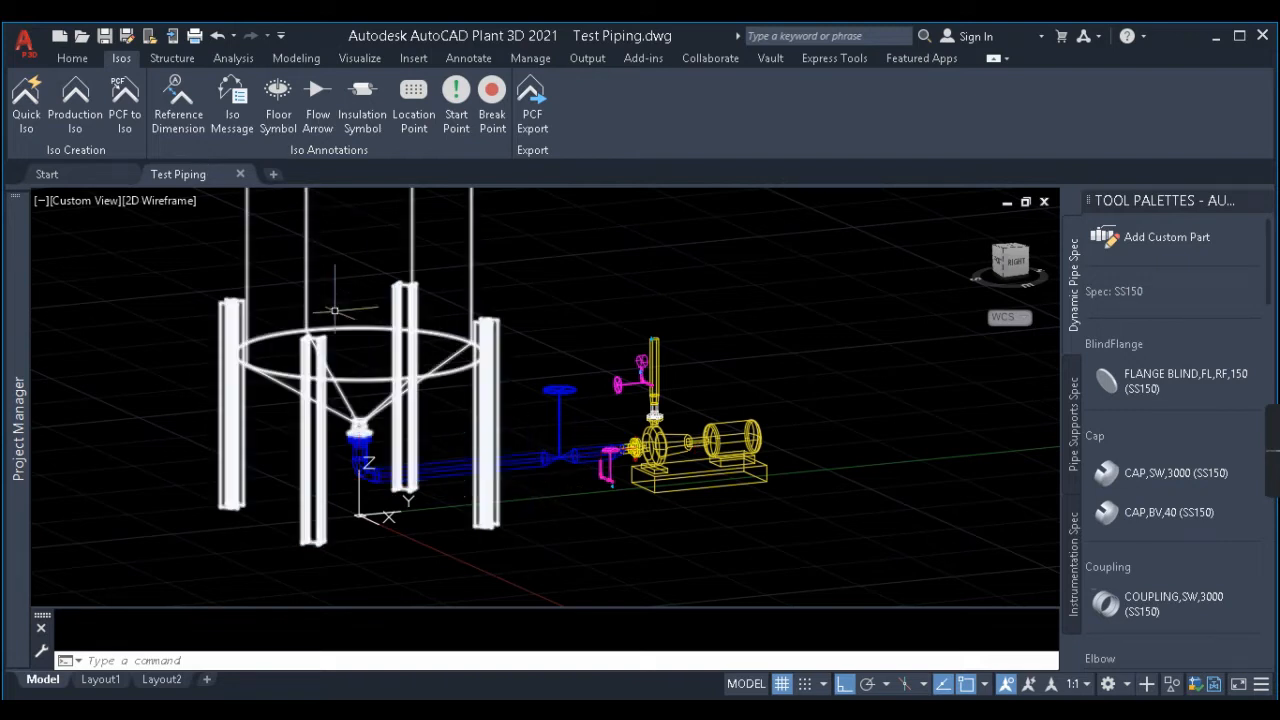
{"action": "left_click", "coordinate": [433, 478]}
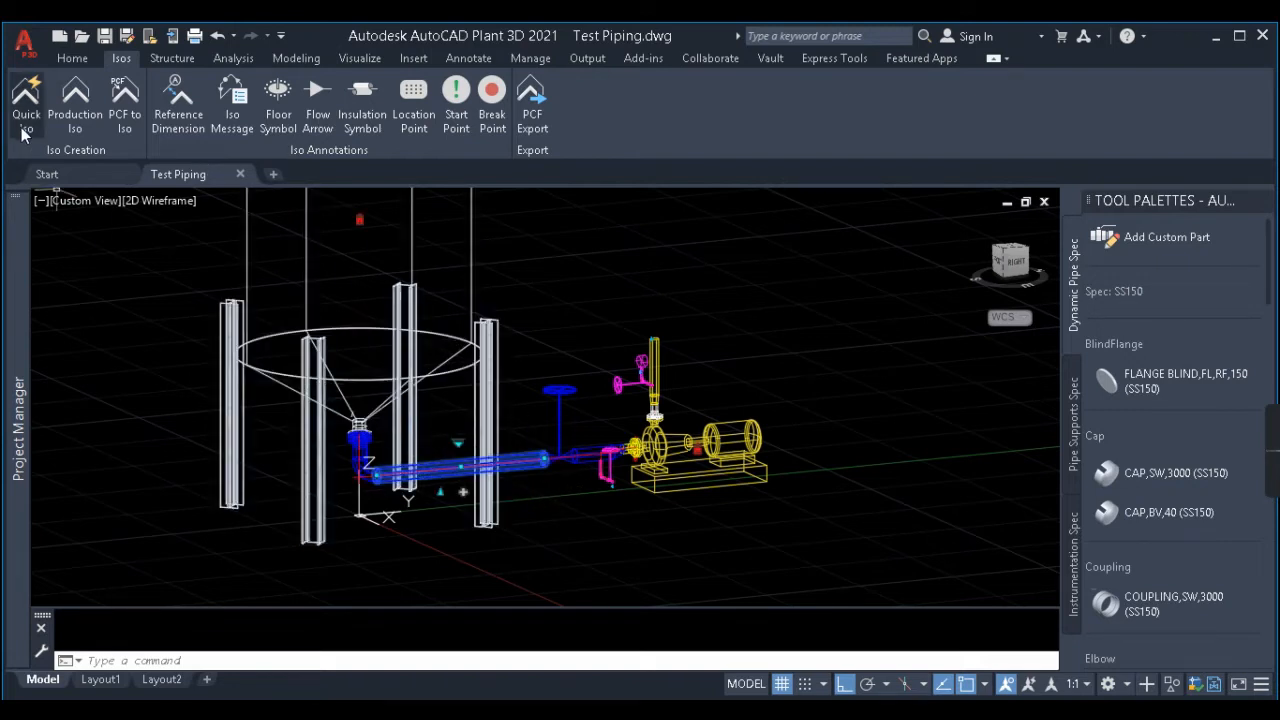
{"action": "key", "text": "Escape"}
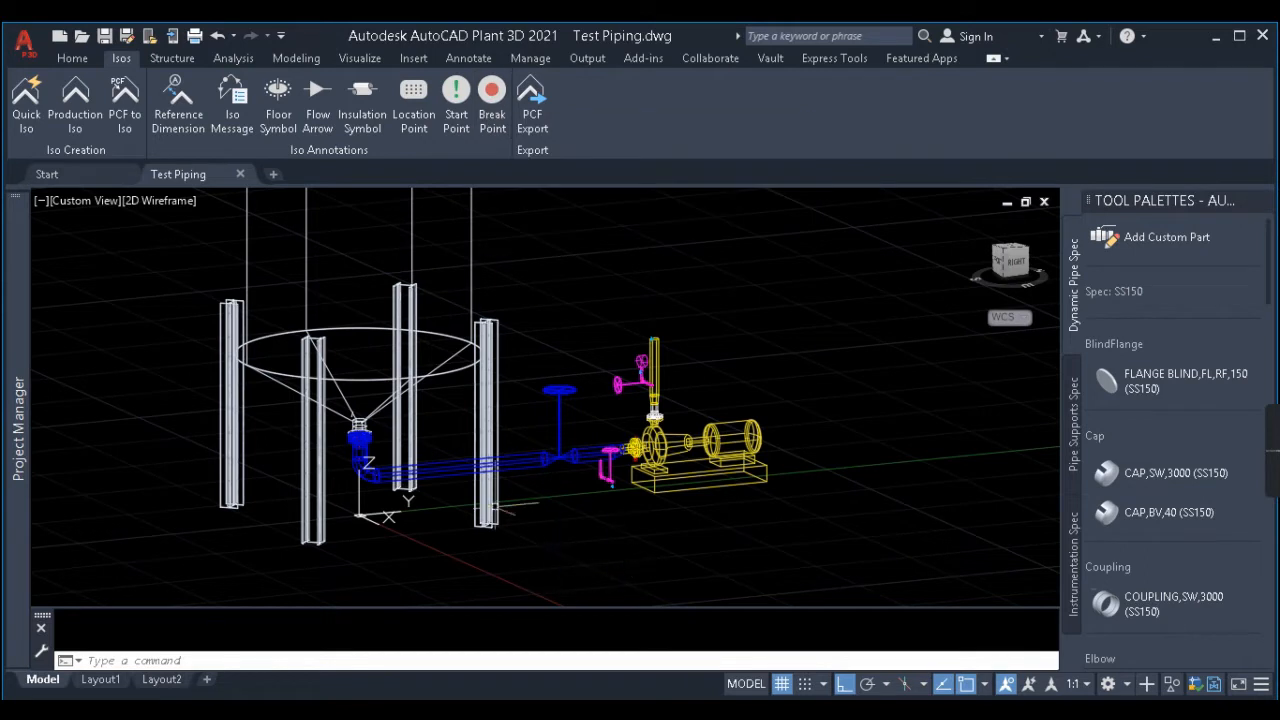
Step: Place an iso break point where the elbow below the tank nozzle meets the long horizontal pipe
{"action": "scroll", "coordinate": [520, 480], "scroll_direction": "up", "scroll_amount": 3}
{"action": "scroll", "coordinate": [140, 298], "scroll_direction": "down", "scroll_amount": 2}
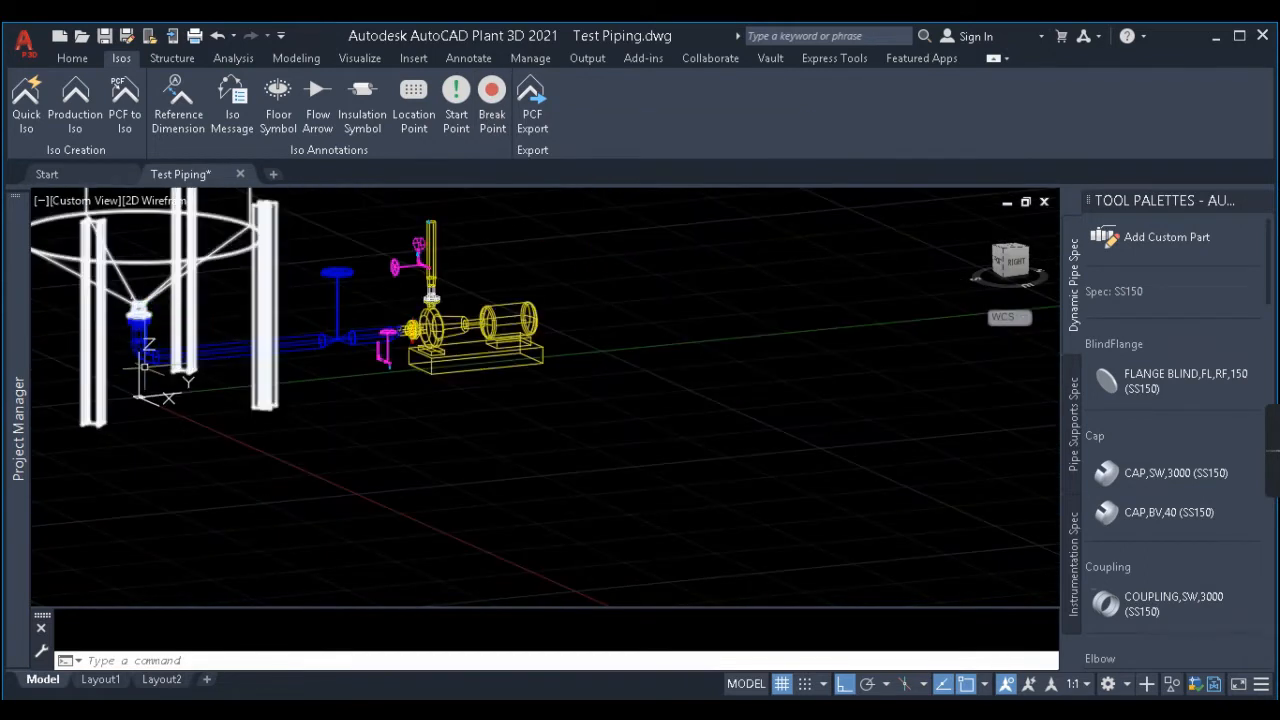
{"action": "scroll", "coordinate": [110, 303], "scroll_direction": "up", "scroll_amount": 3}
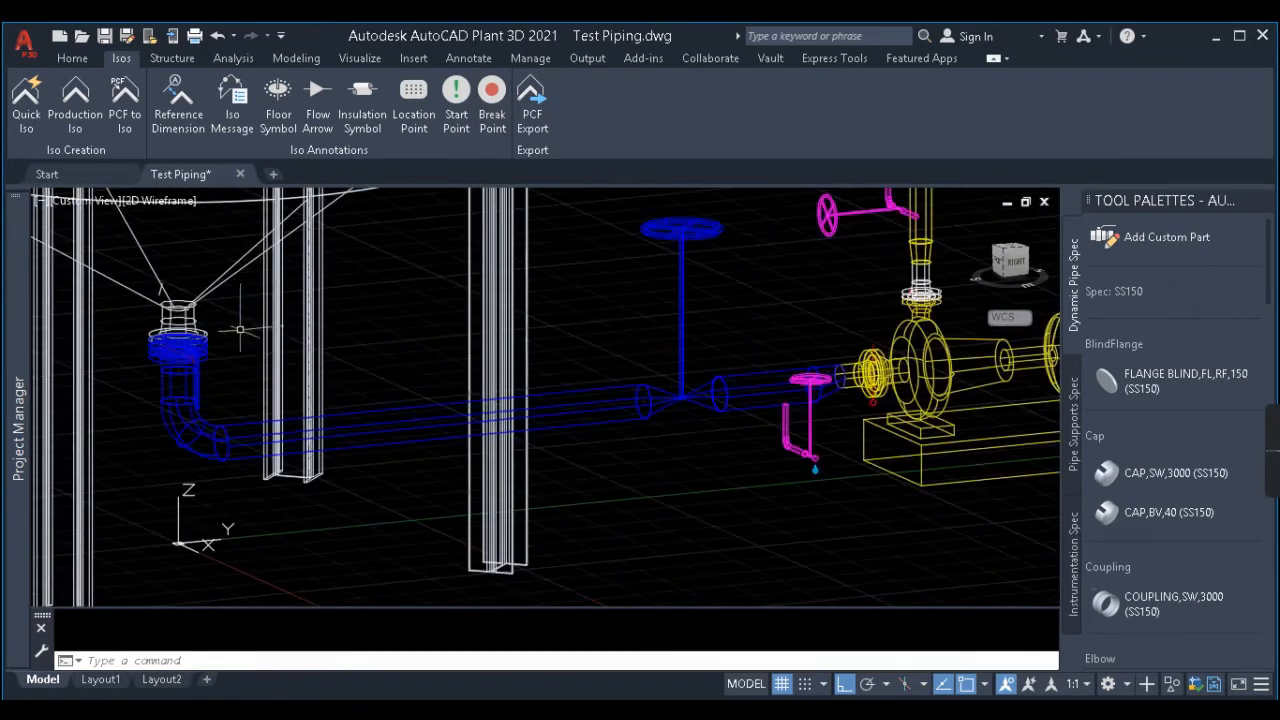
{"action": "scroll", "coordinate": [704, 421], "scroll_direction": "down", "scroll_amount": 2}
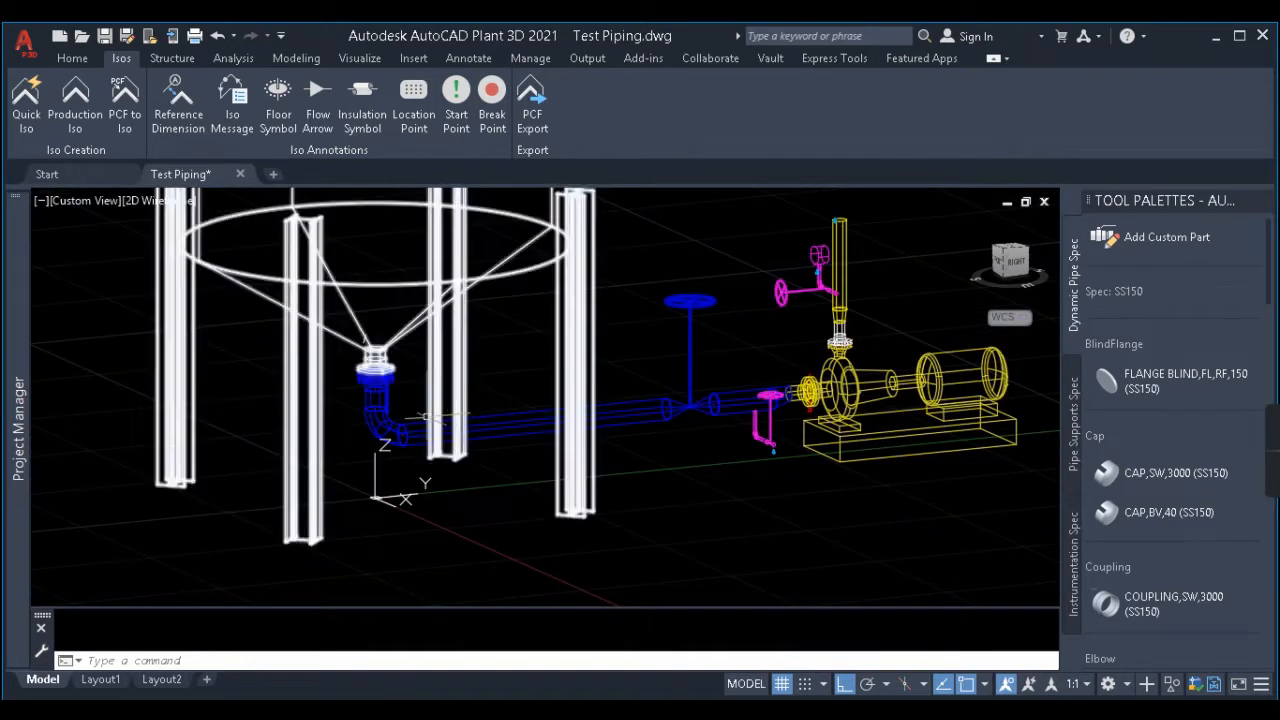
{"action": "scroll", "coordinate": [400, 440], "scroll_direction": "up", "scroll_amount": 2}
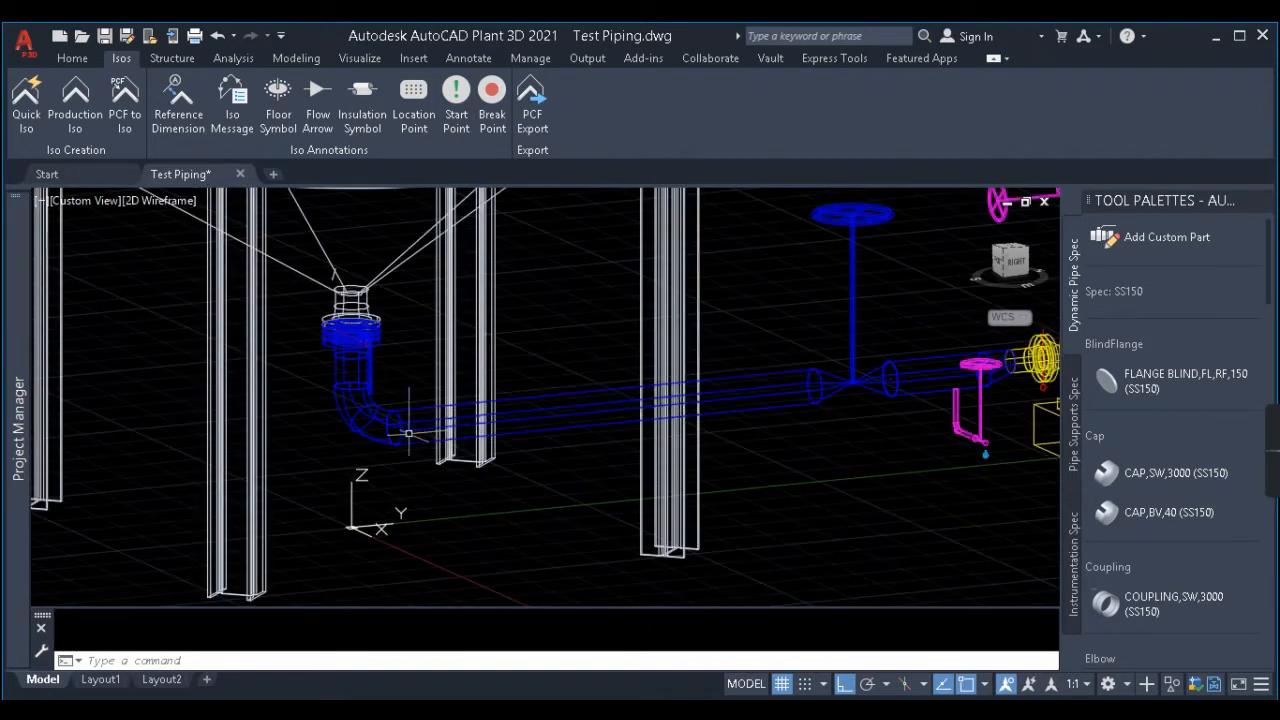
{"action": "left_click", "coordinate": [491, 93]}
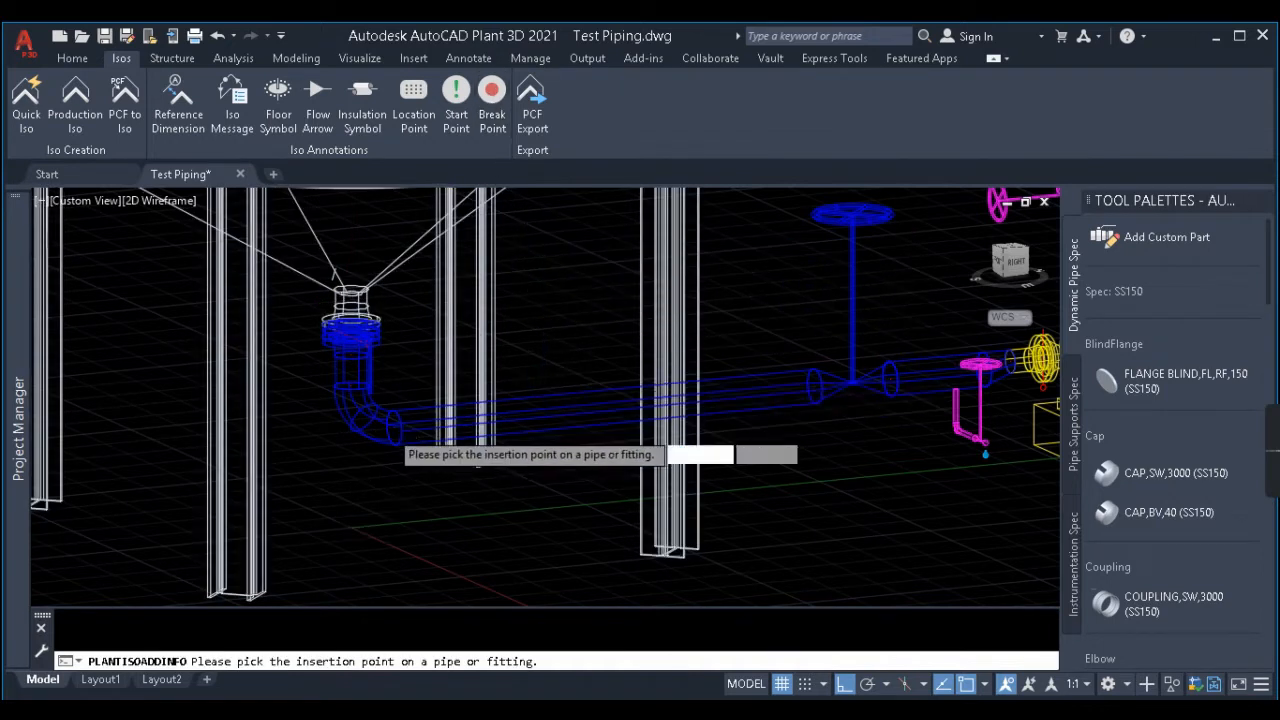
{"action": "scroll", "coordinate": [412, 445], "scroll_direction": "up", "scroll_amount": 2}
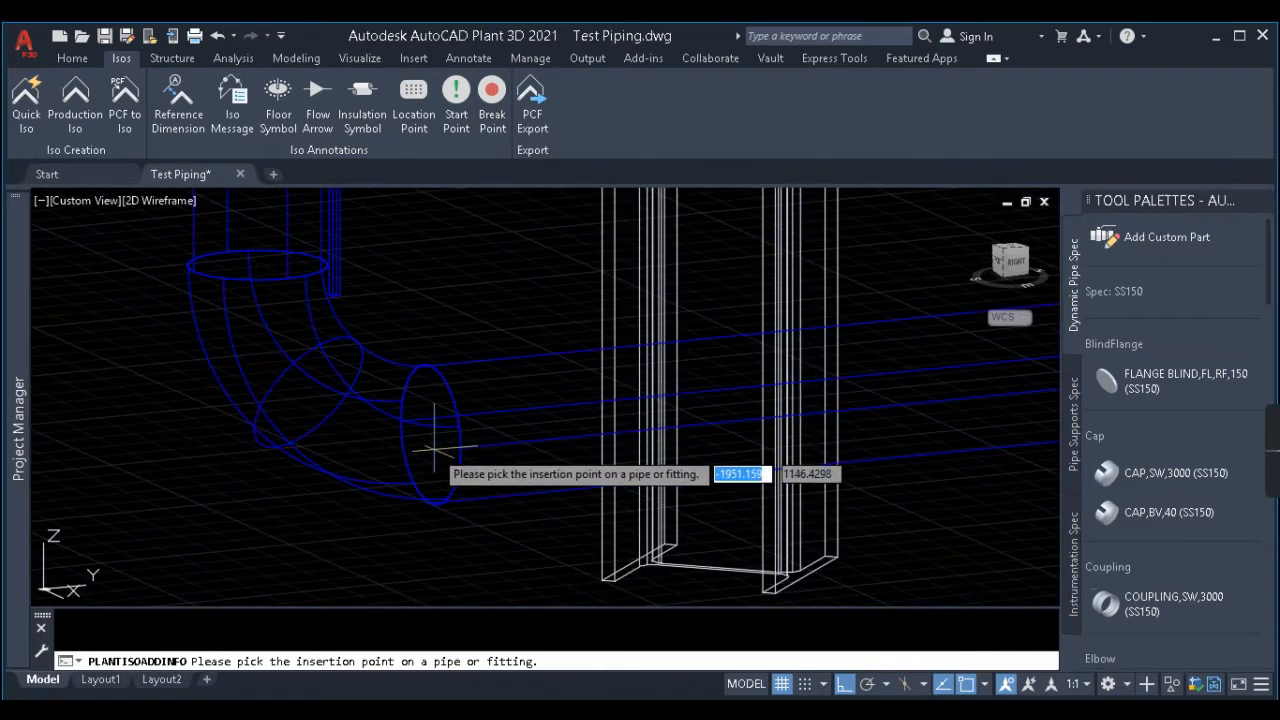
{"action": "scroll", "coordinate": [457, 432], "scroll_direction": "down", "scroll_amount": 2}
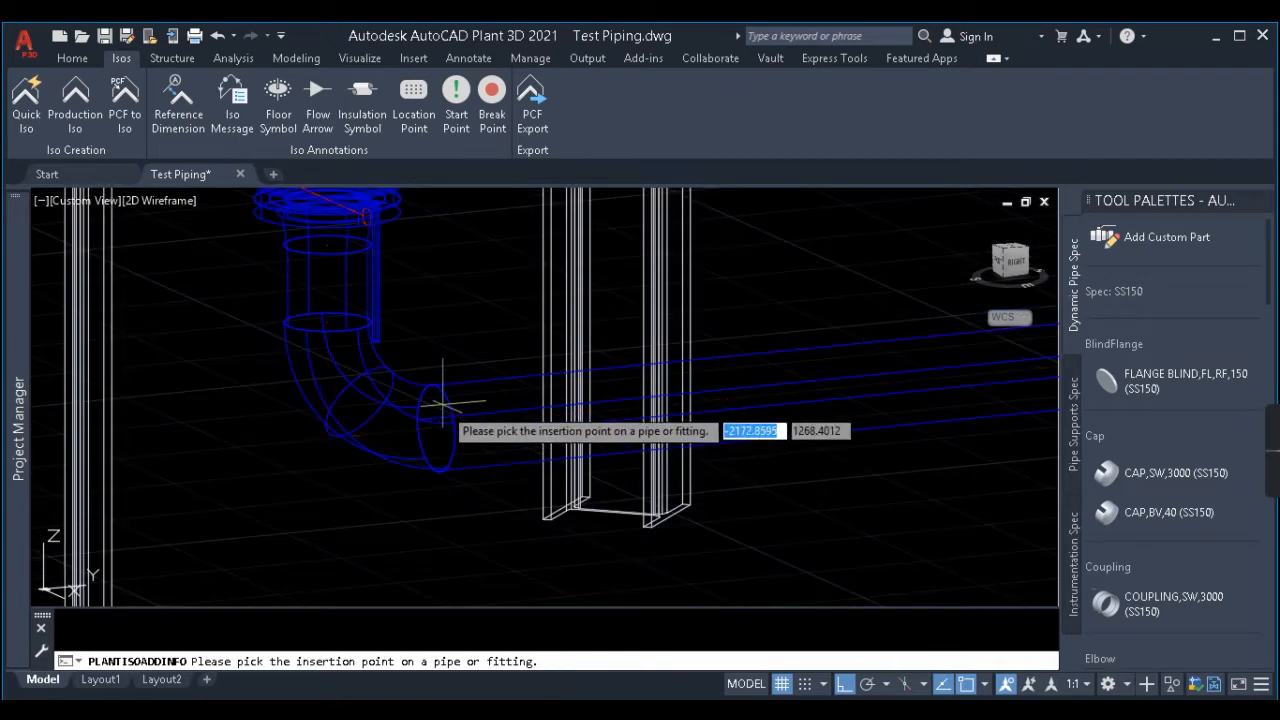
{"action": "left_click", "coordinate": [455, 466]}
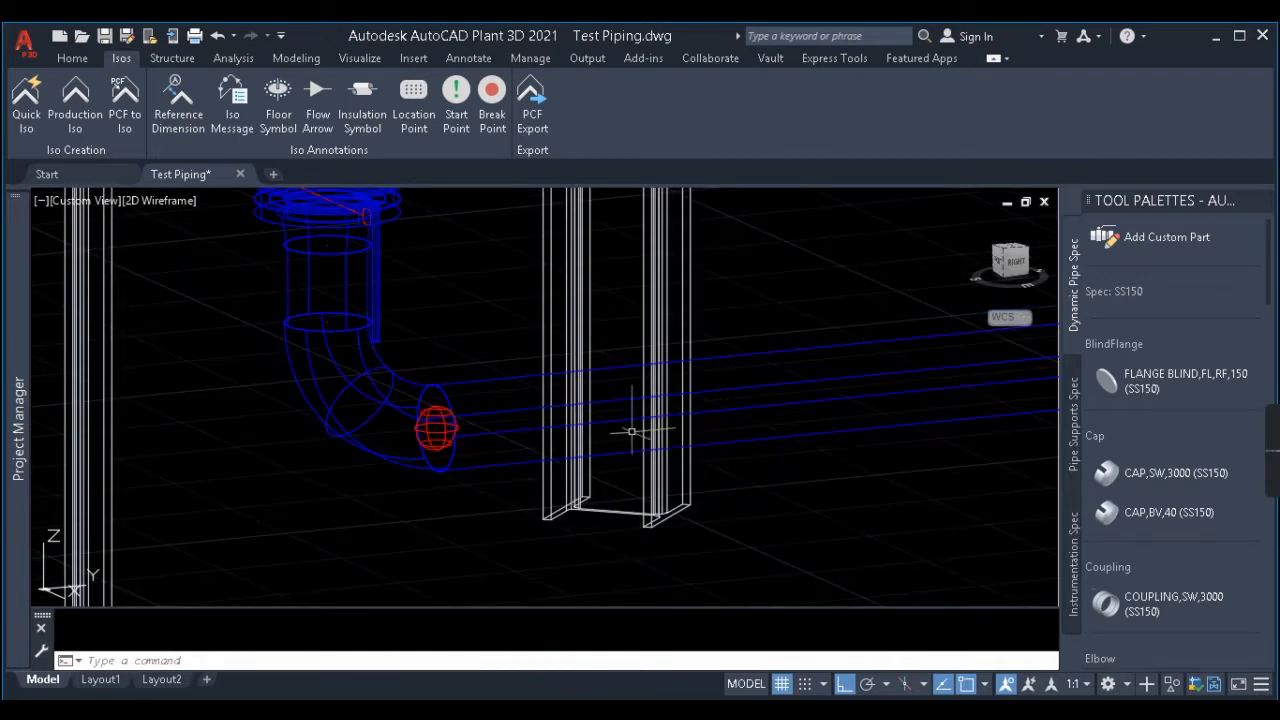
Step: Examine the break point at the elbow and the pipe route from the tank nozzle to the pump
{"action": "scroll", "coordinate": [335, 412], "scroll_direction": "down", "scroll_amount": 3}
{"action": "scroll", "coordinate": [343, 418], "scroll_direction": "up", "scroll_amount": 4}
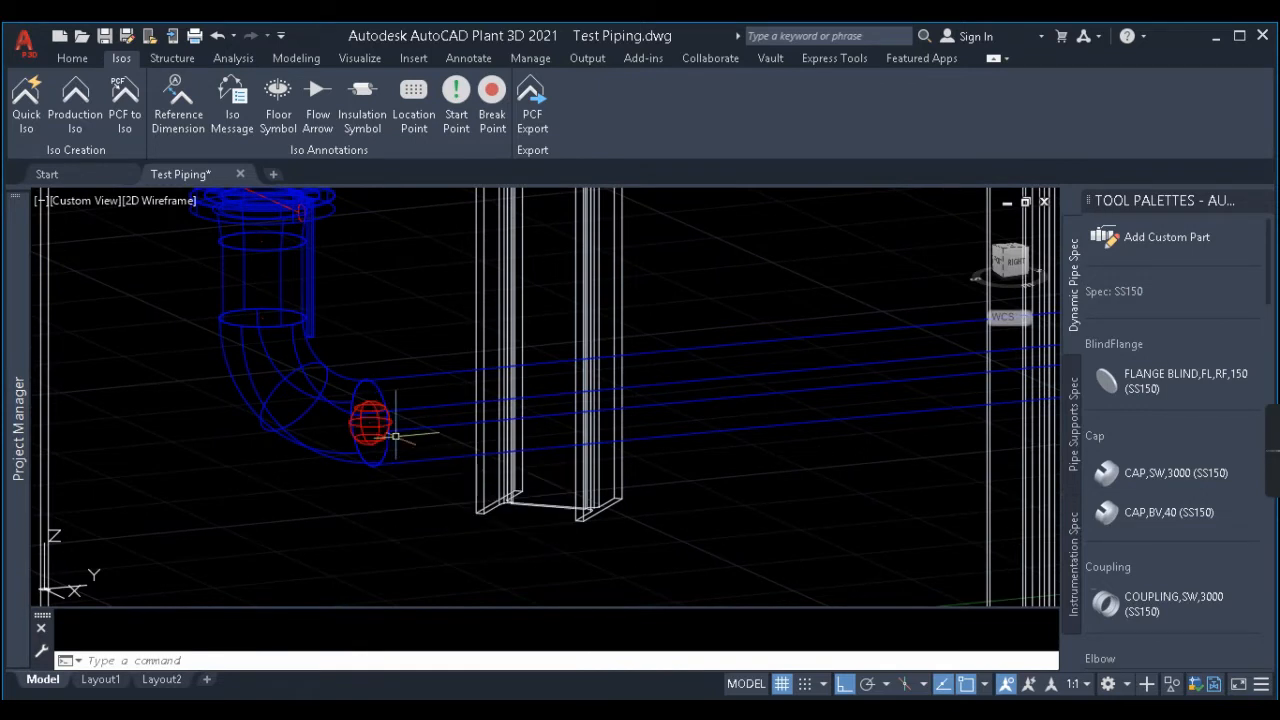
{"action": "scroll", "coordinate": [370, 425], "scroll_direction": "down", "scroll_amount": 5}
{"action": "scroll", "coordinate": [318, 422], "scroll_direction": "up", "scroll_amount": 2}
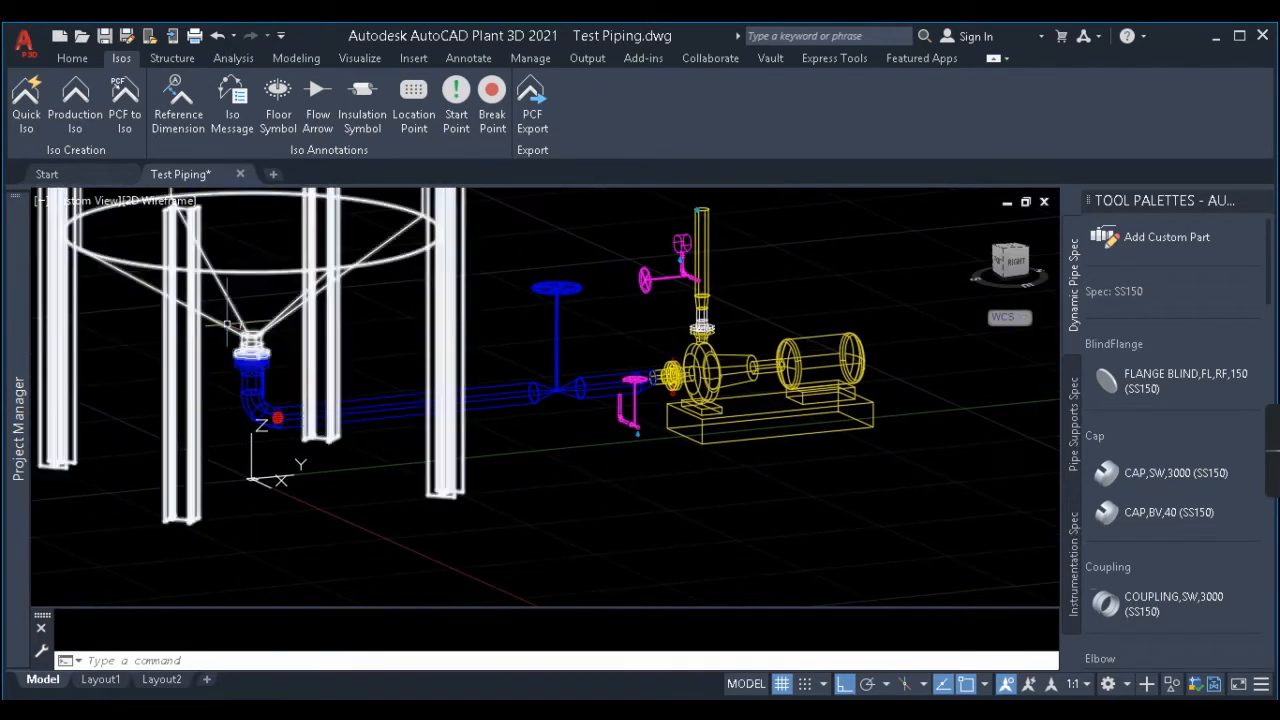
{"action": "scroll", "coordinate": [290, 410], "scroll_direction": "up", "scroll_amount": 4}
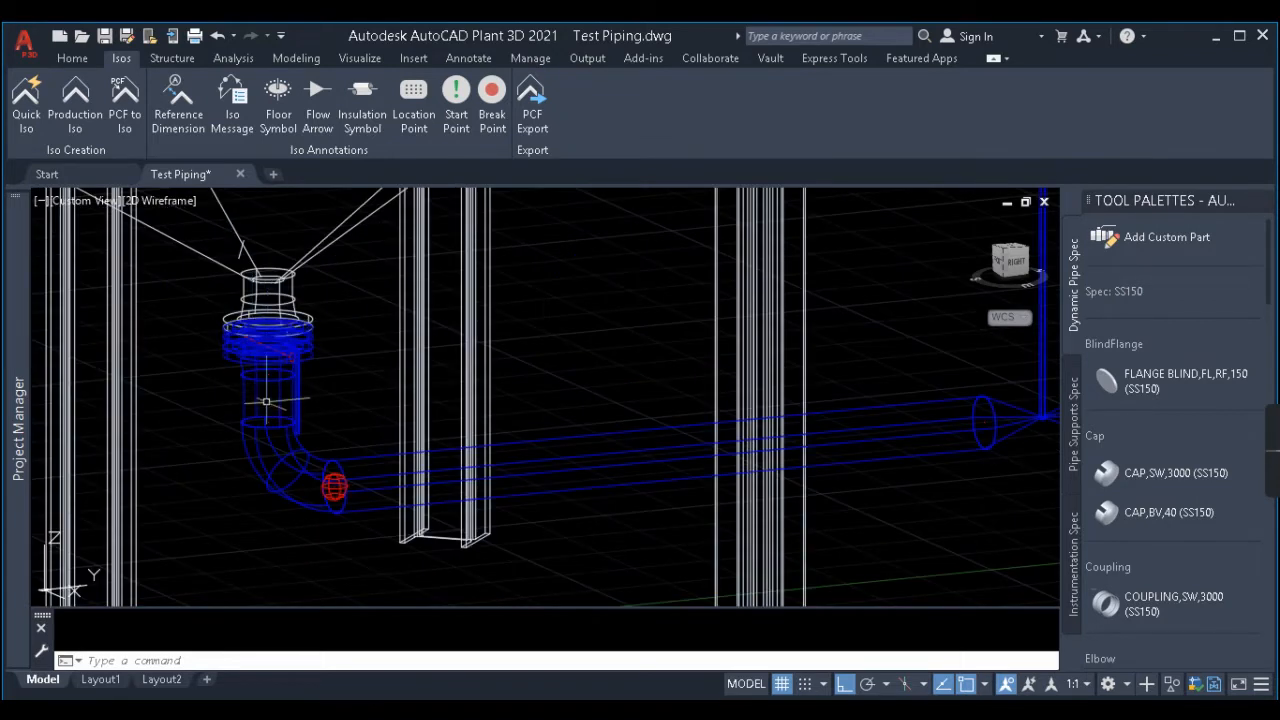
{"action": "scroll", "coordinate": [998, 421], "scroll_direction": "down", "scroll_amount": 2}
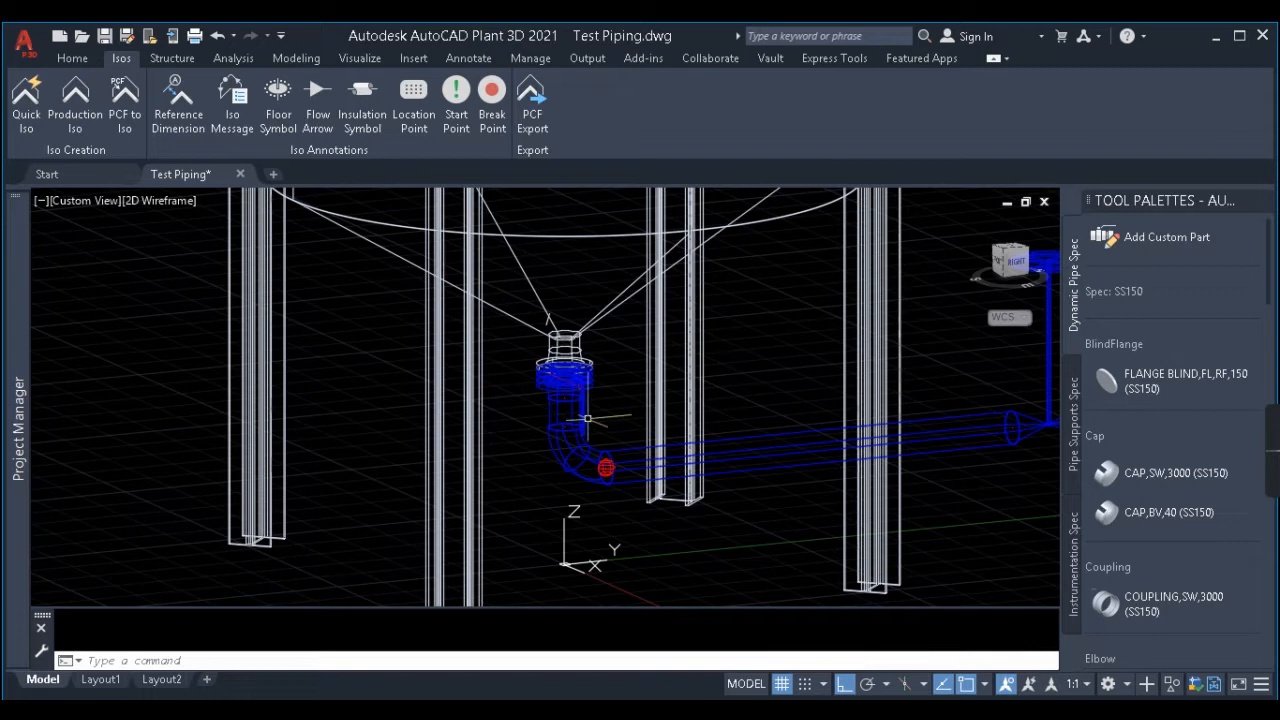
{"action": "scroll", "coordinate": [575, 425], "scroll_direction": "up", "scroll_amount": 4}
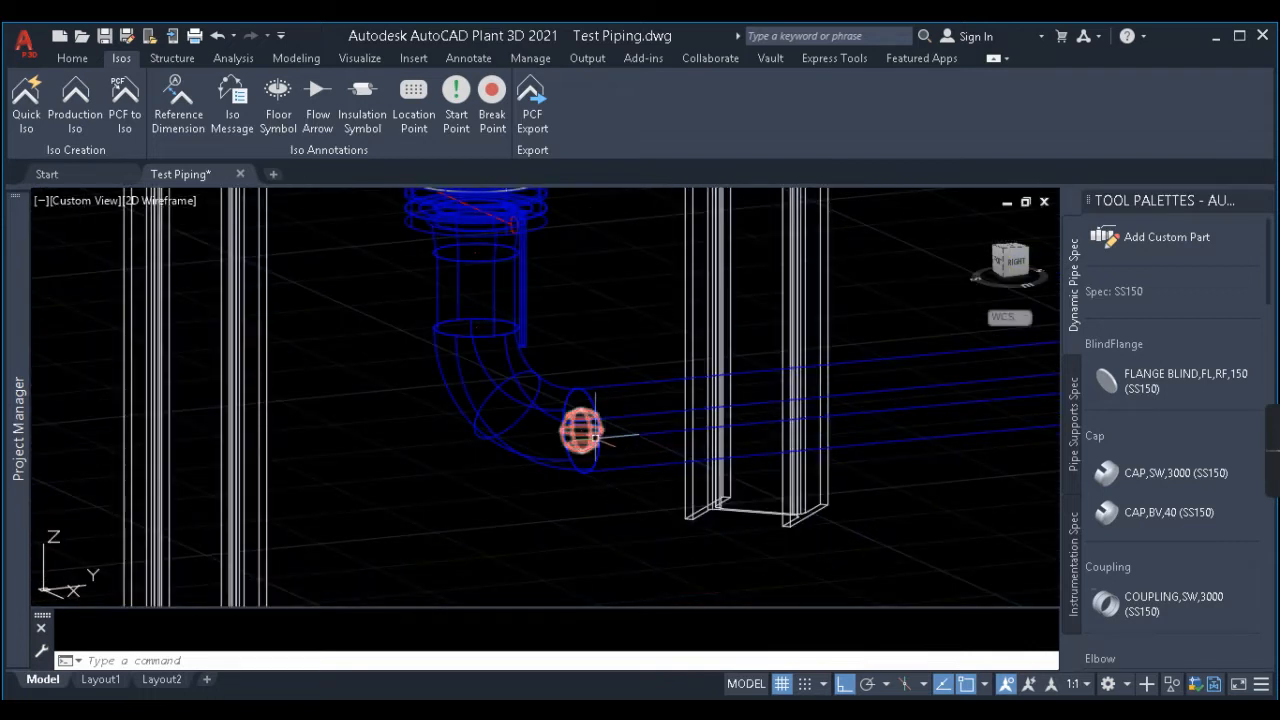
{"action": "scroll", "coordinate": [568, 424], "scroll_direction": "down", "scroll_amount": 4}
{"action": "middle_click_drag", "start_coordinate": [560, 428], "coordinate": [275, 432]}
{"action": "scroll", "coordinate": [275, 432], "scroll_direction": "down", "scroll_amount": 3}
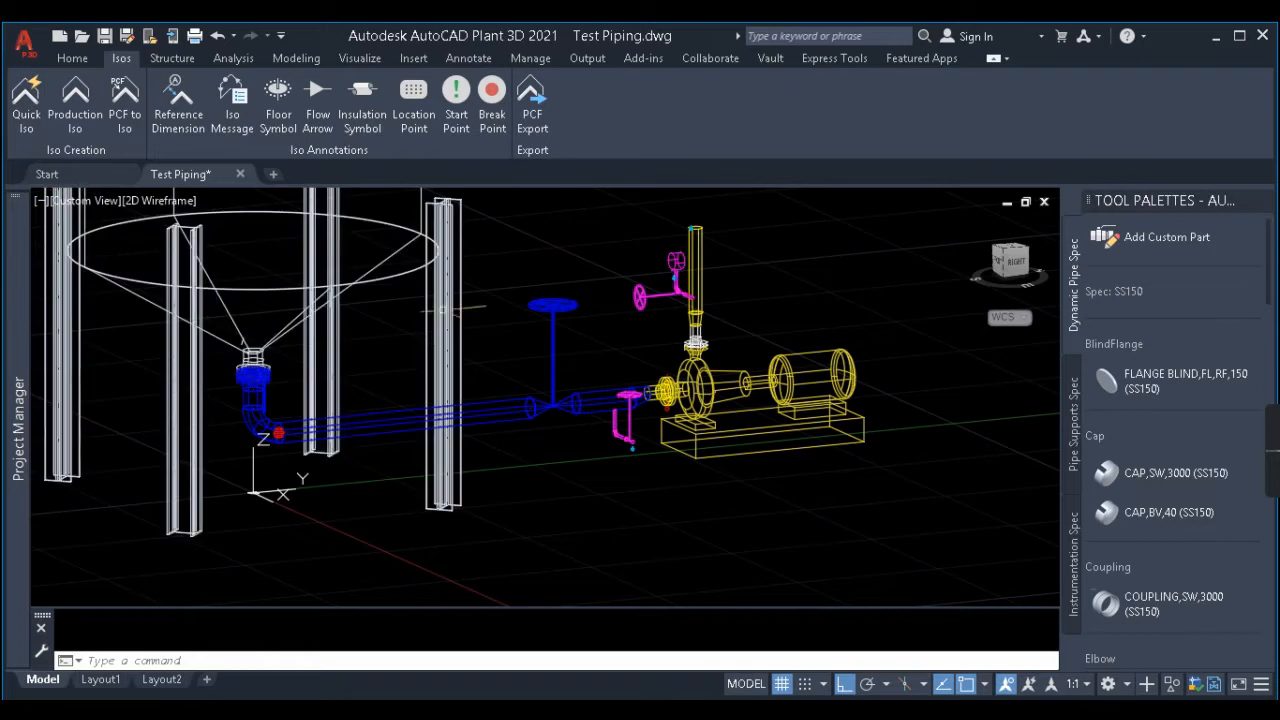
Step: Start a Quick Iso and window-select the pipe run from the tank nozzle to the pump suction as its components
{"action": "left_click", "coordinate": [22, 104]}
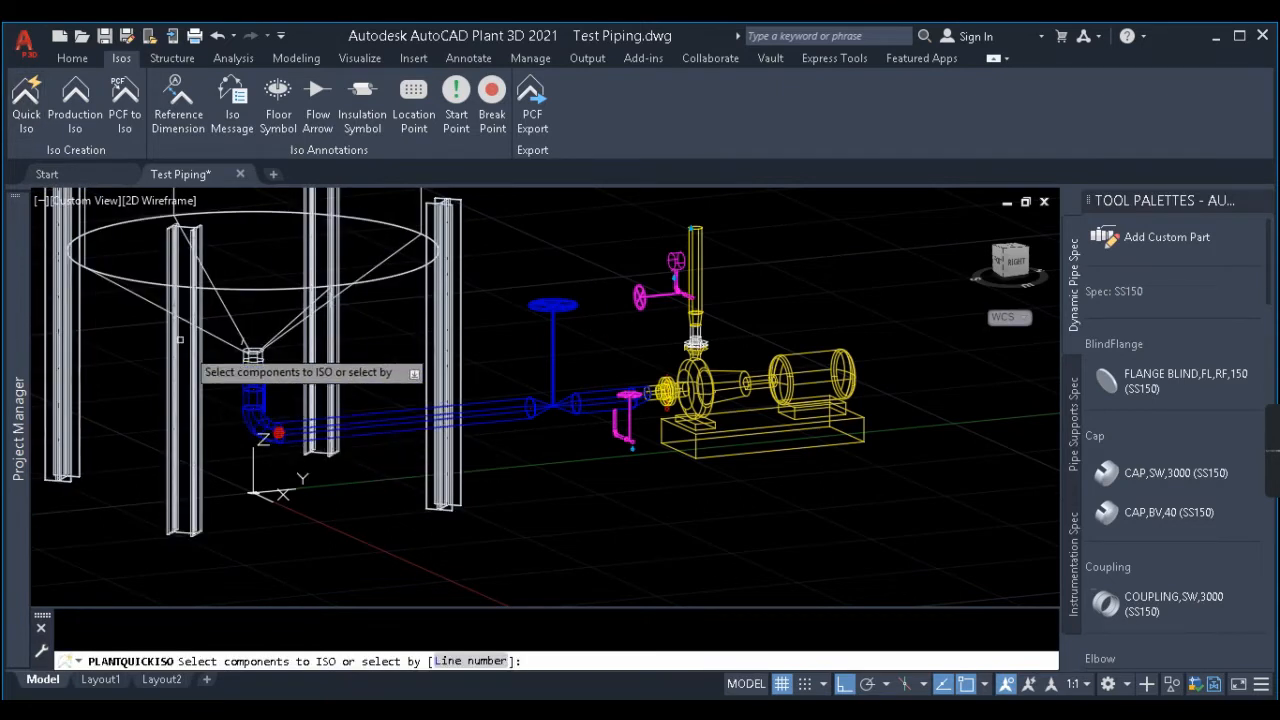
{"action": "key", "text": "Escape"}
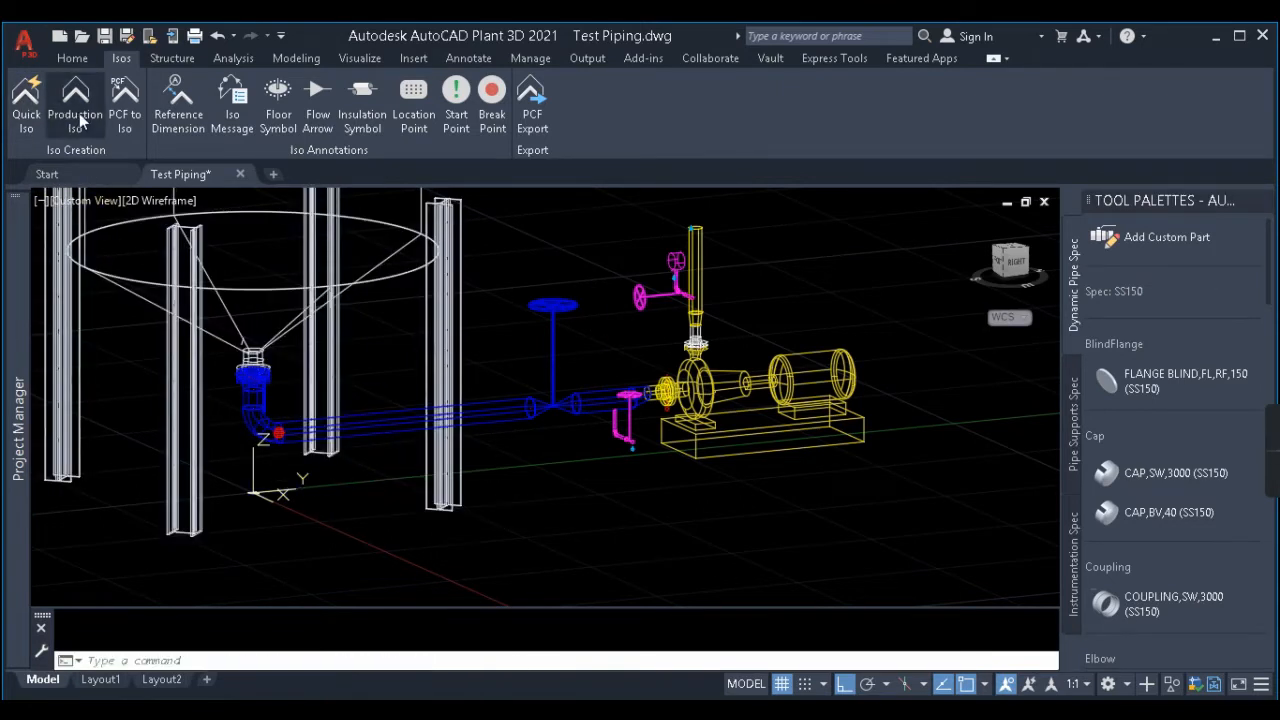
{"action": "left_click", "coordinate": [30, 100]}
{"action": "left_click", "coordinate": [107, 323]}
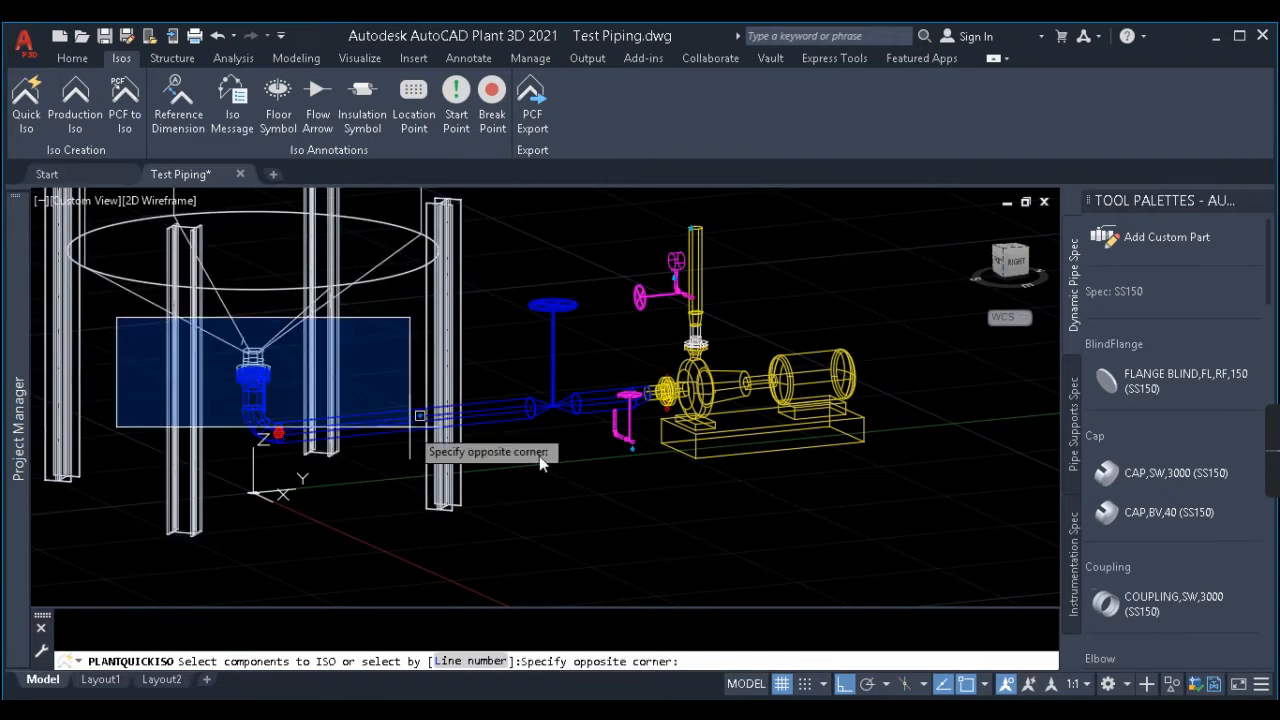
{"action": "left_click", "coordinate": [671, 500]}
{"action": "middle_click_drag", "start_coordinate": [671, 500], "coordinate": [744, 503]}
{"action": "scroll", "coordinate": [700, 495], "scroll_direction": "up", "scroll_amount": 2}
{"action": "scroll", "coordinate": [600, 485], "scroll_direction": "down", "scroll_amount": 3}
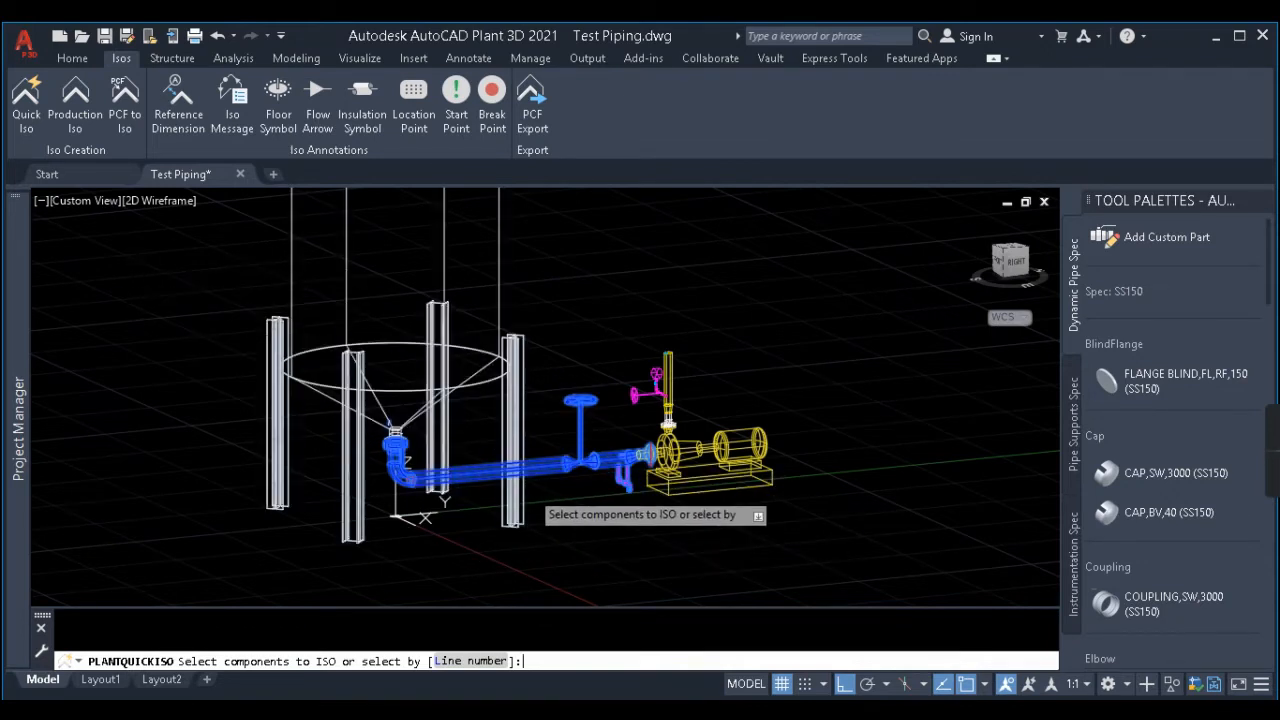
{"action": "key", "text": "Return"}
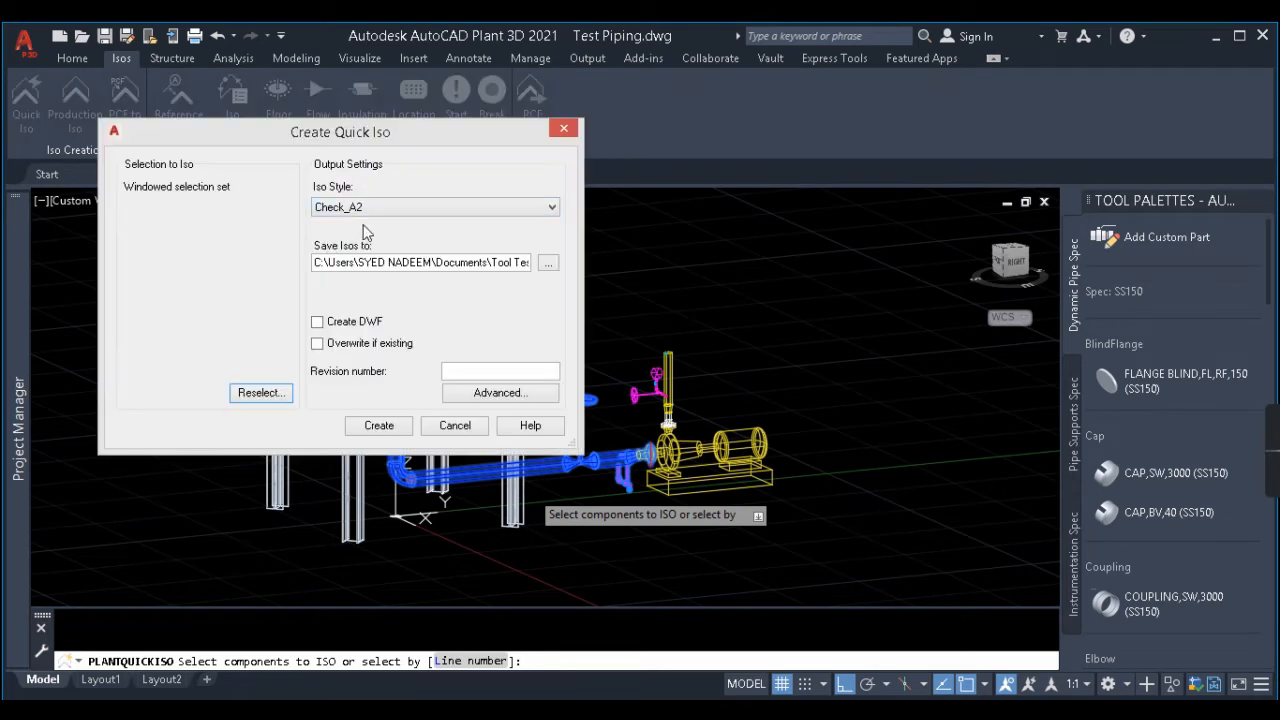
Step: Keep Check_A2 as the iso style and enable overwriting of existing isometrics
{"action": "left_click", "coordinate": [366, 210]}
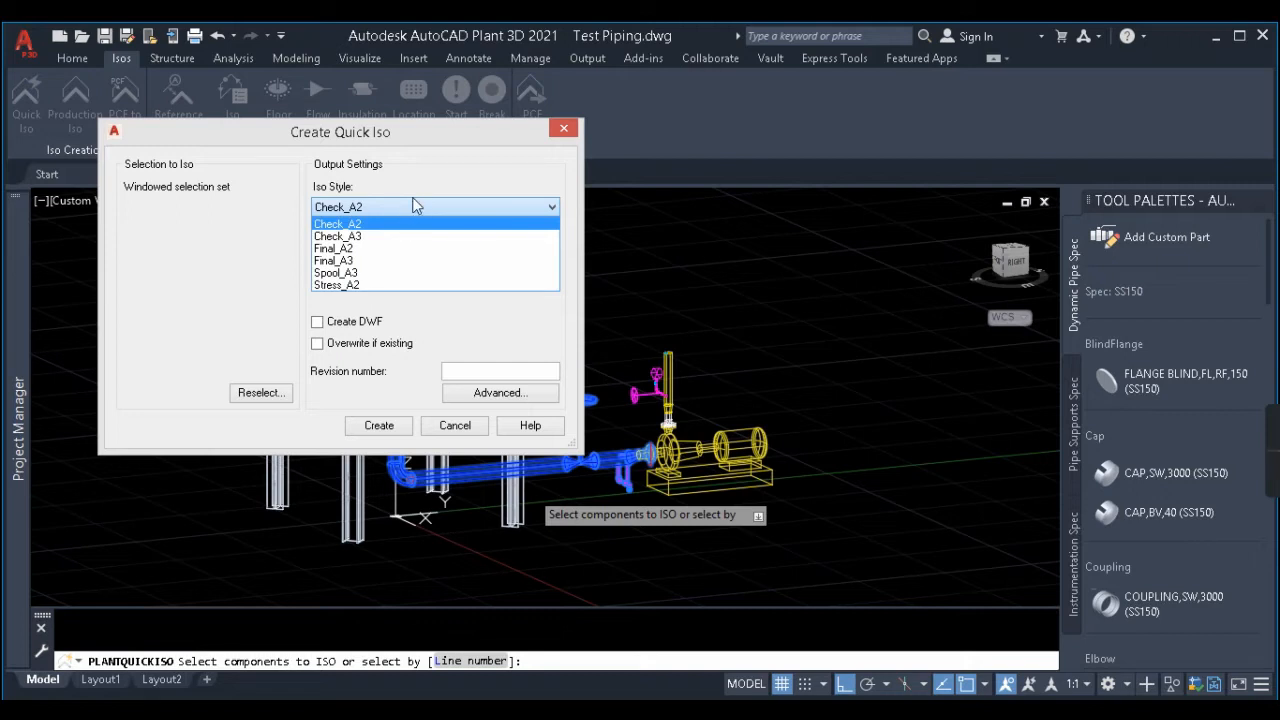
{"action": "left_click", "coordinate": [390, 190]}
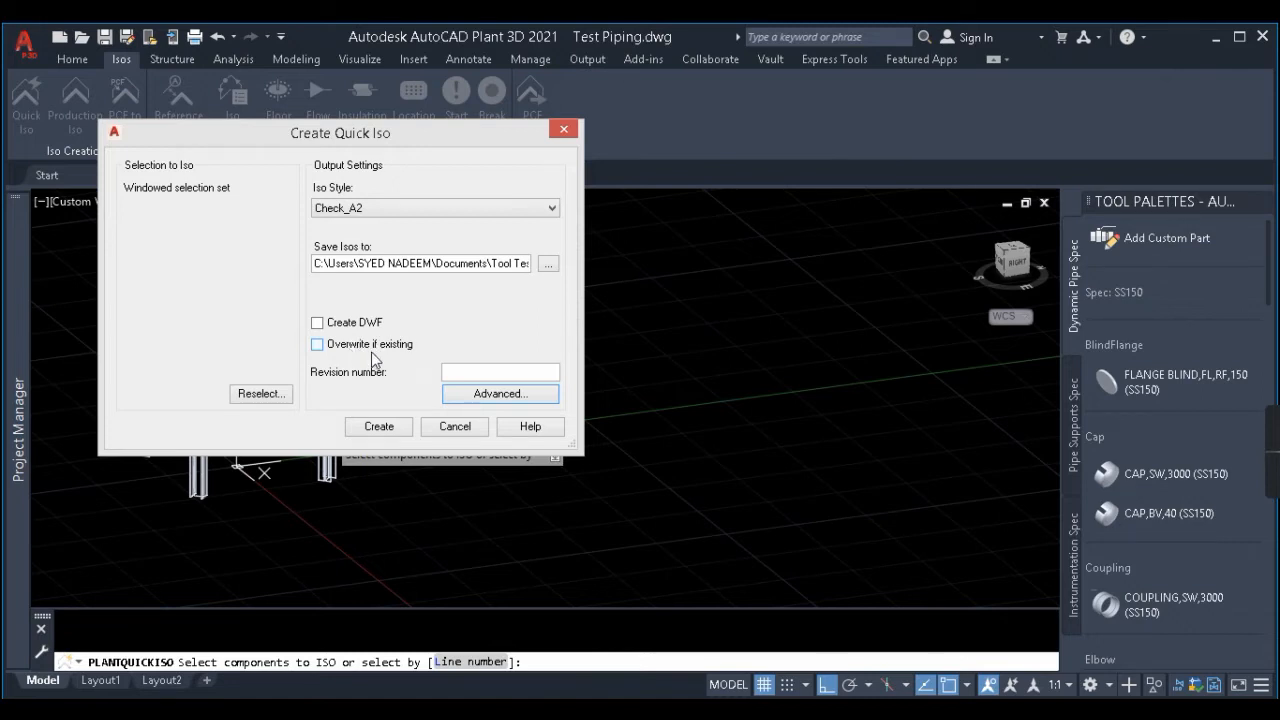
{"action": "left_click", "coordinate": [355, 348]}
{"action": "left_click", "coordinate": [501, 393]}
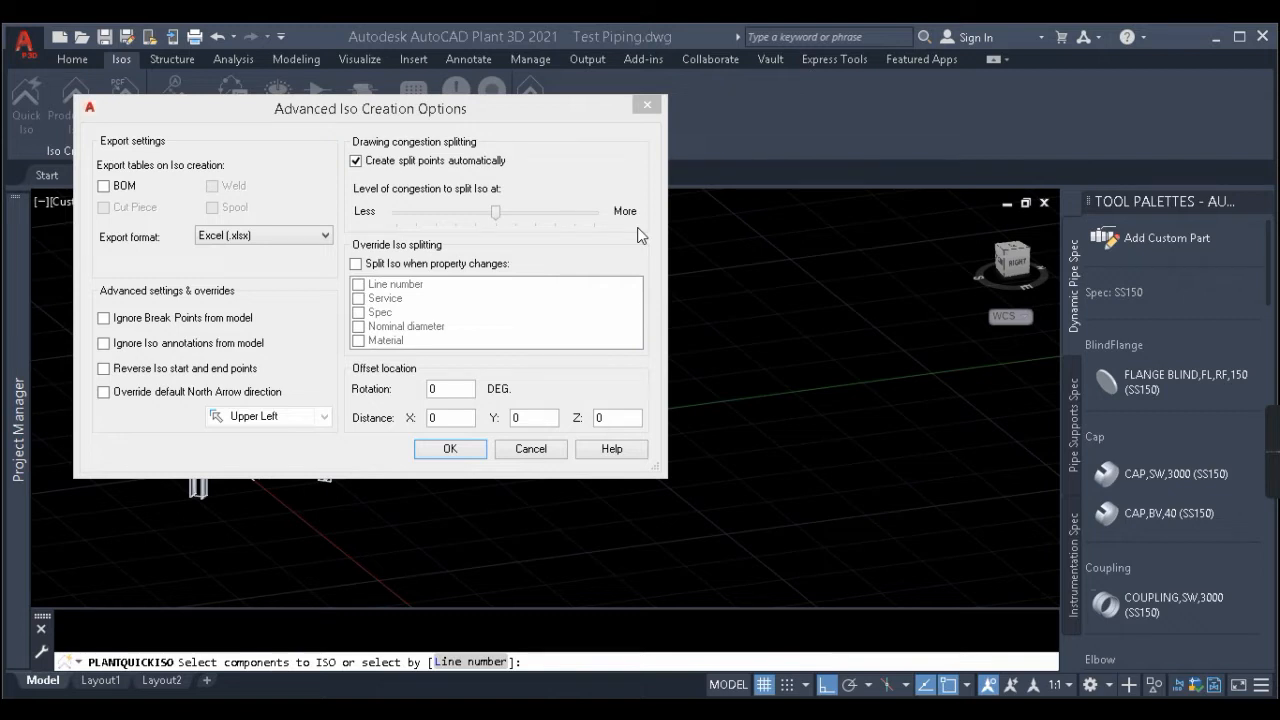
{"action": "left_click", "coordinate": [356, 264]}
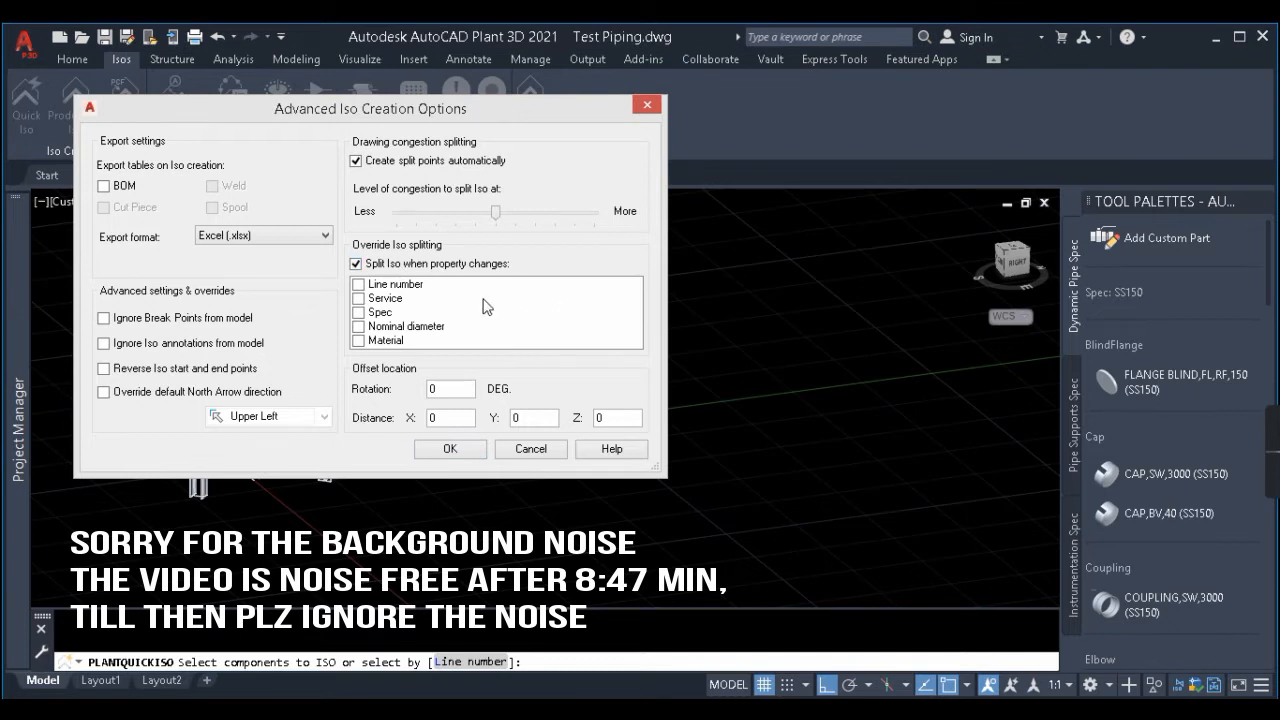
{"action": "left_click", "coordinate": [370, 286]}
{"action": "left_click", "coordinate": [360, 301]}
{"action": "left_click", "coordinate": [530, 453]}
Step: Create the quick isometric with overwriting of existing files enabled and display its creation details
{"action": "left_click", "coordinate": [338, 344]}
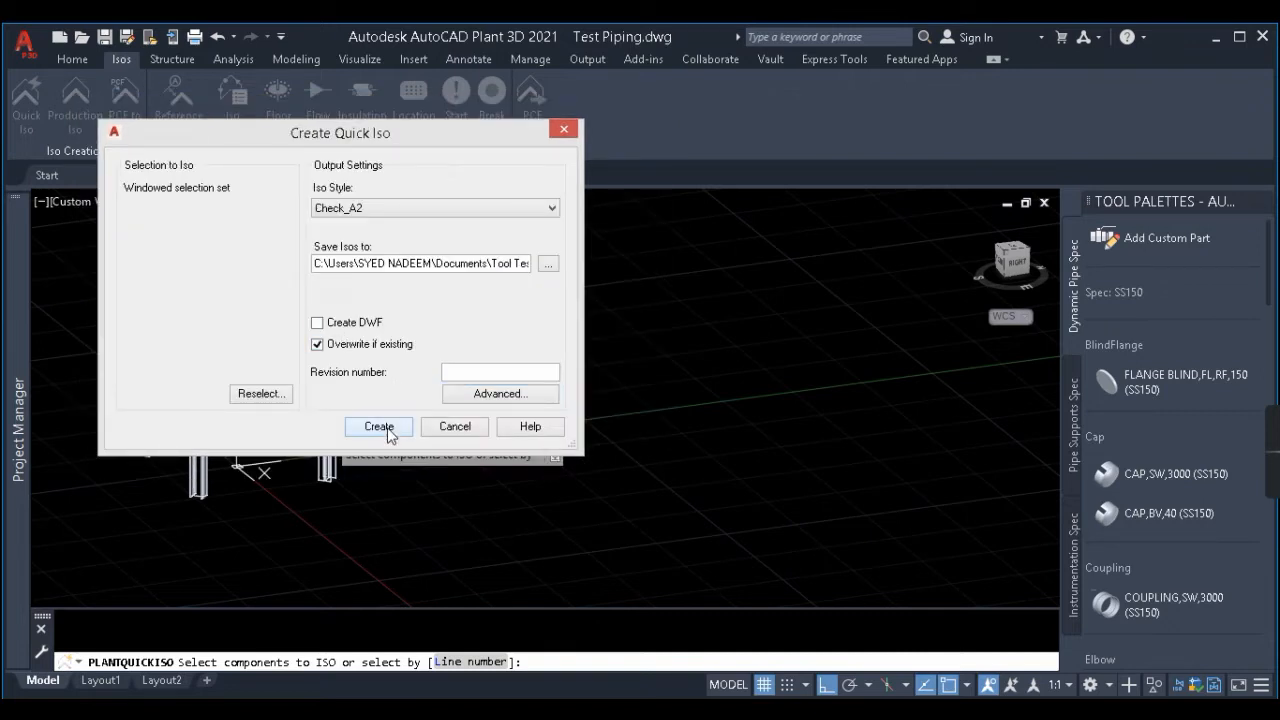
{"action": "left_click", "coordinate": [379, 427]}
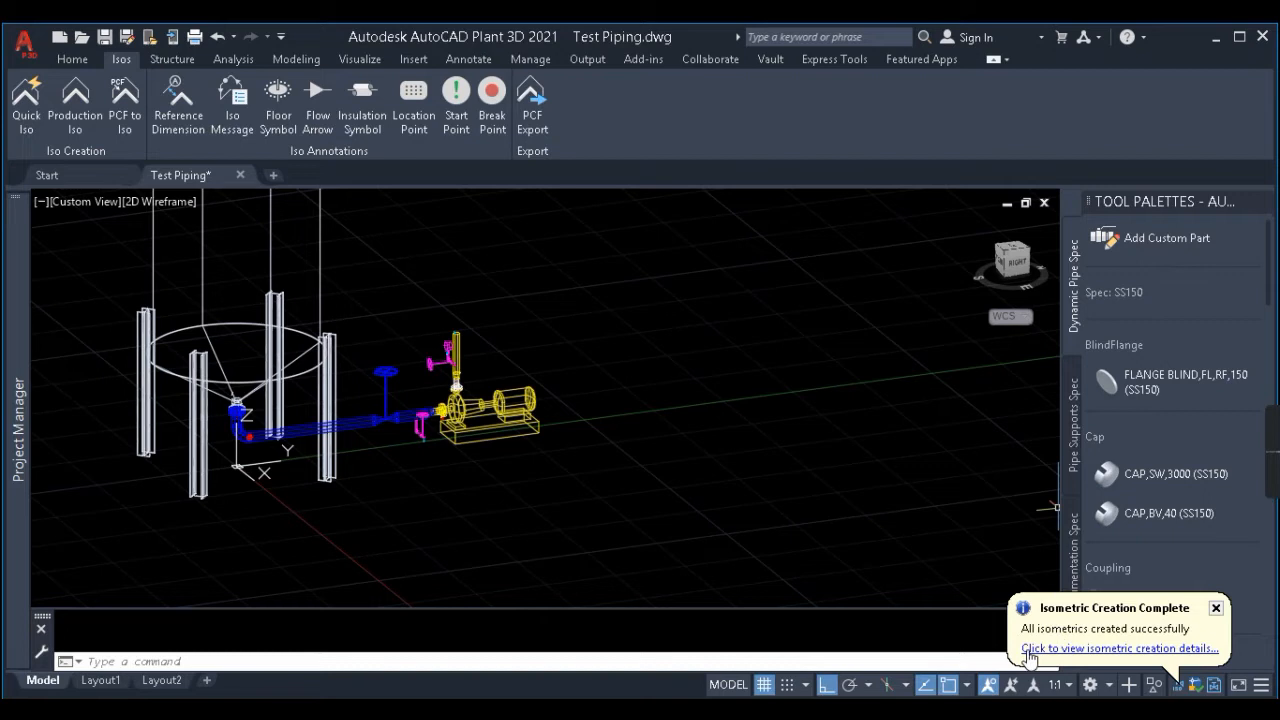
{"action": "left_click", "coordinate": [1090, 650]}
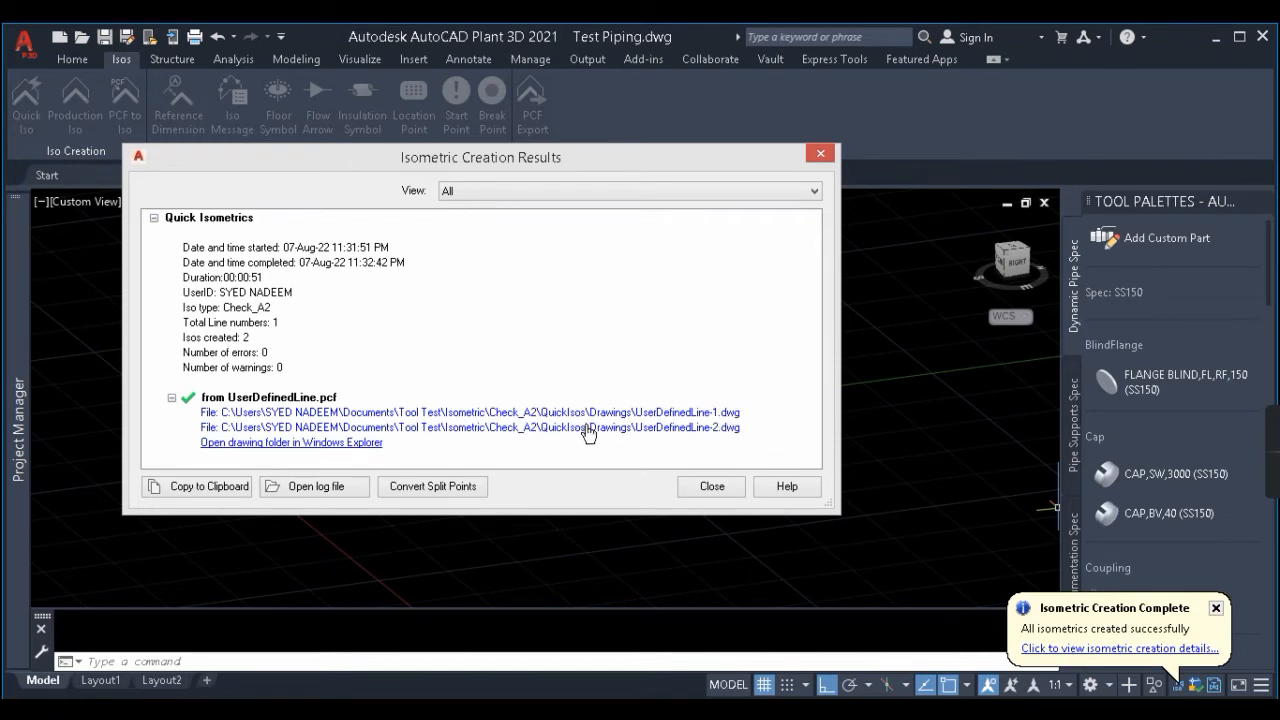
Step: View the generated isometrics UserDefinedLine-1.dwg and UserDefinedLine-2.dwg from the creation results and return to the Test Piping drawing
{"action": "left_click", "coordinate": [697, 413]}
{"action": "middle_click_drag", "start_coordinate": [201, 456], "coordinate": [528, 442]}
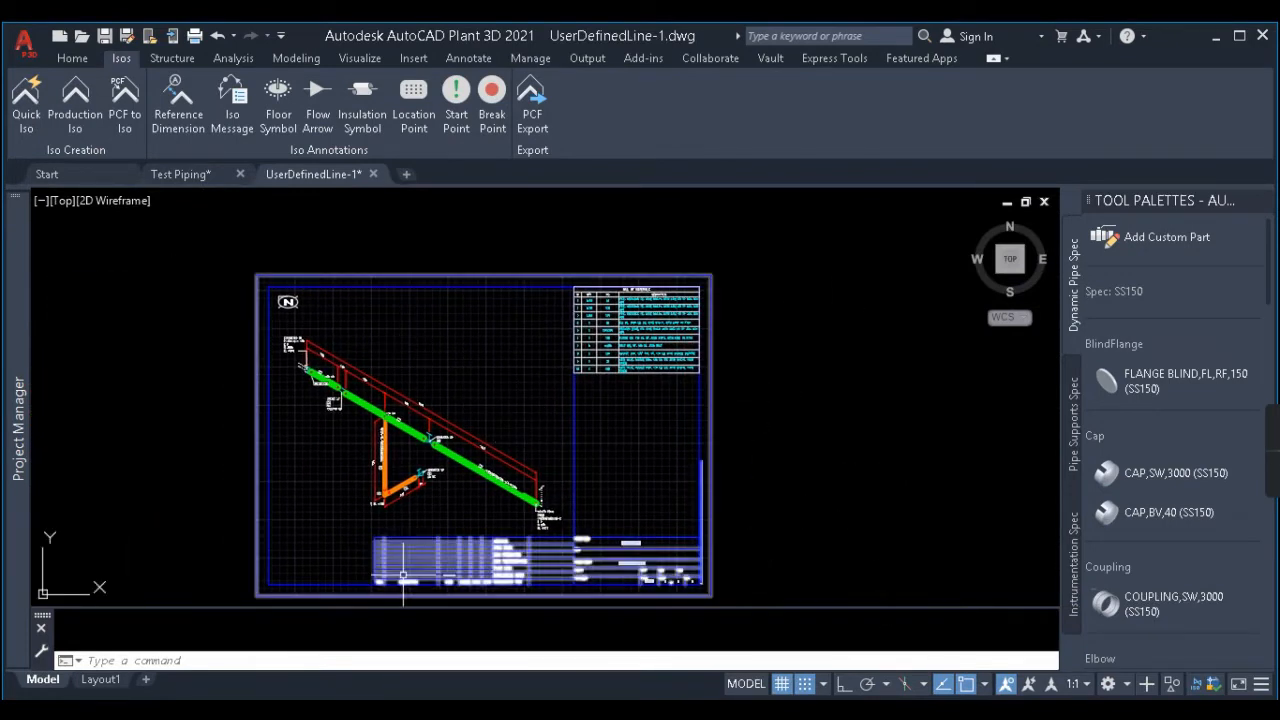
{"action": "left_click", "coordinate": [1199, 688]}
{"action": "left_click", "coordinate": [660, 428]}
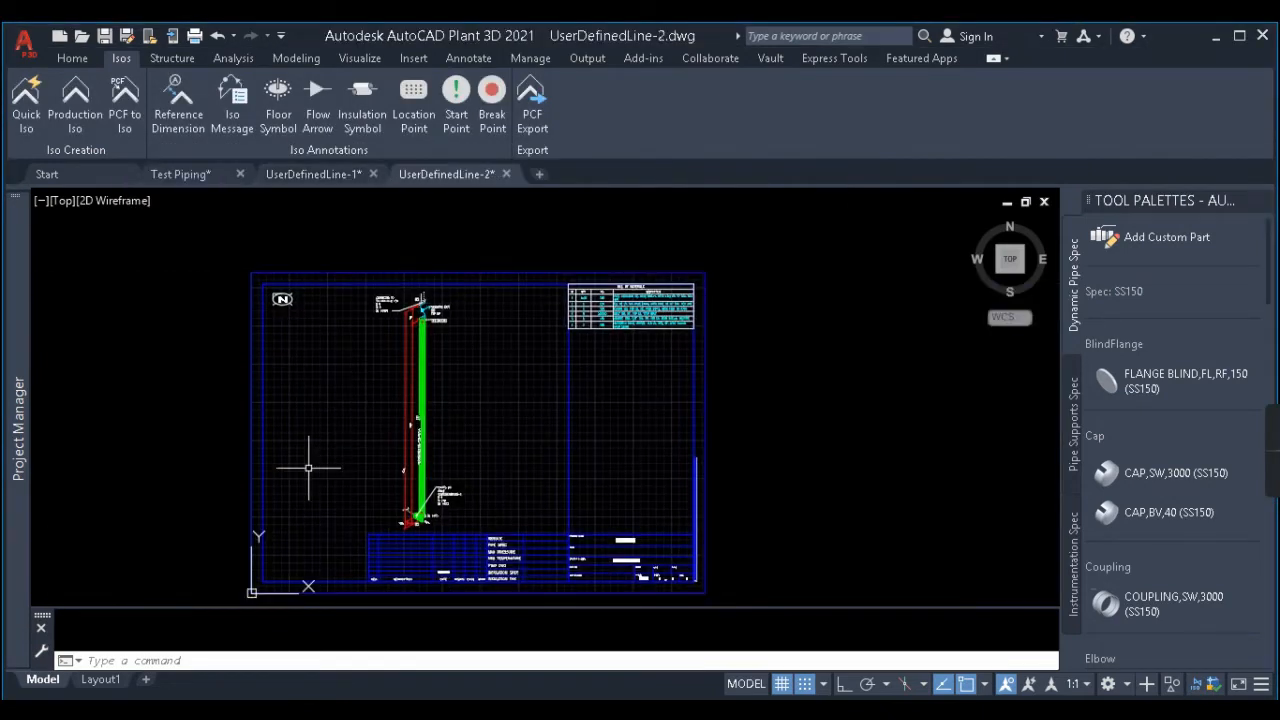
{"action": "key", "text": "ctrl+shift+Tab"}
{"action": "key", "text": "ctrl+shift+Tab"}
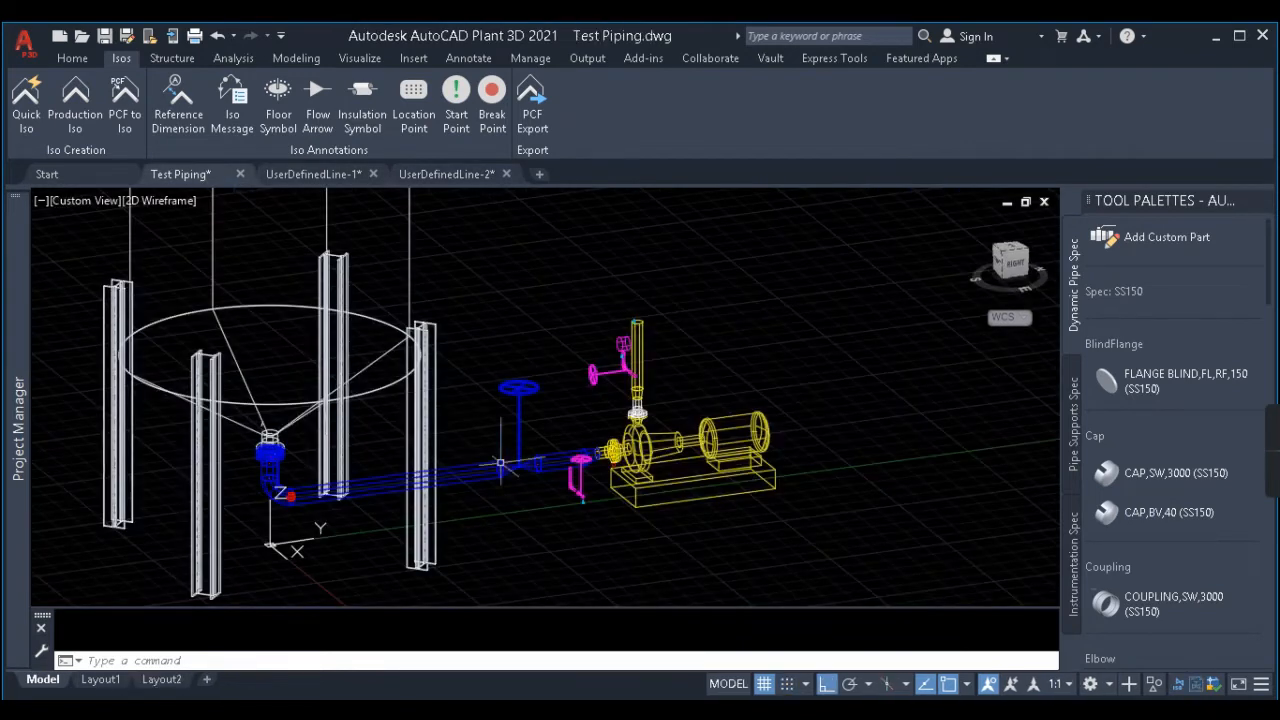
Step: Compare the break point marker at the elbow in the Test Piping model with the continuation note at the pipe end in UserDefinedLine-1
{"action": "scroll", "coordinate": [285, 476], "scroll_direction": "up", "scroll_amount": 3}
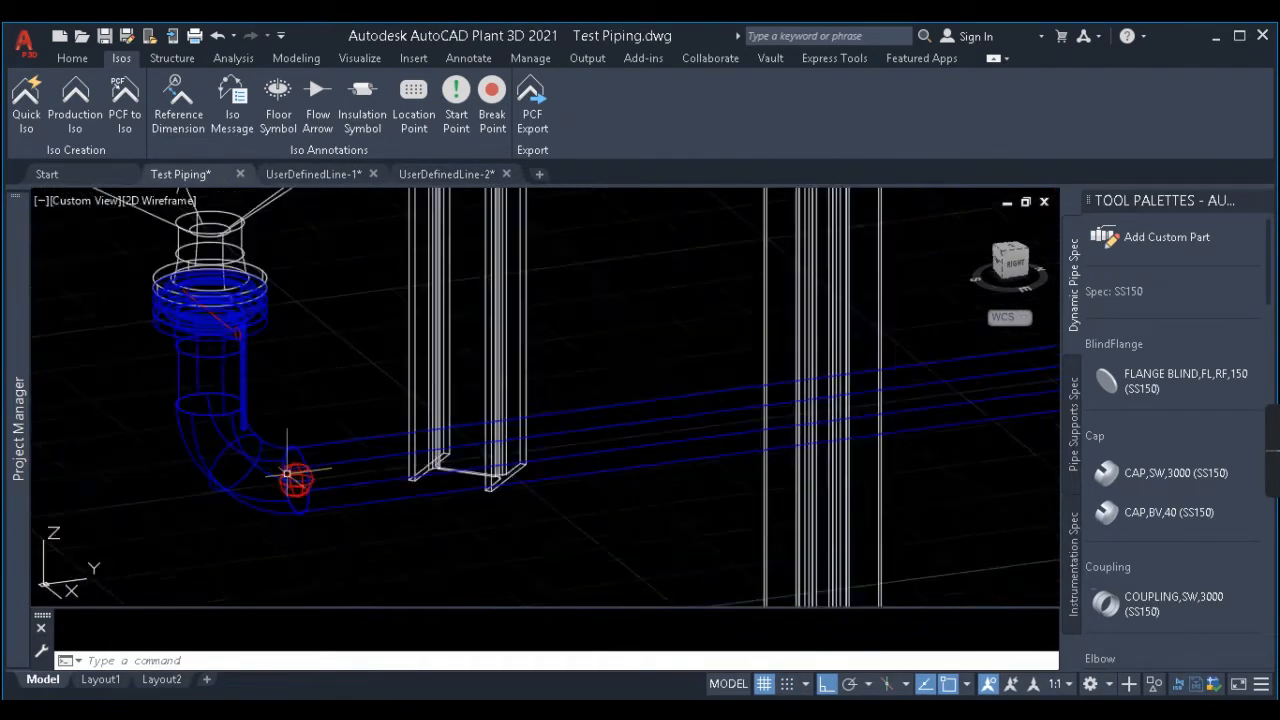
{"action": "scroll", "coordinate": [287, 474], "scroll_direction": "down", "scroll_amount": 3}
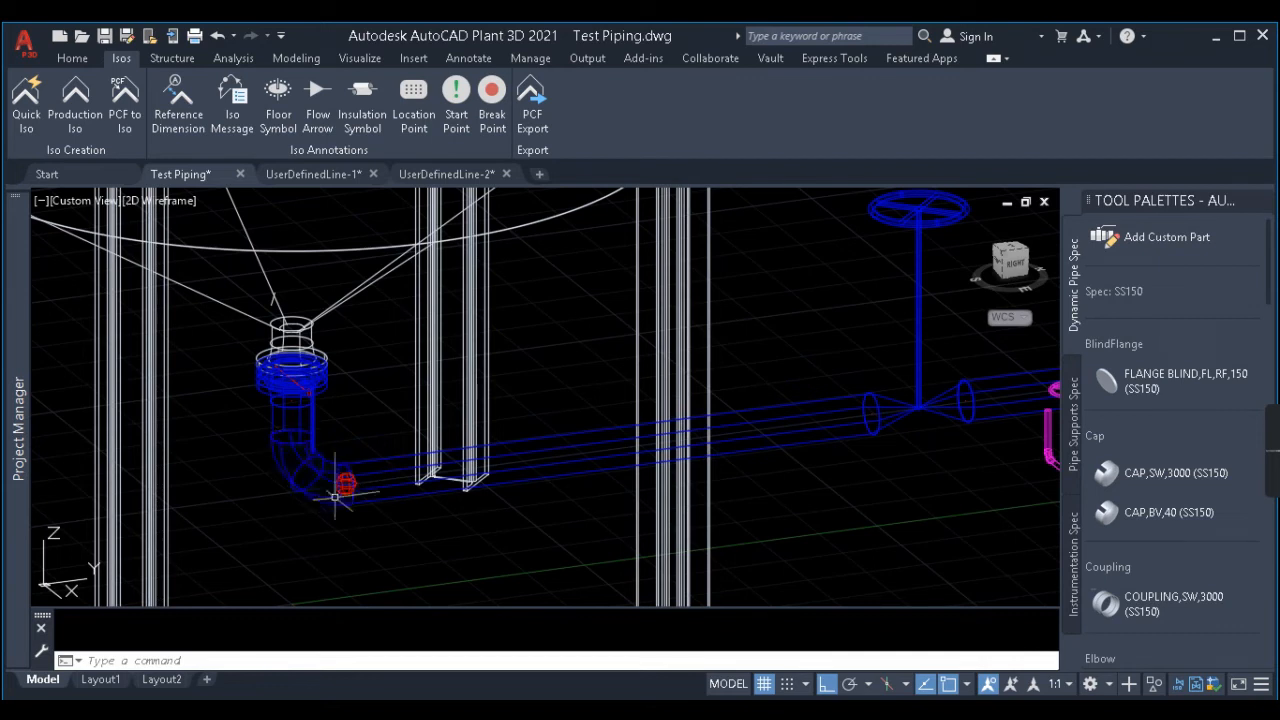
{"action": "left_click", "coordinate": [337, 177]}
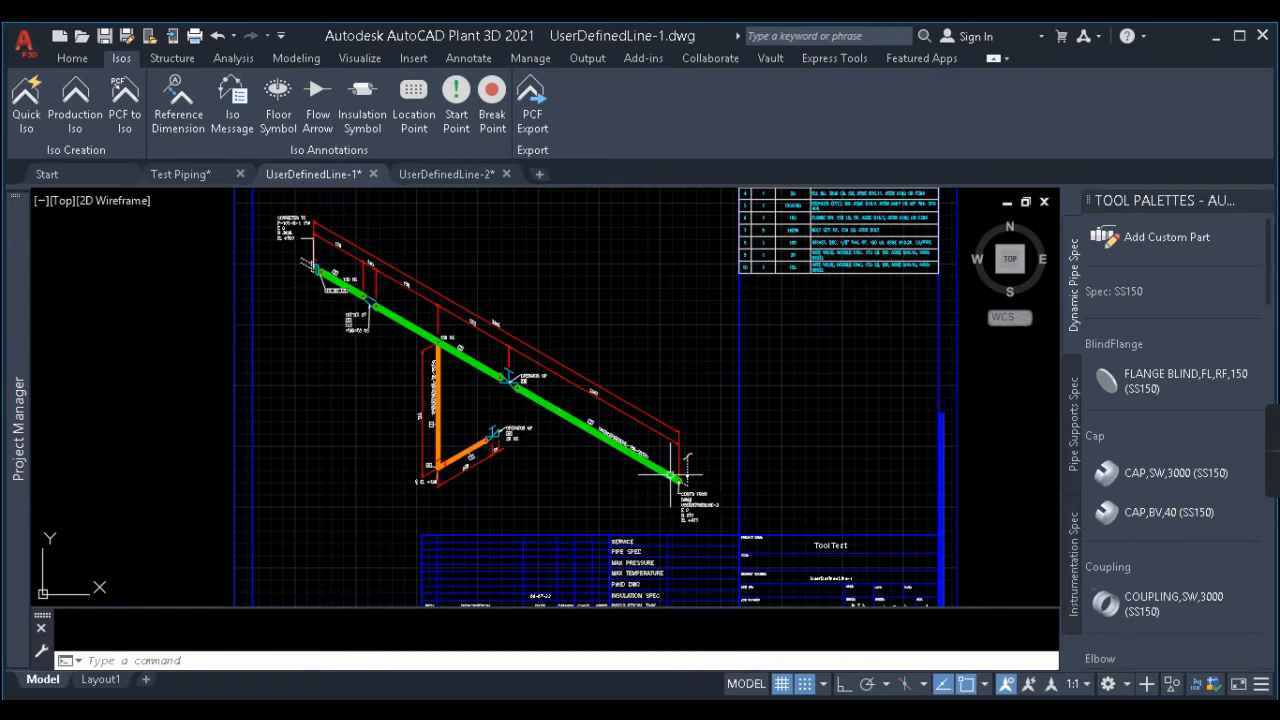
{"action": "scroll", "coordinate": [686, 474], "scroll_direction": "up", "scroll_amount": 3}
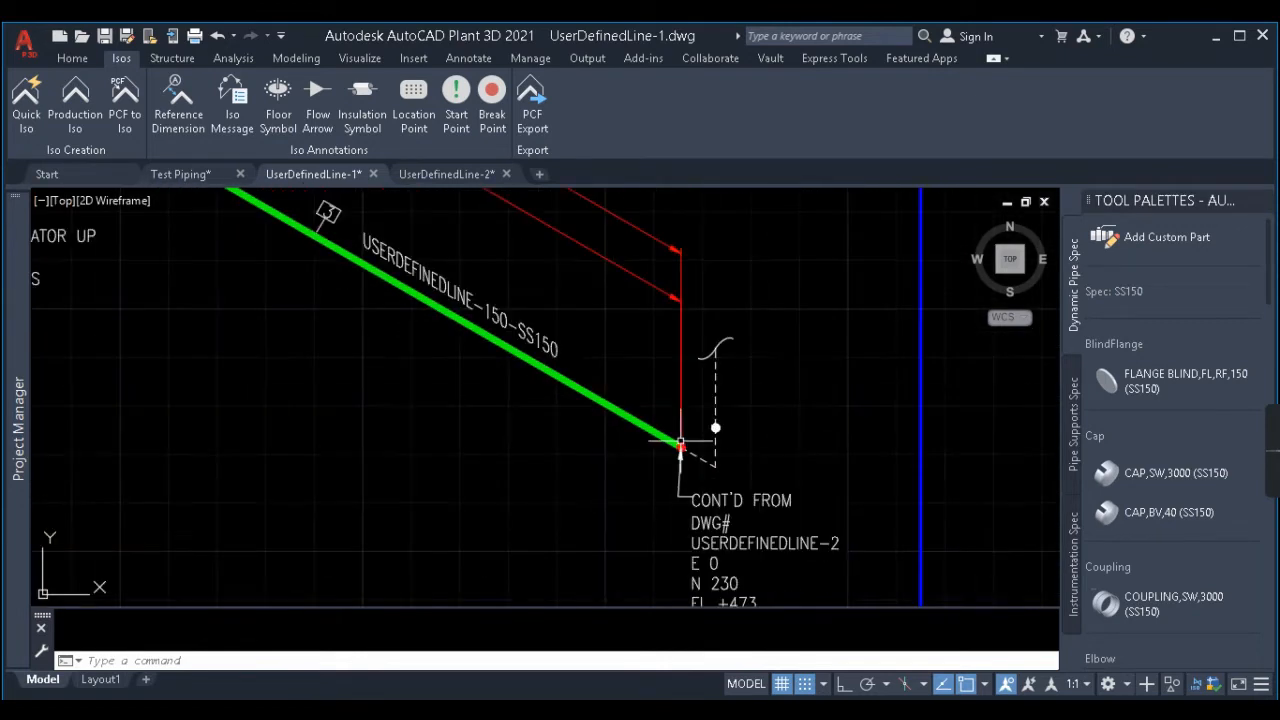
{"action": "middle_click_drag", "start_coordinate": [723, 567], "coordinate": [720, 543]}
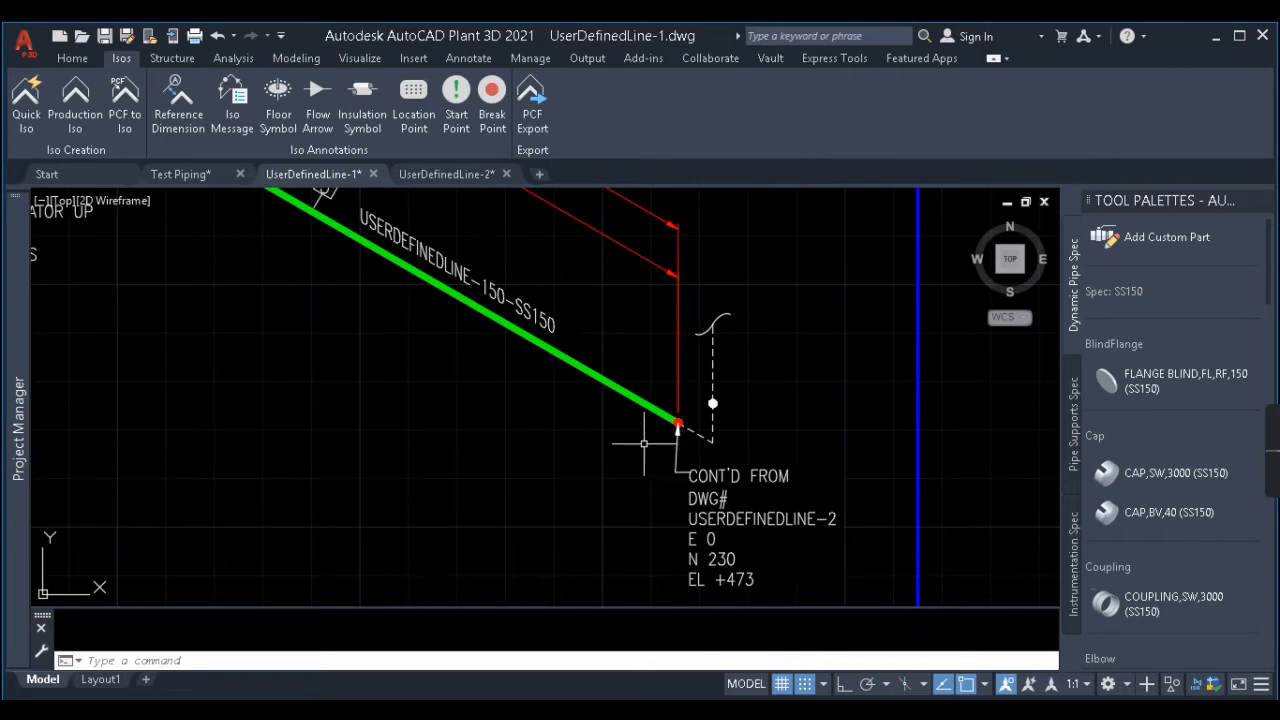
{"action": "scroll", "coordinate": [640, 410], "scroll_direction": "up", "scroll_amount": 2}
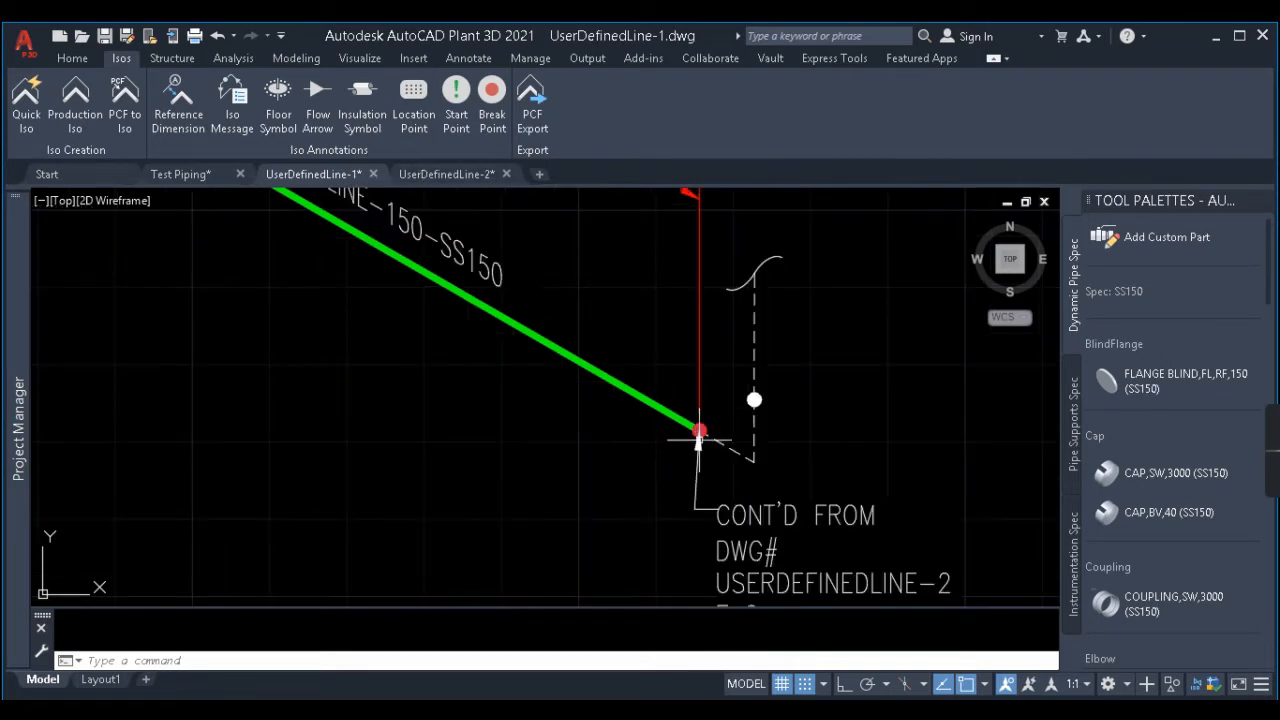
Step: Examine the elbow end, its continuation note and the tank nozzle connection in the UserDefinedLine-2 isometric
{"action": "left_click", "coordinate": [443, 174]}
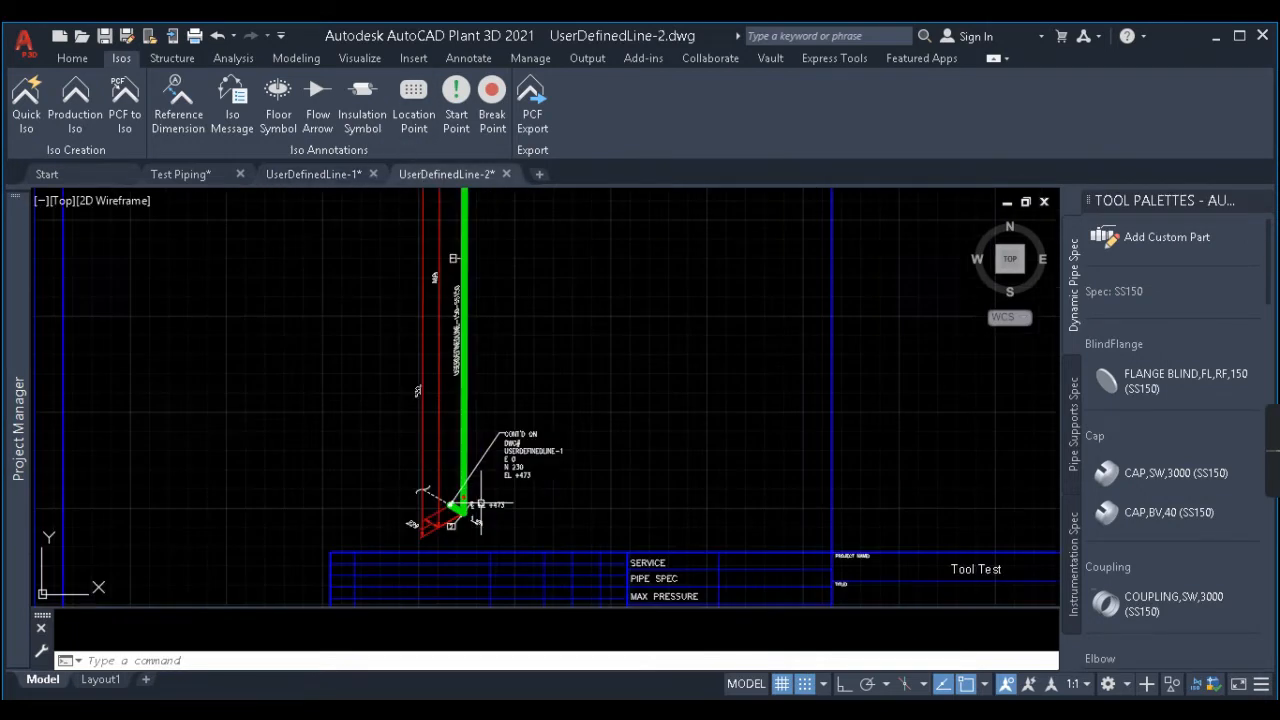
{"action": "scroll", "coordinate": [450, 485], "scroll_direction": "up", "scroll_amount": 6}
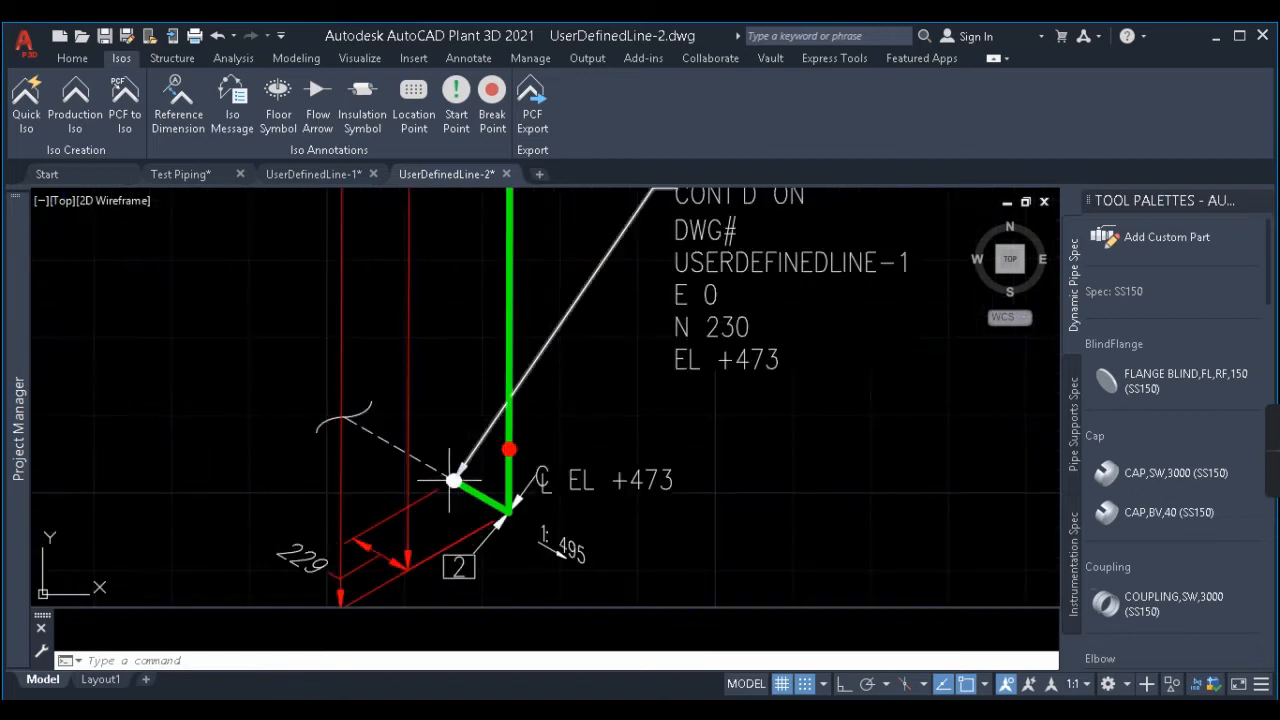
{"action": "scroll", "coordinate": [453, 481], "scroll_direction": "down", "scroll_amount": 8}
{"action": "scroll", "coordinate": [455, 360], "scroll_direction": "up", "scroll_amount": 7}
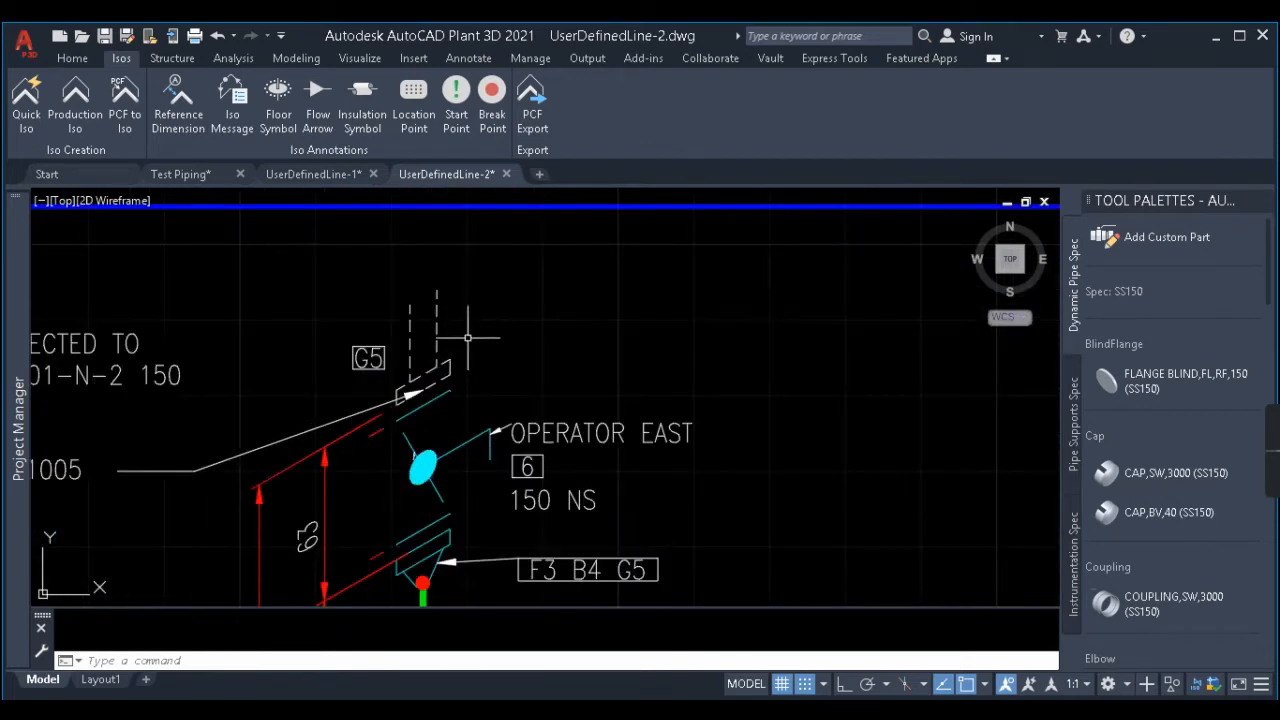
{"action": "scroll", "coordinate": [440, 300], "scroll_direction": "down", "scroll_amount": 5}
{"action": "scroll", "coordinate": [455, 340], "scroll_direction": "down", "scroll_amount": 3}
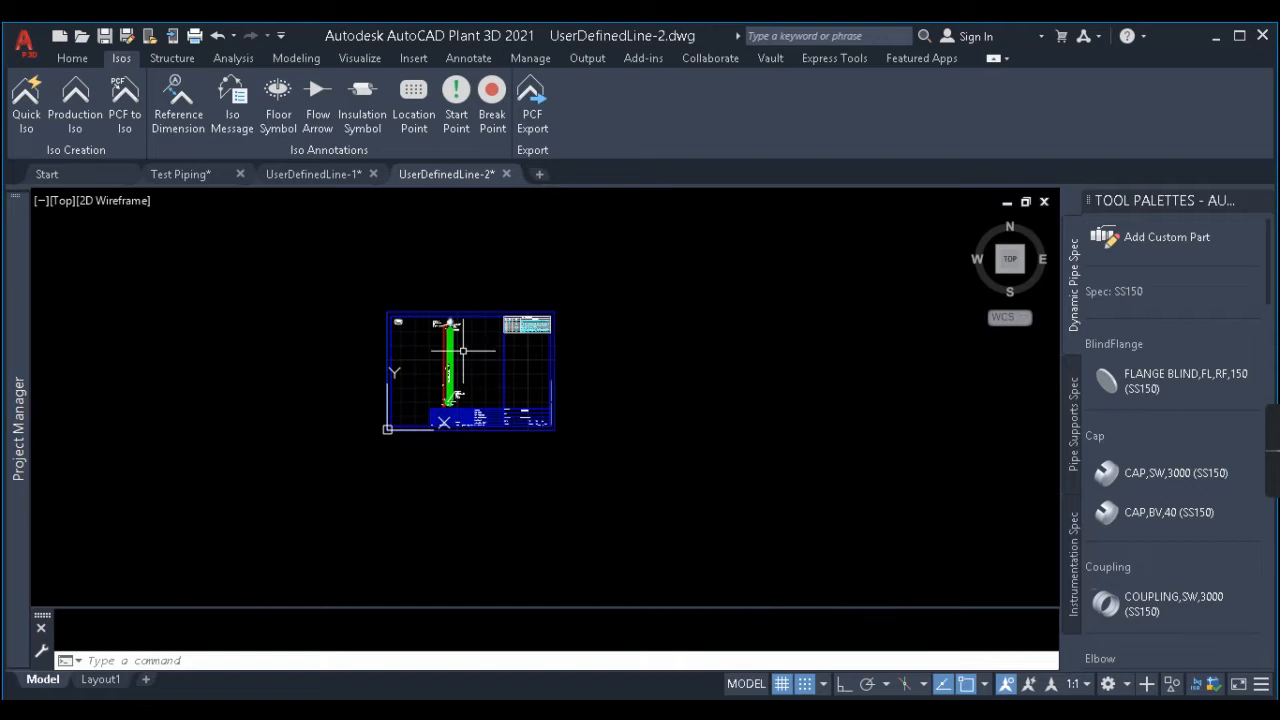
{"action": "scroll", "coordinate": [410, 350], "scroll_direction": "up", "scroll_amount": 8}
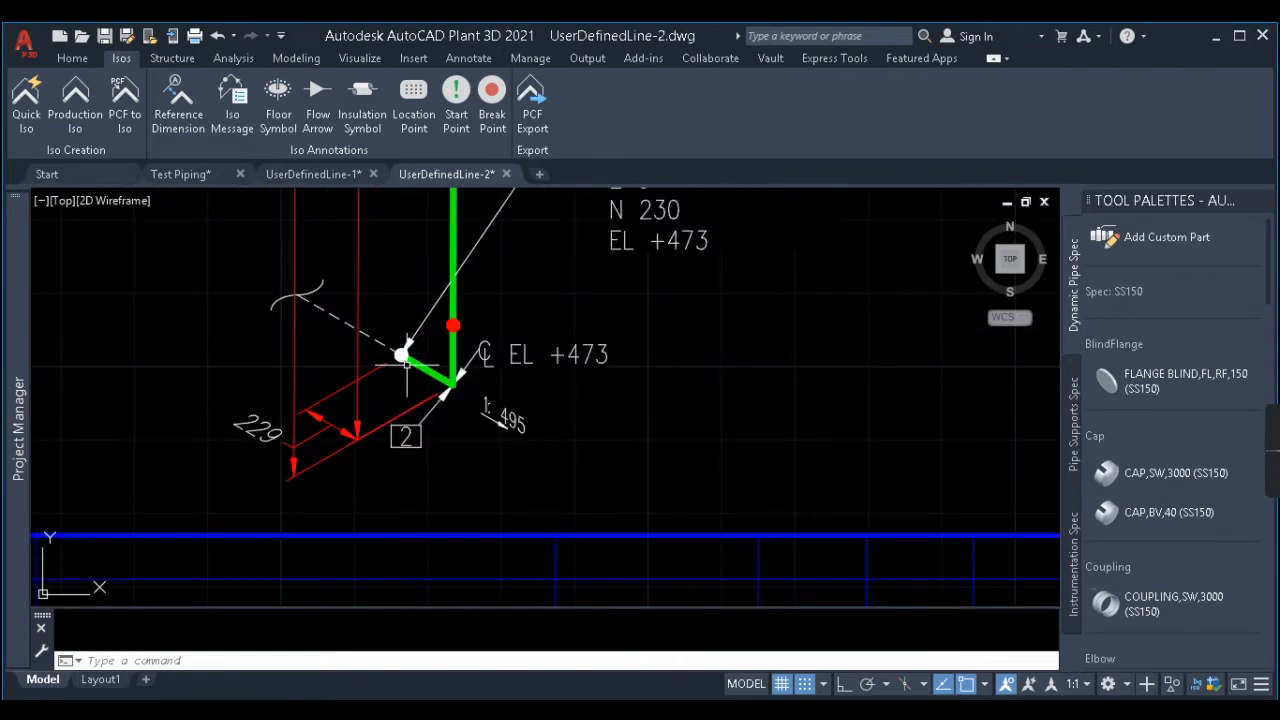
{"action": "scroll", "coordinate": [406, 362], "scroll_direction": "down", "scroll_amount": 5}
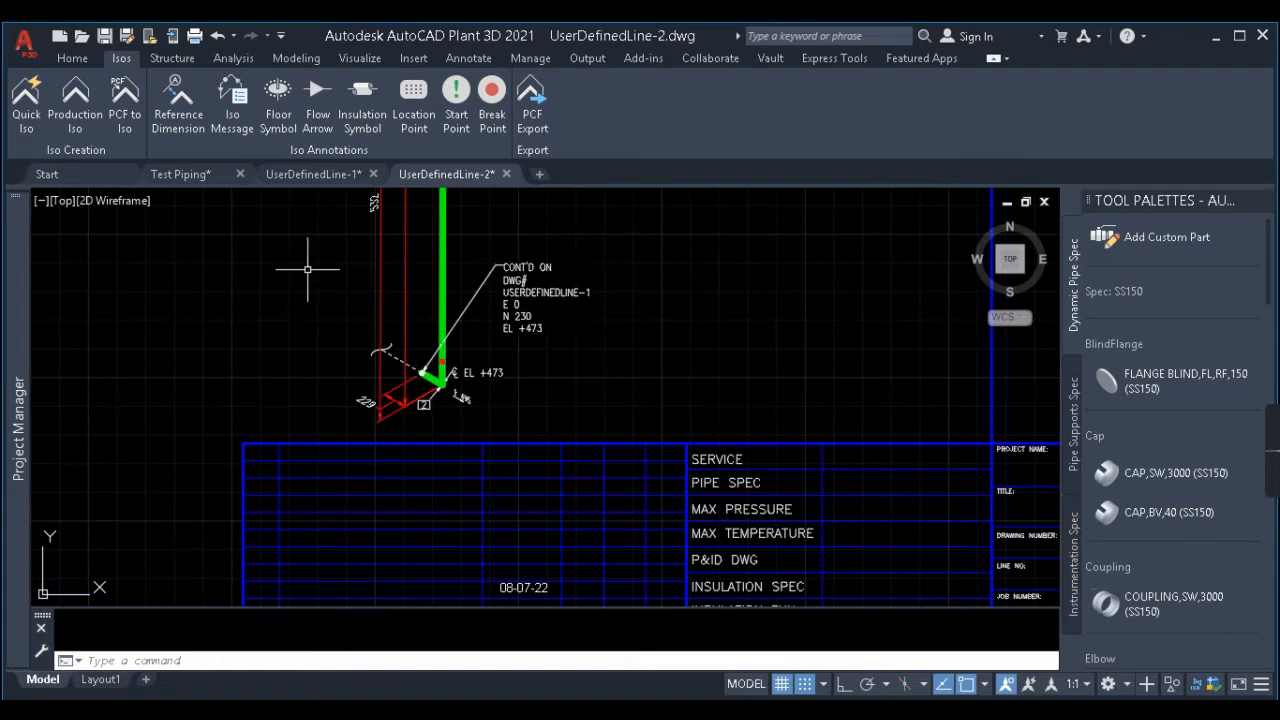
{"action": "middle_click_drag", "start_coordinate": [443, 371], "coordinate": [543, 514]}
{"action": "scroll", "coordinate": [443, 320], "scroll_direction": "down", "scroll_amount": 6}
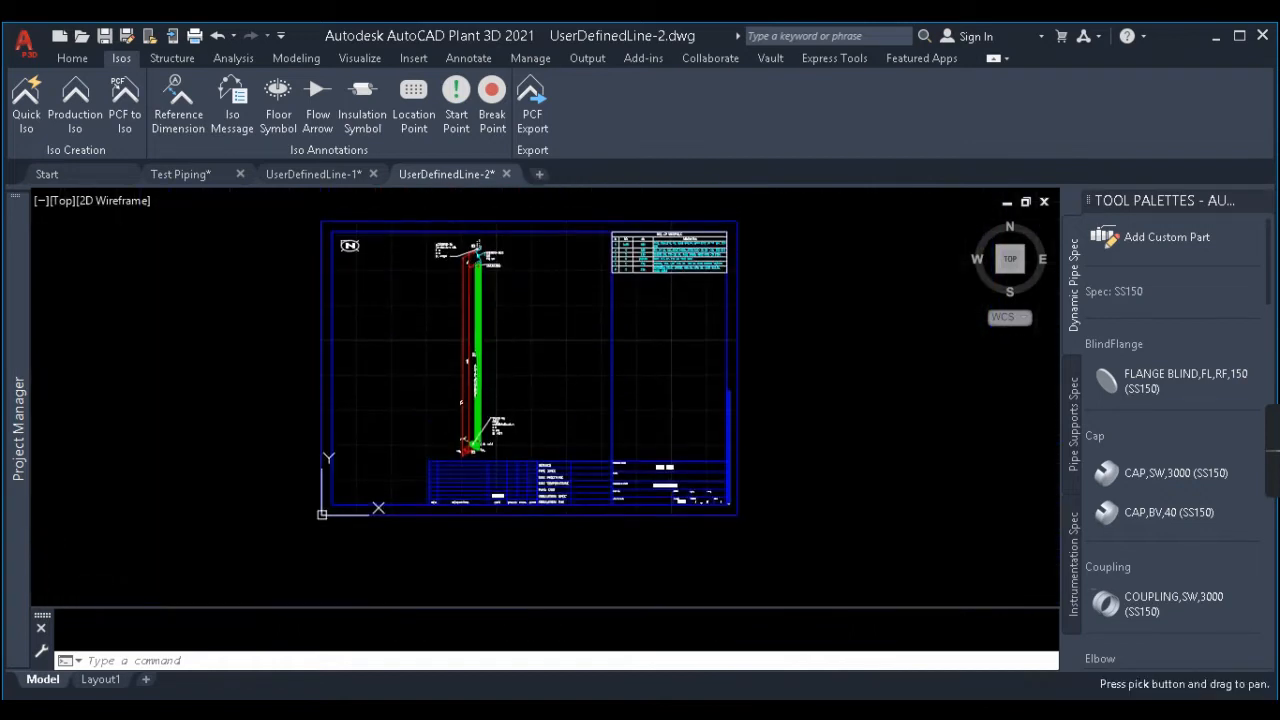
{"action": "scroll", "coordinate": [437, 318], "scroll_direction": "up", "scroll_amount": 2}
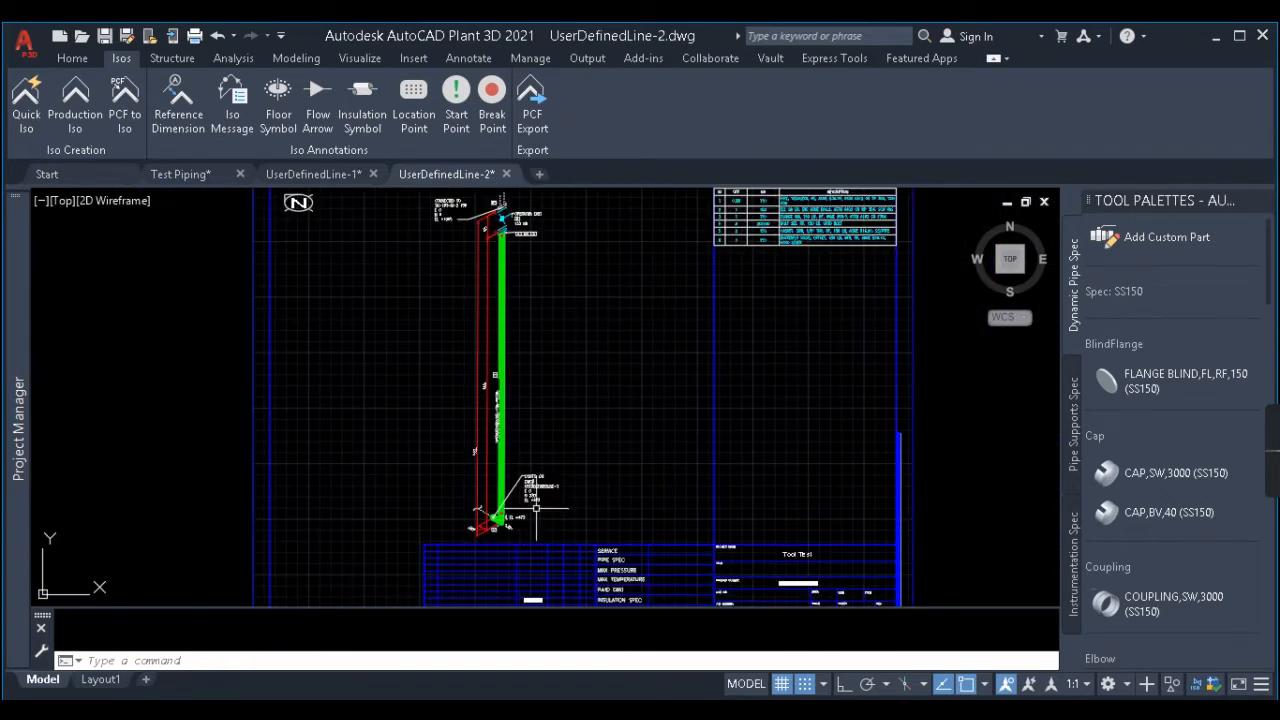
{"action": "mouse_move", "coordinate": [502, 214]}
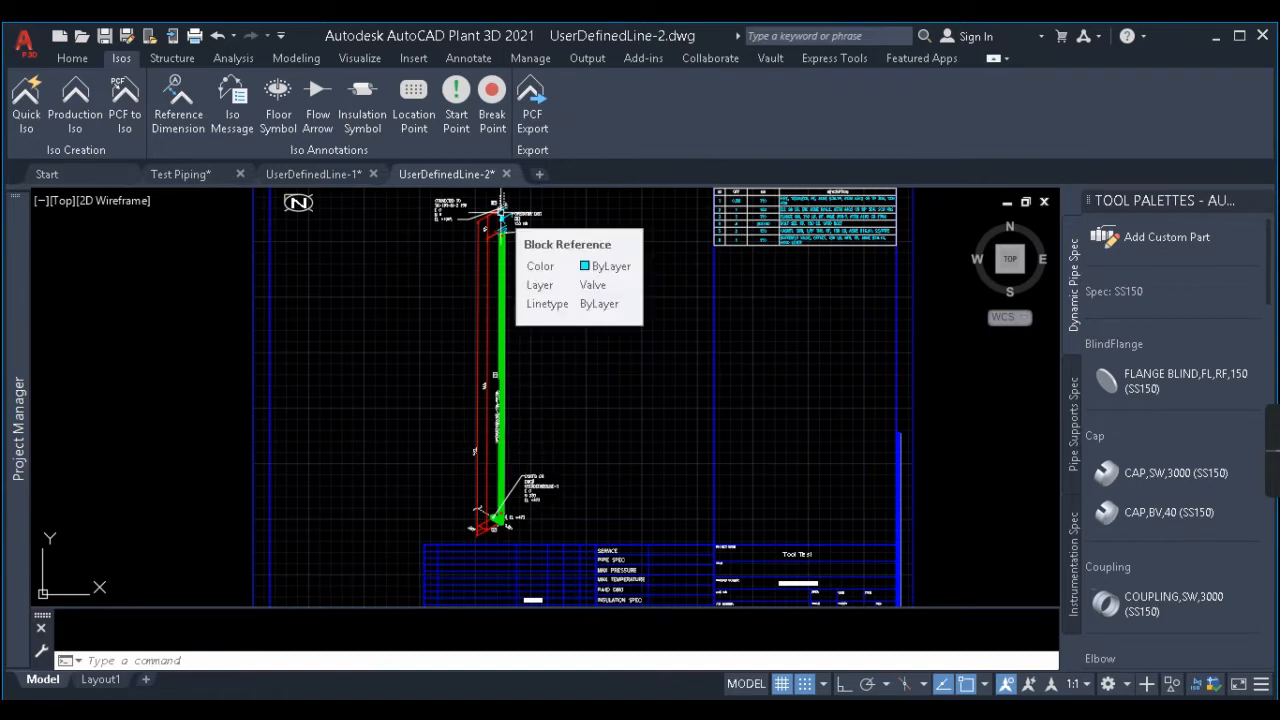
{"action": "scroll", "coordinate": [499, 530], "scroll_direction": "up", "scroll_amount": 4}
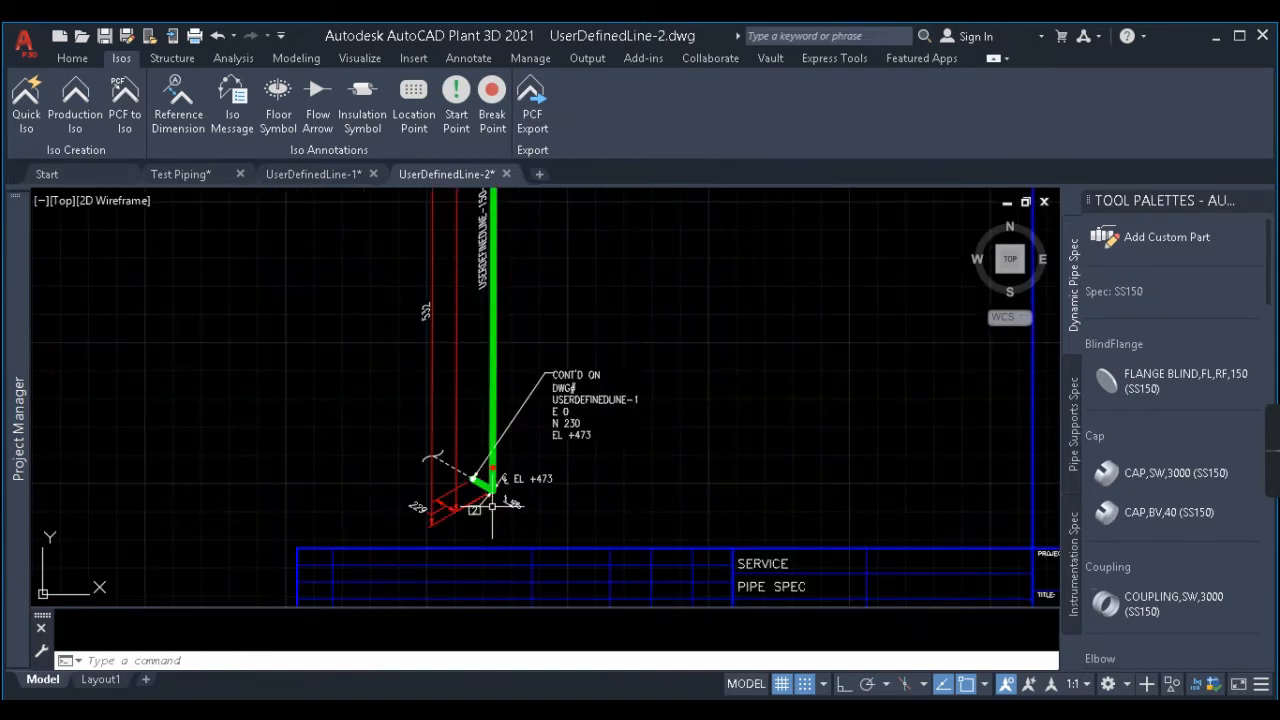
{"action": "scroll", "coordinate": [492, 506], "scroll_direction": "down", "scroll_amount": 1}
{"action": "scroll", "coordinate": [440, 495], "scroll_direction": "up", "scroll_amount": 6}
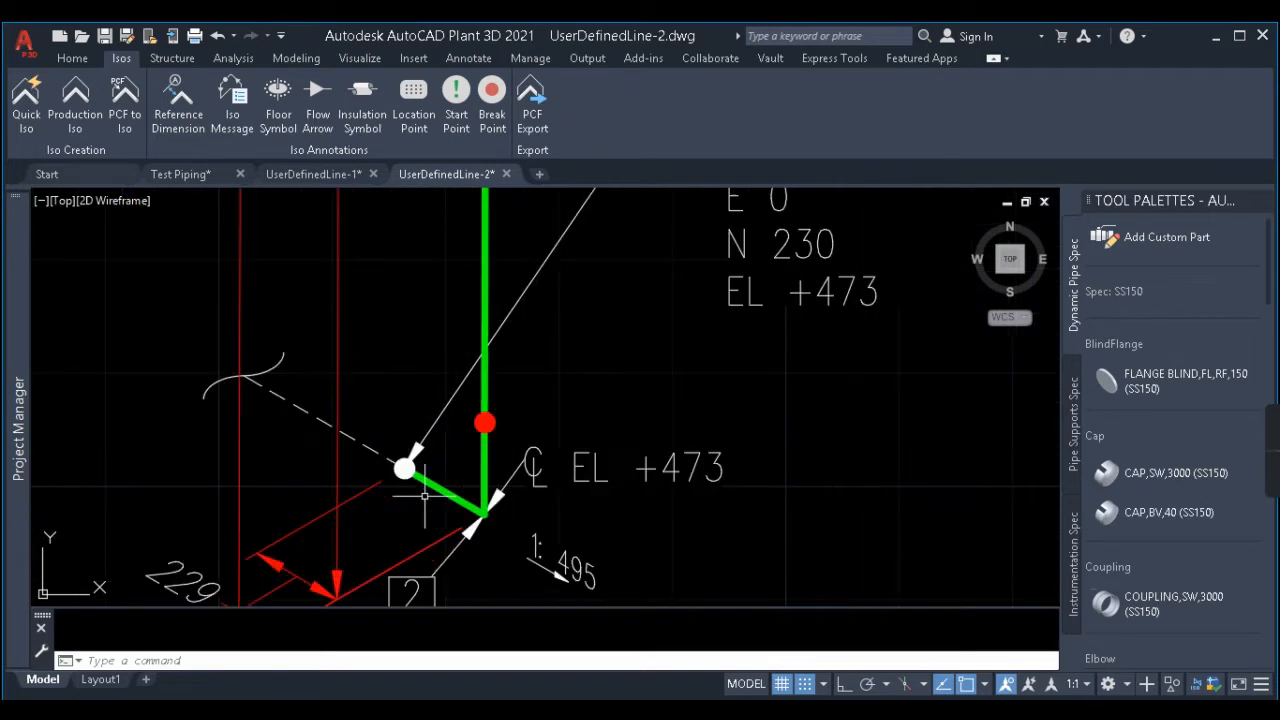
{"action": "scroll", "coordinate": [426, 490], "scroll_direction": "down", "scroll_amount": 5}
Step: Close the UserDefinedLine-1 and UserDefinedLine-2 drawings without saving changes and return to the Test Piping model
{"action": "left_click", "coordinate": [373, 174]}
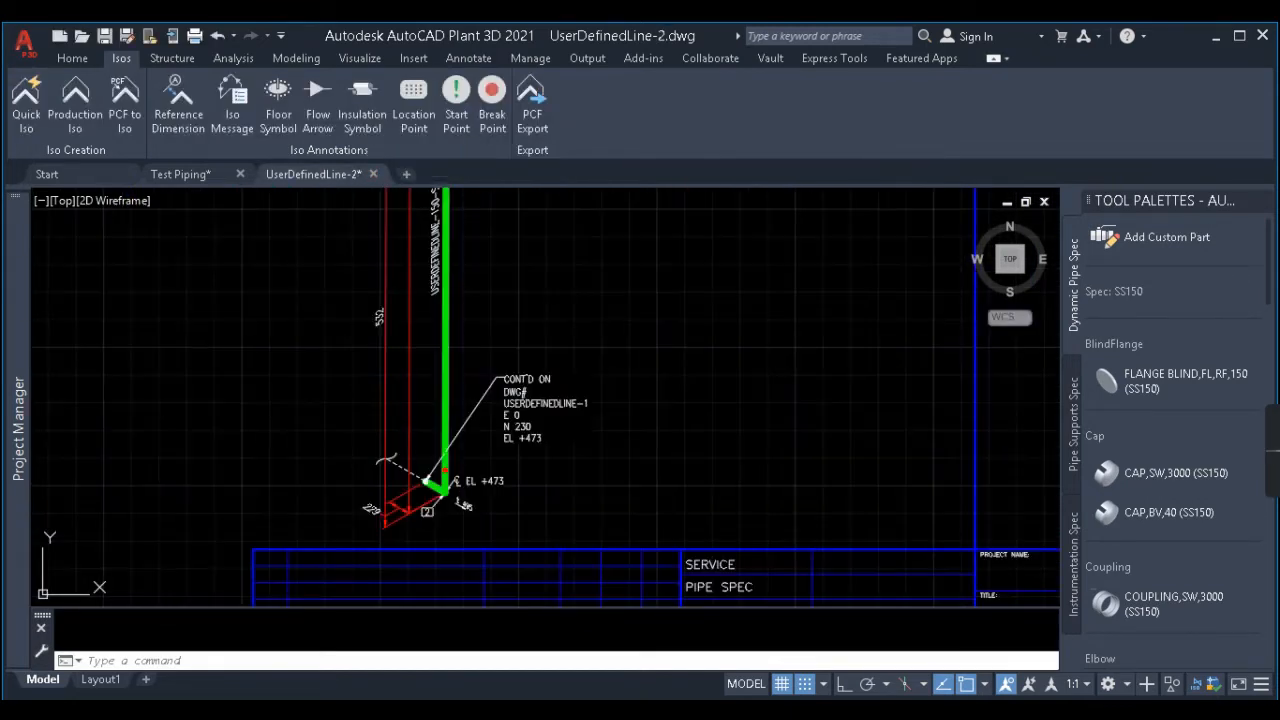
{"action": "left_click", "coordinate": [373, 174]}
{"action": "left_click", "coordinate": [723, 409]}
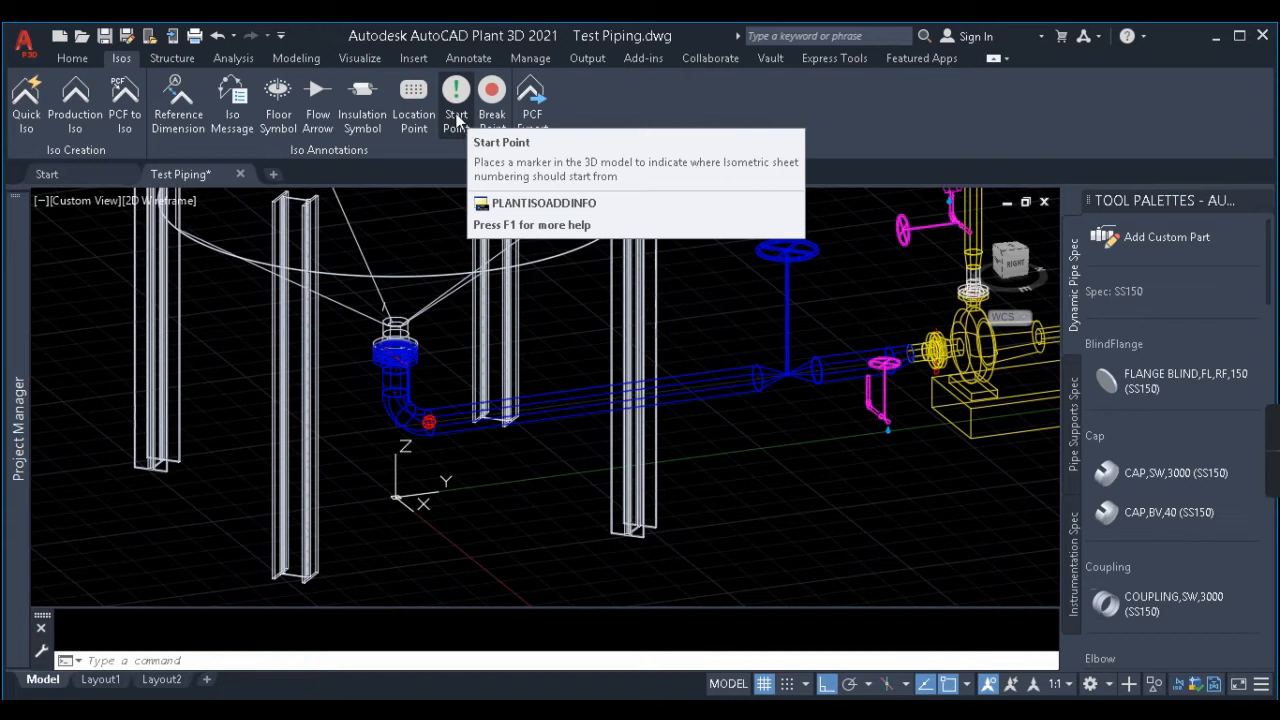
Step: Inspect the pump suction flange, reopen UserDefinedLine-1 from the creation results to check its P-101 nozzle connection, and close it without saving
{"action": "scroll", "coordinate": [624, 399], "scroll_direction": "up", "scroll_amount": 2}
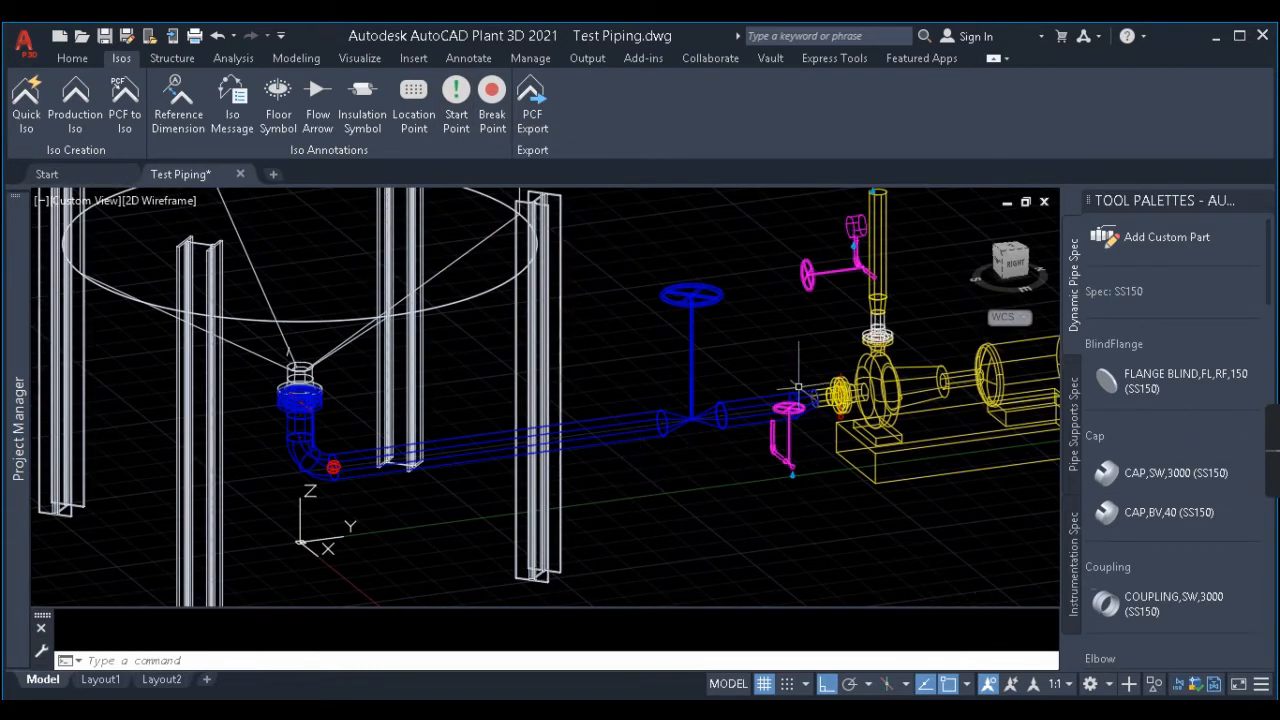
{"action": "scroll", "coordinate": [798, 385], "scroll_direction": "up", "scroll_amount": 2}
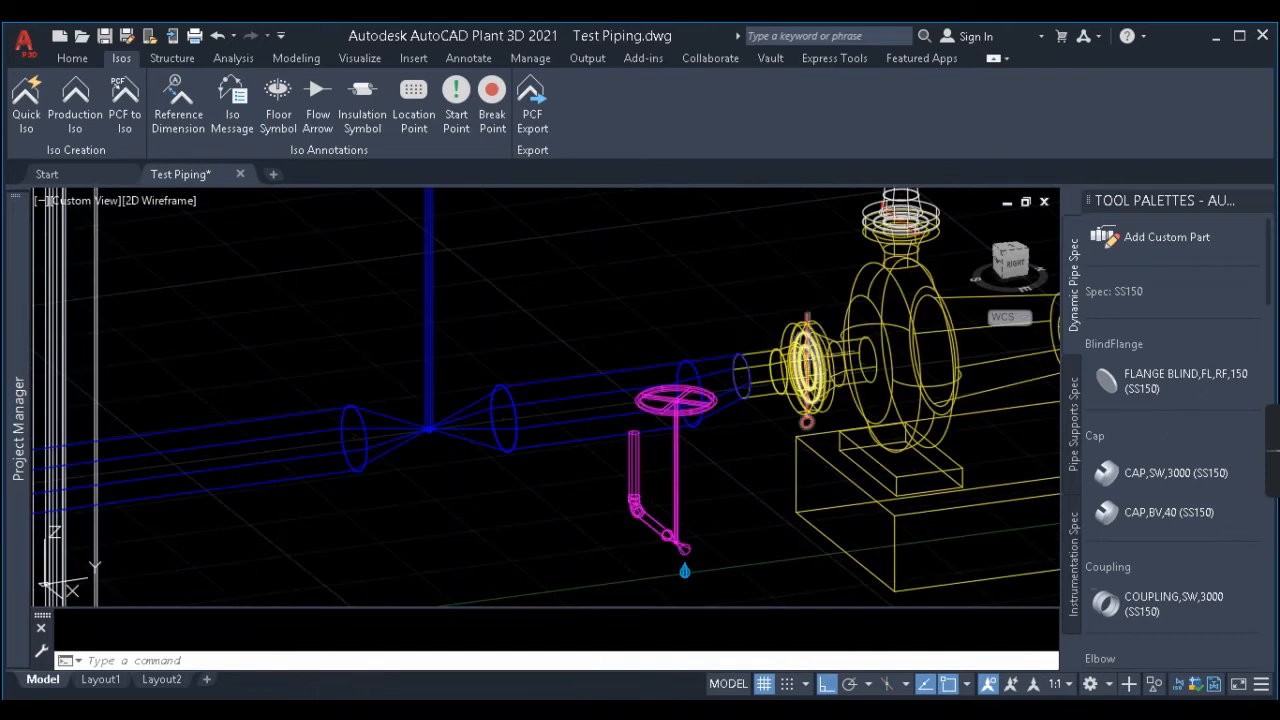
{"action": "scroll", "coordinate": [892, 593], "scroll_direction": "down", "scroll_amount": 5}
{"action": "left_click", "coordinate": [1177, 699]}
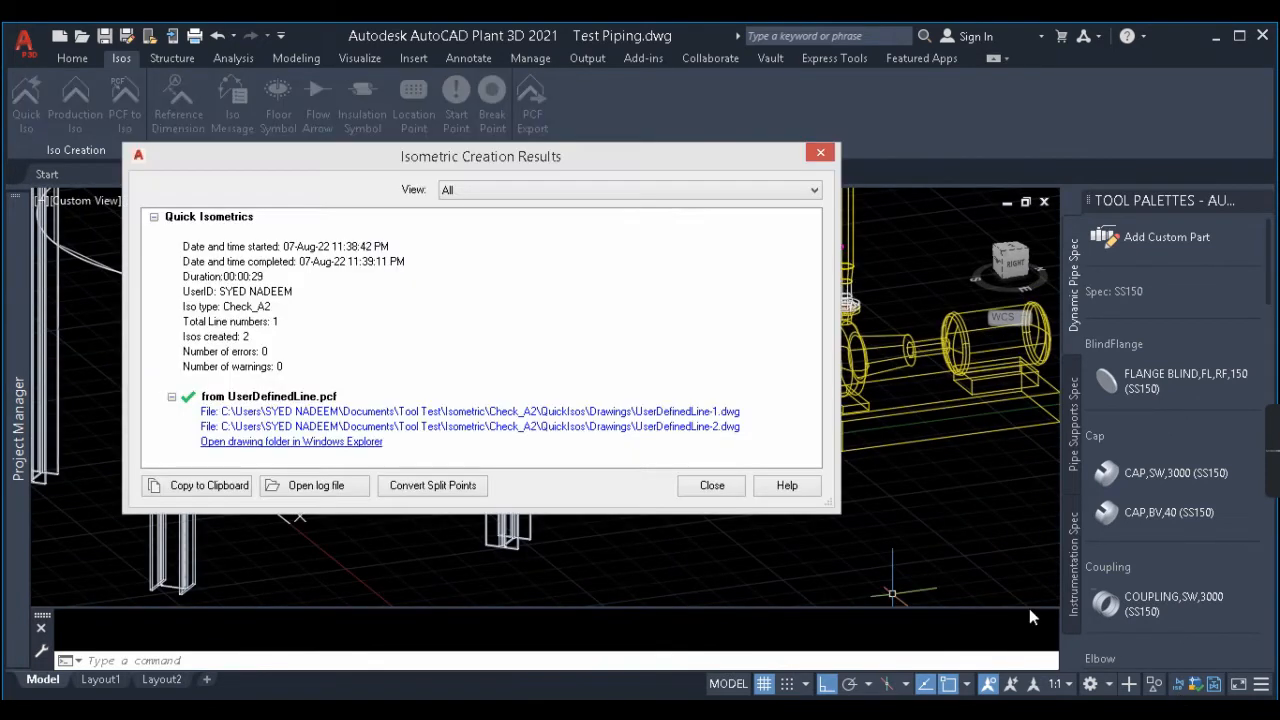
{"action": "left_click", "coordinate": [692, 421]}
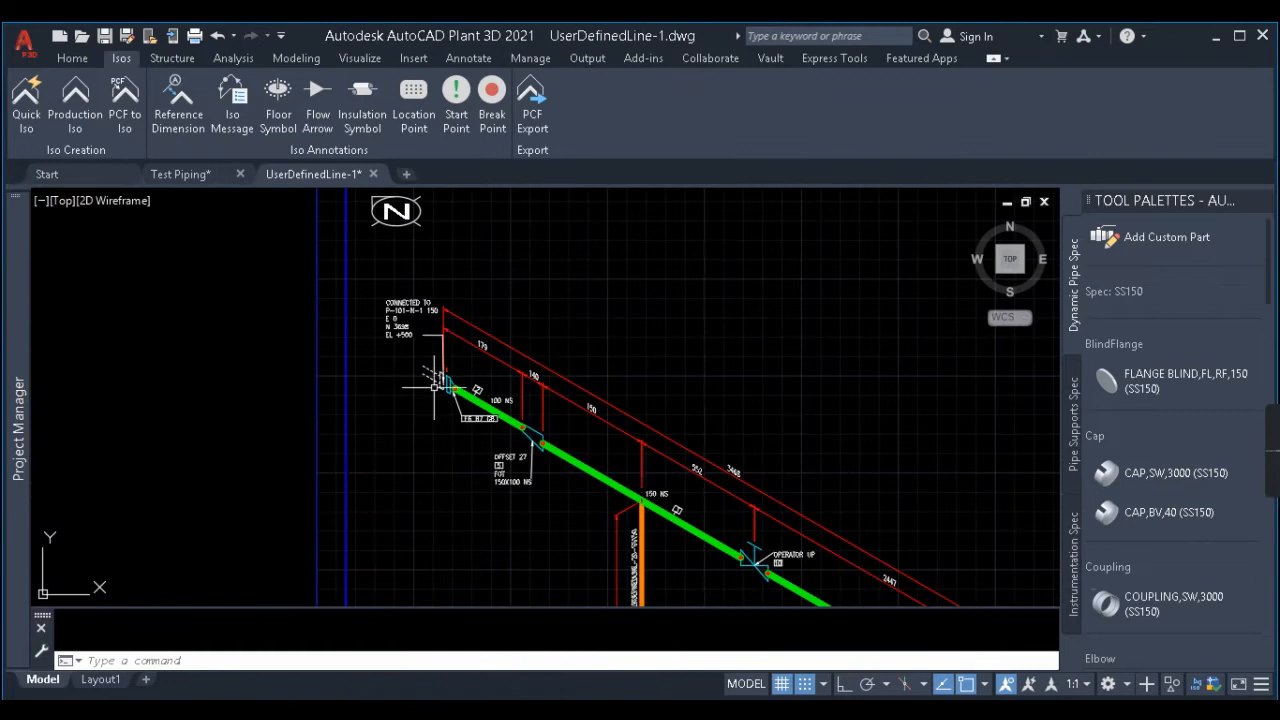
{"action": "scroll", "coordinate": [436, 382], "scroll_direction": "up", "scroll_amount": 2}
{"action": "scroll", "coordinate": [432, 365], "scroll_direction": "down", "scroll_amount": 2}
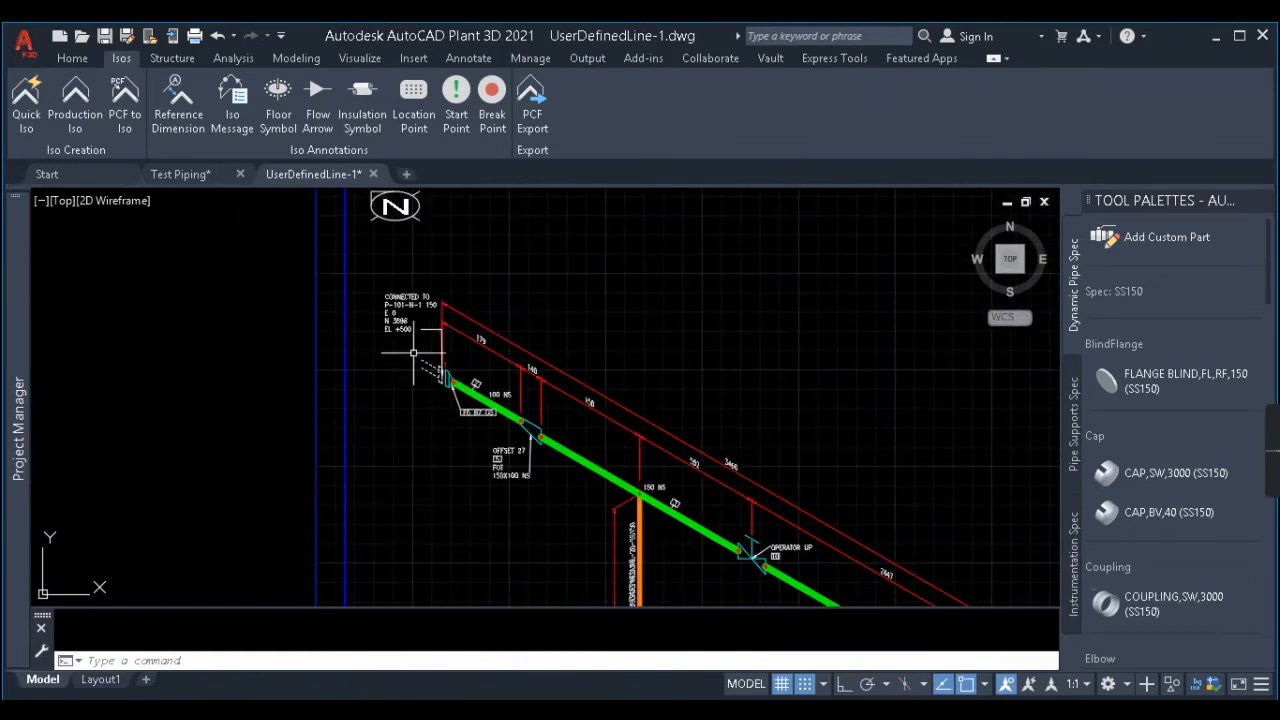
{"action": "scroll", "coordinate": [413, 318], "scroll_direction": "up", "scroll_amount": 3}
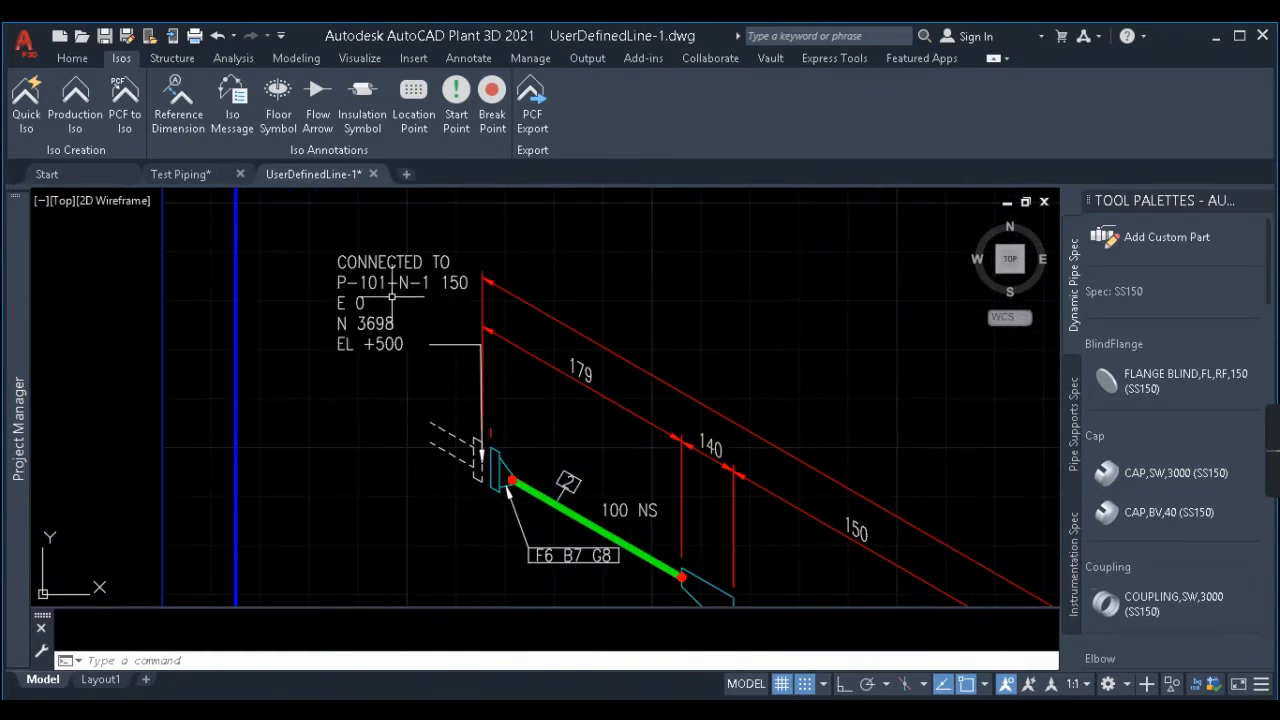
{"action": "left_click", "coordinate": [373, 174]}
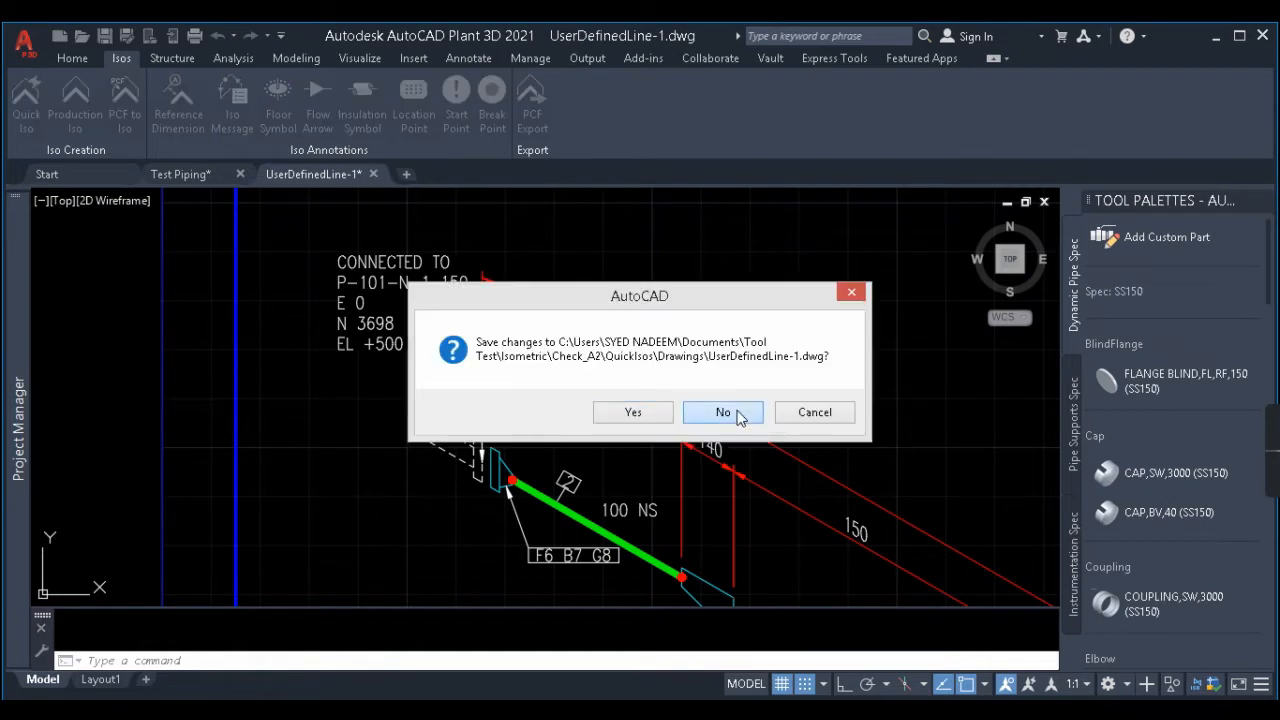
{"action": "left_click", "coordinate": [728, 411]}
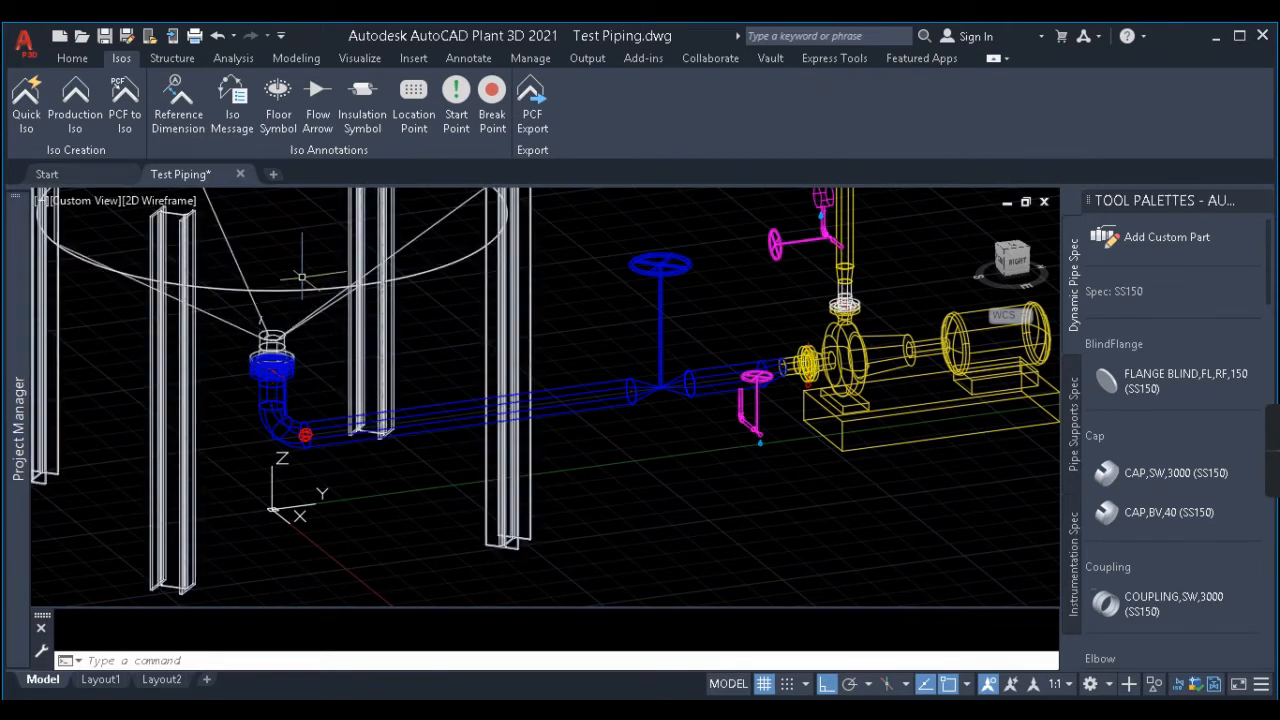
Step: Place an isometric start point marker on the pipe run at the tank nozzle flange, snapping to its node
{"action": "left_click", "coordinate": [456, 95]}
{"action": "scroll", "coordinate": [290, 360], "scroll_direction": "up", "scroll_amount": 5}
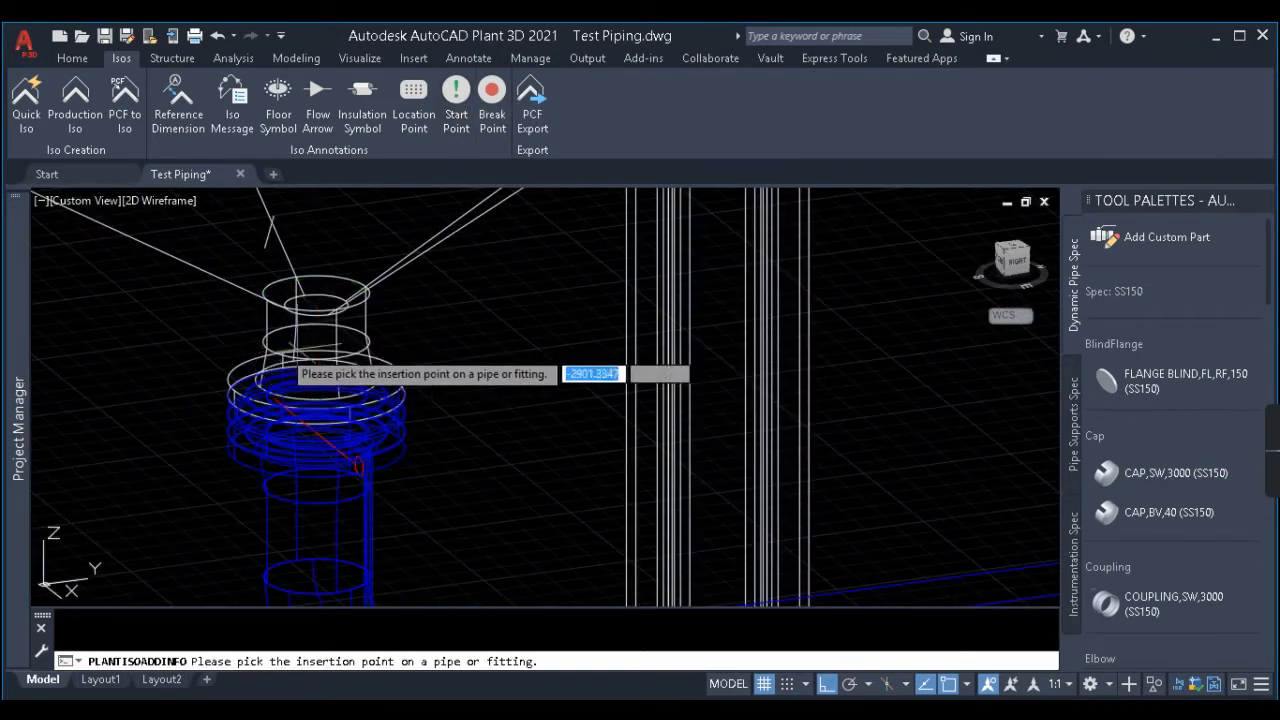
{"action": "type", "text": "nod"}
{"action": "key", "text": "Return"}
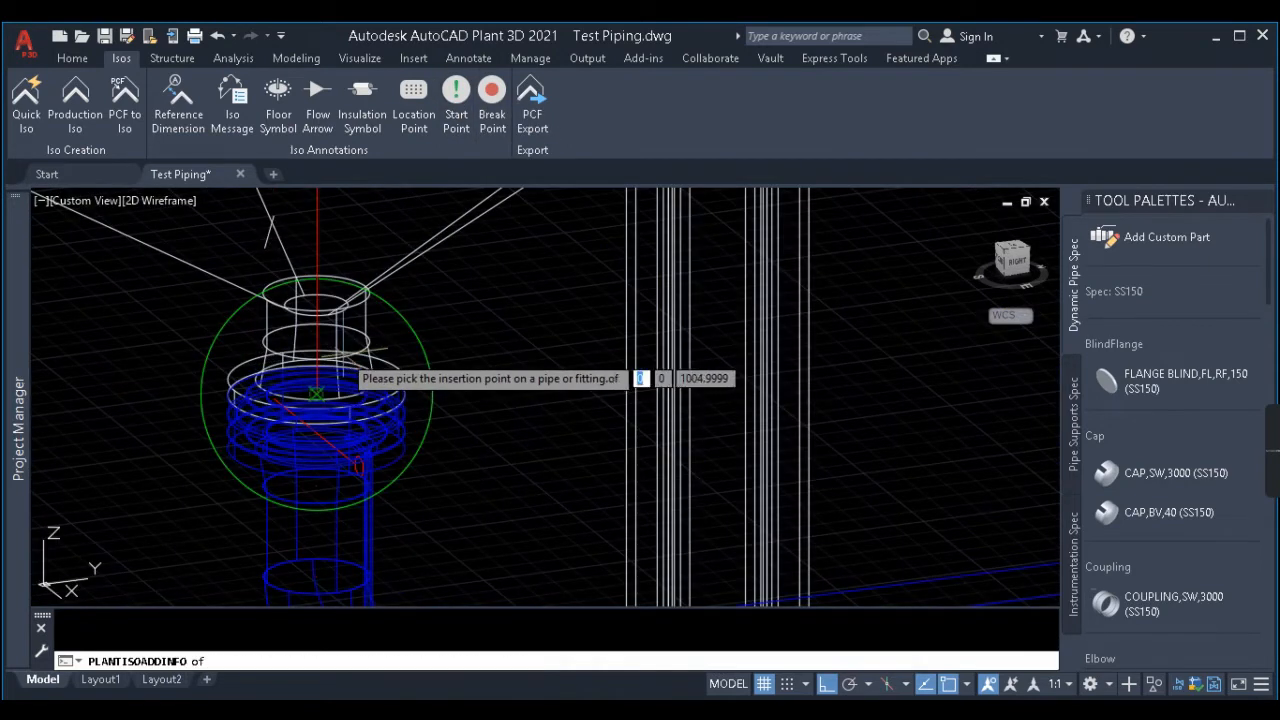
{"action": "left_click", "coordinate": [316, 393]}
{"action": "scroll", "coordinate": [355, 373], "scroll_direction": "down", "scroll_amount": 3}
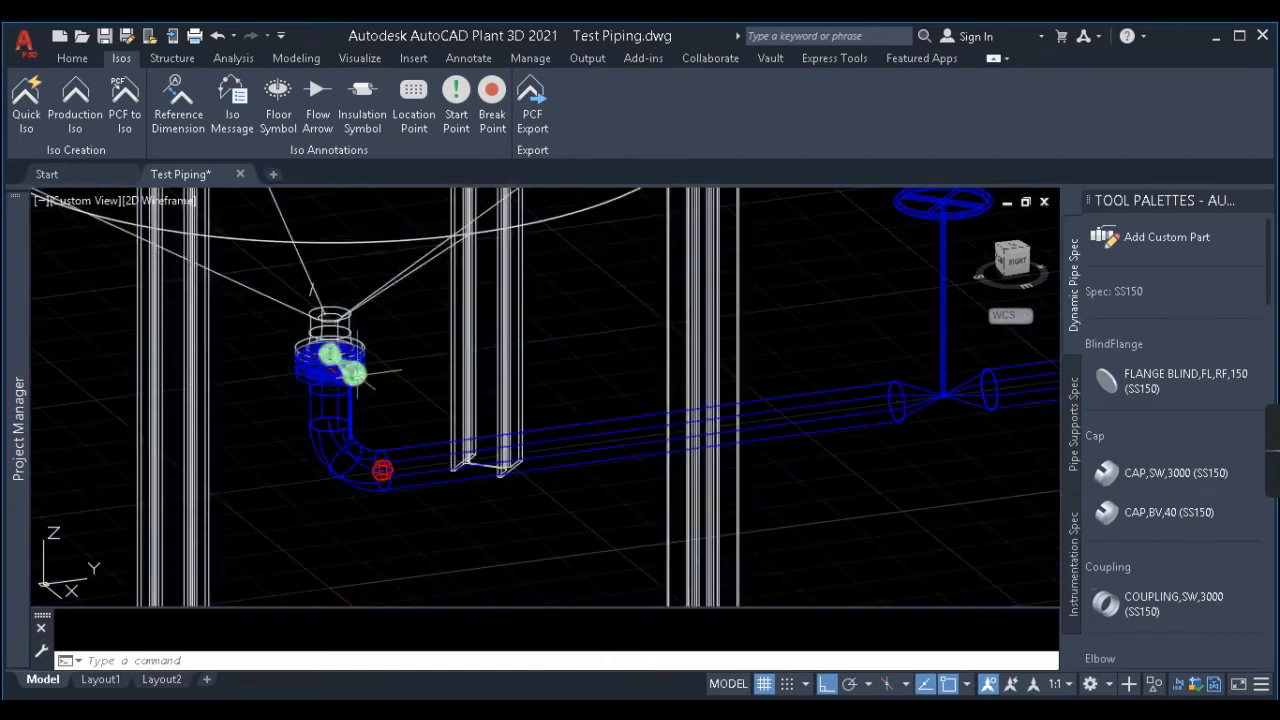
{"action": "scroll", "coordinate": [355, 373], "scroll_direction": "up", "scroll_amount": 3}
{"action": "scroll", "coordinate": [378, 344], "scroll_direction": "down", "scroll_amount": 2}
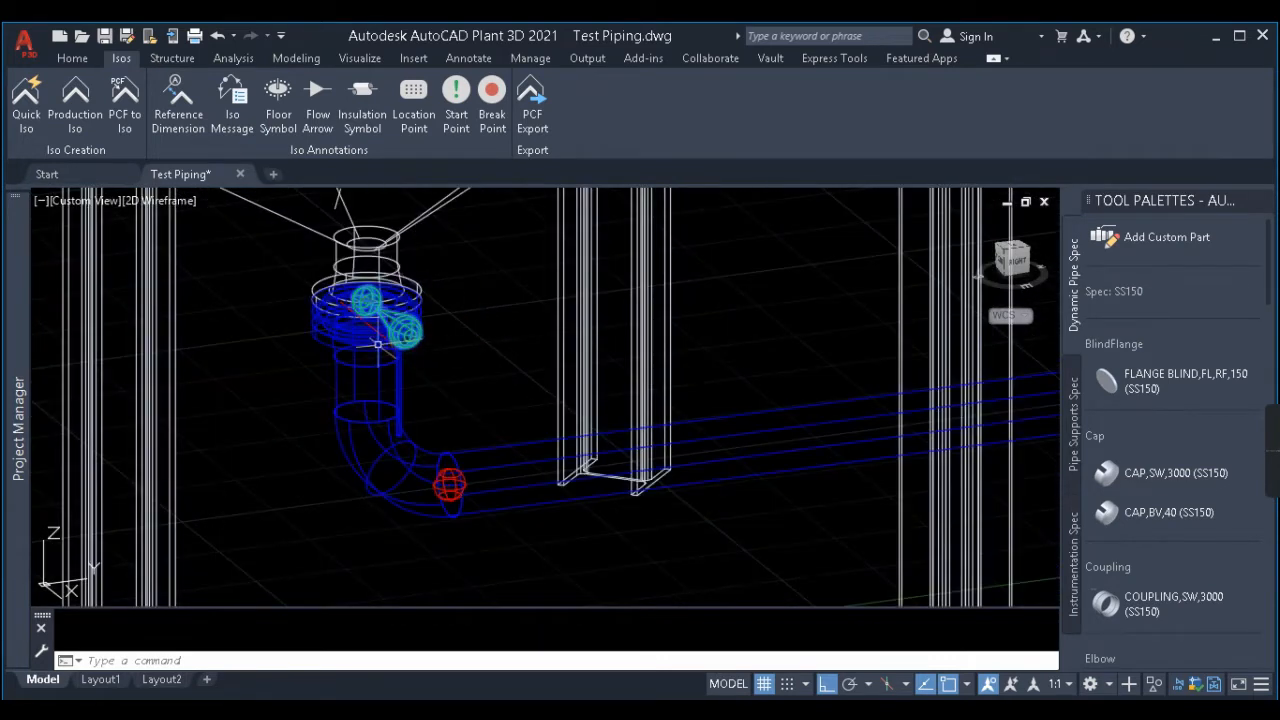
{"action": "scroll", "coordinate": [378, 344], "scroll_direction": "up", "scroll_amount": 3}
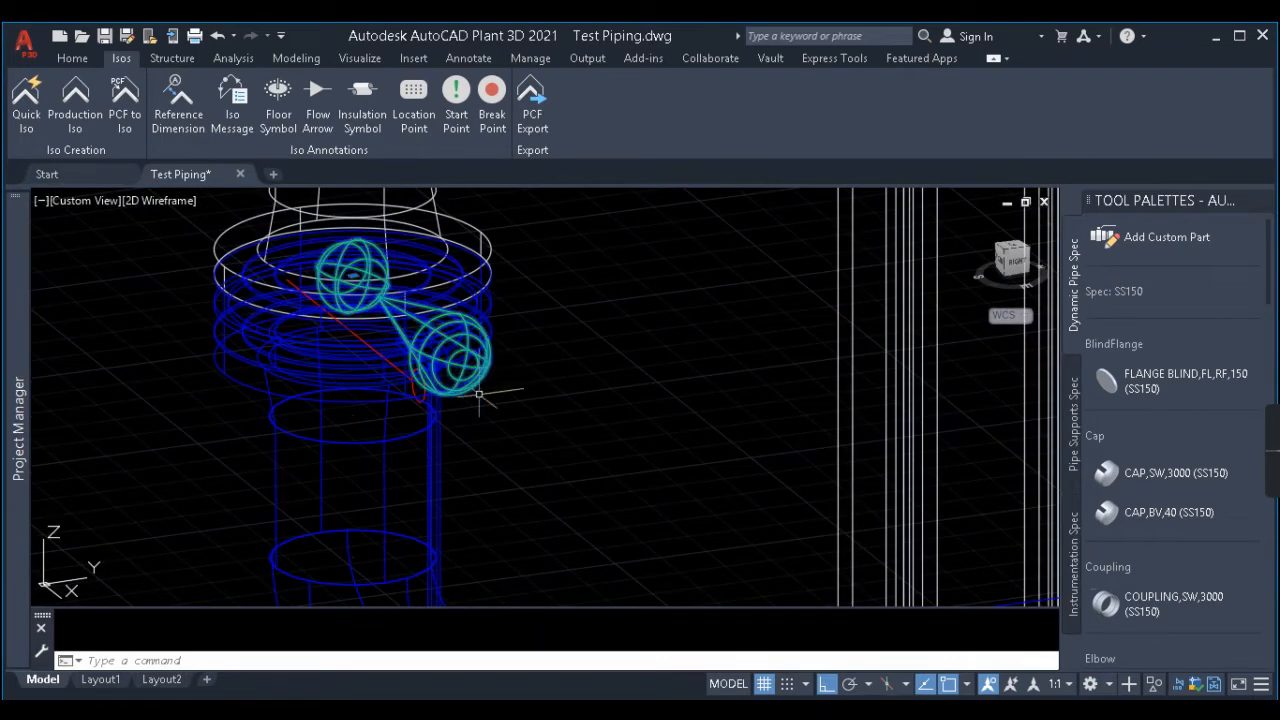
{"action": "scroll", "coordinate": [429, 349], "scroll_direction": "down", "scroll_amount": 3}
{"action": "scroll", "coordinate": [429, 349], "scroll_direction": "down", "scroll_amount": 5}
Step: Select the horizontal pipe below the tank and extend the selection to its entire line number
{"action": "middle_click_drag", "start_coordinate": [450, 342], "coordinate": [410, 390]}
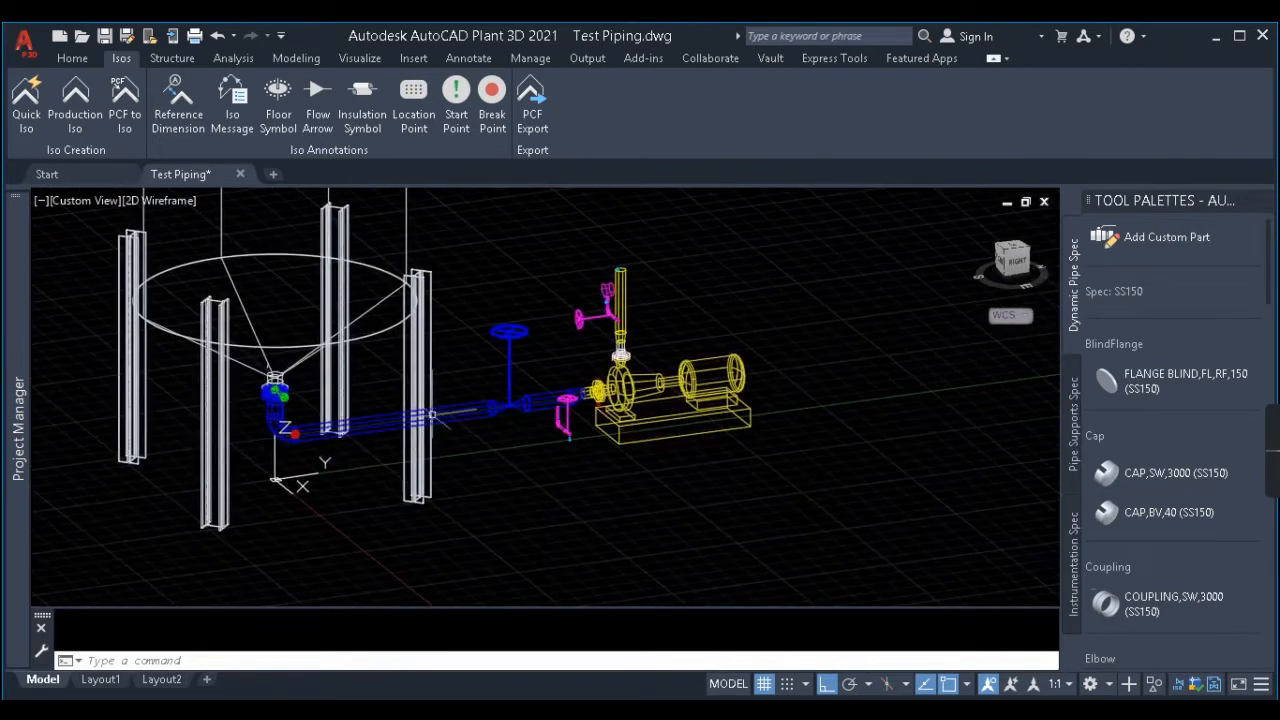
{"action": "scroll", "coordinate": [450, 445], "scroll_direction": "up", "scroll_amount": 1}
{"action": "middle_click_drag", "start_coordinate": [450, 445], "coordinate": [630, 415]}
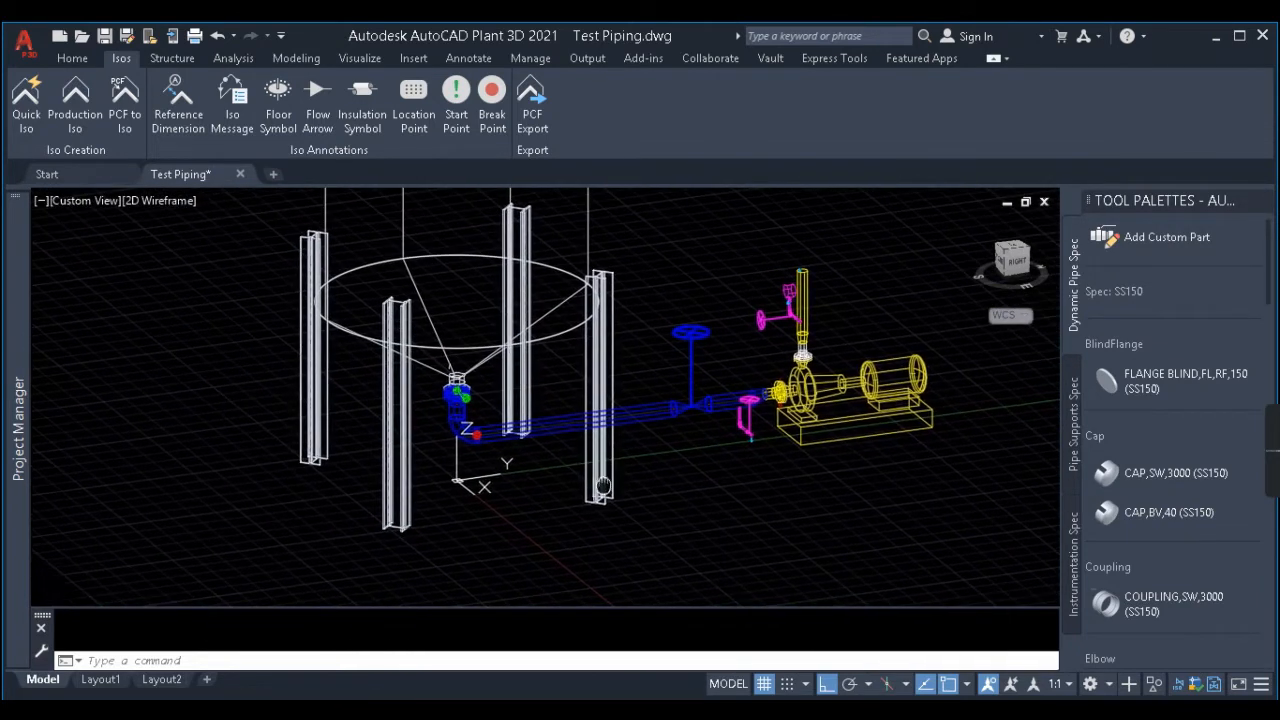
{"action": "scroll", "coordinate": [562, 420], "scroll_direction": "up", "scroll_amount": 2}
{"action": "left_click", "coordinate": [347, 269]}
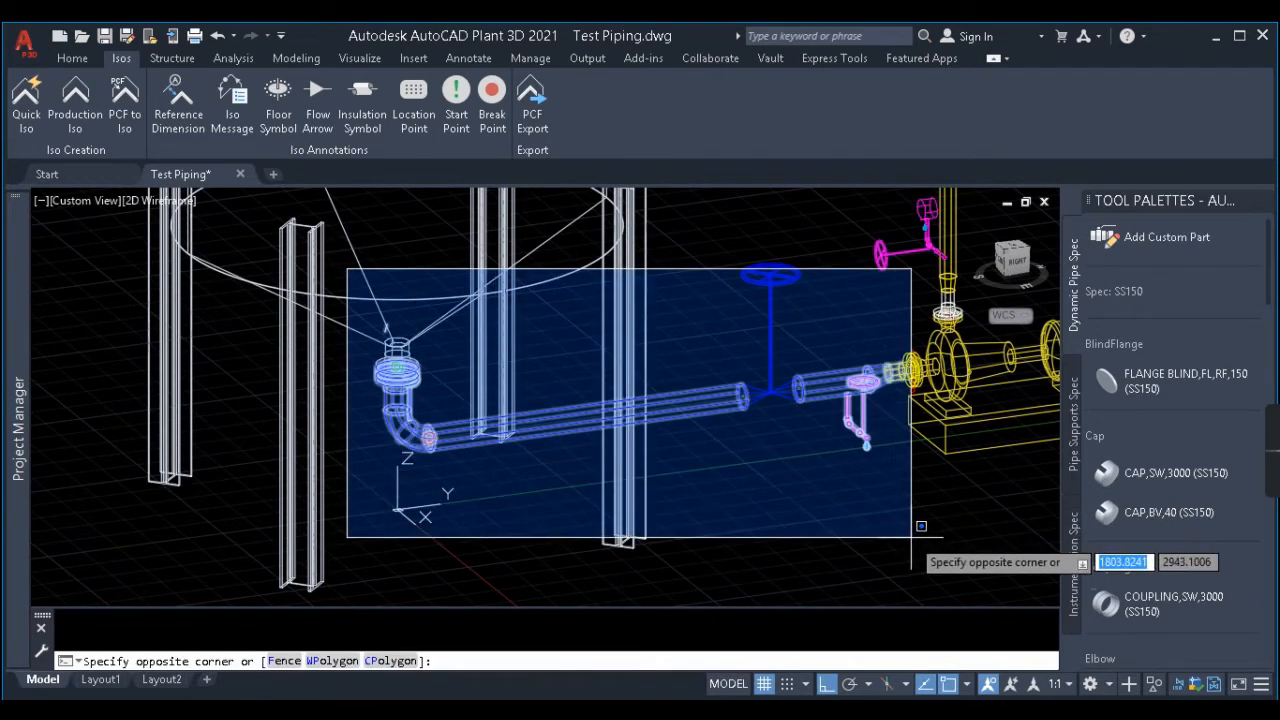
{"action": "left_click", "coordinate": [935, 483]}
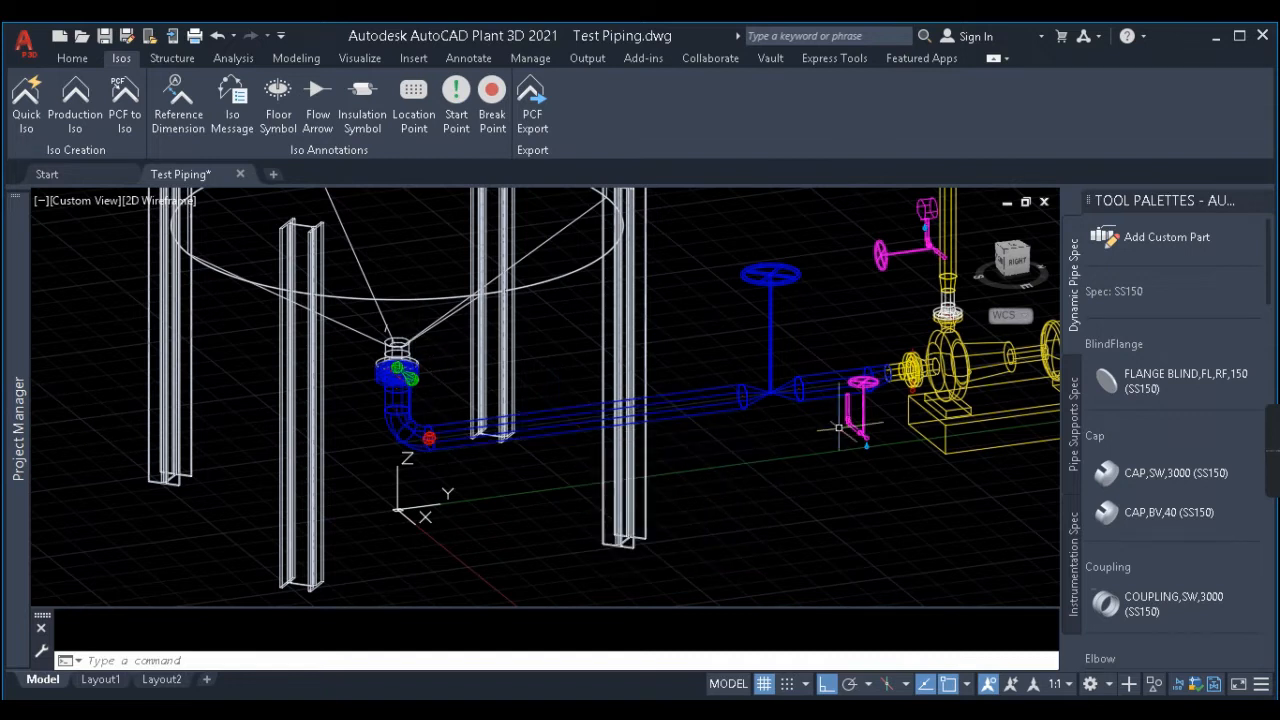
{"action": "left_click", "coordinate": [560, 417]}
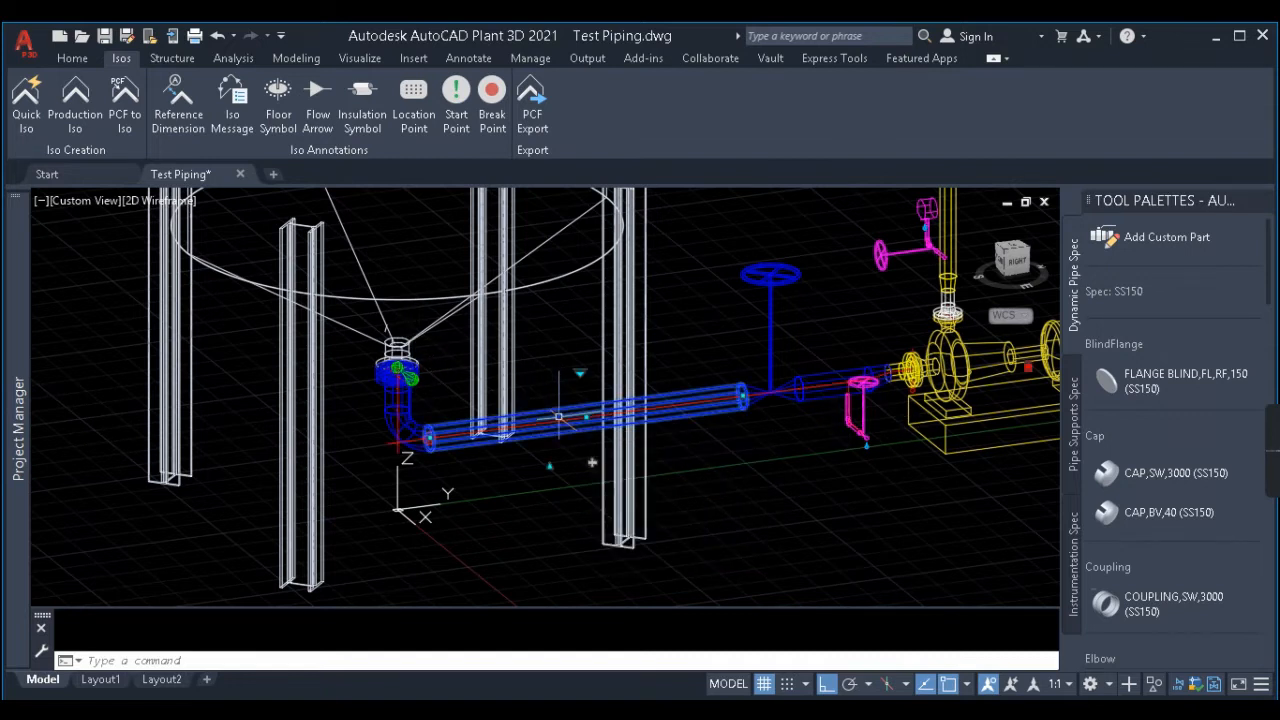
{"action": "right_click", "coordinate": [558, 415]}
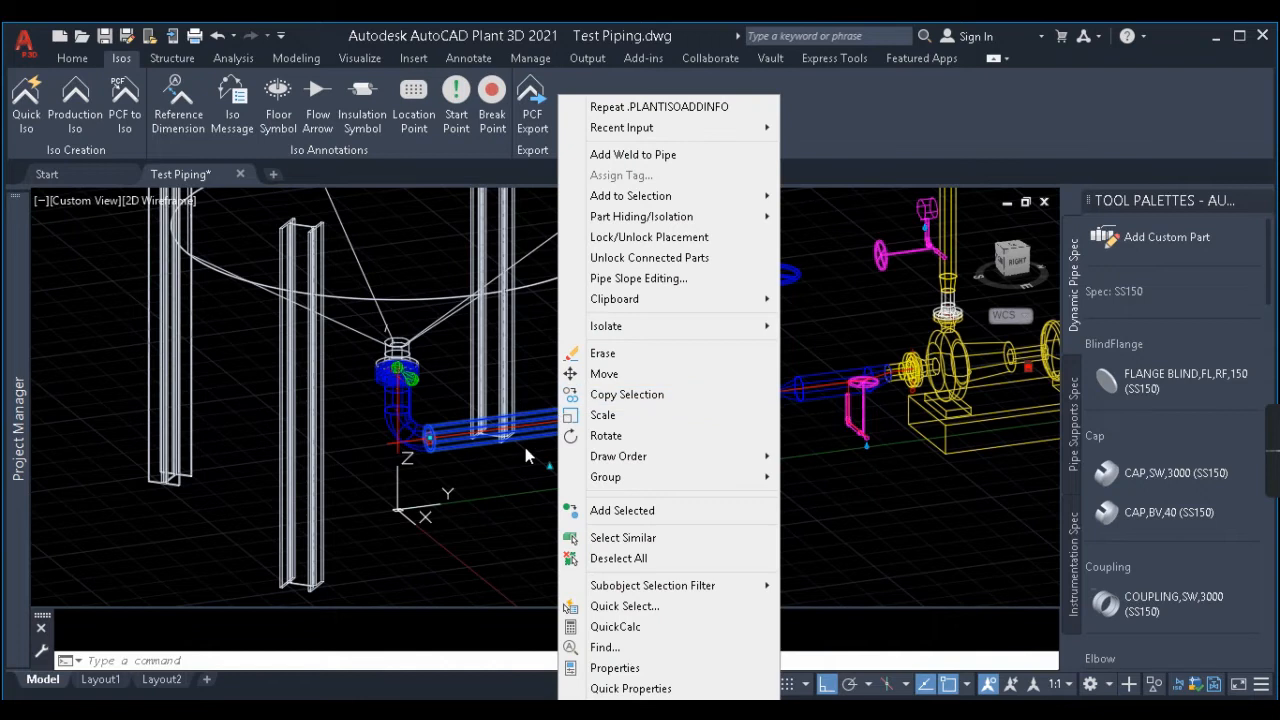
{"action": "mouse_move", "coordinate": [598, 206]}
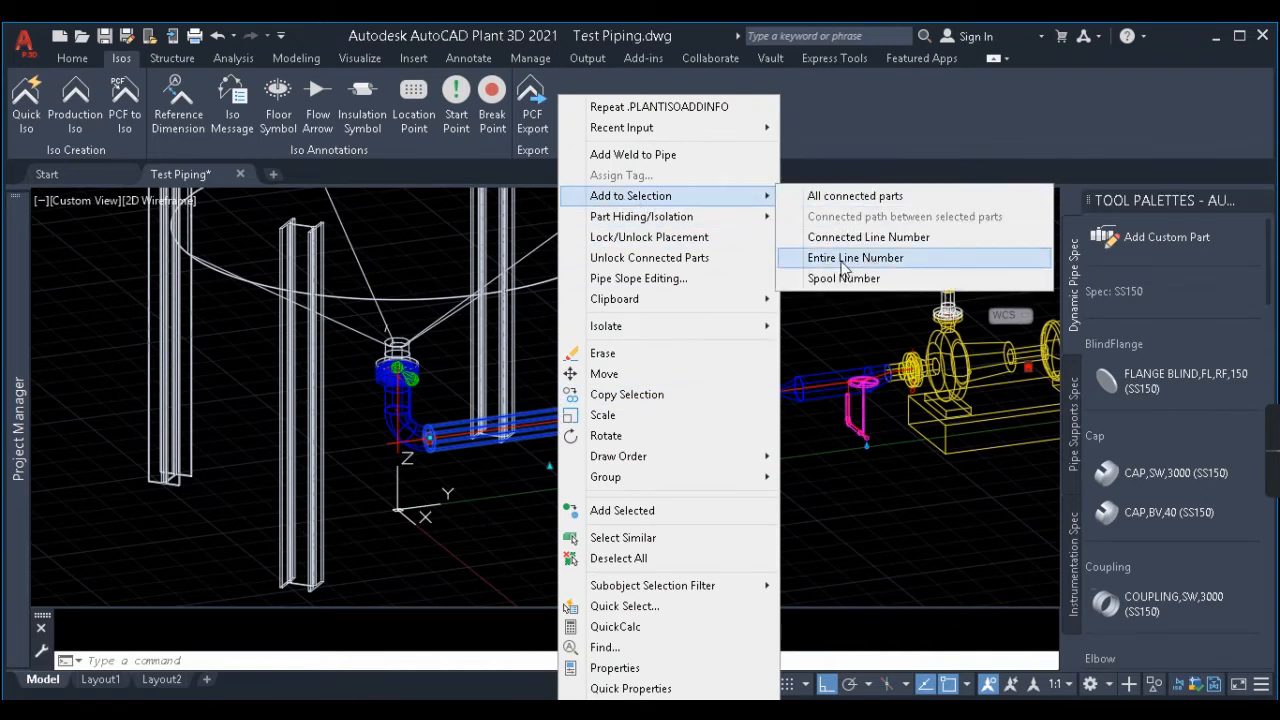
{"action": "left_click", "coordinate": [893, 261]}
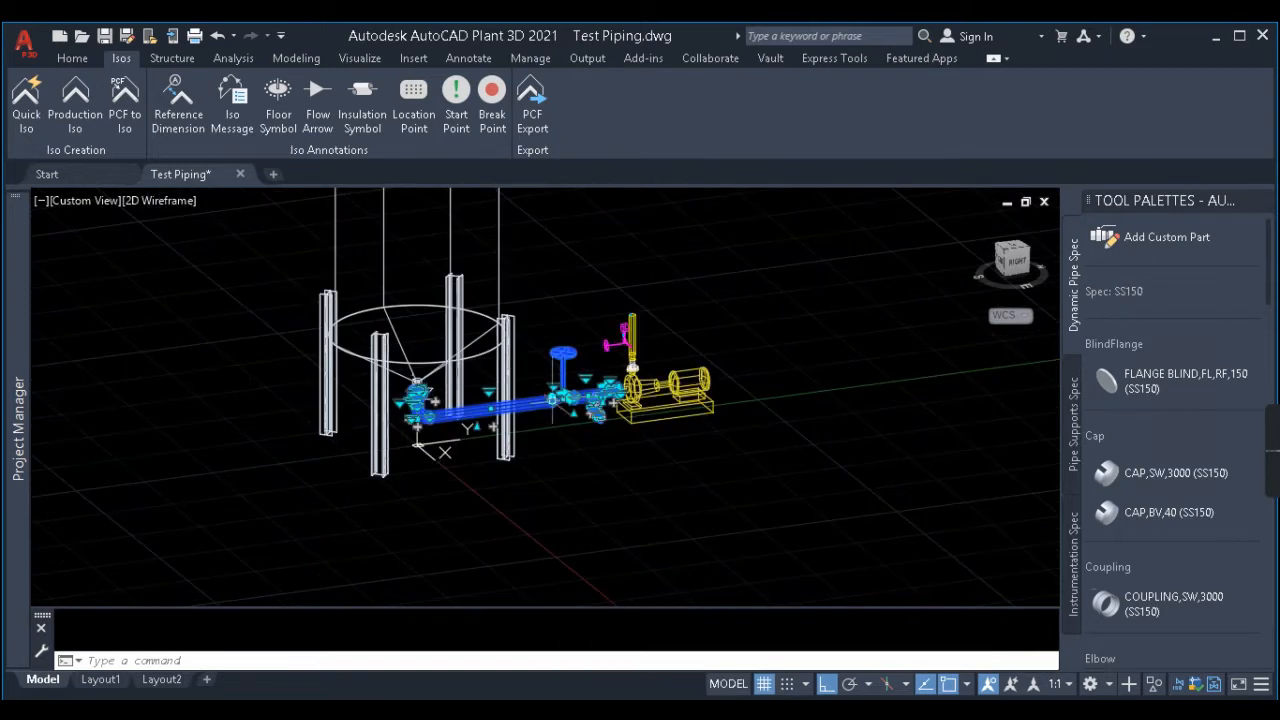
Step: Generate Check_A2 quick isometrics of the selected line and open UserDefinedLine-1 from the creation results
{"action": "left_click", "coordinate": [27, 110]}
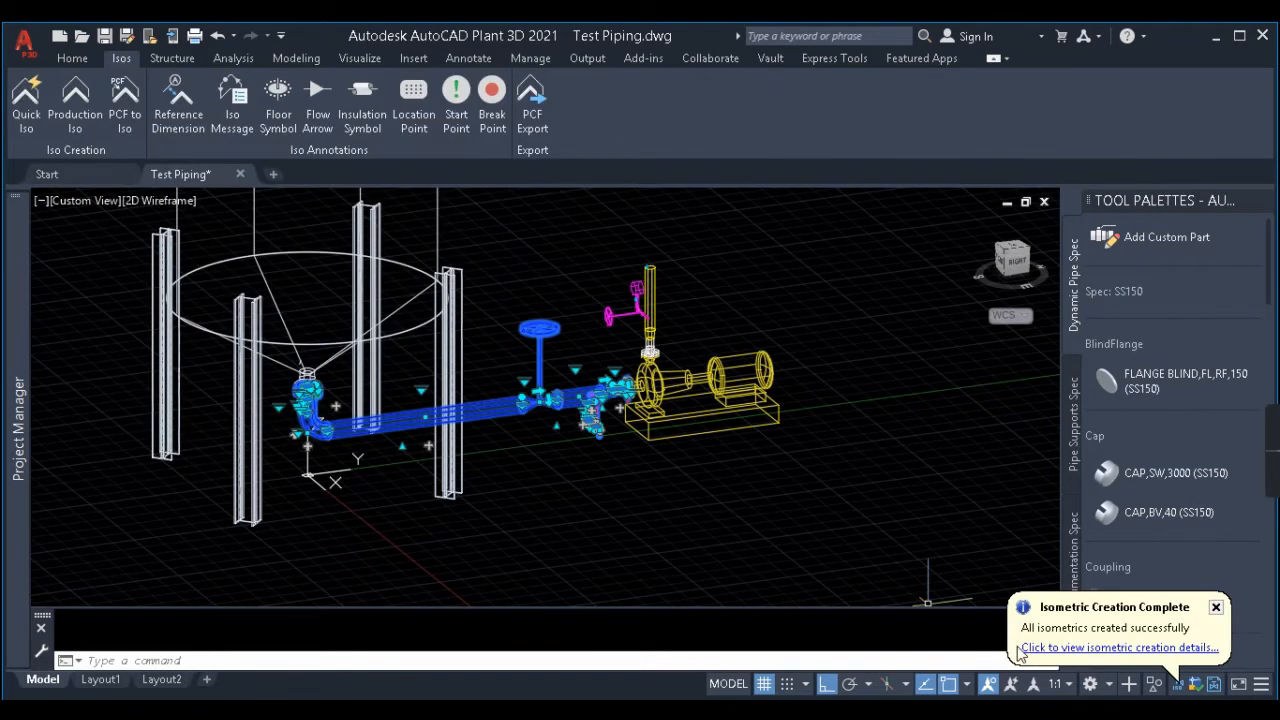
{"action": "left_click", "coordinate": [1141, 649]}
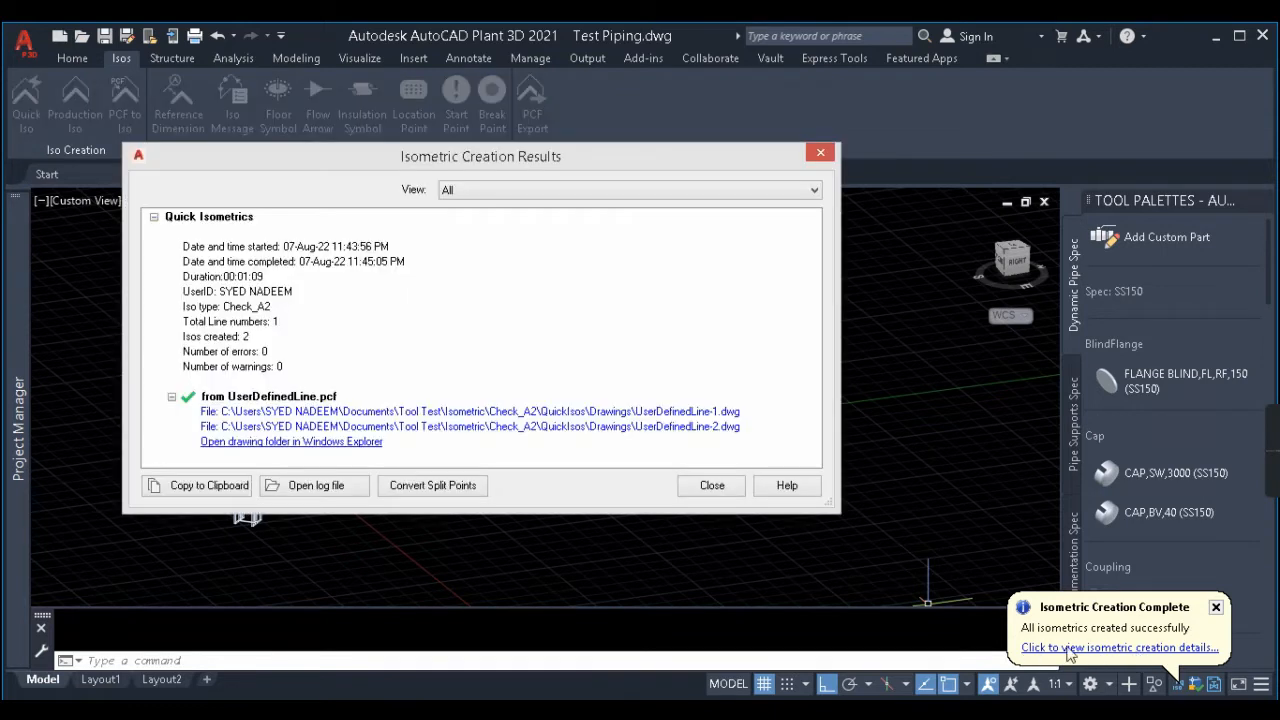
{"action": "left_click", "coordinate": [677, 412]}
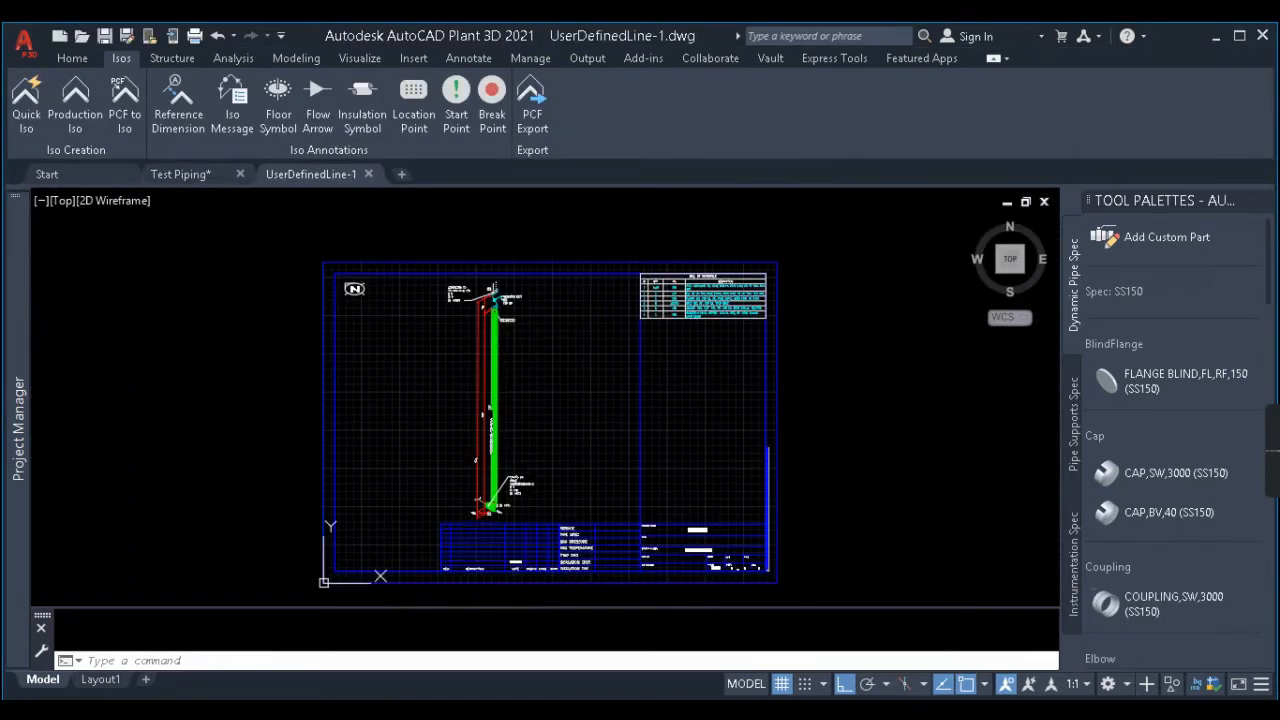
Step: Examine the tank nozzle connection note and the continuation note at the elbow end in the UserDefinedLine-1 isometric
{"action": "scroll", "coordinate": [490, 295], "scroll_direction": "up", "scroll_amount": 3}
{"action": "scroll", "coordinate": [497, 440], "scroll_direction": "down", "scroll_amount": 3}
{"action": "scroll", "coordinate": [509, 283], "scroll_direction": "up", "scroll_amount": 4}
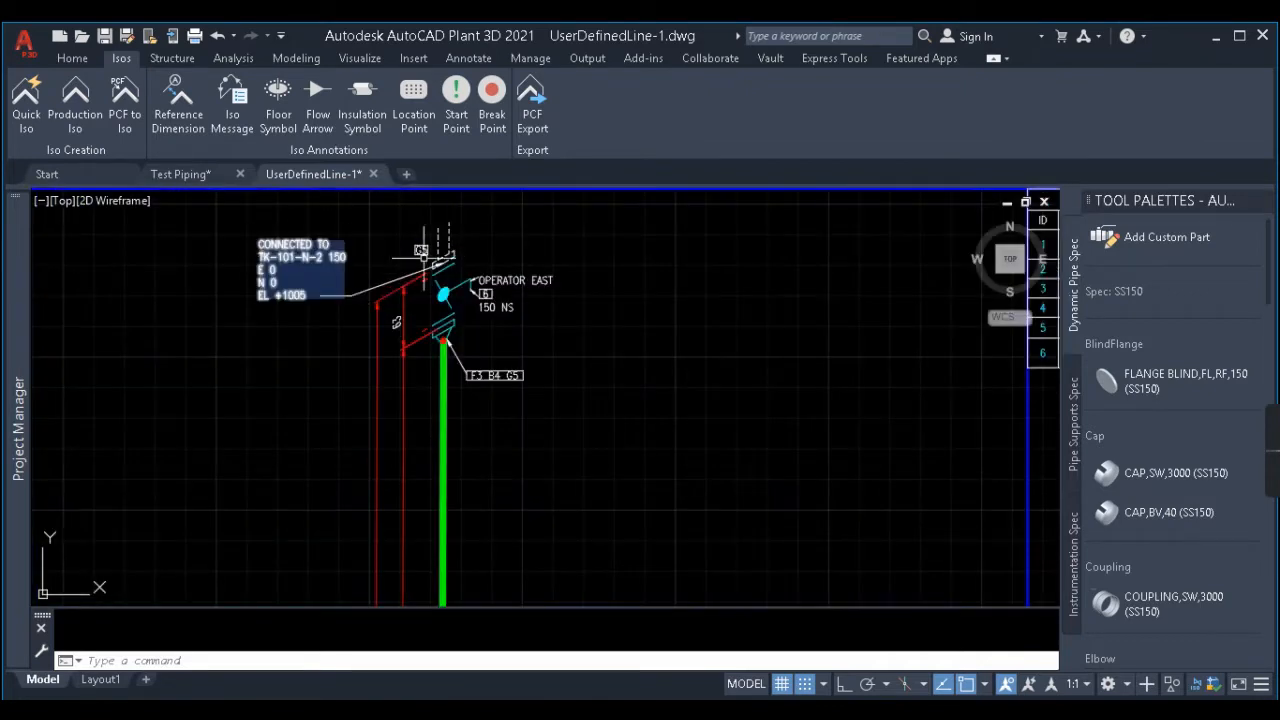
{"action": "scroll", "coordinate": [451, 250], "scroll_direction": "down", "scroll_amount": 4}
{"action": "scroll", "coordinate": [451, 250], "scroll_direction": "up", "scroll_amount": 4}
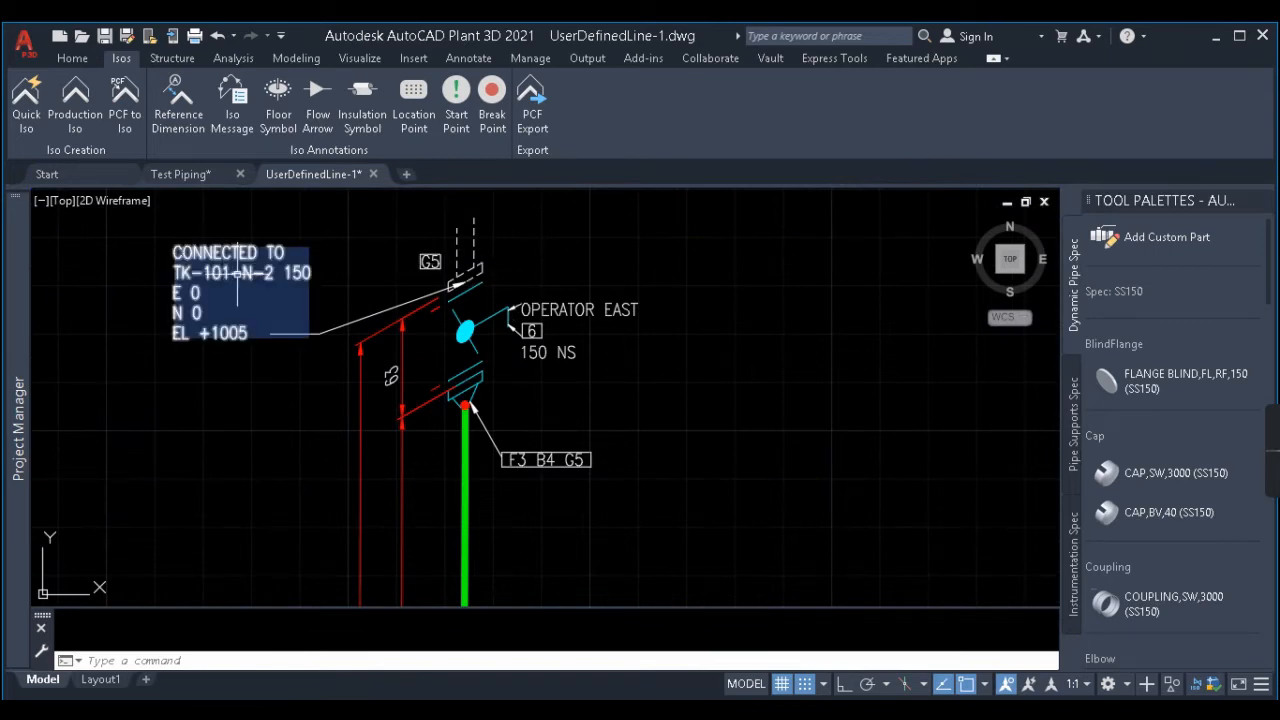
{"action": "scroll", "coordinate": [451, 249], "scroll_direction": "down", "scroll_amount": 4}
{"action": "scroll", "coordinate": [493, 401], "scroll_direction": "down", "scroll_amount": 5}
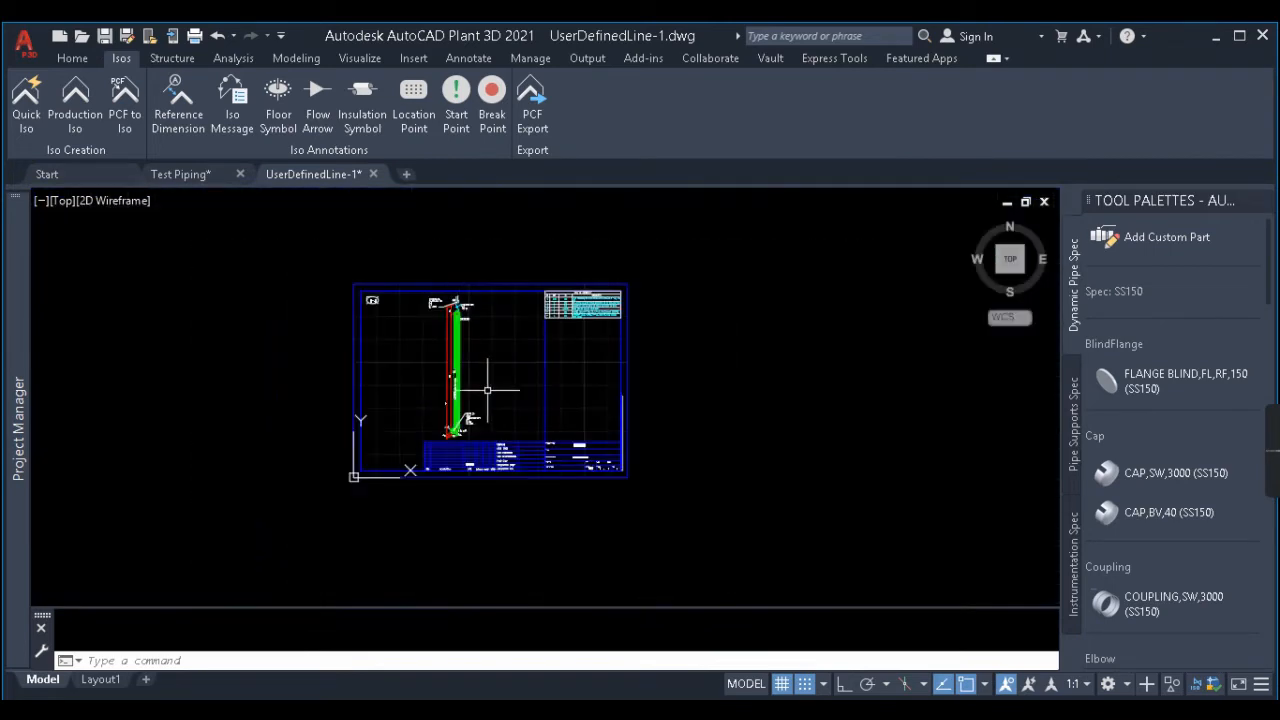
{"action": "scroll", "coordinate": [417, 405], "scroll_direction": "up", "scroll_amount": 5}
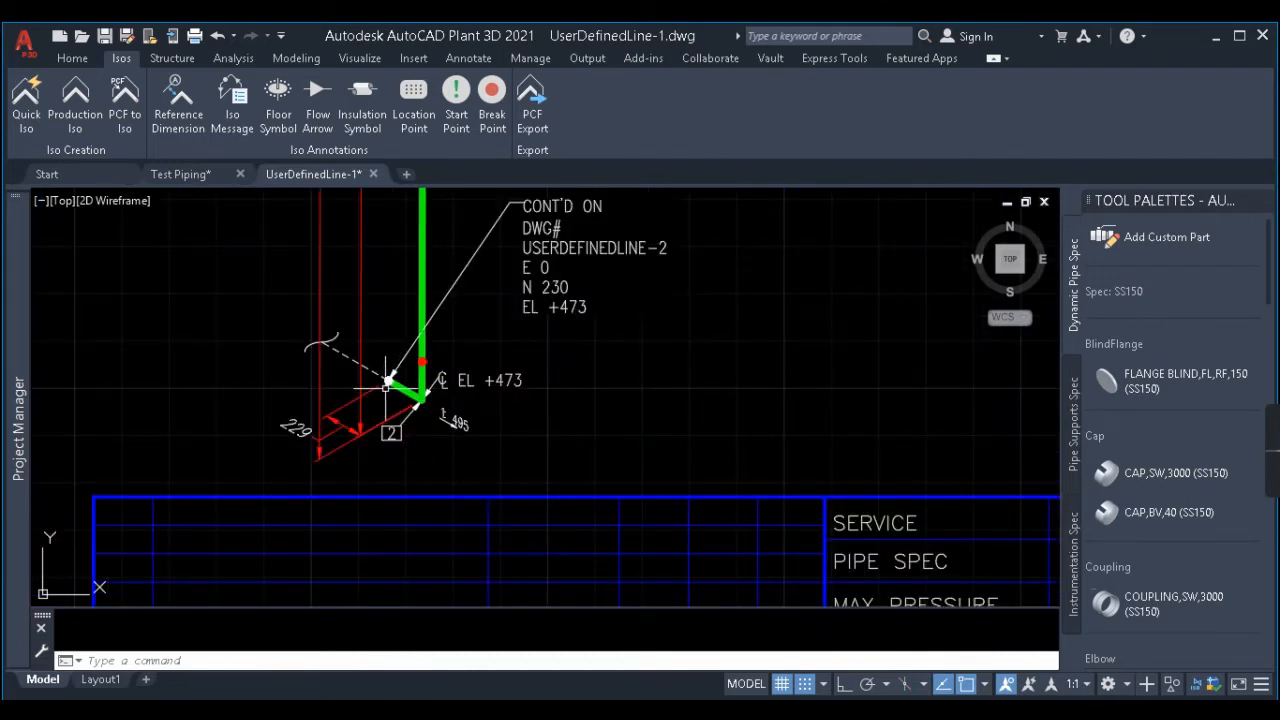
{"action": "scroll", "coordinate": [407, 408], "scroll_direction": "down", "scroll_amount": 2}
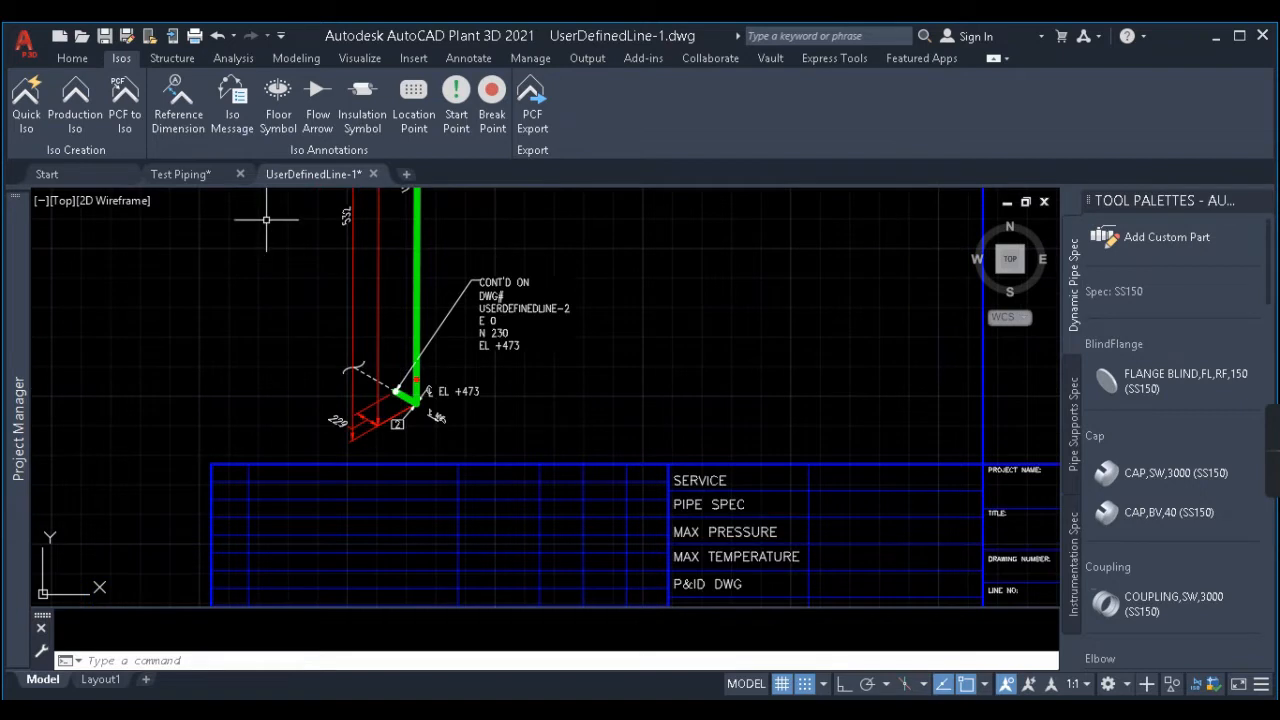
Step: Return to the Test Piping model, then open UserDefinedLine-2 from the creation results and review its route to the pump
{"action": "left_click", "coordinate": [178, 174]}
{"action": "scroll", "coordinate": [330, 420], "scroll_direction": "up", "scroll_amount": 3}
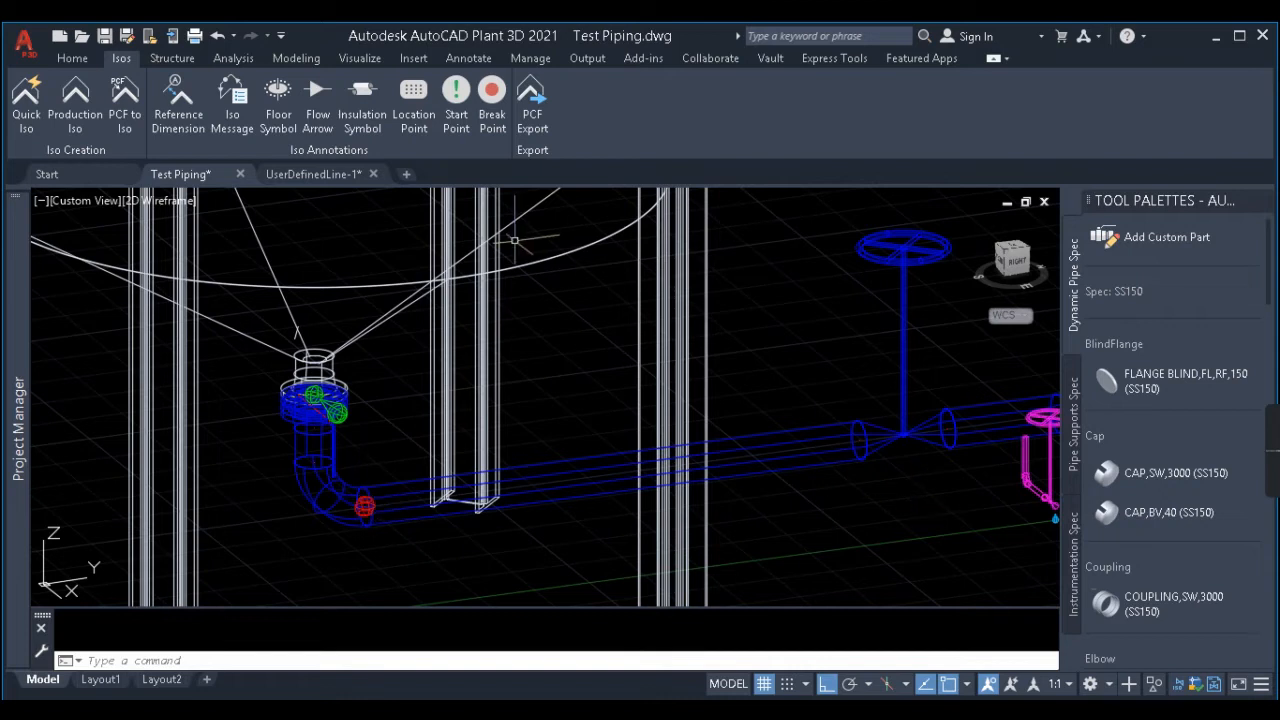
{"action": "left_click", "coordinate": [672, 427]}
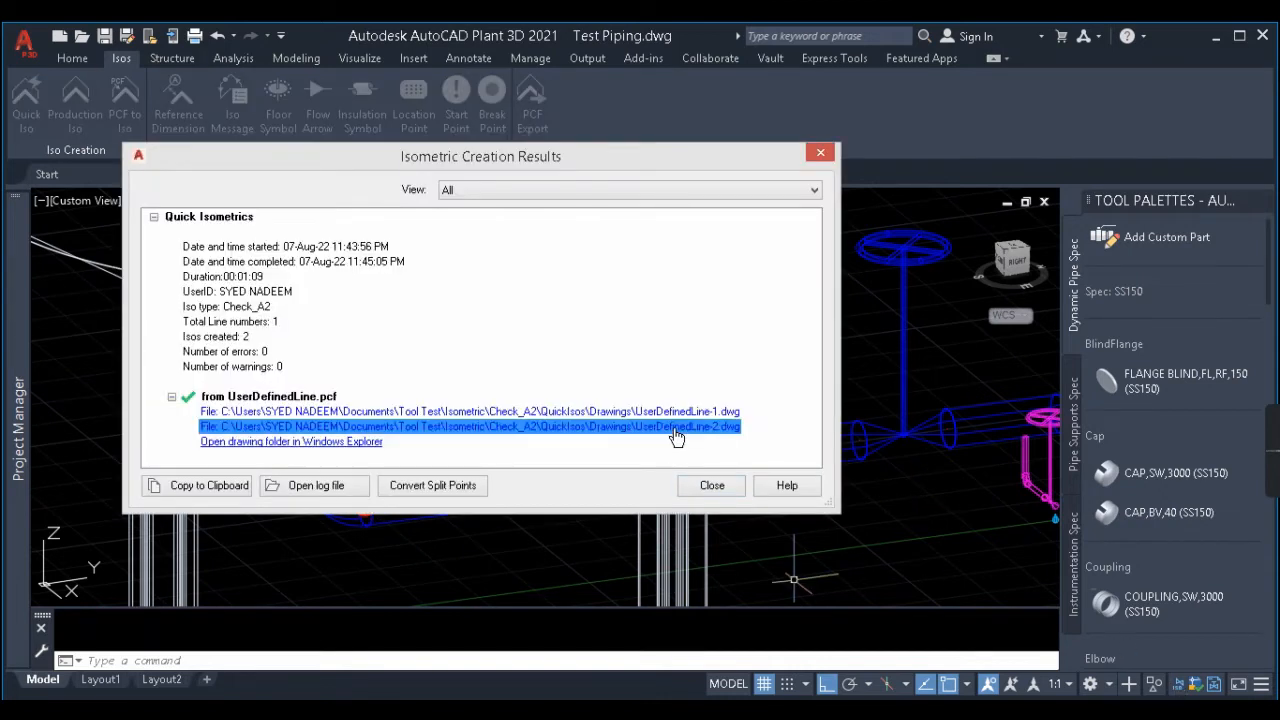
{"action": "scroll", "coordinate": [690, 470], "scroll_direction": "up", "scroll_amount": 8}
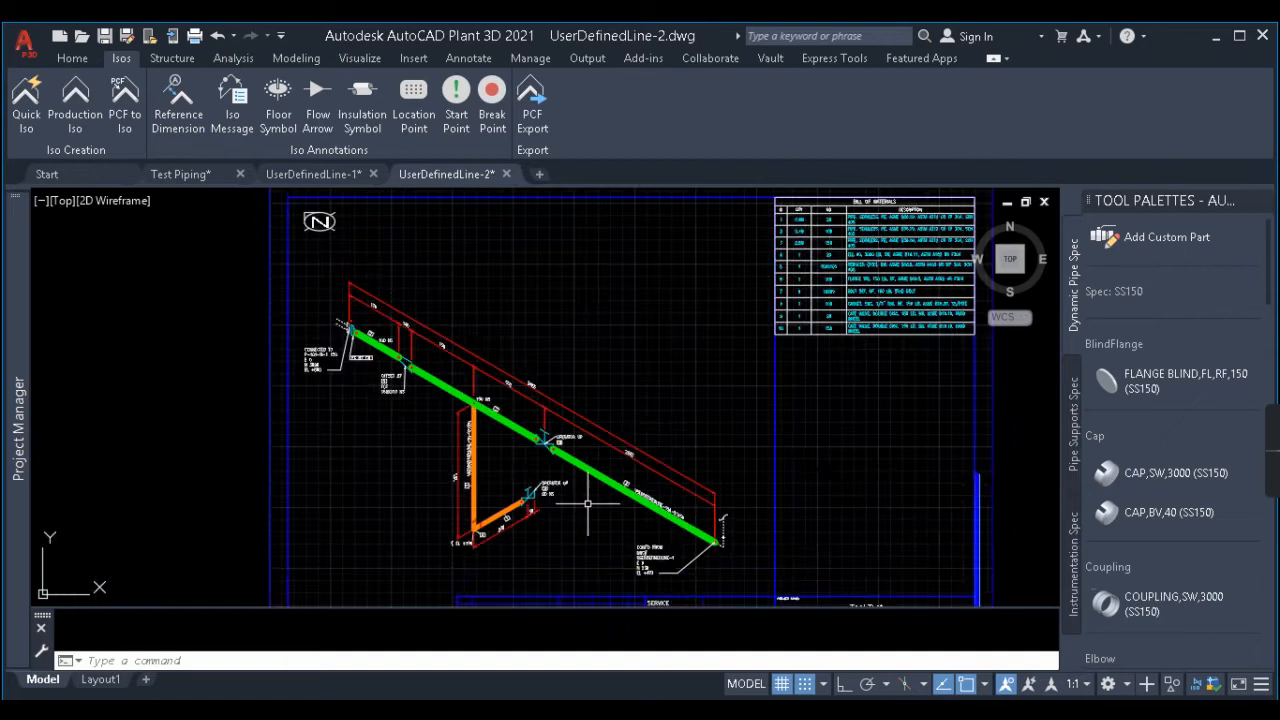
{"action": "scroll", "coordinate": [690, 470], "scroll_direction": "down", "scroll_amount": 6}
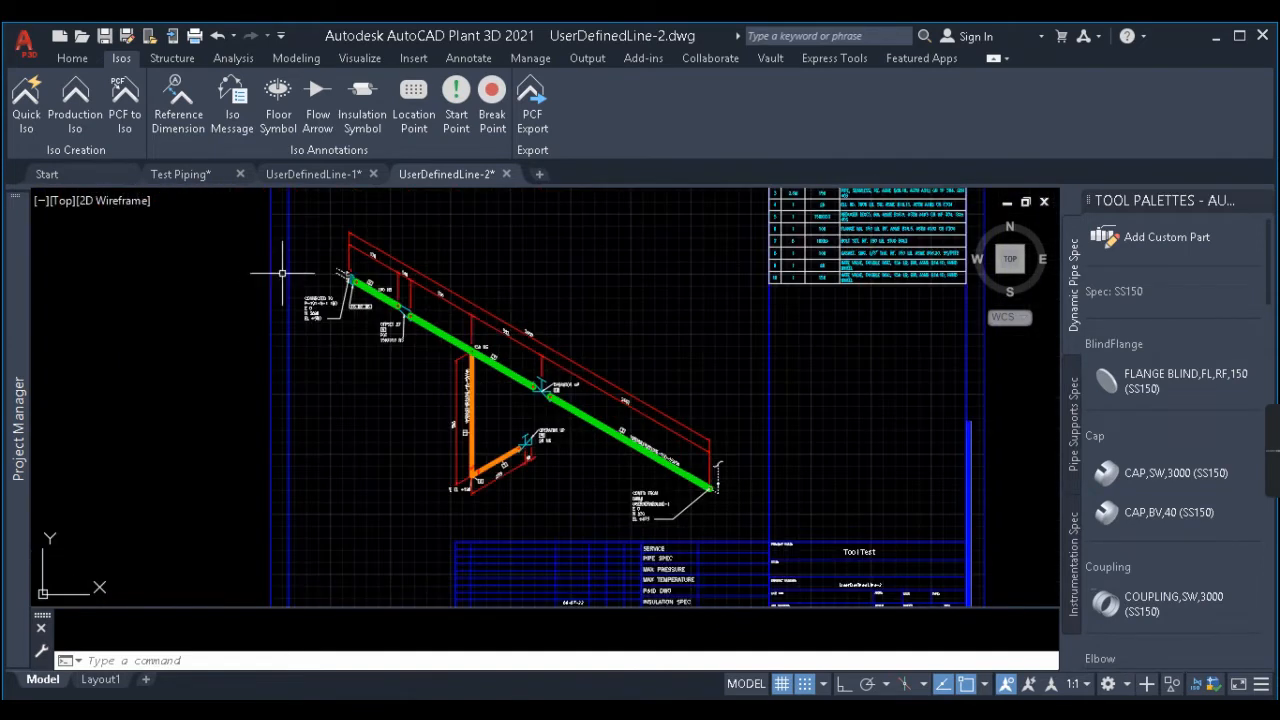
Step: Compare the pump end and the tank-nozzle start point in the Test Piping model with the nozzle connection in UserDefinedLine-1
{"action": "left_click", "coordinate": [178, 174]}
{"action": "scroll", "coordinate": [379, 500], "scroll_direction": "down", "scroll_amount": 3}
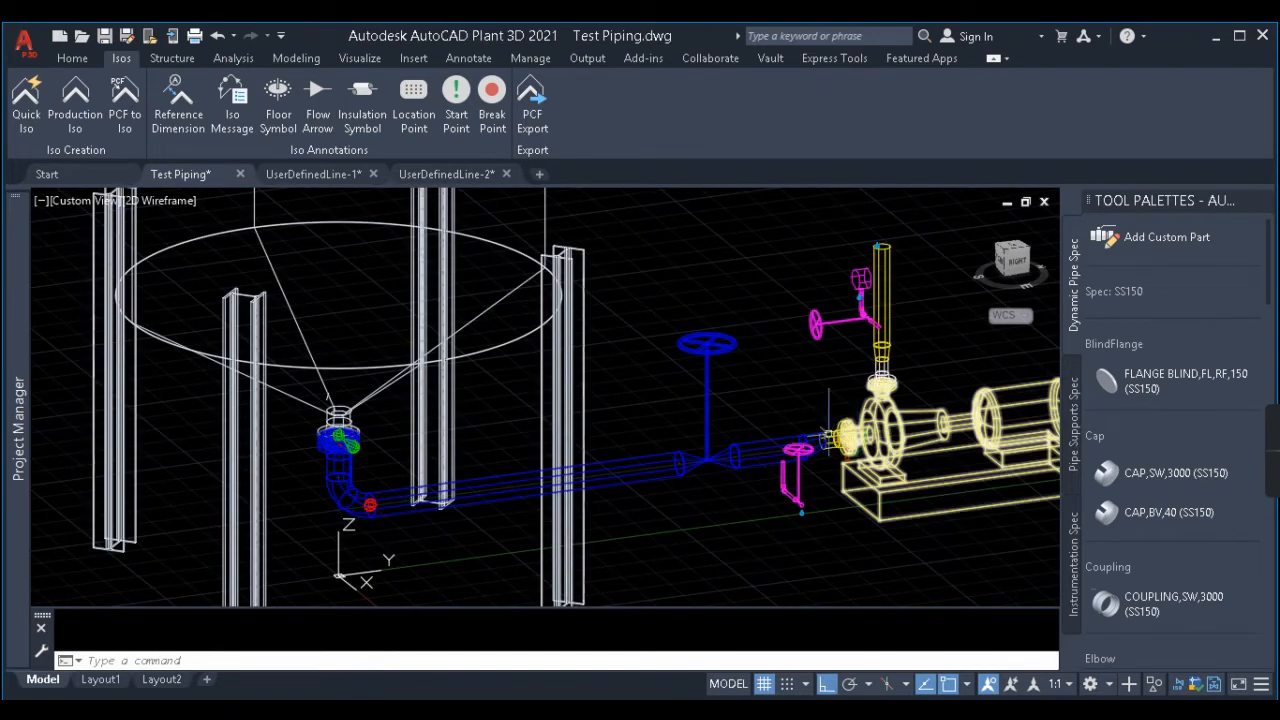
{"action": "left_click", "coordinate": [305, 173]}
{"action": "scroll", "coordinate": [530, 500], "scroll_direction": "down", "scroll_amount": 4}
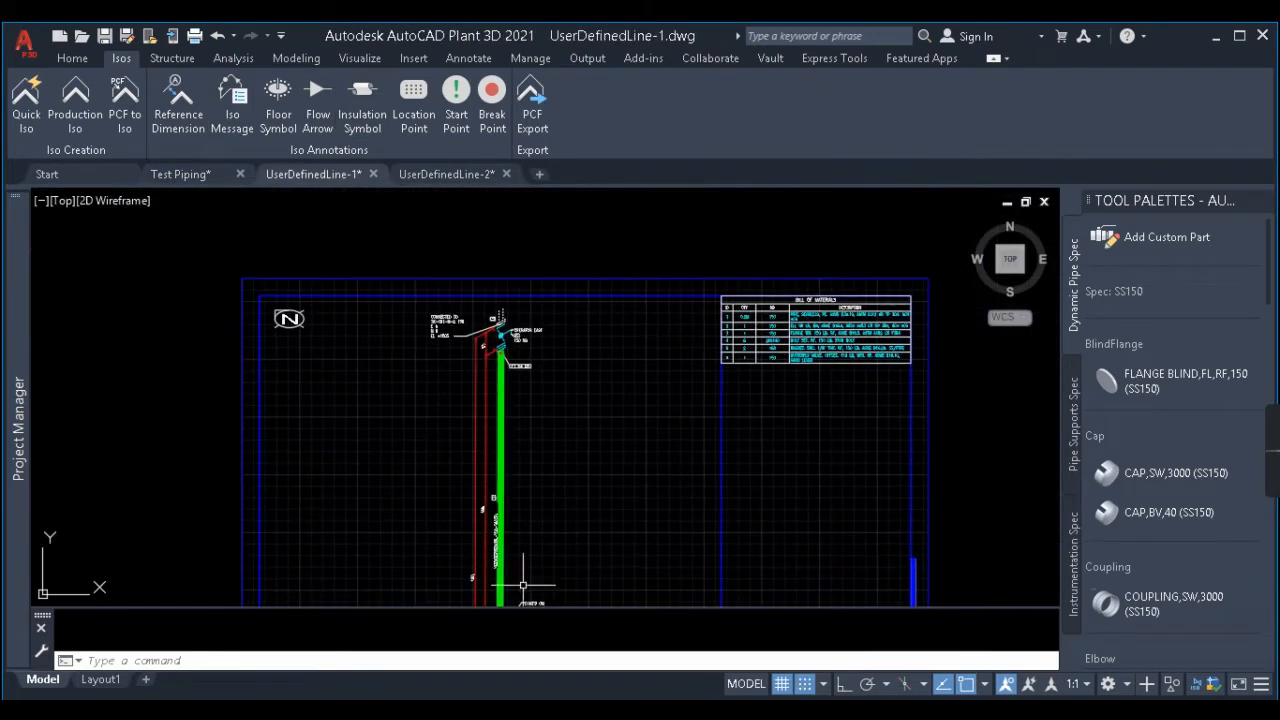
{"action": "scroll", "coordinate": [500, 324], "scroll_direction": "up", "scroll_amount": 7}
{"action": "scroll", "coordinate": [485, 325], "scroll_direction": "down", "scroll_amount": 5}
{"action": "scroll", "coordinate": [478, 318], "scroll_direction": "up", "scroll_amount": 1}
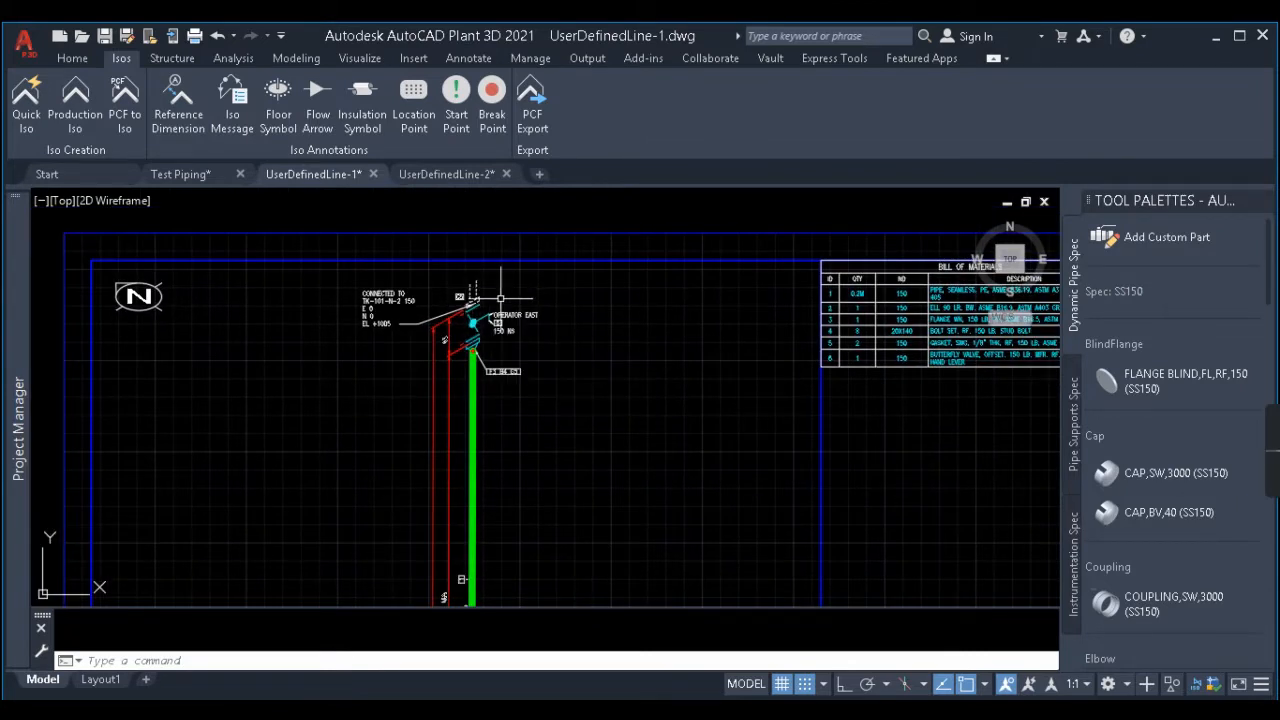
{"action": "left_click", "coordinate": [193, 174]}
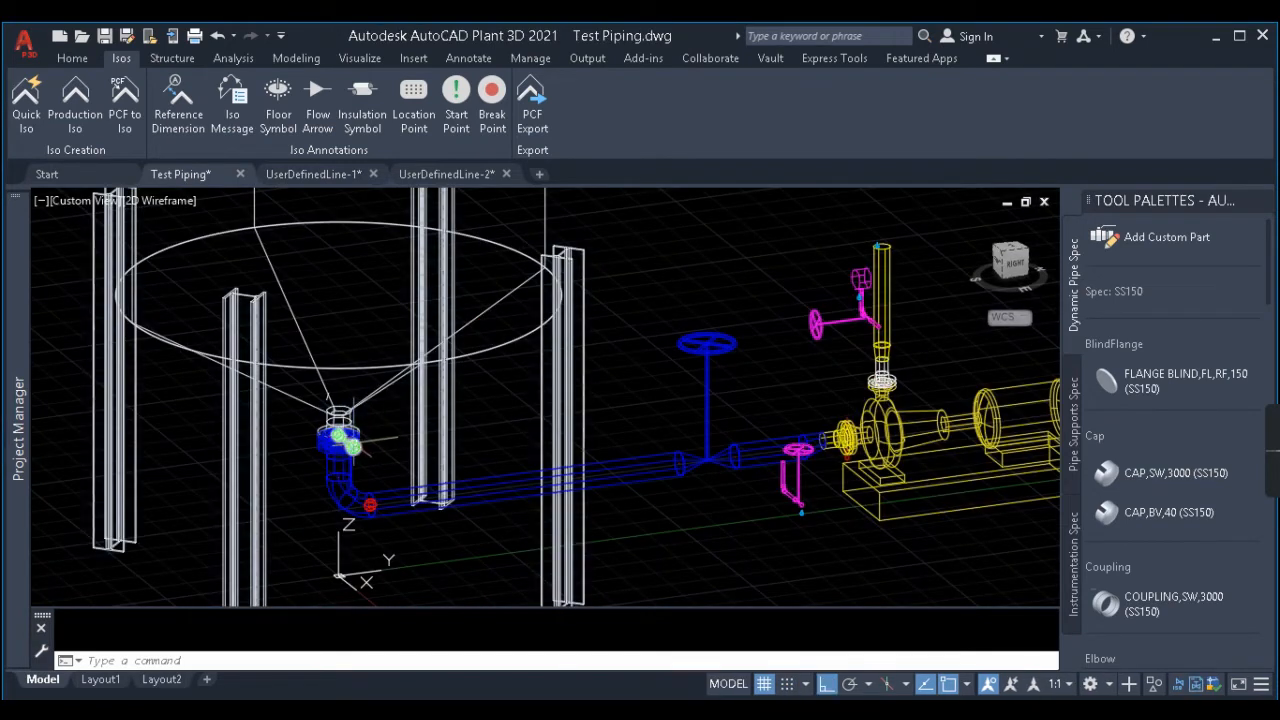
{"action": "left_click", "coordinate": [338, 174]}
{"action": "scroll", "coordinate": [470, 305], "scroll_direction": "down", "scroll_amount": 2}
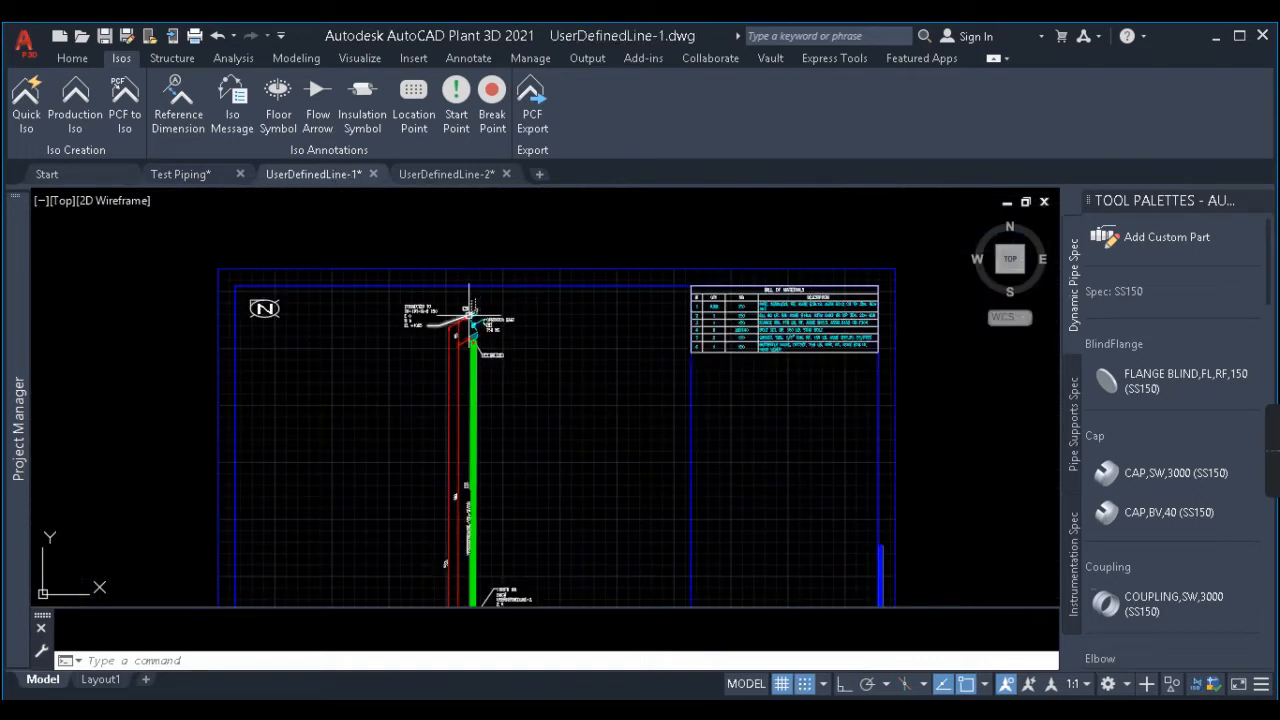
{"action": "scroll", "coordinate": [470, 306], "scroll_direction": "up", "scroll_amount": 3}
{"action": "scroll", "coordinate": [444, 242], "scroll_direction": "down", "scroll_amount": 2}
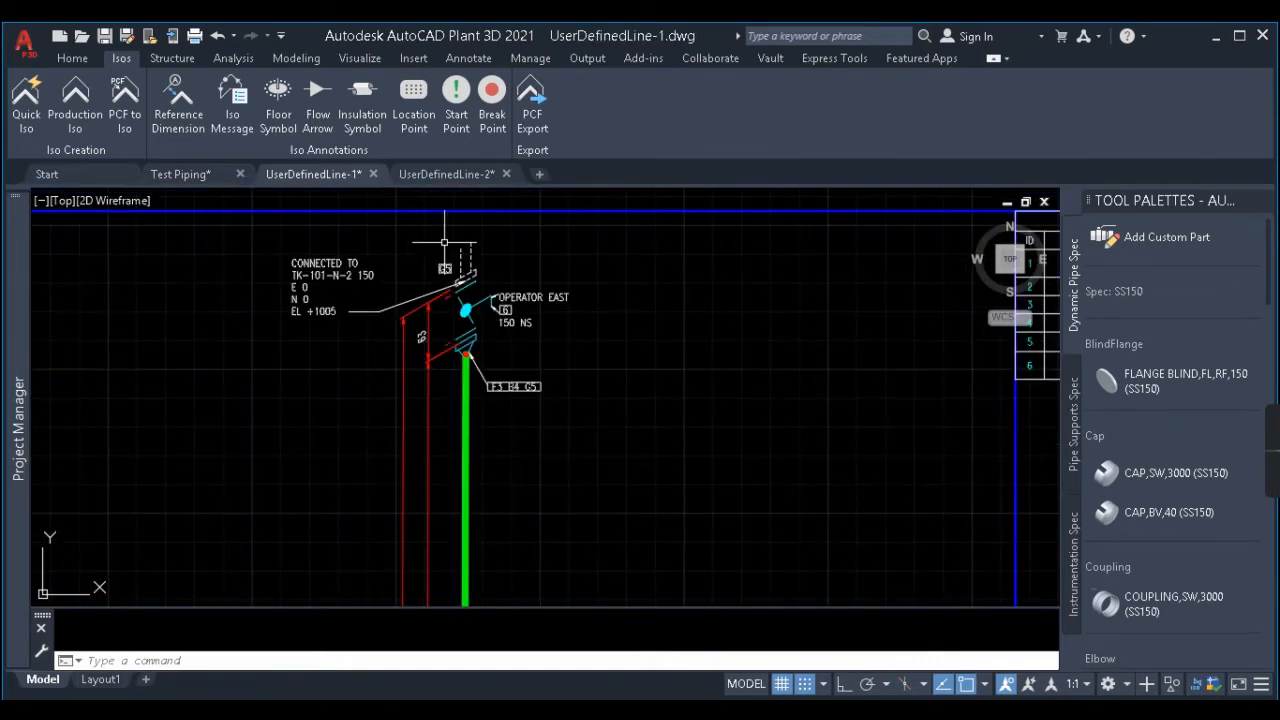
Step: Close the UserDefinedLine-1 and UserDefinedLine-2 drawings without saving changes
{"action": "left_click", "coordinate": [373, 174]}
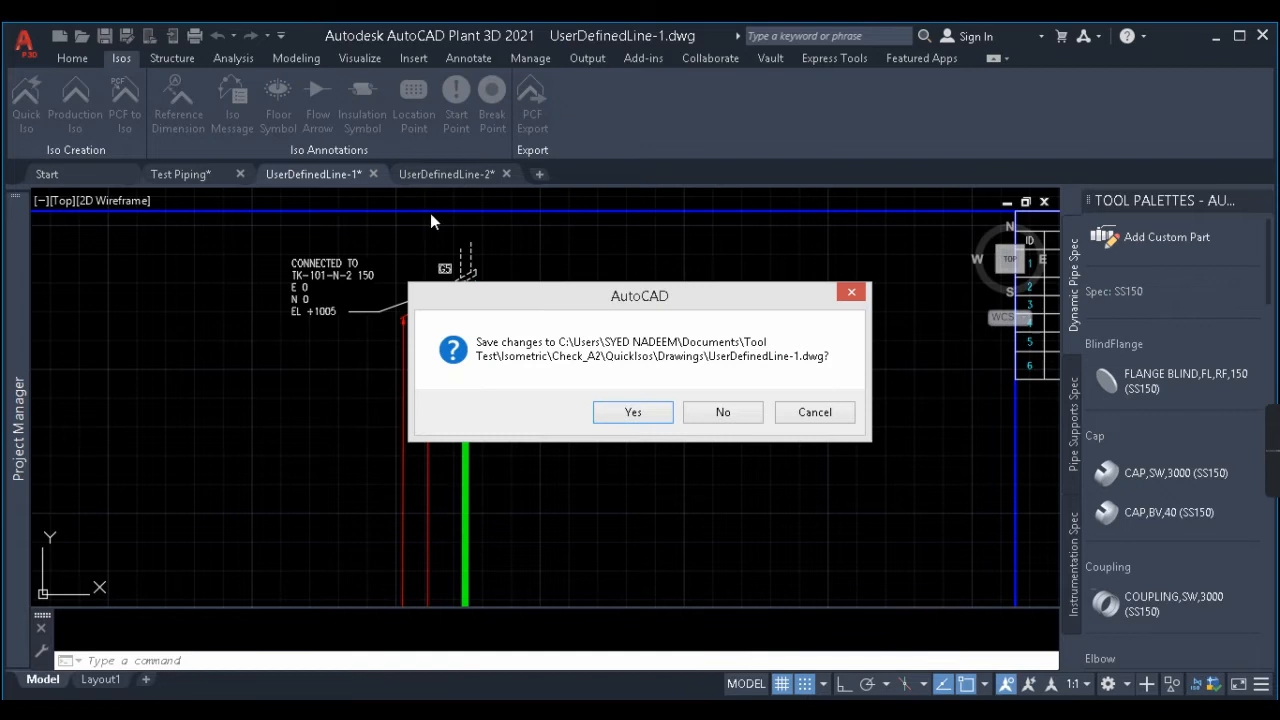
{"action": "left_click", "coordinate": [727, 421]}
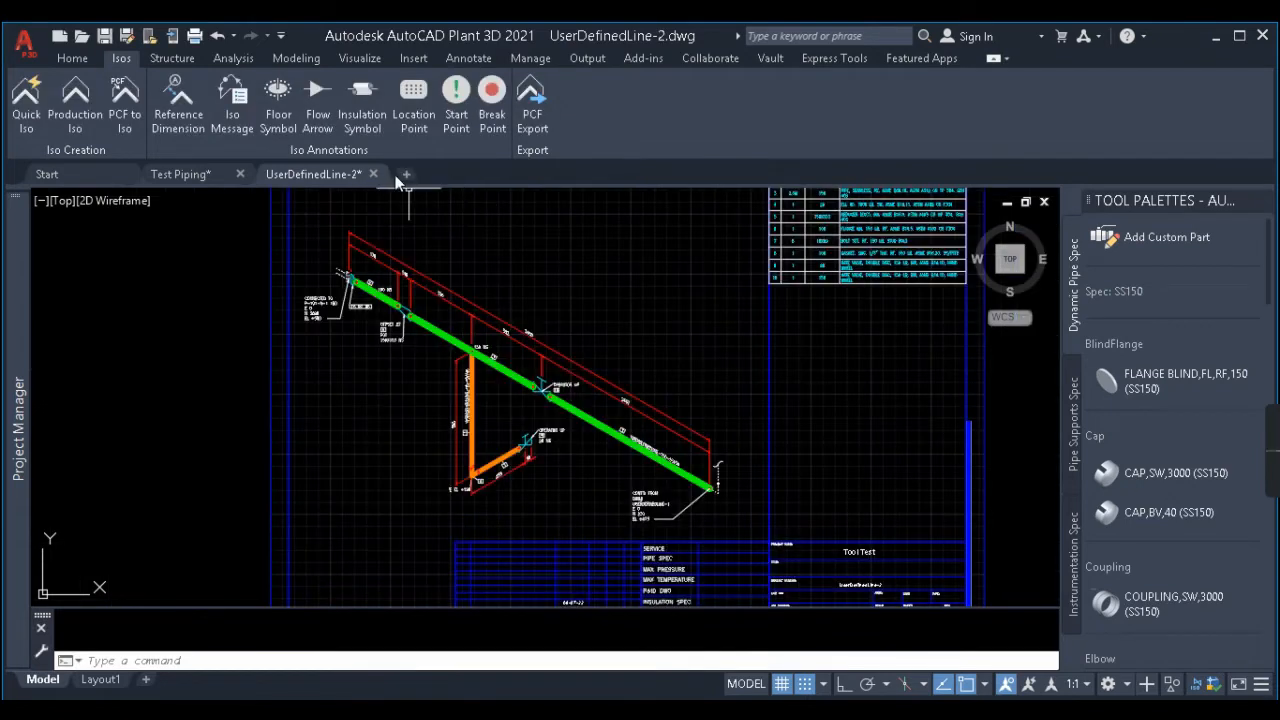
{"action": "left_click", "coordinate": [373, 174]}
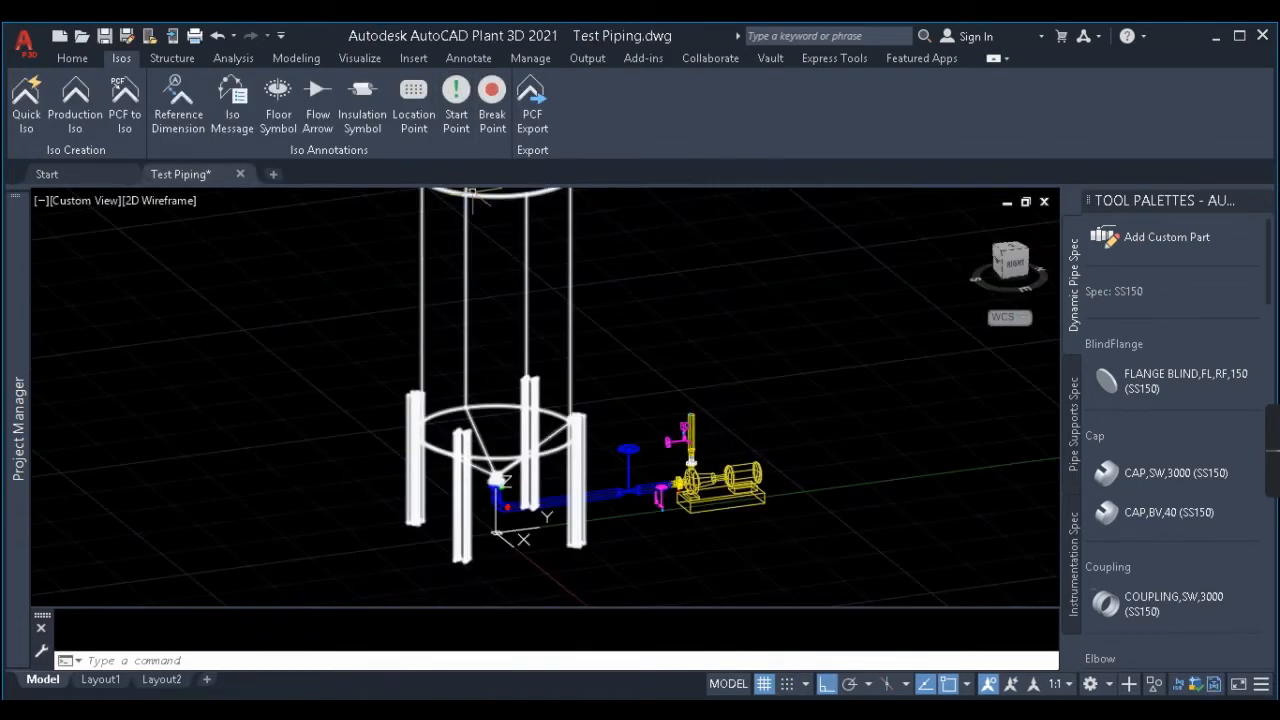
Step: Place an isometric location point marker on the horizontal pipe run between the elbow and the valve
{"action": "scroll", "coordinate": [490, 234], "scroll_direction": "up", "scroll_amount": 2}
{"action": "middle_click_drag", "start_coordinate": [490, 235], "coordinate": [468, 251]}
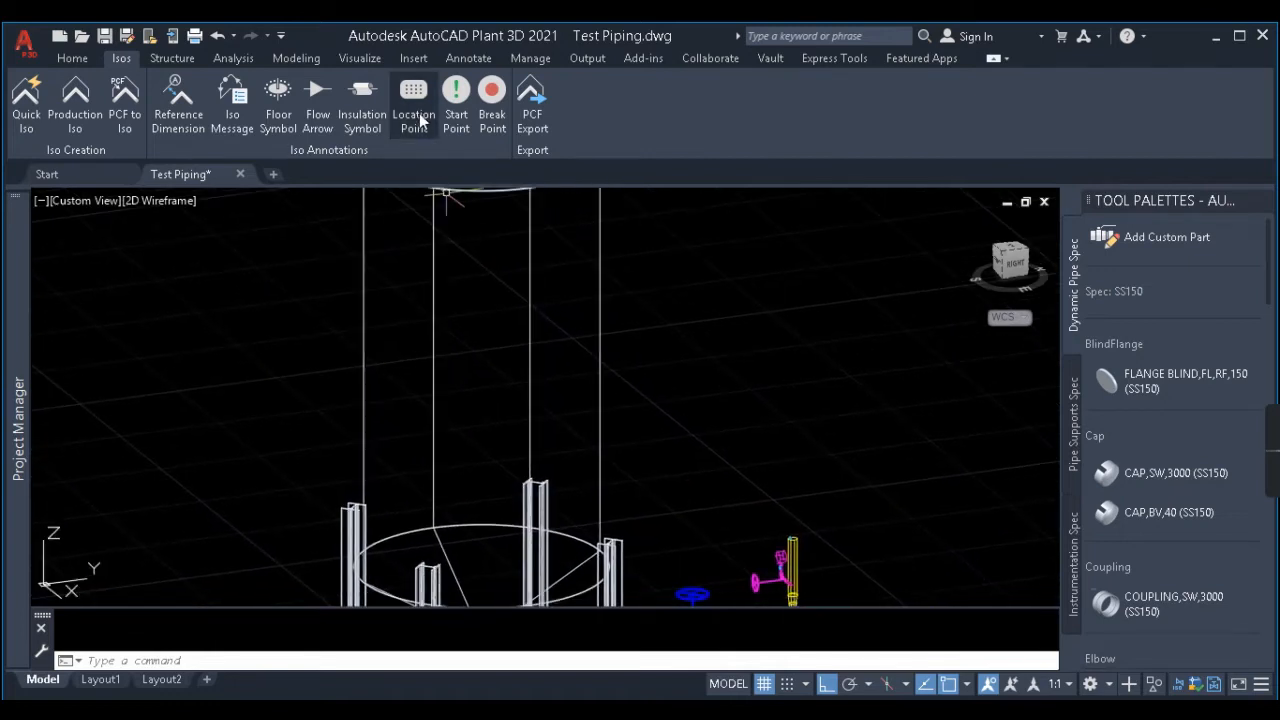
{"action": "scroll", "coordinate": [512, 253], "scroll_direction": "down", "scroll_amount": 2}
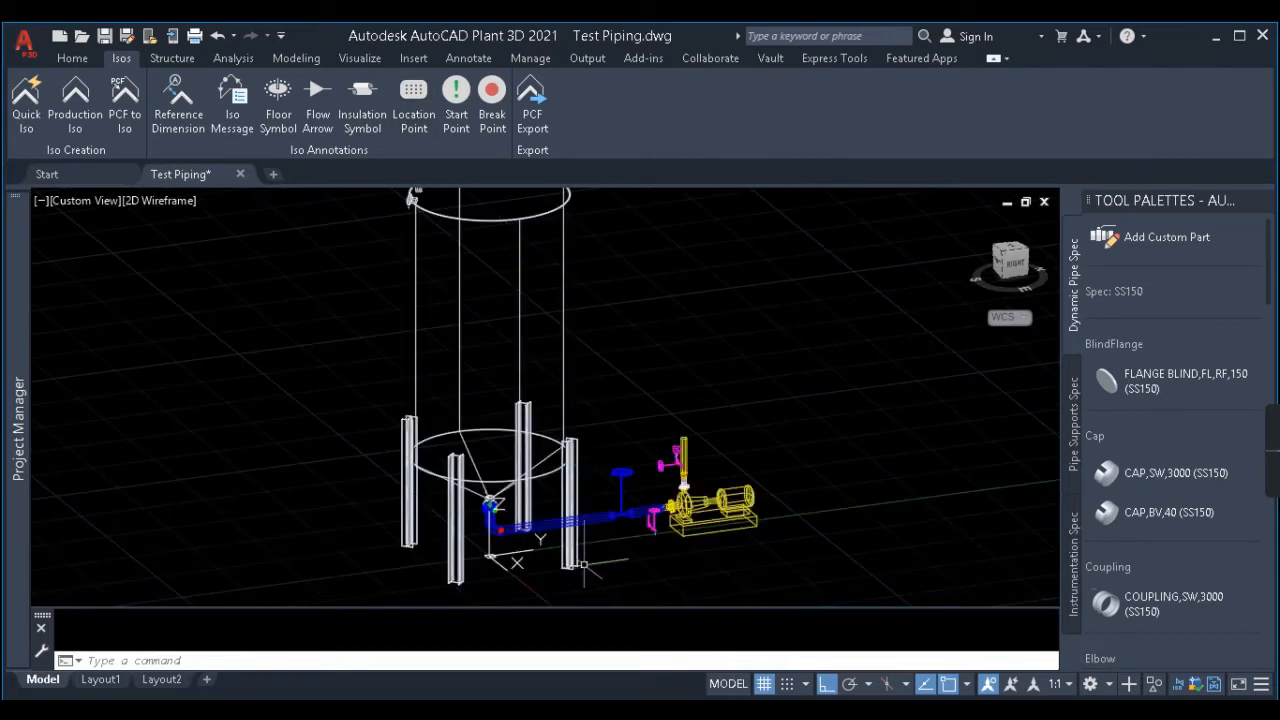
{"action": "scroll", "coordinate": [584, 565], "scroll_direction": "up", "scroll_amount": 4}
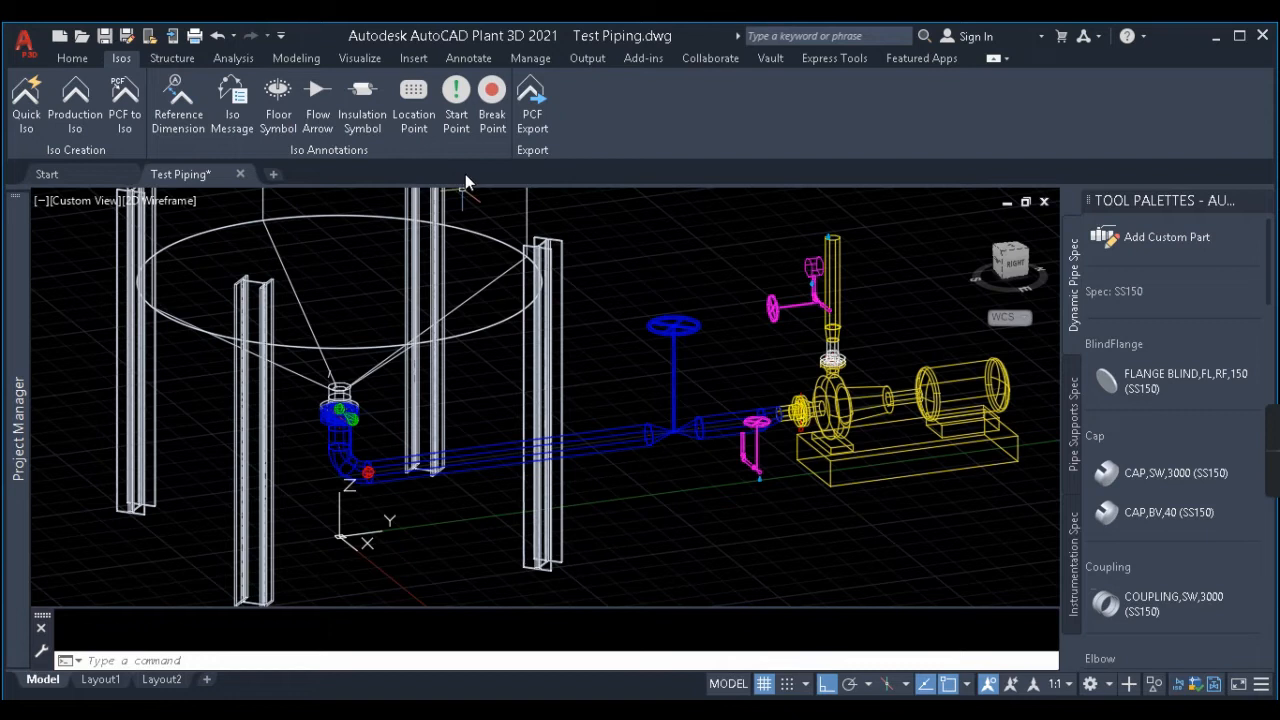
{"action": "left_click", "coordinate": [412, 100]}
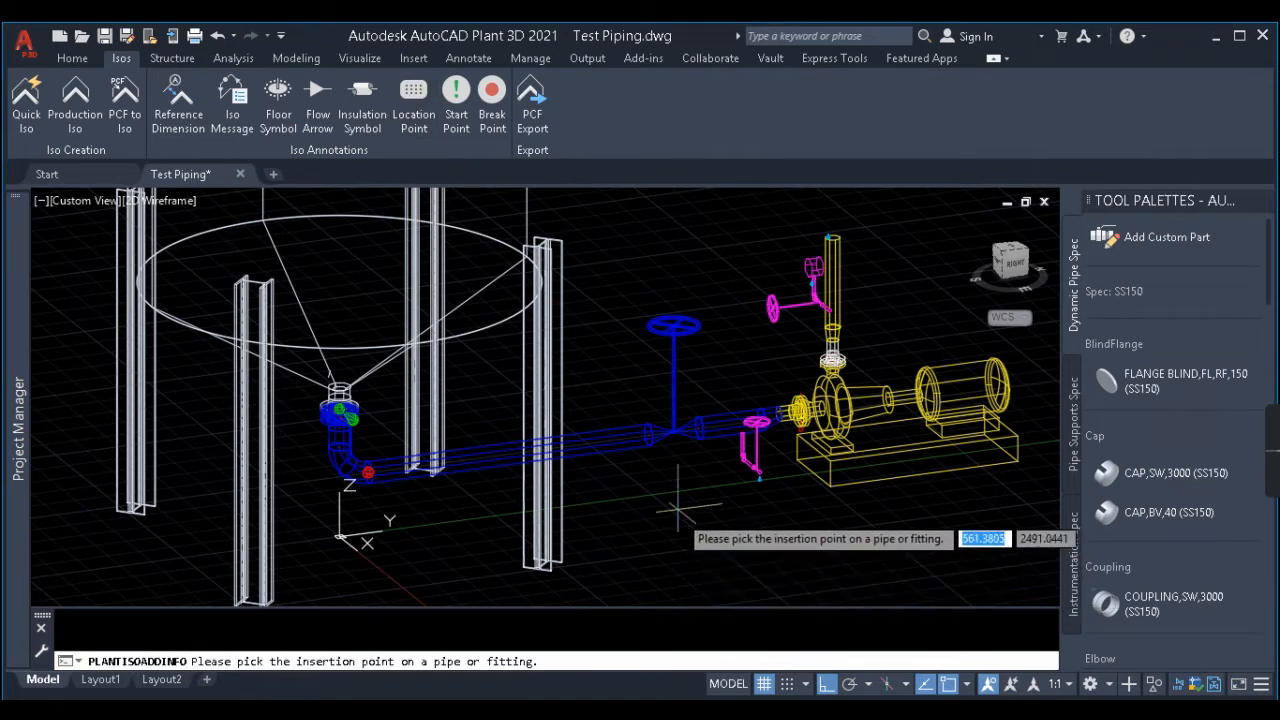
{"action": "scroll", "coordinate": [585, 440], "scroll_direction": "up", "scroll_amount": 5}
{"action": "left_click", "coordinate": [557, 426]}
{"action": "scroll", "coordinate": [580, 435], "scroll_direction": "down", "scroll_amount": 5}
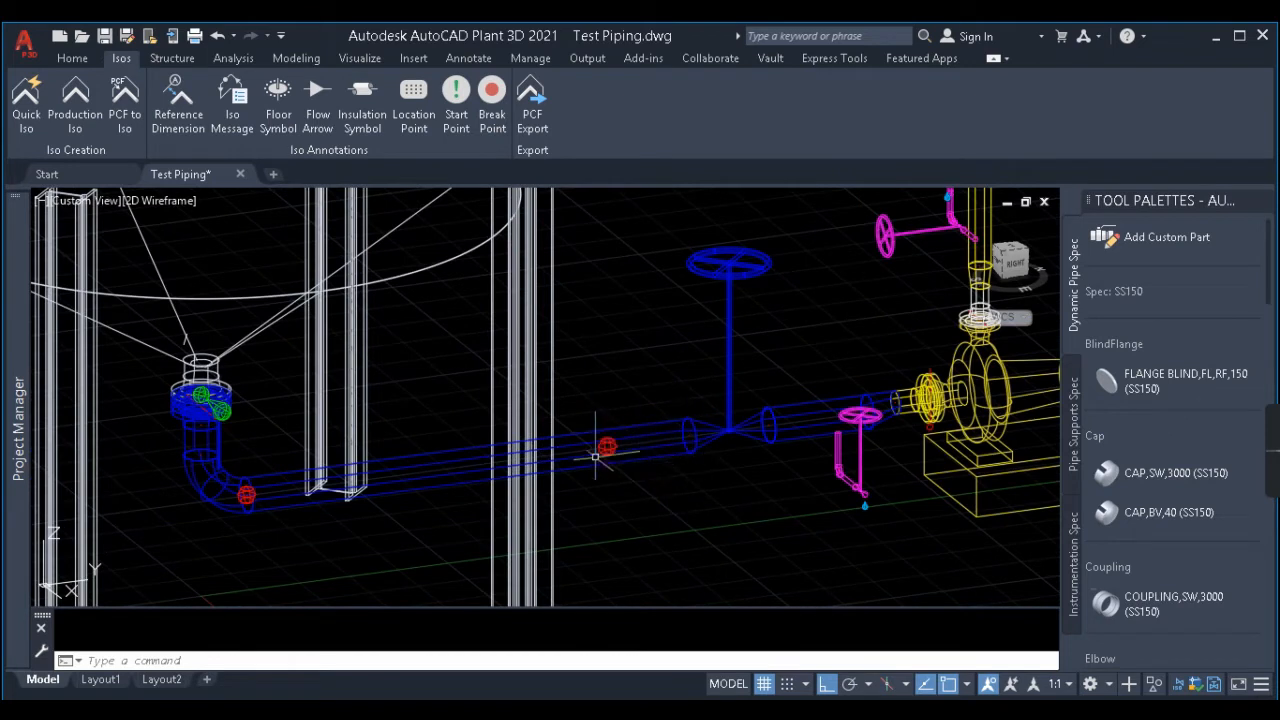
{"action": "scroll", "coordinate": [607, 446], "scroll_direction": "up", "scroll_amount": 5}
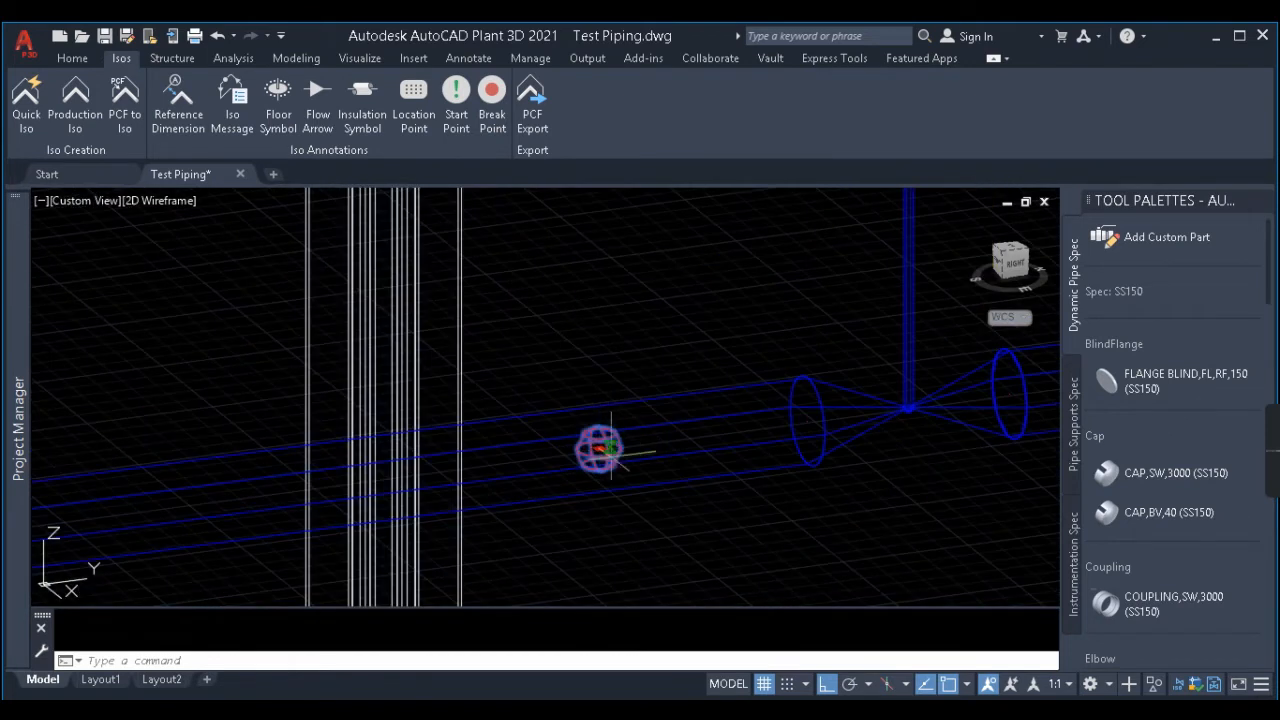
Step: Move the location point marker along the horizontal pipe run to the pipe's end at the valve
{"action": "left_click", "coordinate": [607, 446]}
{"action": "left_click", "coordinate": [808, 423]}
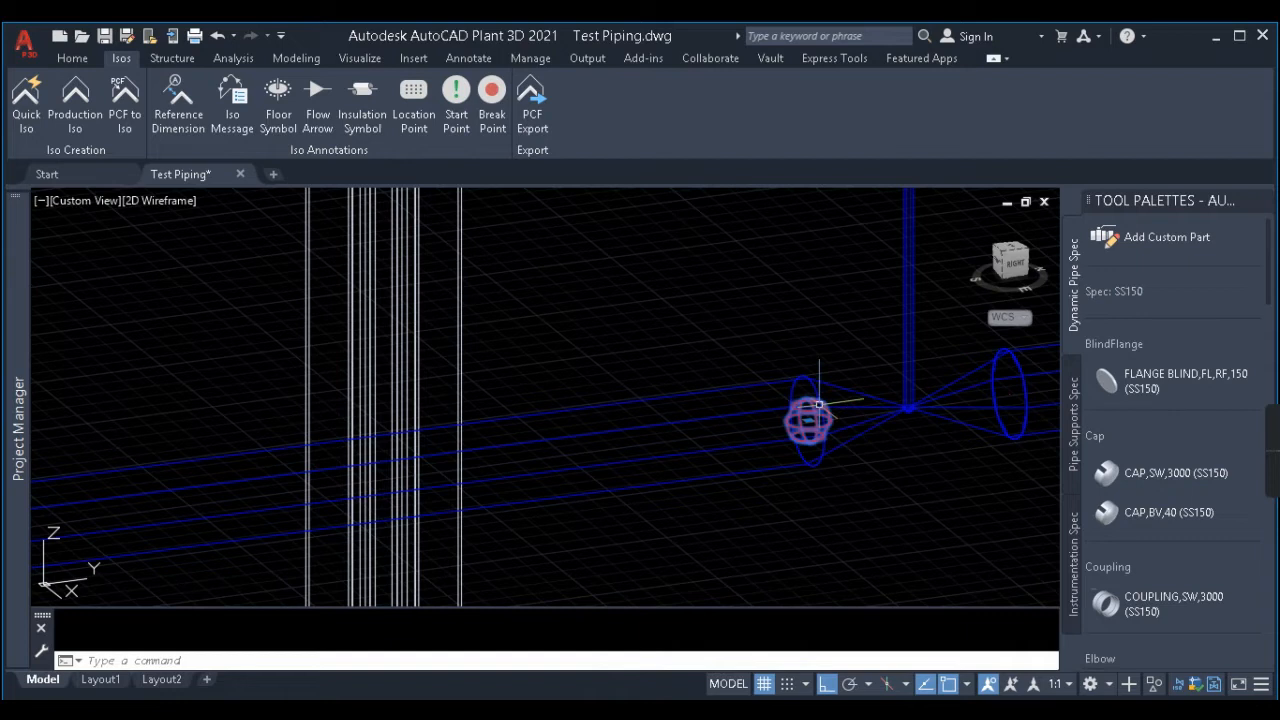
{"action": "scroll", "coordinate": [818, 404], "scroll_direction": "down", "scroll_amount": 3}
{"action": "scroll", "coordinate": [818, 404], "scroll_direction": "up", "scroll_amount": 3}
{"action": "scroll", "coordinate": [815, 401], "scroll_direction": "down", "scroll_amount": 3}
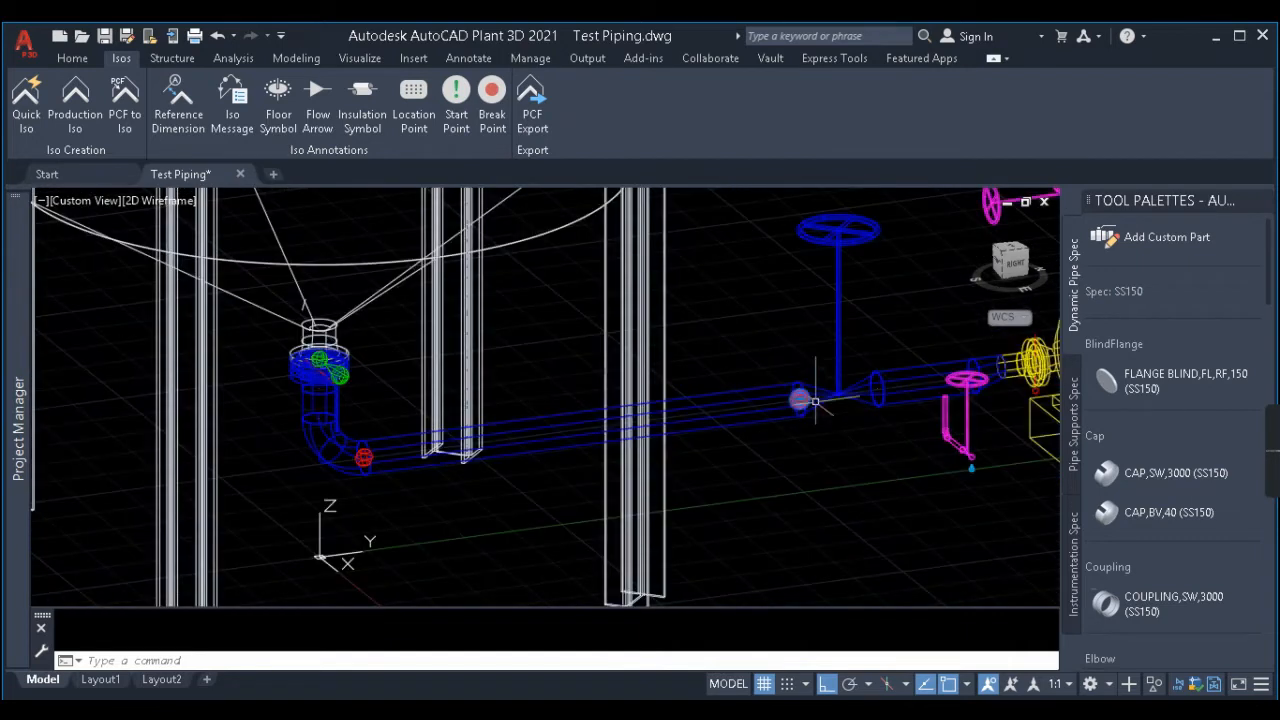
{"action": "scroll", "coordinate": [673, 415], "scroll_direction": "down", "scroll_amount": 3}
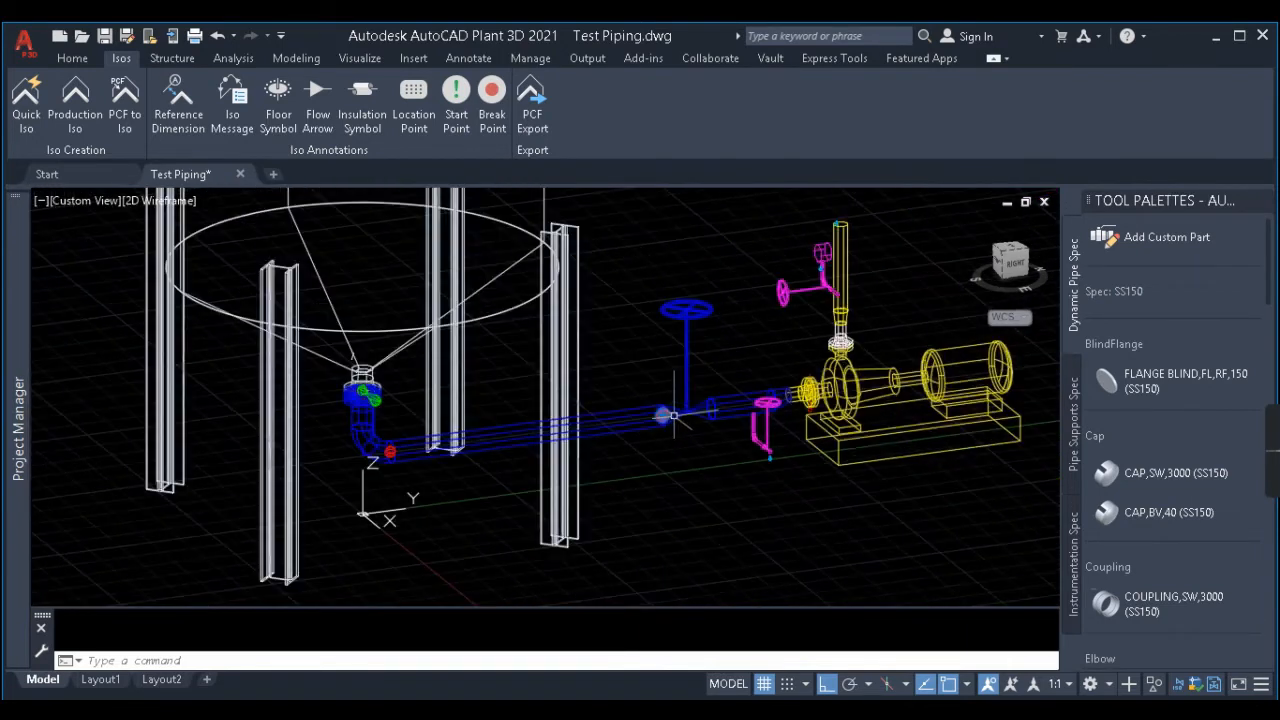
{"action": "scroll", "coordinate": [755, 435], "scroll_direction": "down", "scroll_amount": 2}
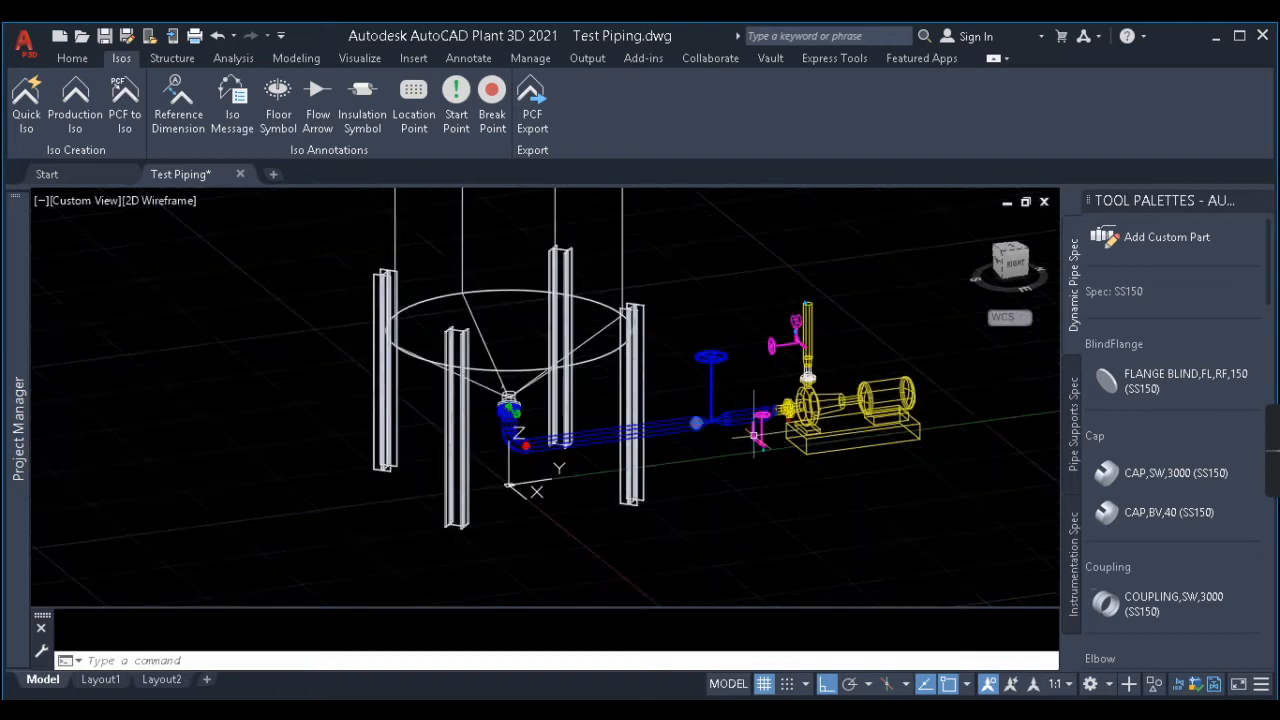
{"action": "scroll", "coordinate": [704, 433], "scroll_direction": "up", "scroll_amount": 6}
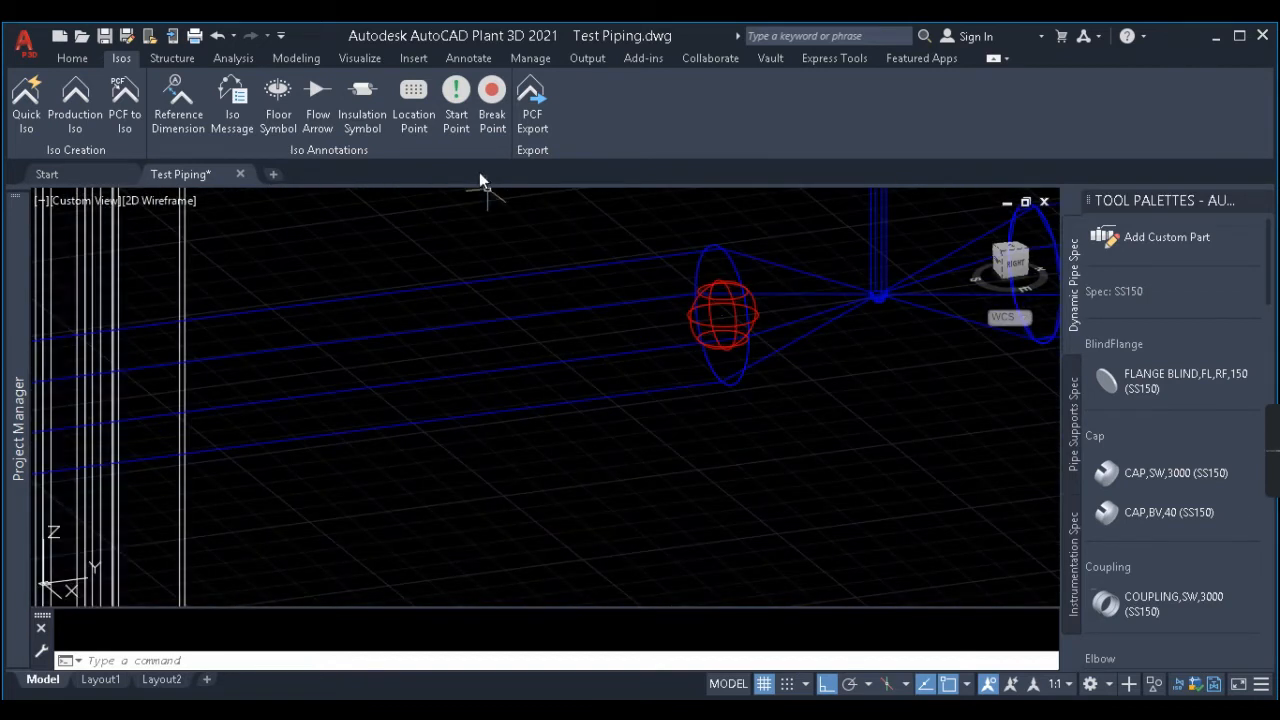
{"action": "scroll", "coordinate": [785, 508], "scroll_direction": "down", "scroll_amount": 5}
{"action": "scroll", "coordinate": [700, 492], "scroll_direction": "up", "scroll_amount": 5}
{"action": "scroll", "coordinate": [700, 474], "scroll_direction": "down", "scroll_amount": 5}
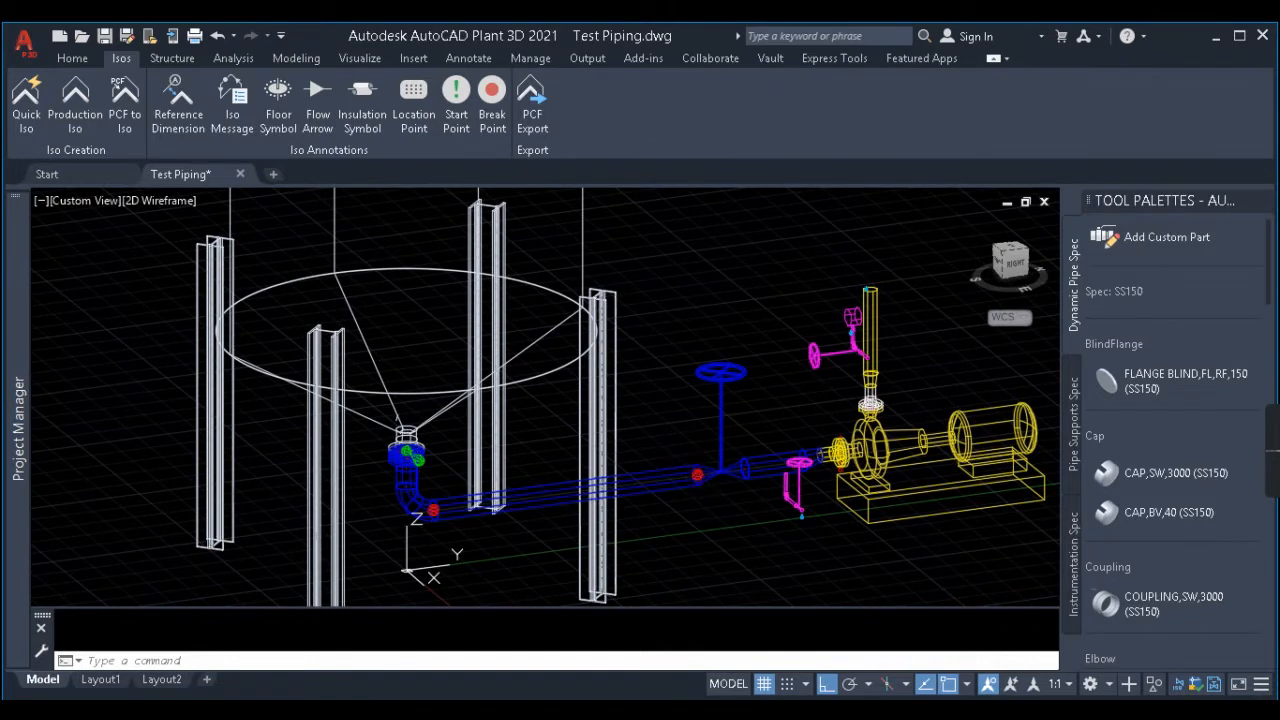
Step: Select the entire line number from the horizontal pipe and create its Quick Iso in the Check_A2 style, overwriting existing files
{"action": "left_click", "coordinate": [697, 474]}
{"action": "right_click", "coordinate": [676, 460]}
{"action": "mouse_move", "coordinate": [734, 180]}
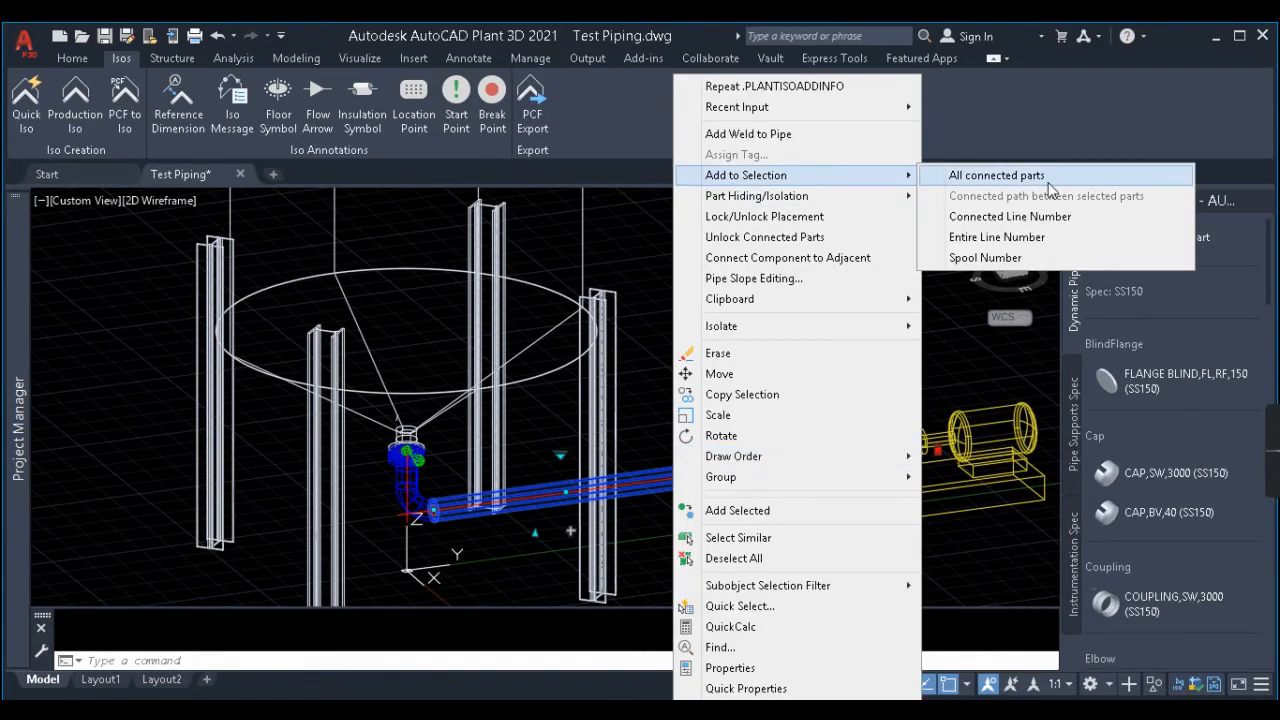
{"action": "left_click", "coordinate": [1049, 238]}
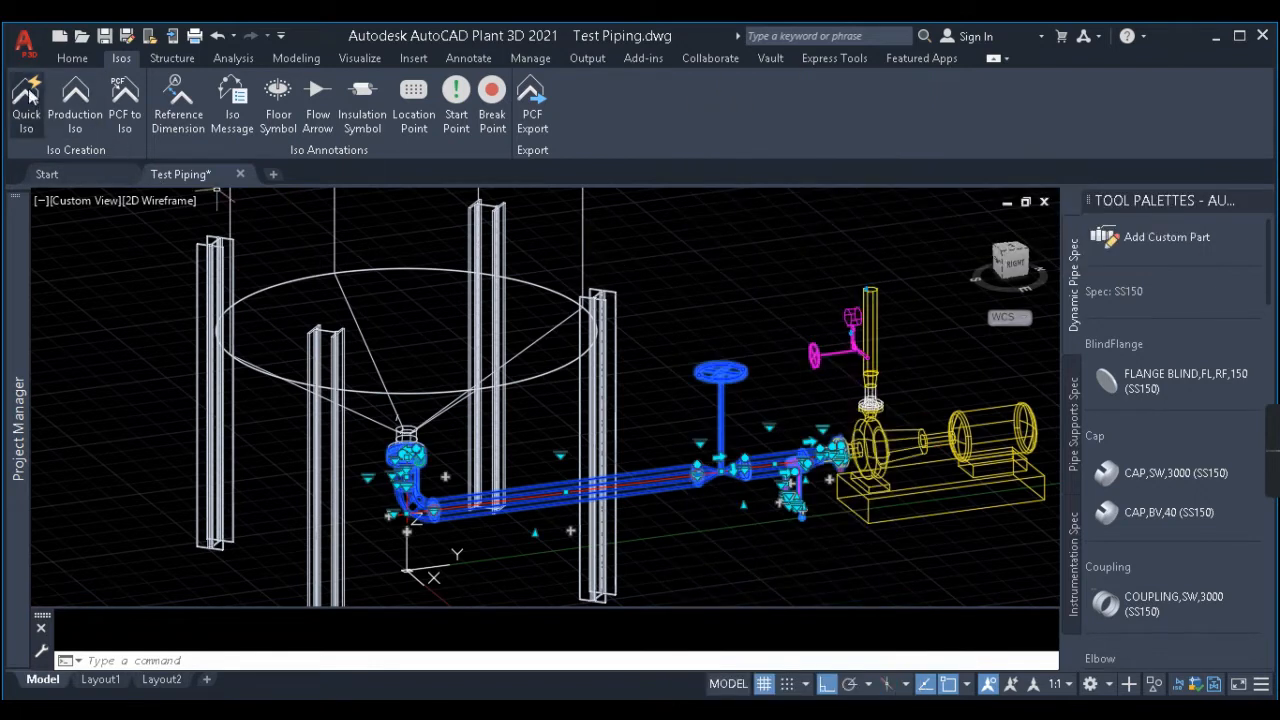
{"action": "left_click", "coordinate": [27, 96]}
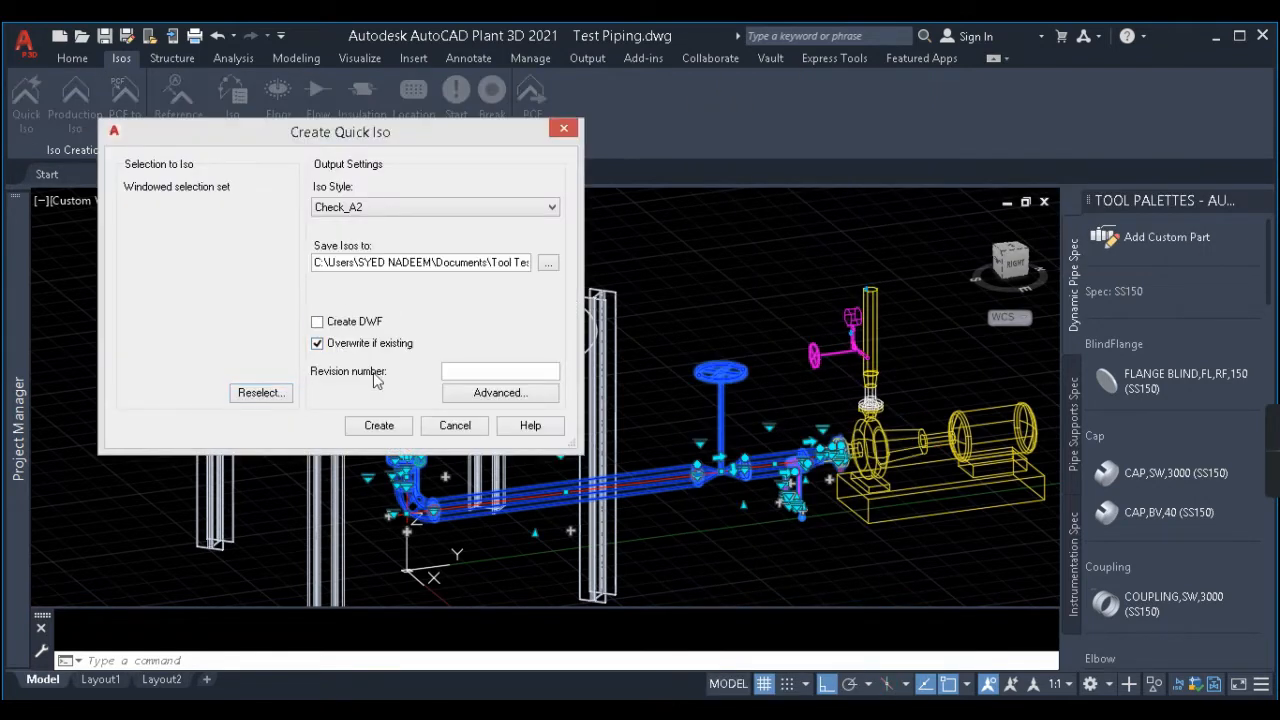
{"action": "left_click", "coordinate": [392, 433]}
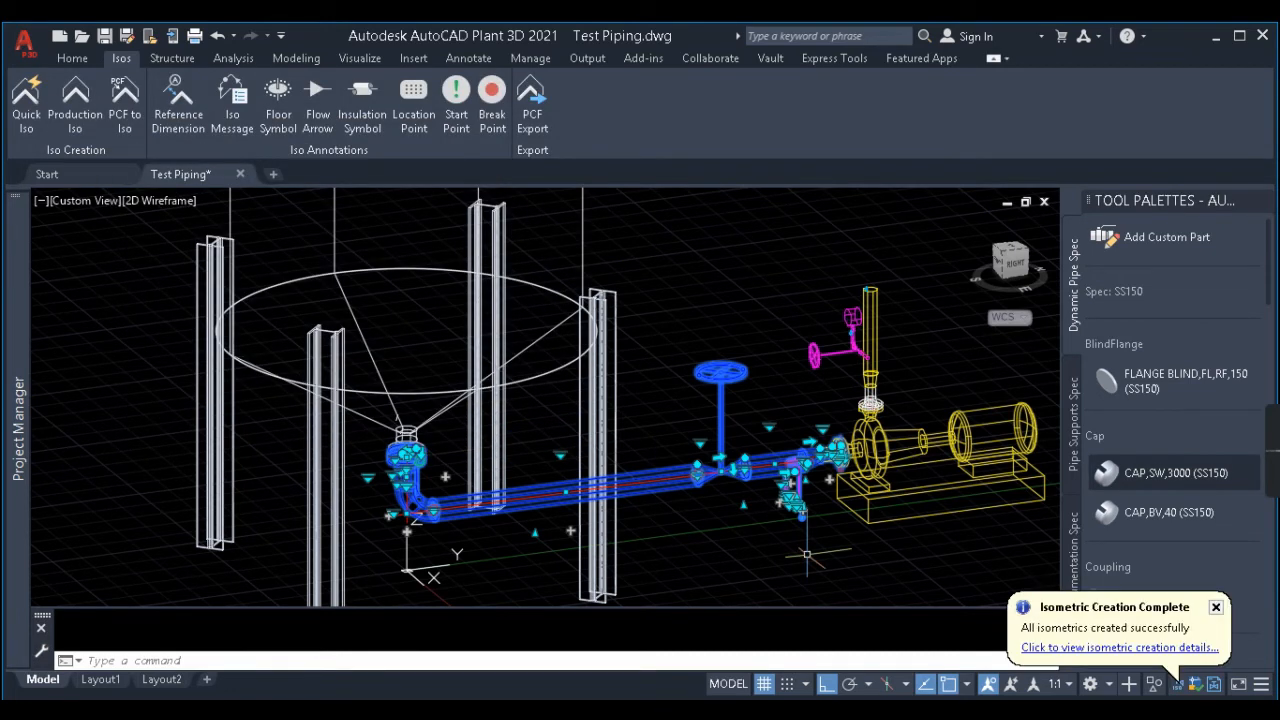
Step: Open the generated UserDefinedLine-1 and UserDefinedLine-2 isometrics from the creation results
{"action": "left_click", "coordinate": [1119, 648]}
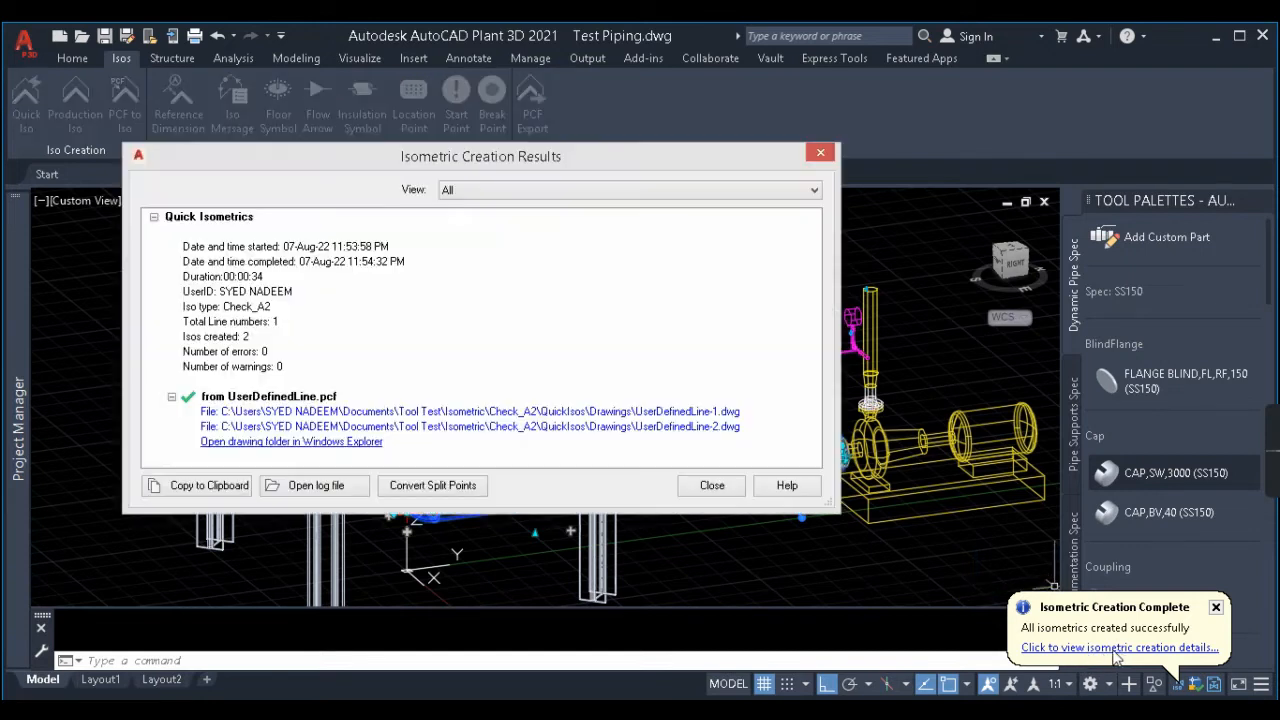
{"action": "left_click", "coordinate": [606, 413]}
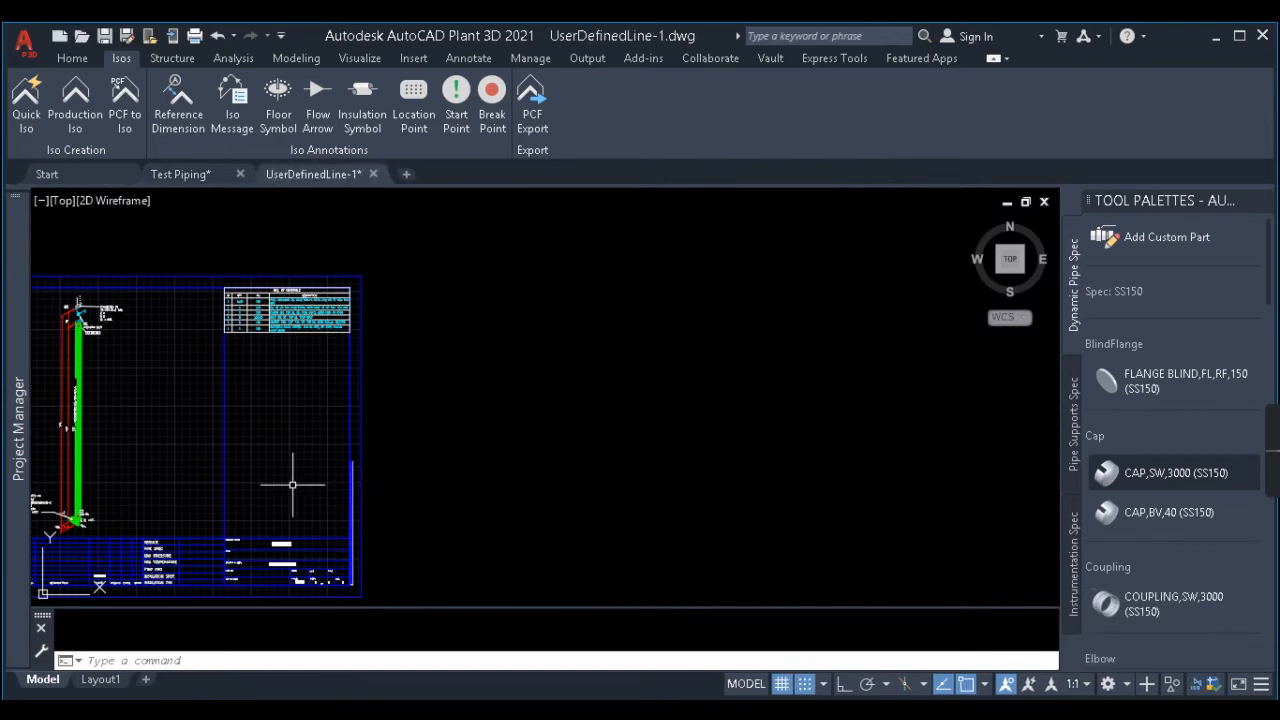
{"action": "scroll", "coordinate": [292, 485], "scroll_direction": "up", "scroll_amount": 2}
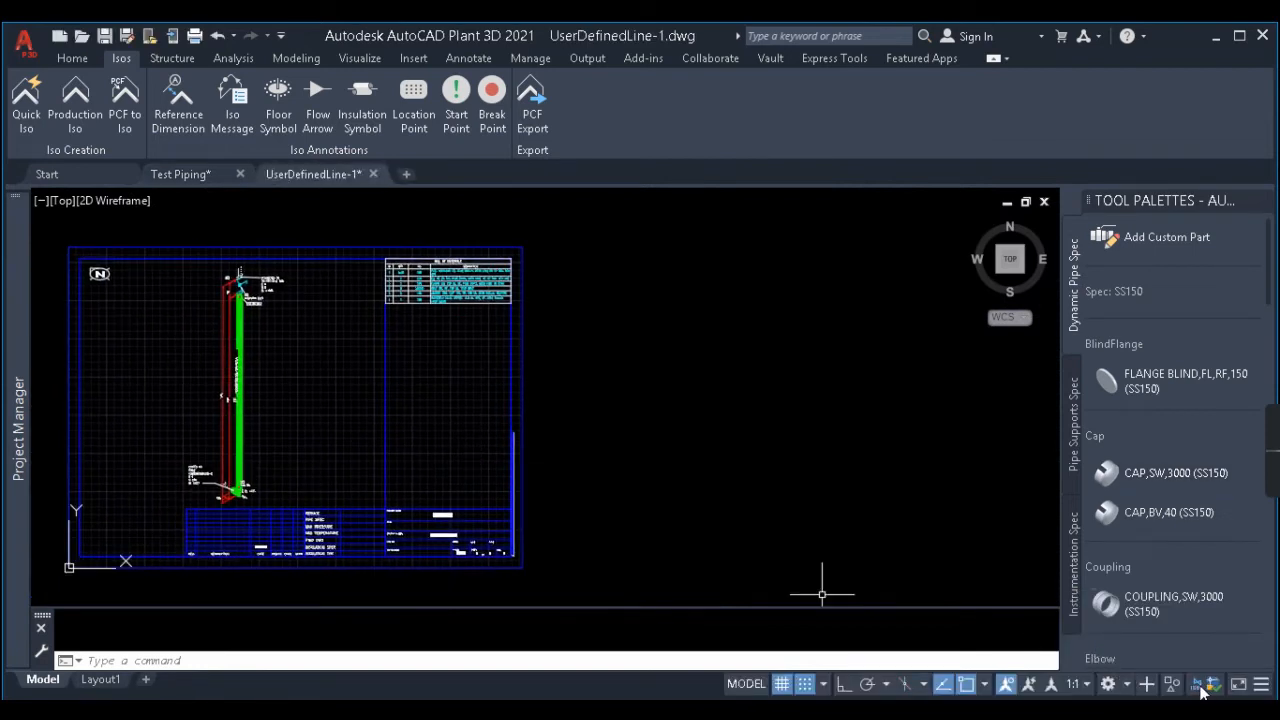
{"action": "left_click", "coordinate": [1199, 687]}
{"action": "left_click", "coordinate": [621, 427]}
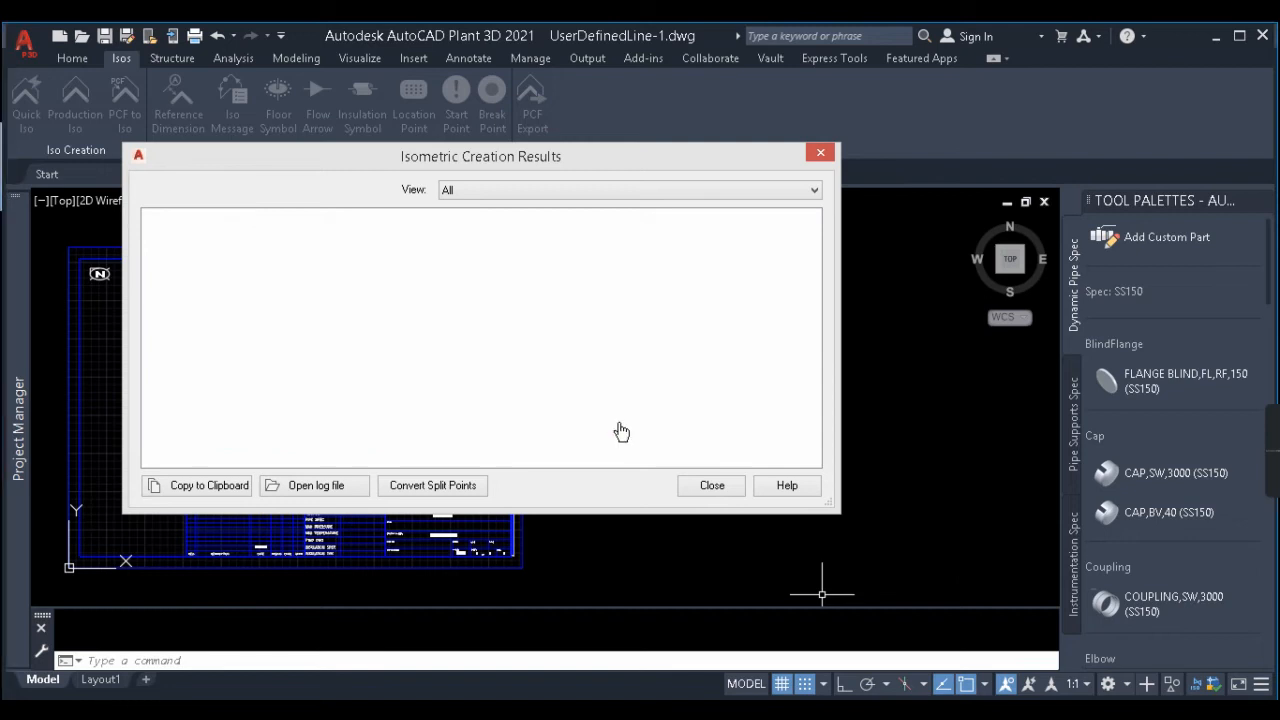
Step: Examine the inline valve and the coordinates in the pump nozzle connection note in UserDefinedLine-2
{"action": "scroll", "coordinate": [660, 440], "scroll_direction": "down", "scroll_amount": 4}
{"action": "scroll", "coordinate": [538, 375], "scroll_direction": "up", "scroll_amount": 4}
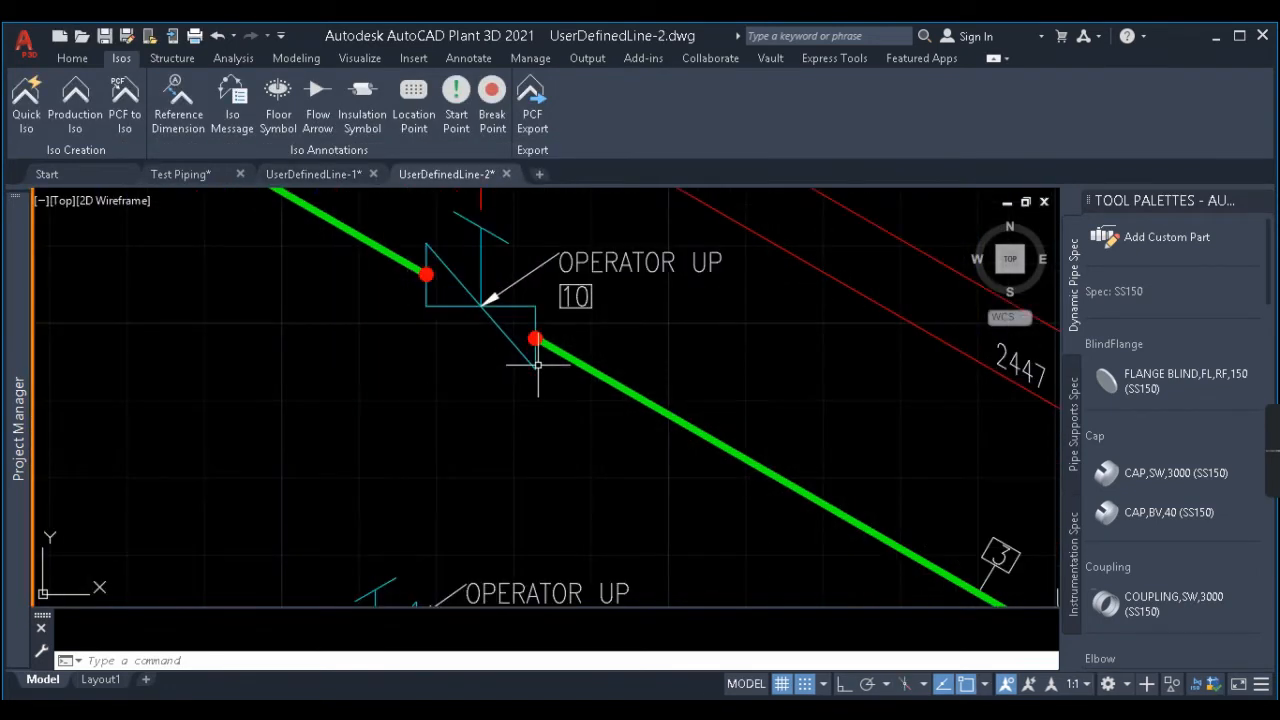
{"action": "scroll", "coordinate": [531, 342], "scroll_direction": "down", "scroll_amount": 4}
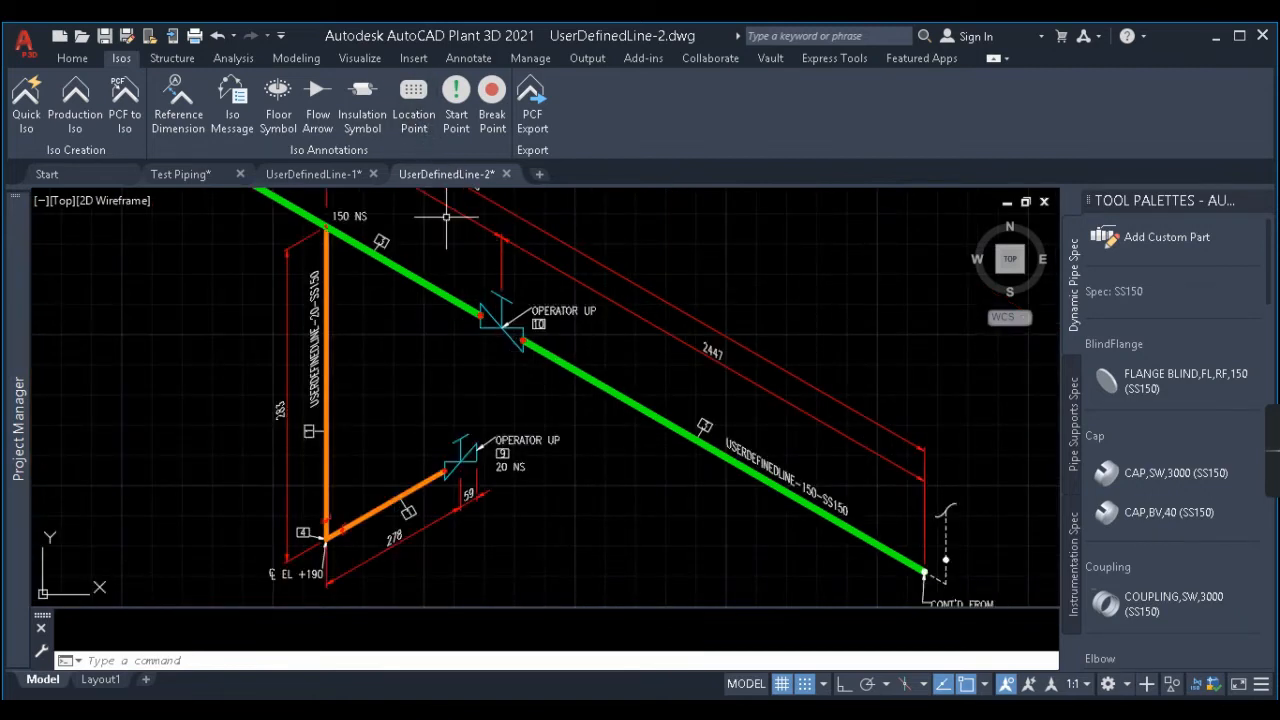
{"action": "scroll", "coordinate": [590, 535], "scroll_direction": "up", "scroll_amount": 4}
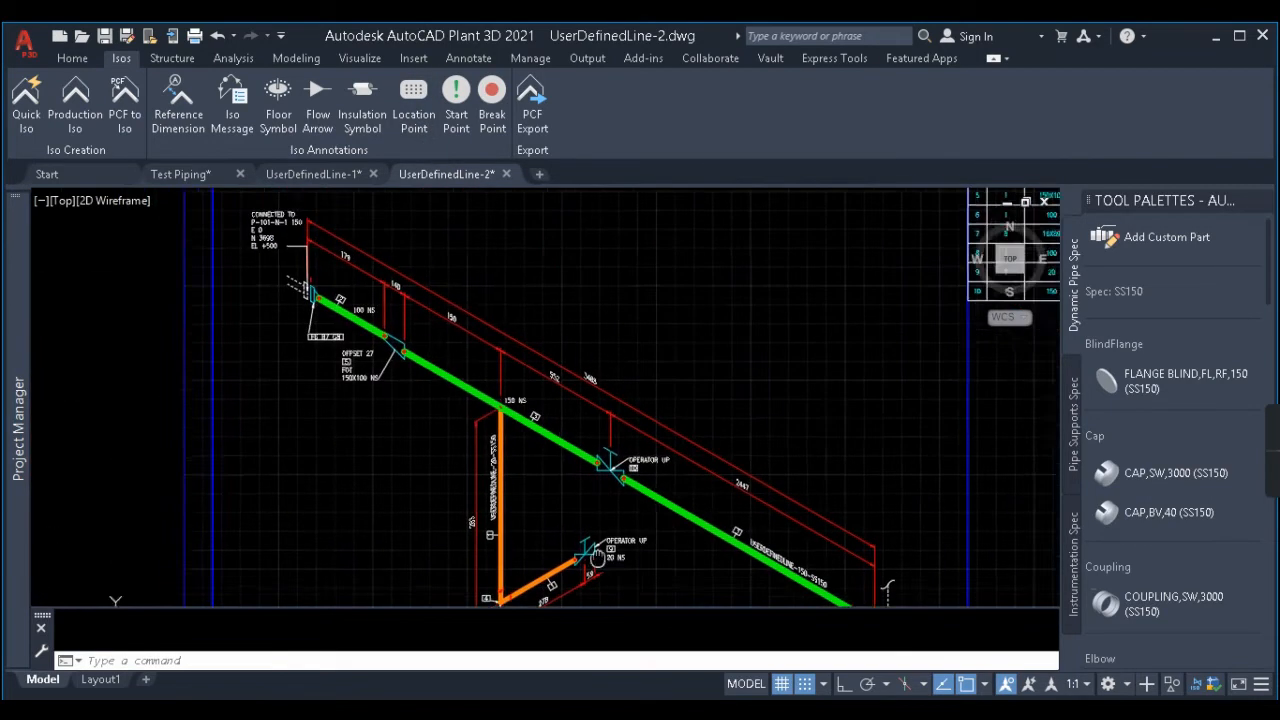
{"action": "scroll", "coordinate": [584, 500], "scroll_direction": "down", "scroll_amount": 3}
{"action": "scroll", "coordinate": [495, 452], "scroll_direction": "up", "scroll_amount": 4}
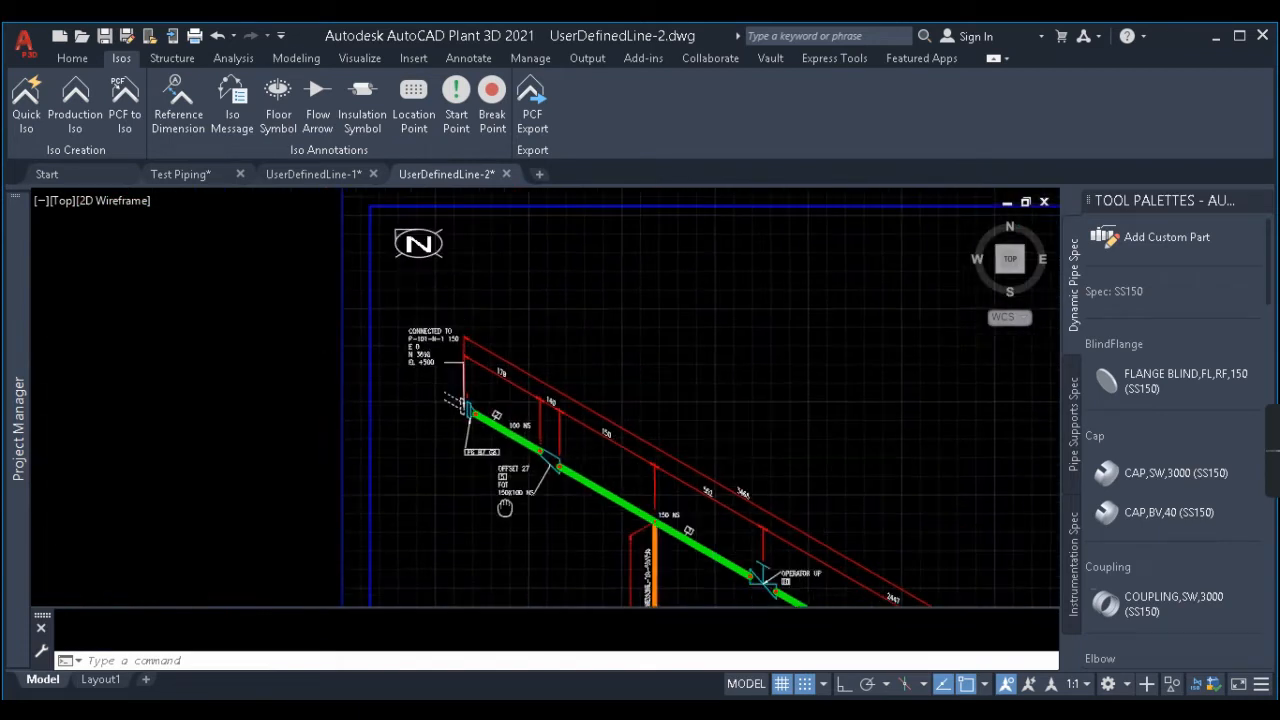
{"action": "scroll", "coordinate": [441, 373], "scroll_direction": "down", "scroll_amount": 1}
{"action": "scroll", "coordinate": [361, 278], "scroll_direction": "up", "scroll_amount": 3}
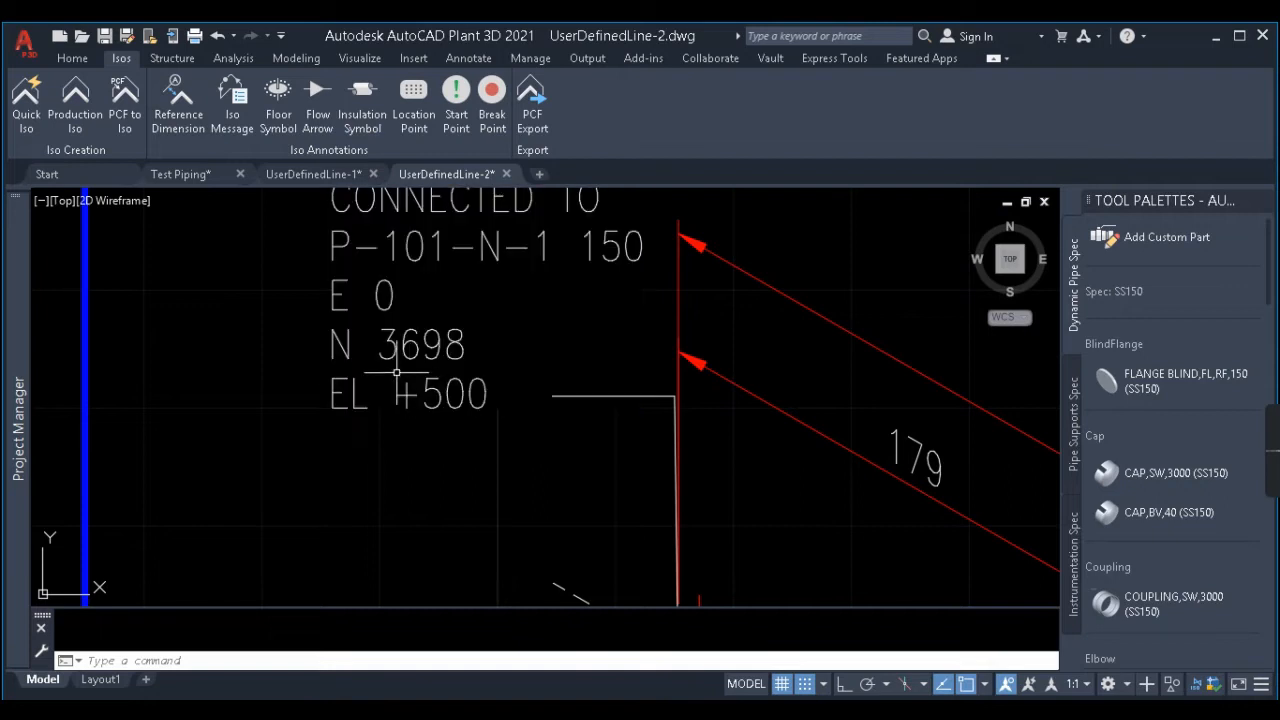
{"action": "scroll", "coordinate": [360, 414], "scroll_direction": "down", "scroll_amount": 2}
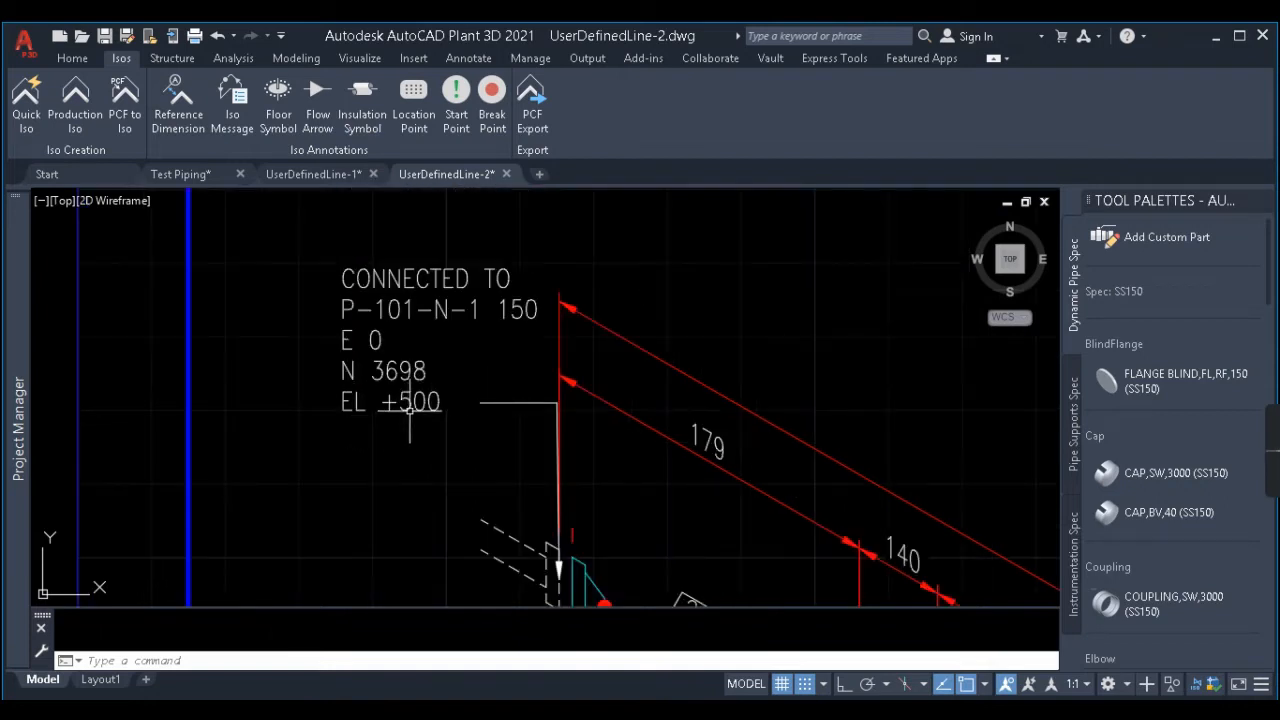
{"action": "scroll", "coordinate": [409, 410], "scroll_direction": "down", "scroll_amount": 5}
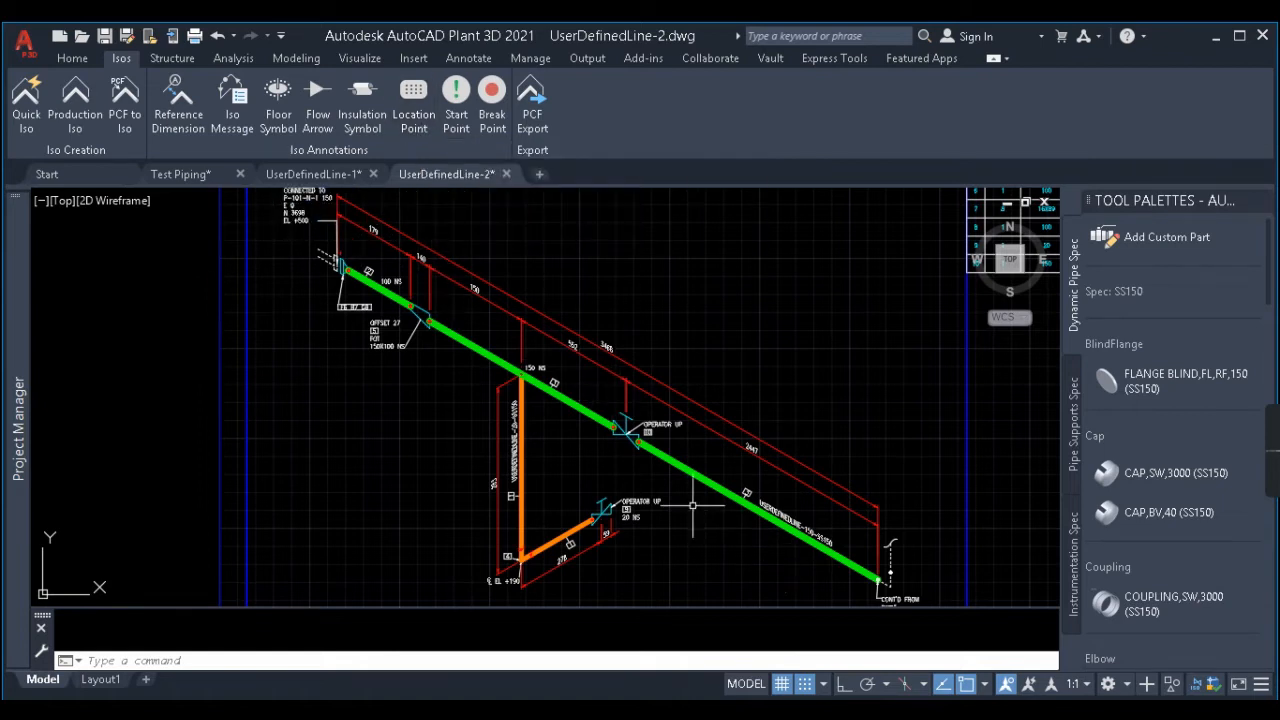
Step: Check the pipe end at the valve for location data and compare it with the continuation note from UserDefinedLine-1
{"action": "scroll", "coordinate": [635, 408], "scroll_direction": "up", "scroll_amount": 4}
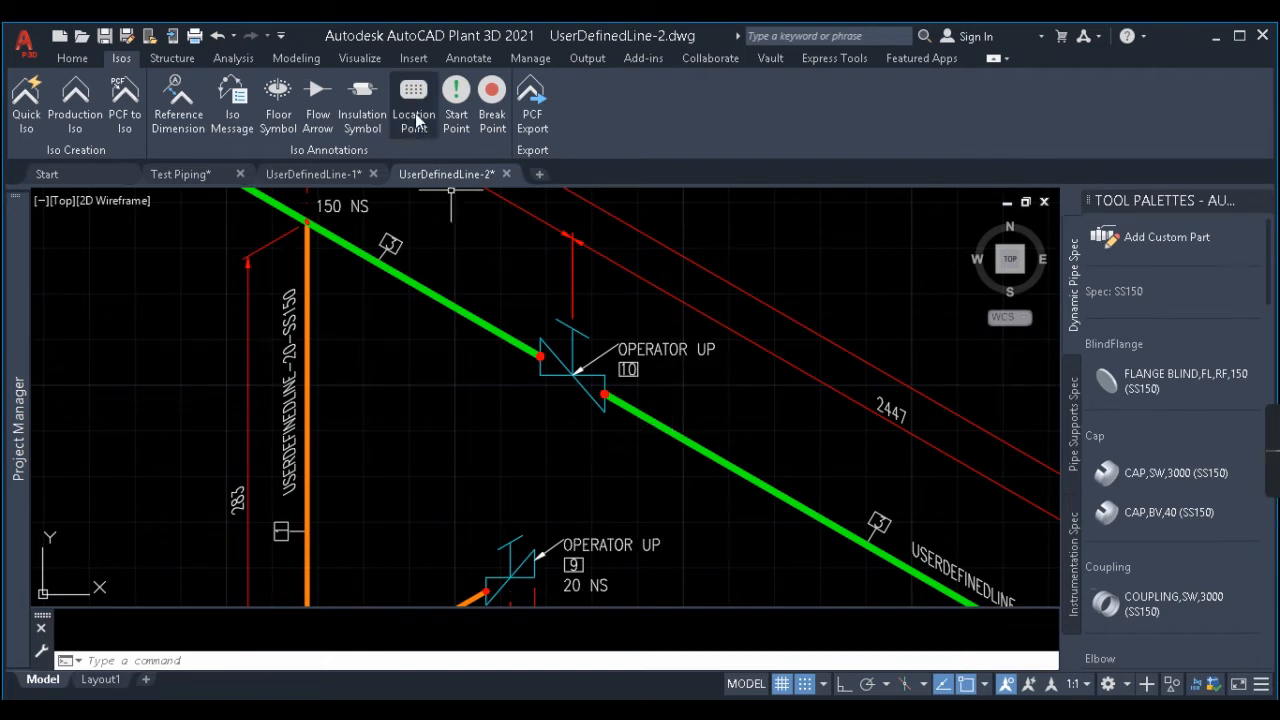
{"action": "scroll", "coordinate": [560, 337], "scroll_direction": "down", "scroll_amount": 4}
{"action": "scroll", "coordinate": [792, 557], "scroll_direction": "up", "scroll_amount": 2}
{"action": "scroll", "coordinate": [914, 478], "scroll_direction": "up", "scroll_amount": 4}
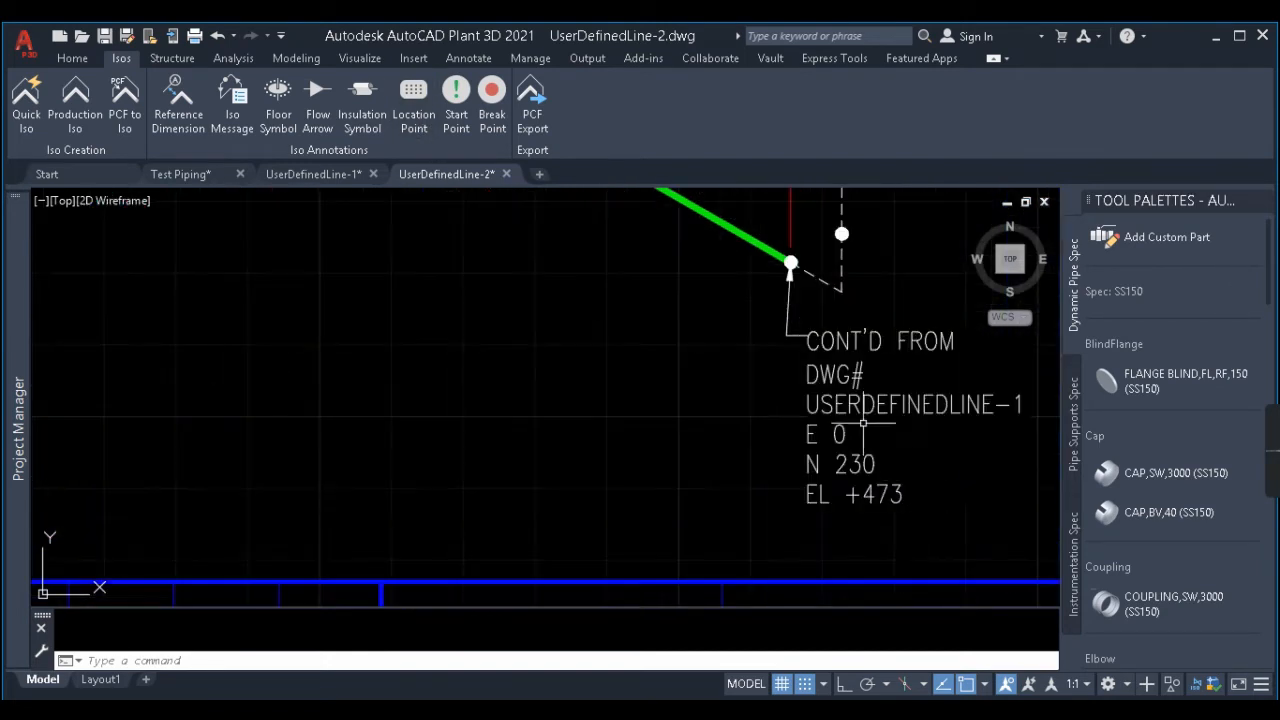
{"action": "scroll", "coordinate": [943, 505], "scroll_direction": "down", "scroll_amount": 3}
{"action": "scroll", "coordinate": [623, 414], "scroll_direction": "up", "scroll_amount": 4}
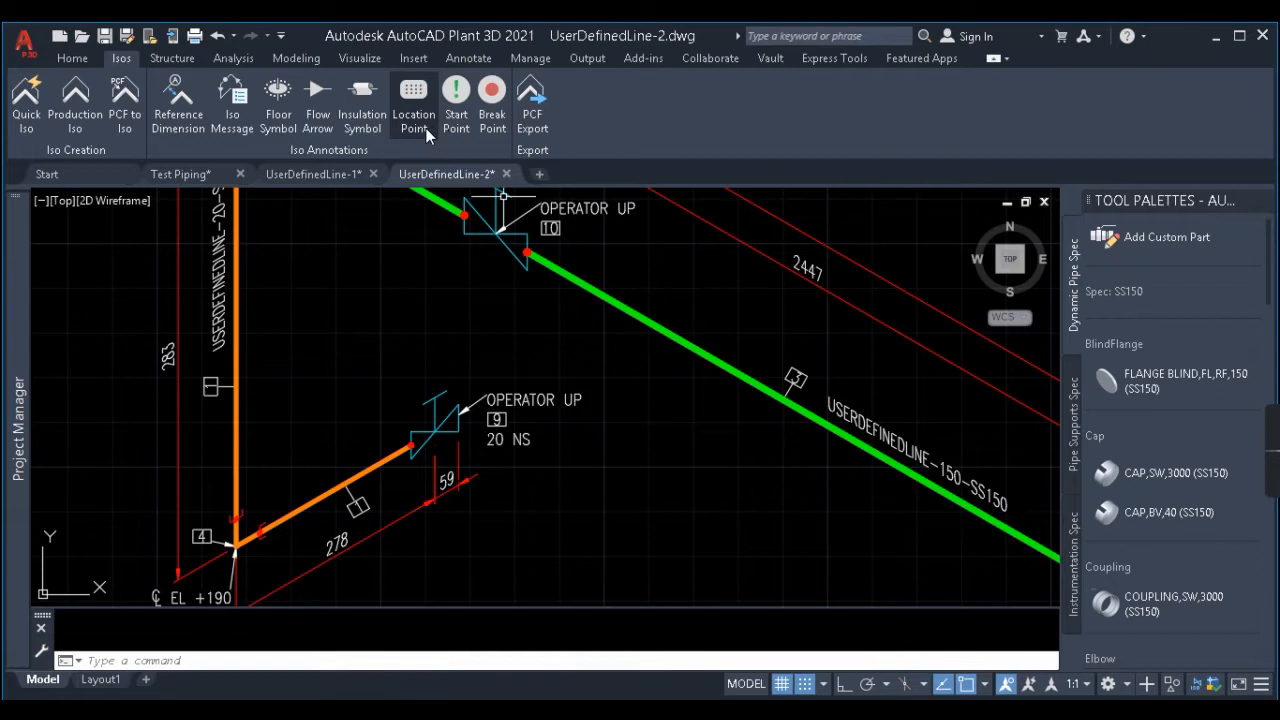
{"action": "middle_click_drag", "start_coordinate": [529, 321], "coordinate": [547, 339]}
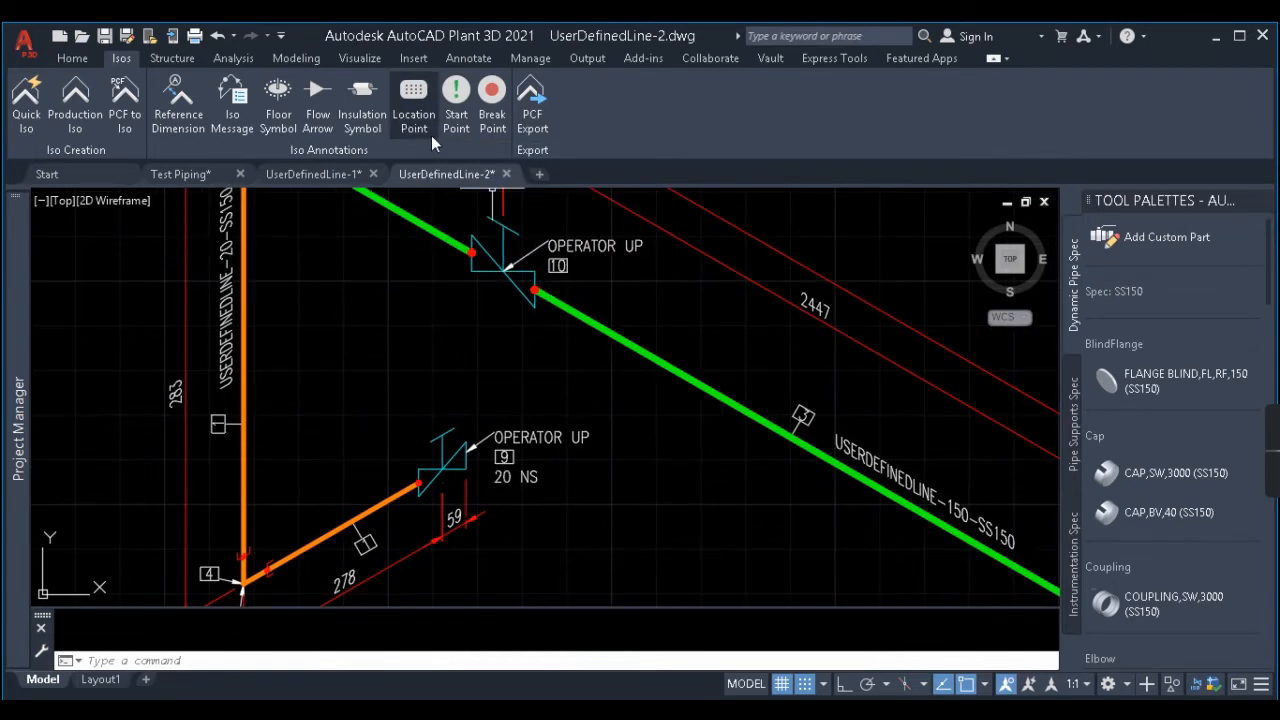
Step: Close the UserDefinedLine-2 and UserDefinedLine-1 drawings to return to the Test Piping model
{"action": "left_click", "coordinate": [506, 174]}
{"action": "left_click", "coordinate": [722, 412]}
{"action": "left_click", "coordinate": [373, 174]}
{"action": "left_click", "coordinate": [675, 414]}
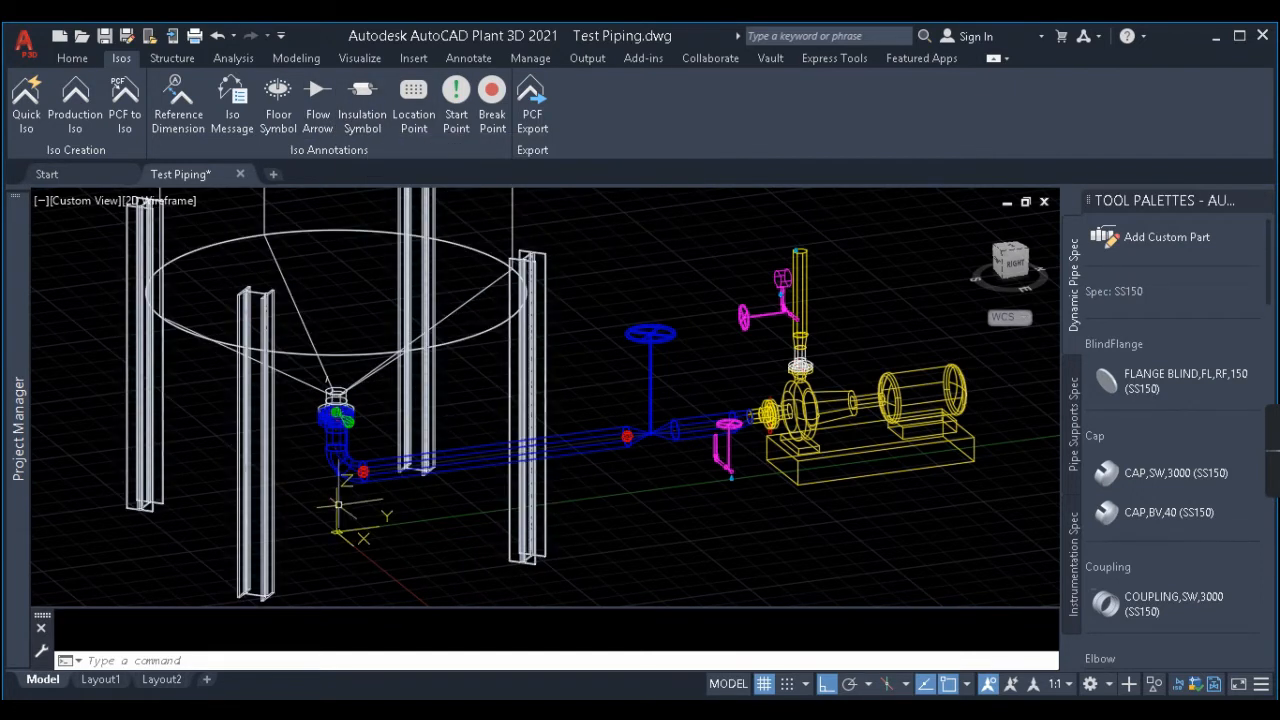
Step: Place an insulation symbol near the middle of the horizontal pipe run between the elbow and the valve
{"action": "left_click", "coordinate": [515, 452]}
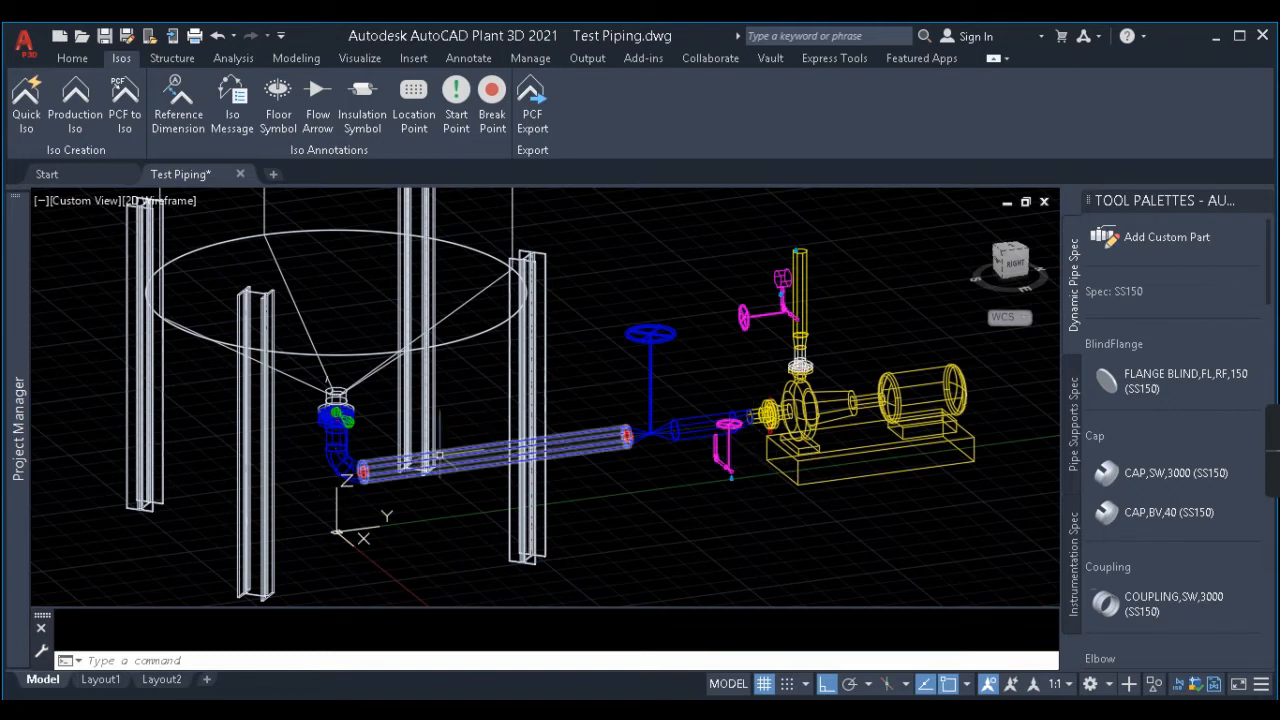
{"action": "left_click", "coordinate": [363, 105]}
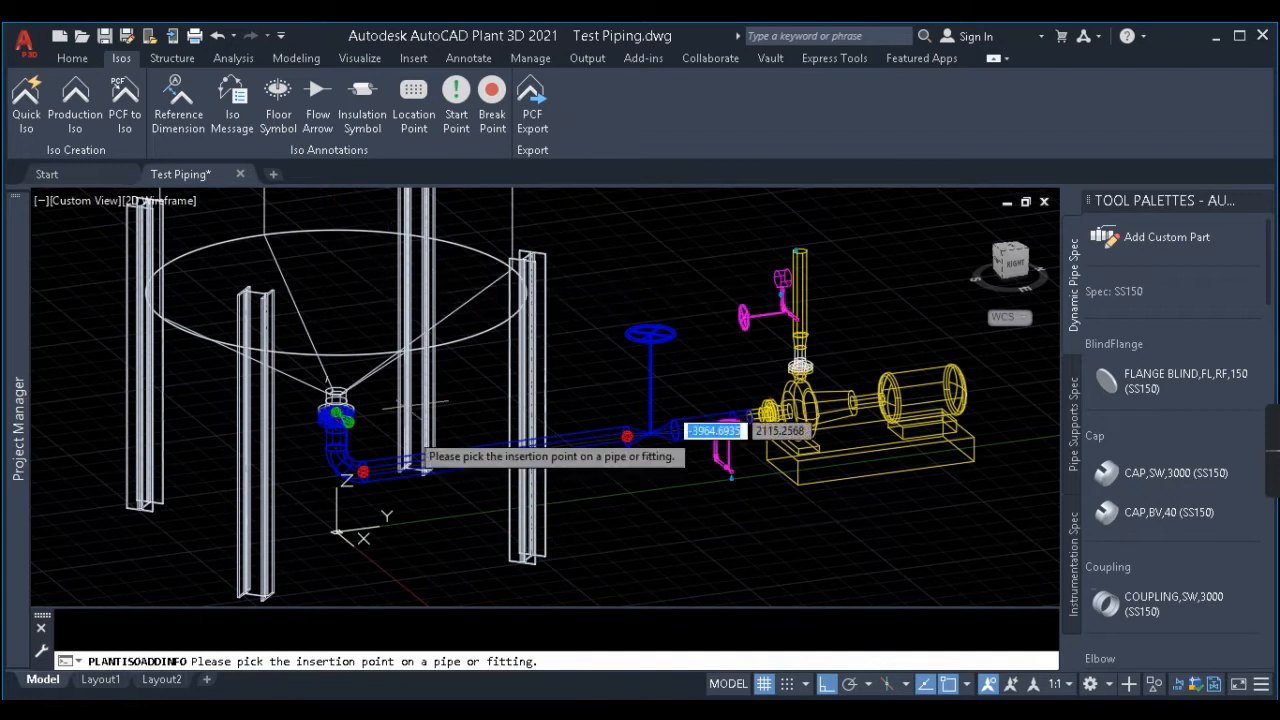
{"action": "scroll", "coordinate": [460, 440], "scroll_direction": "up", "scroll_amount": 5}
{"action": "left_click", "coordinate": [499, 434]}
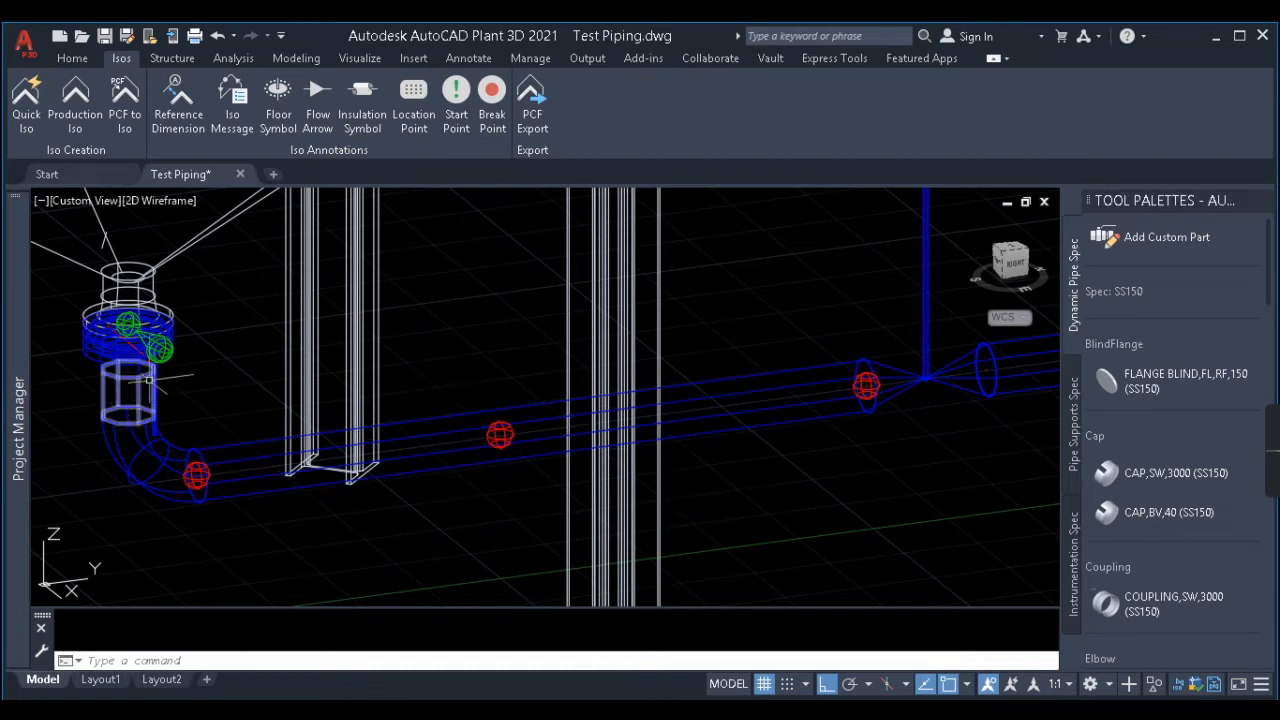
Step: Place a flow arrow on the horizontal pipe run between the insulation symbol and the valve, reversing its direction
{"action": "scroll", "coordinate": [400, 412], "scroll_direction": "down", "scroll_amount": 4}
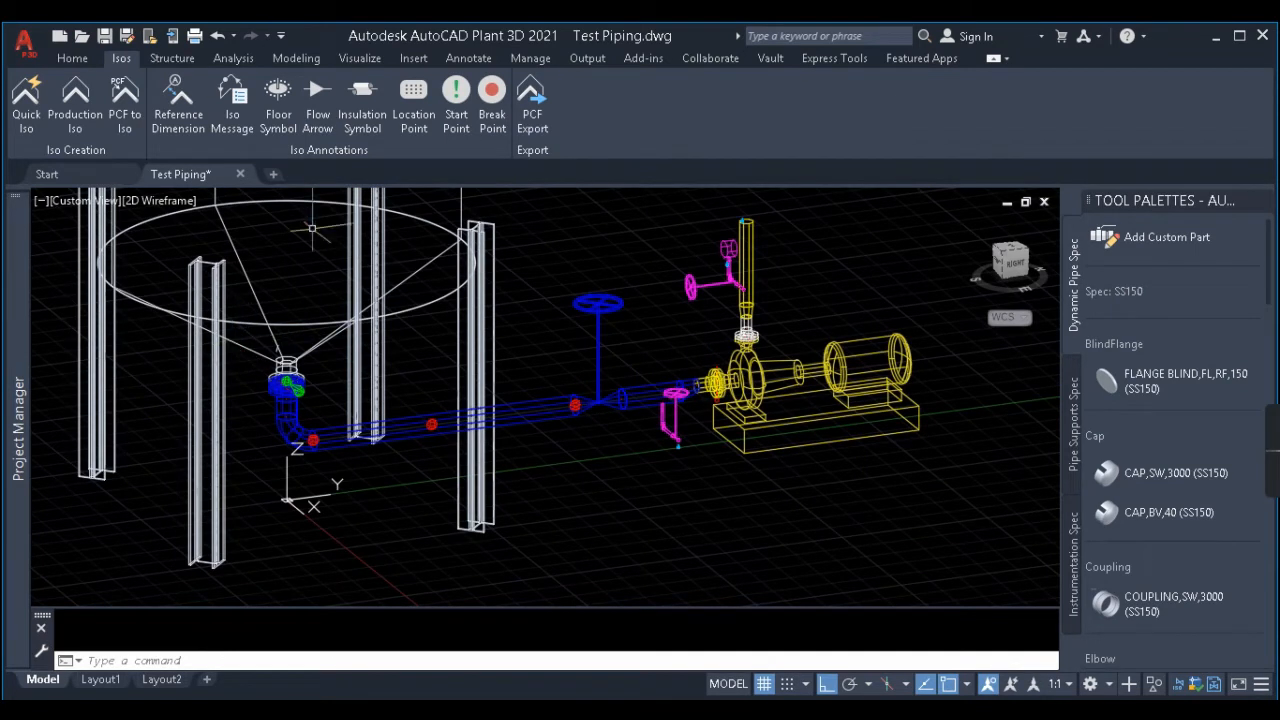
{"action": "left_click", "coordinate": [318, 117]}
{"action": "scroll", "coordinate": [481, 399], "scroll_direction": "up", "scroll_amount": 5}
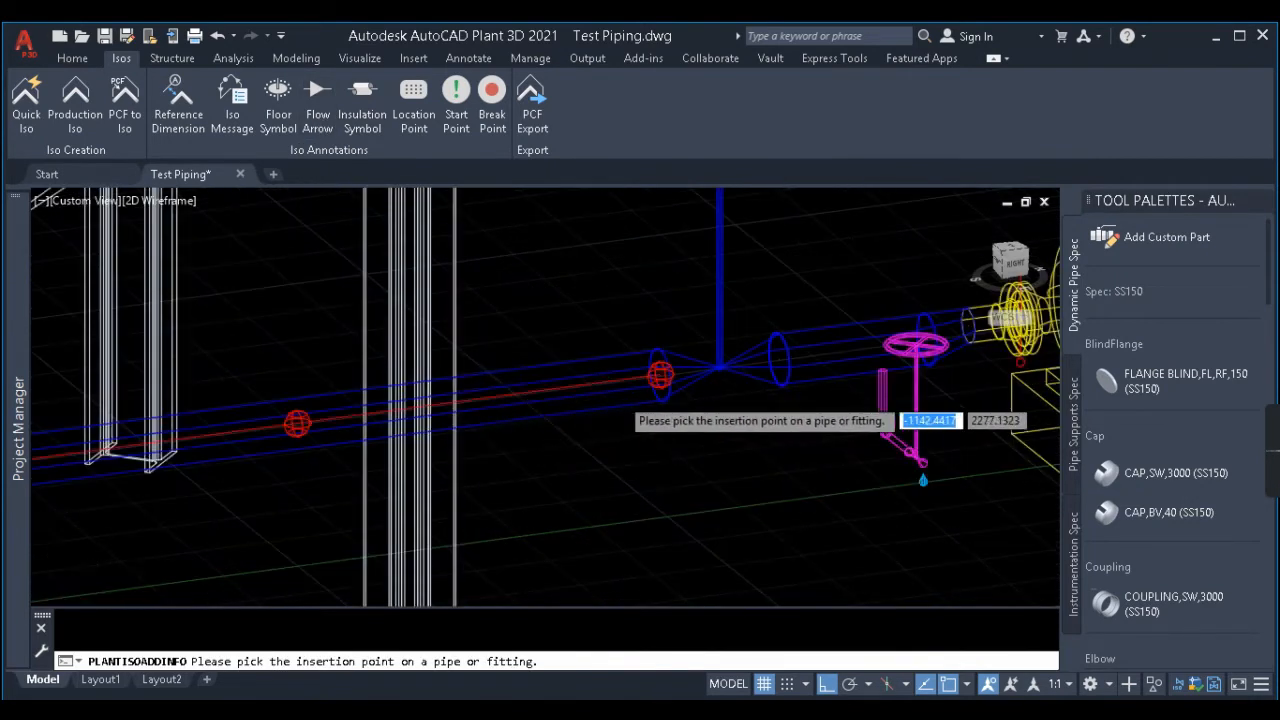
{"action": "scroll", "coordinate": [600, 405], "scroll_direction": "down", "scroll_amount": 5}
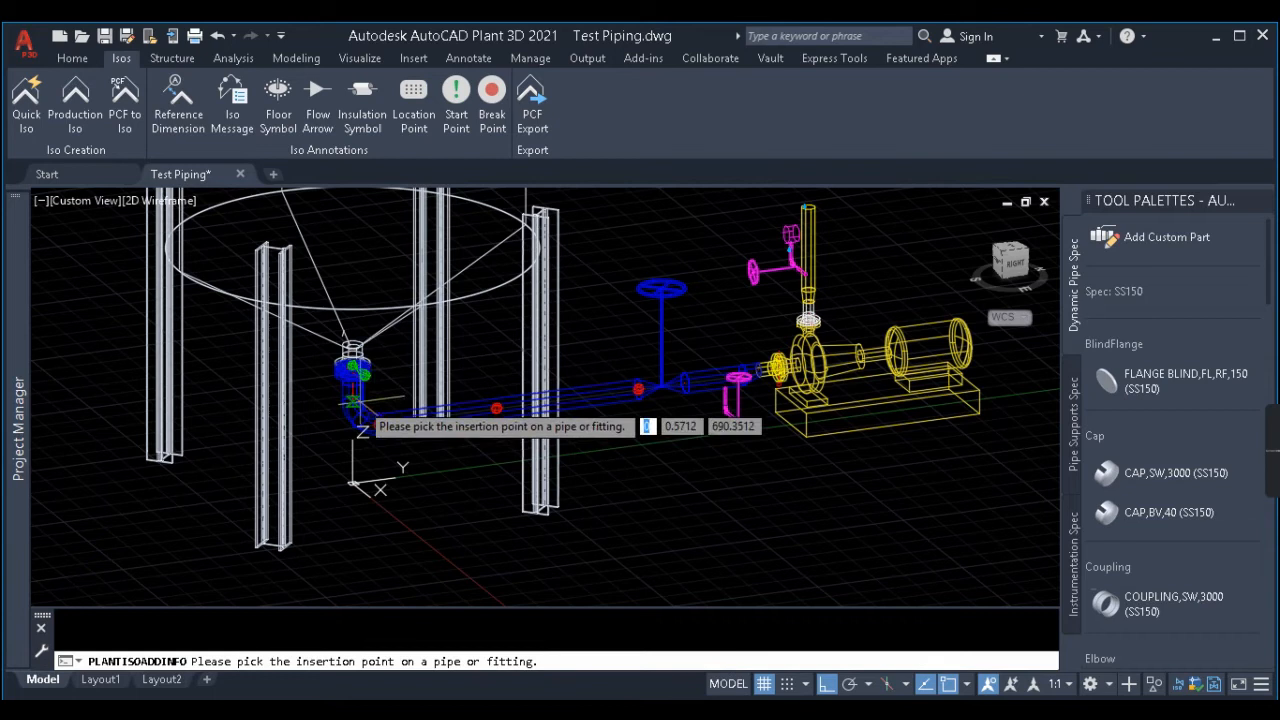
{"action": "scroll", "coordinate": [590, 396], "scroll_direction": "up", "scroll_amount": 4}
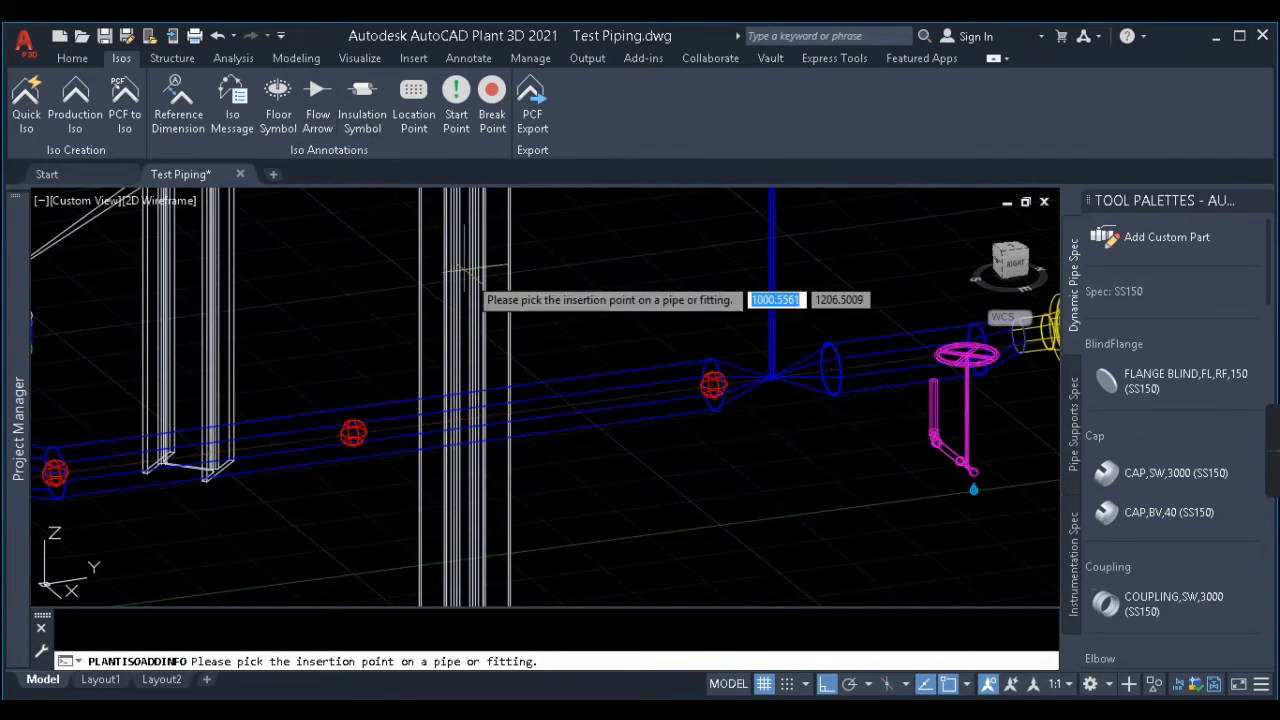
{"action": "left_click", "coordinate": [532, 404]}
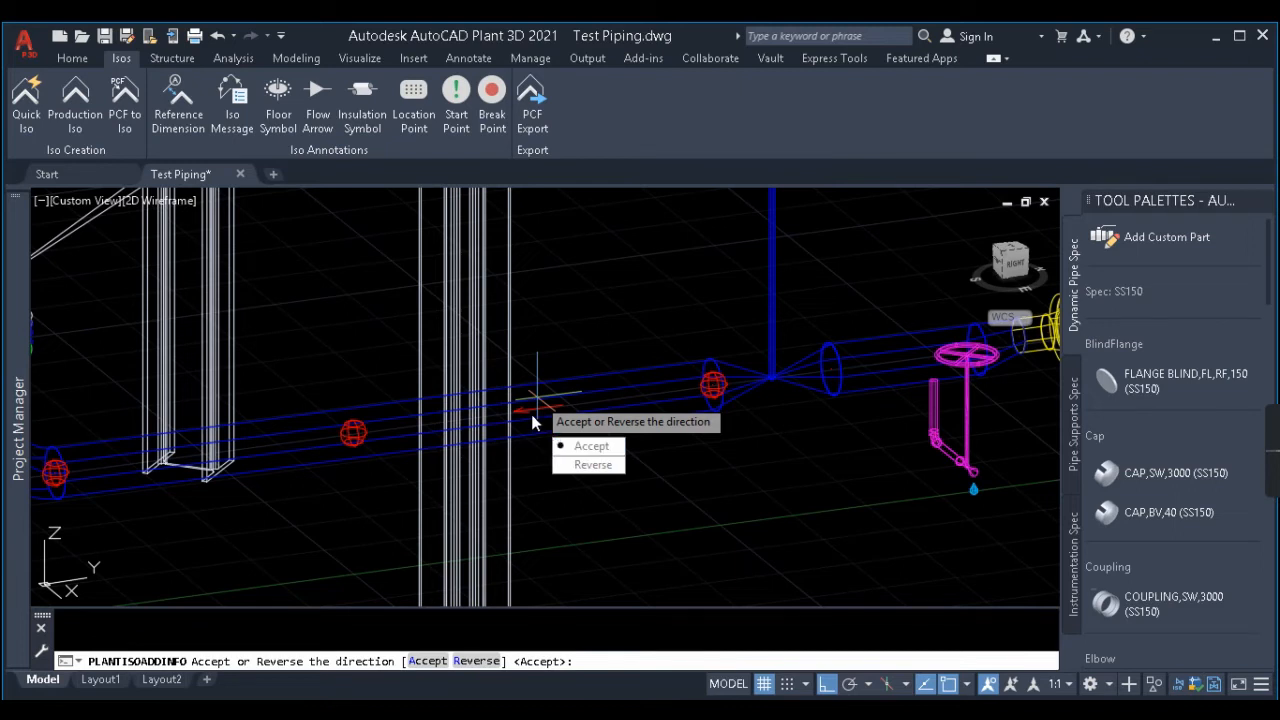
{"action": "left_click", "coordinate": [592, 465]}
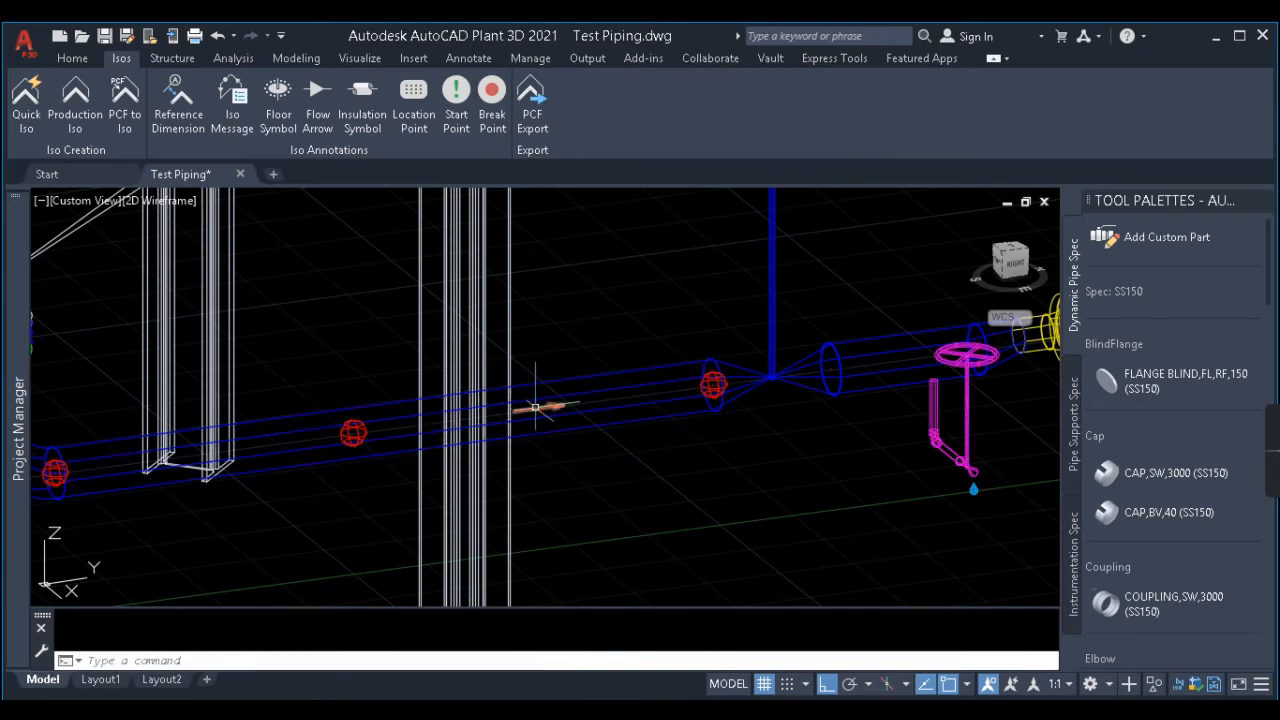
Step: Check the flow arrow on the horizontal pipe run, and select that pipe together with all connected parts of its line
{"action": "scroll", "coordinate": [600, 405], "scroll_direction": "up", "scroll_amount": 4}
{"action": "scroll", "coordinate": [655, 392], "scroll_direction": "down", "scroll_amount": 5}
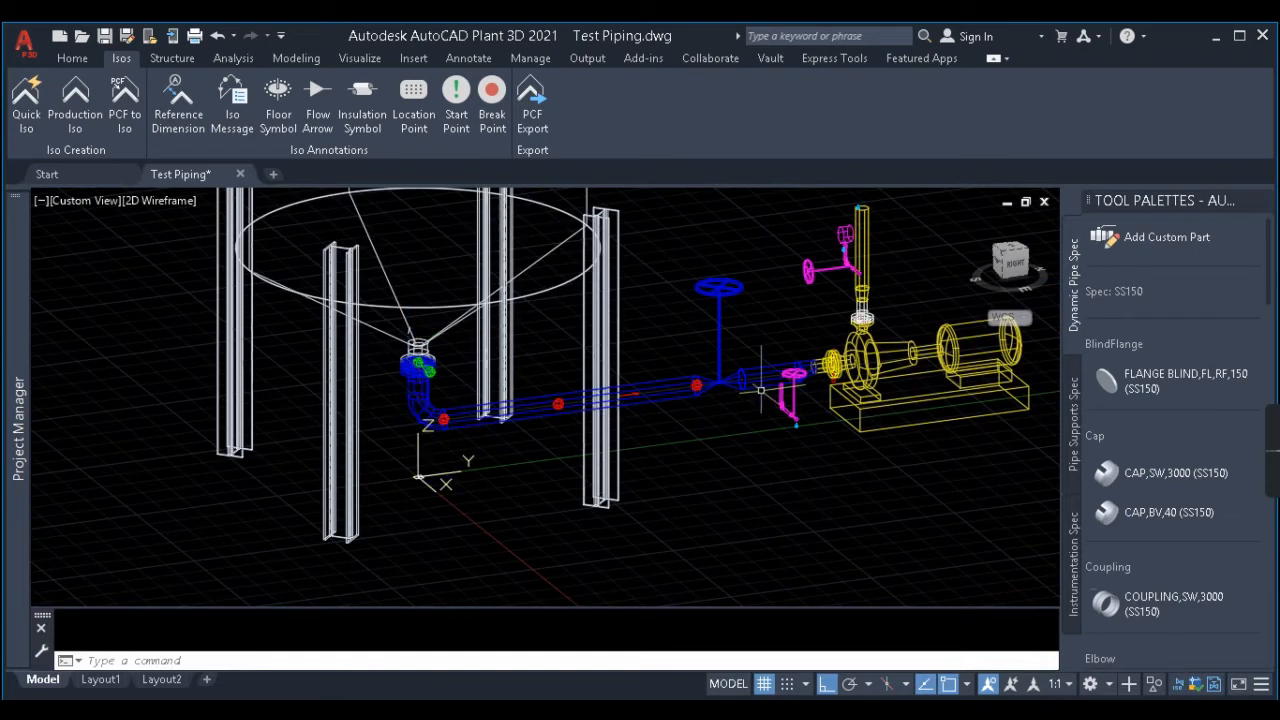
{"action": "scroll", "coordinate": [649, 380], "scroll_direction": "up", "scroll_amount": 5}
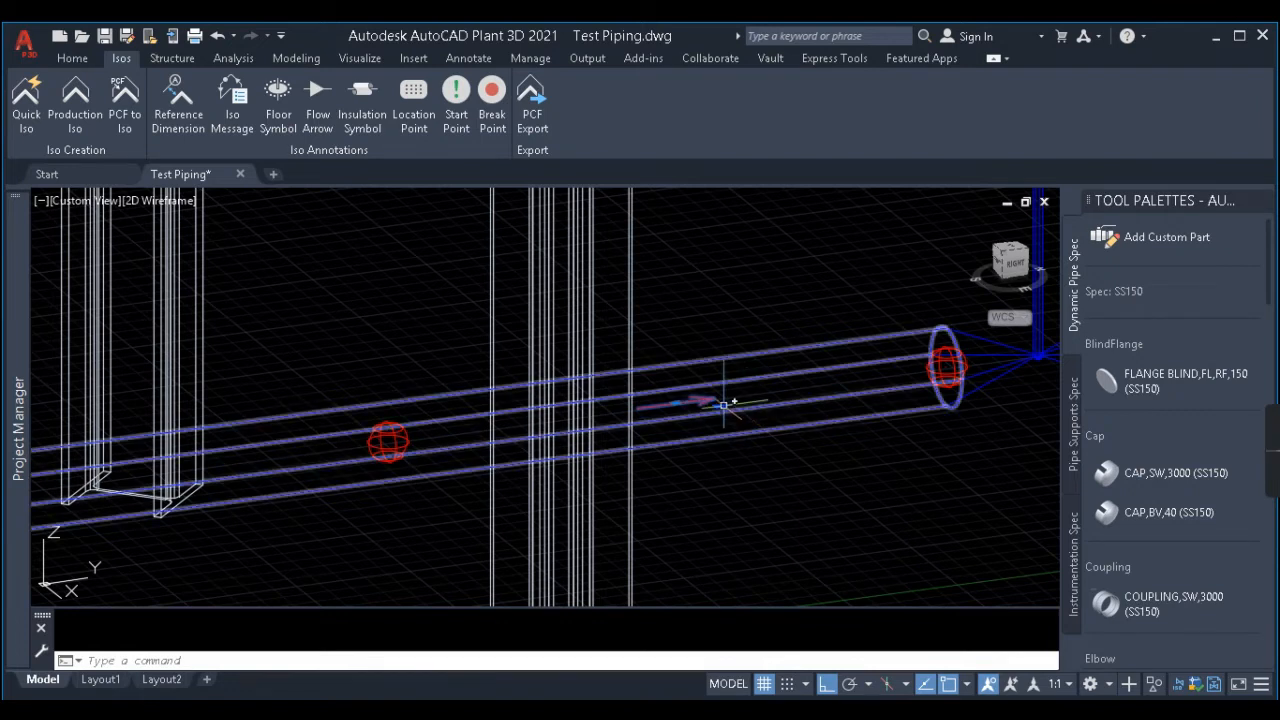
{"action": "scroll", "coordinate": [714, 405], "scroll_direction": "up", "scroll_amount": 5}
{"action": "middle_click_drag", "start_coordinate": [749, 389], "coordinate": [512, 372], "text": "shift"}
{"action": "scroll", "coordinate": [523, 429], "scroll_direction": "down", "scroll_amount": 6}
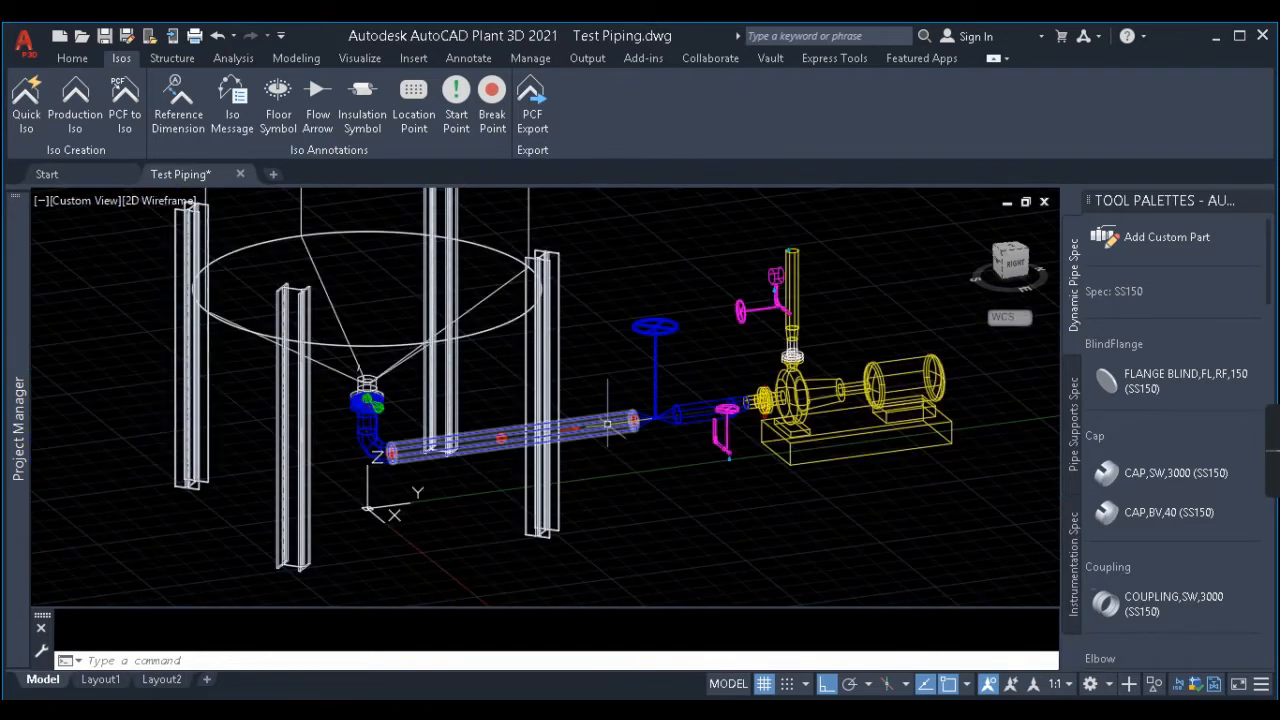
{"action": "right_click", "coordinate": [607, 424]}
{"action": "key", "text": "Escape"}
{"action": "left_click", "coordinate": [595, 419]}
{"action": "right_click", "coordinate": [595, 426]}
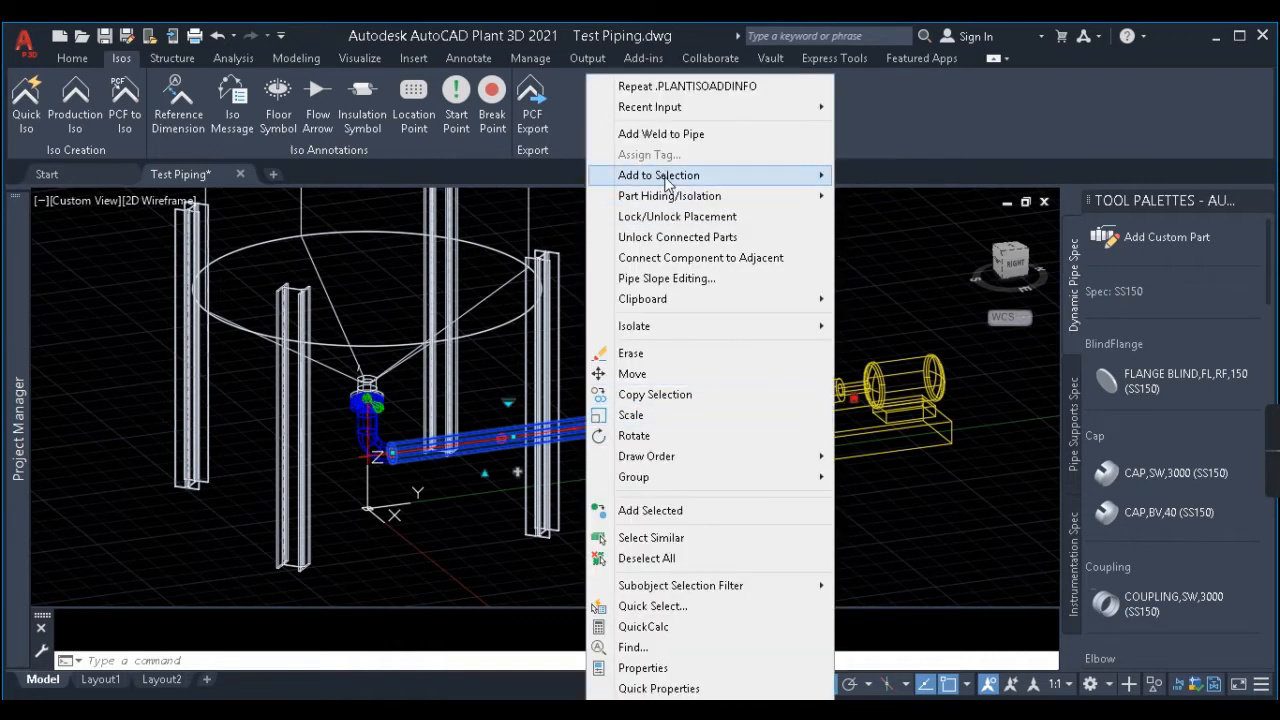
{"action": "mouse_move", "coordinate": [666, 176]}
{"action": "left_click", "coordinate": [938, 240]}
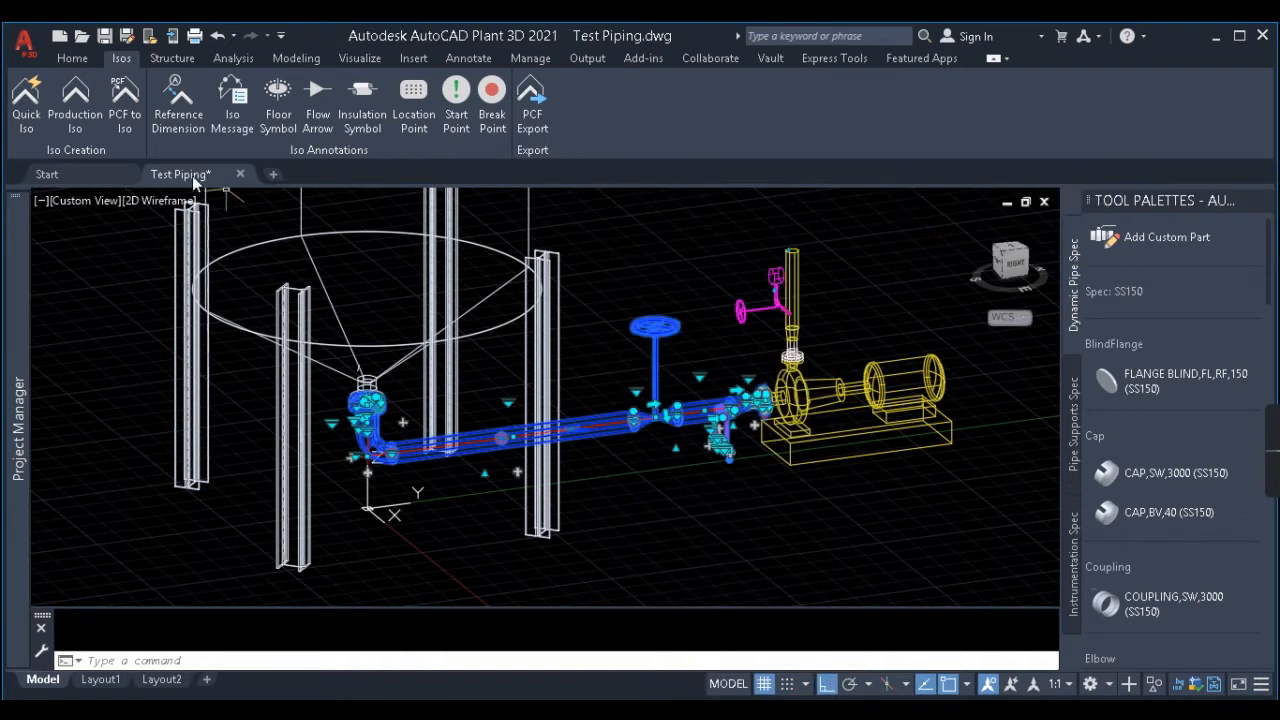
Step: Create a quick isometric of the selection in the Check_A2 style, overwriting existing files, and open the UserDefinedLine-1 and UserDefinedLine-2 drawings
{"action": "left_click", "coordinate": [27, 102]}
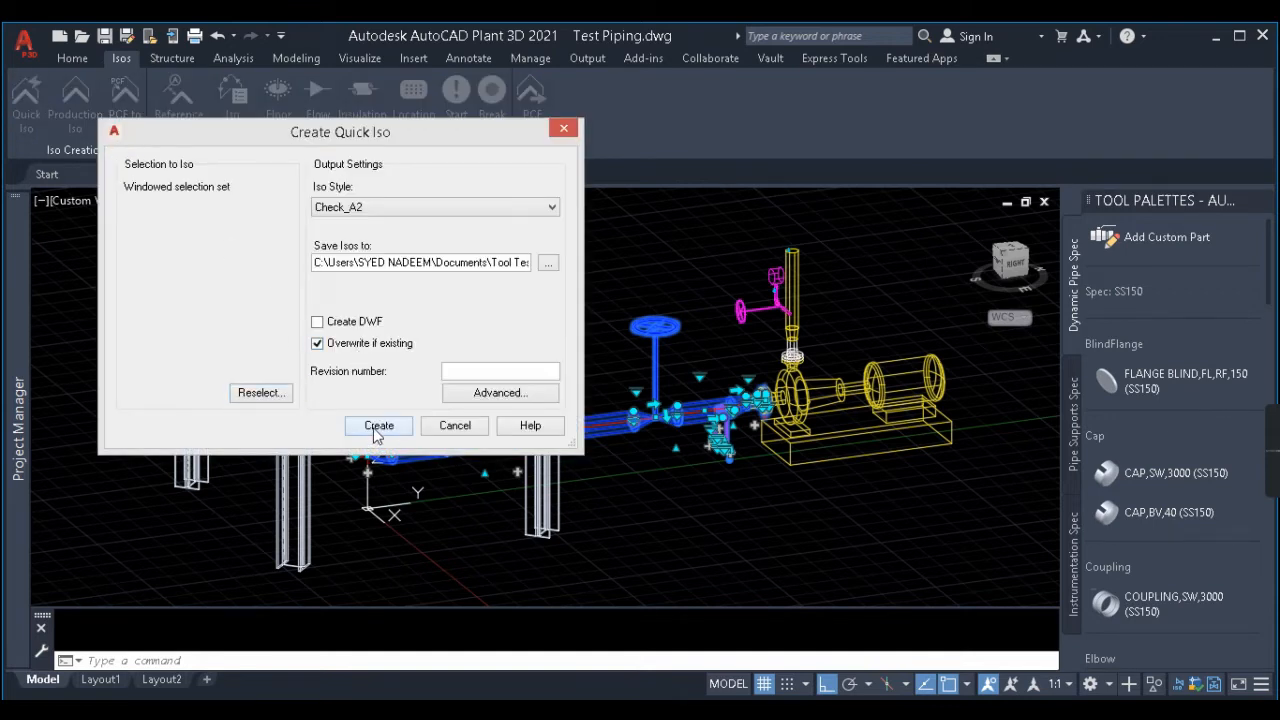
{"action": "key", "text": "Return"}
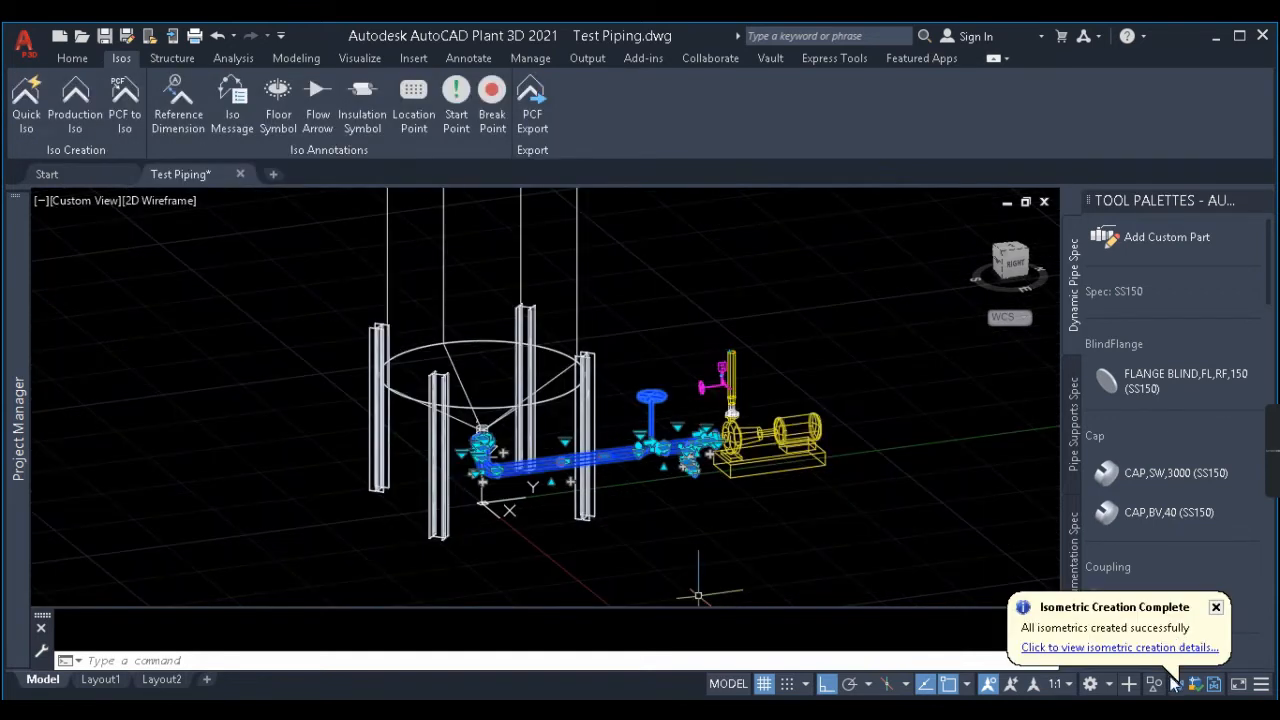
{"action": "left_click", "coordinate": [1089, 650]}
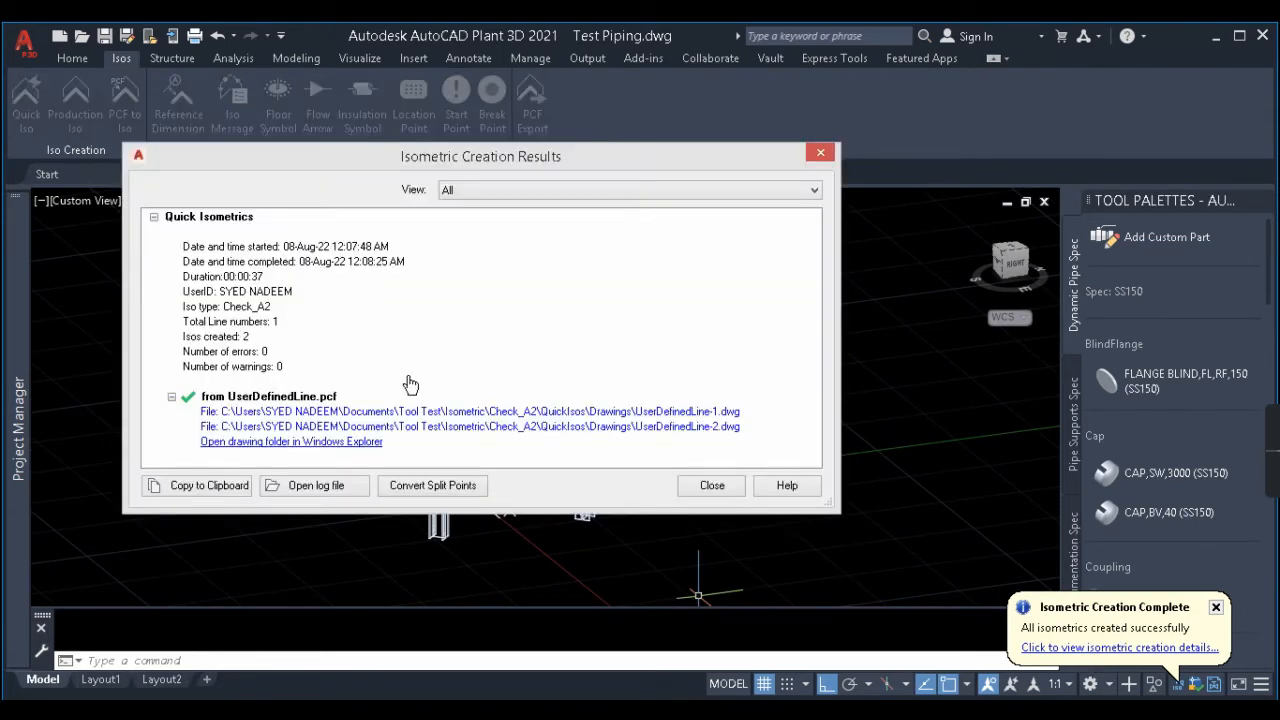
{"action": "left_click", "coordinate": [433, 413]}
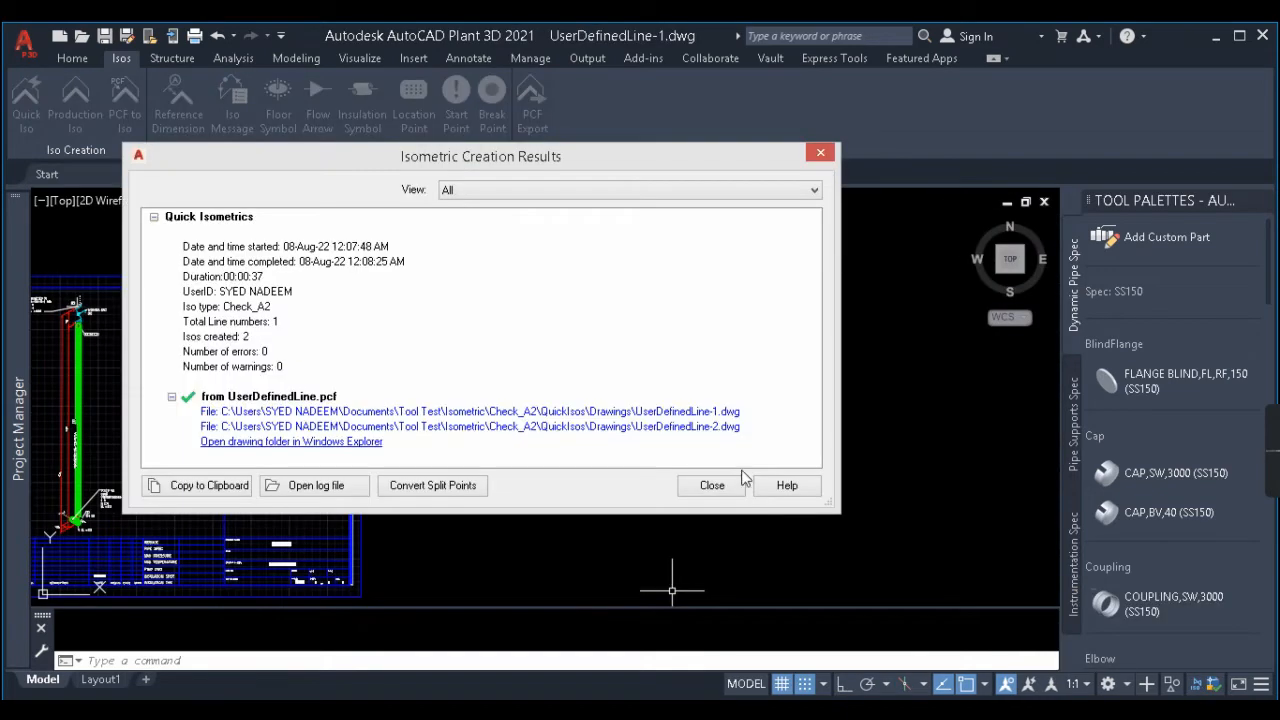
{"action": "left_click", "coordinate": [665, 427]}
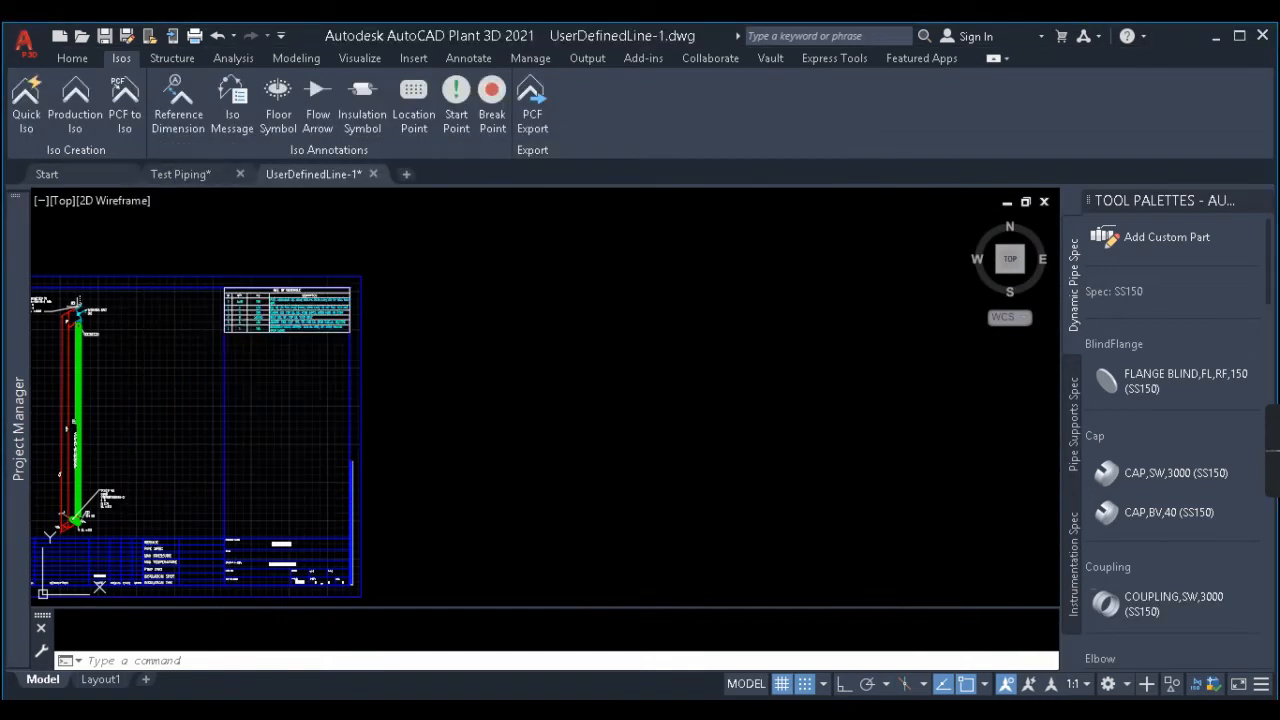
Step: Examine the insulation symbol and its label on the 150 NS pipe in UserDefinedLine-2
{"action": "scroll", "coordinate": [527, 430], "scroll_direction": "up", "scroll_amount": 10}
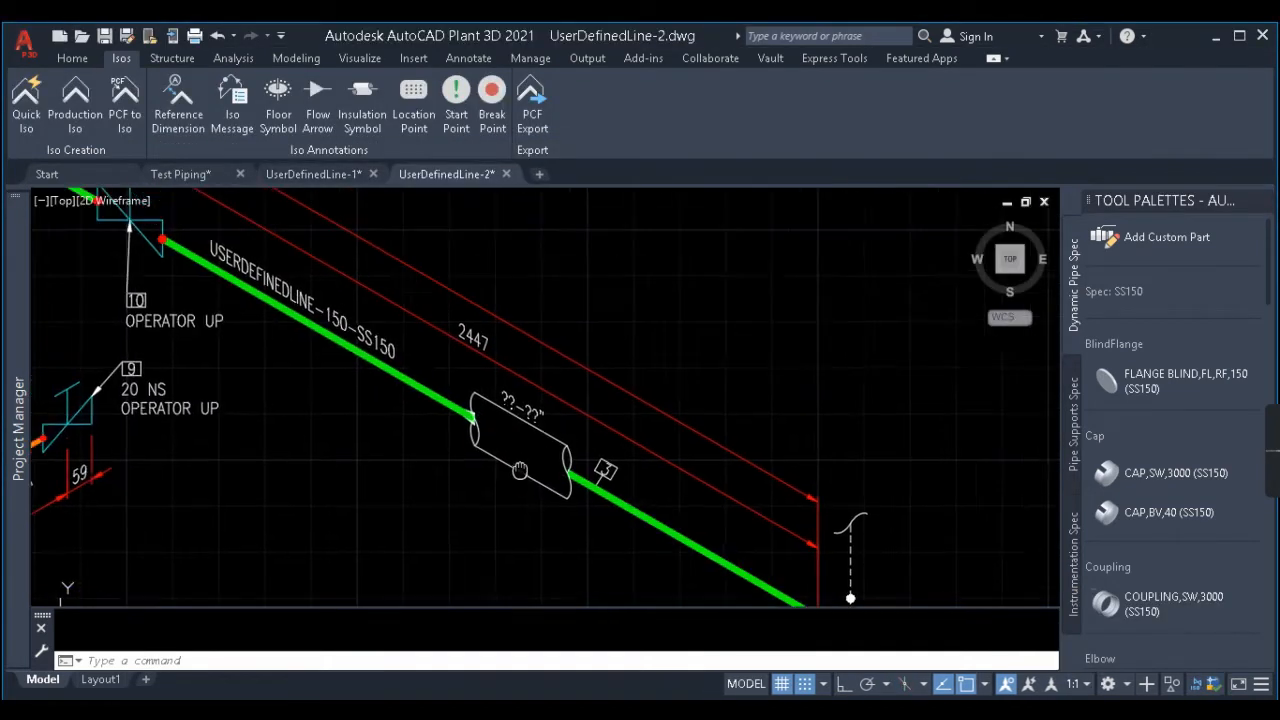
{"action": "left_click", "coordinate": [606, 413]}
{"action": "left_click", "coordinate": [557, 449]}
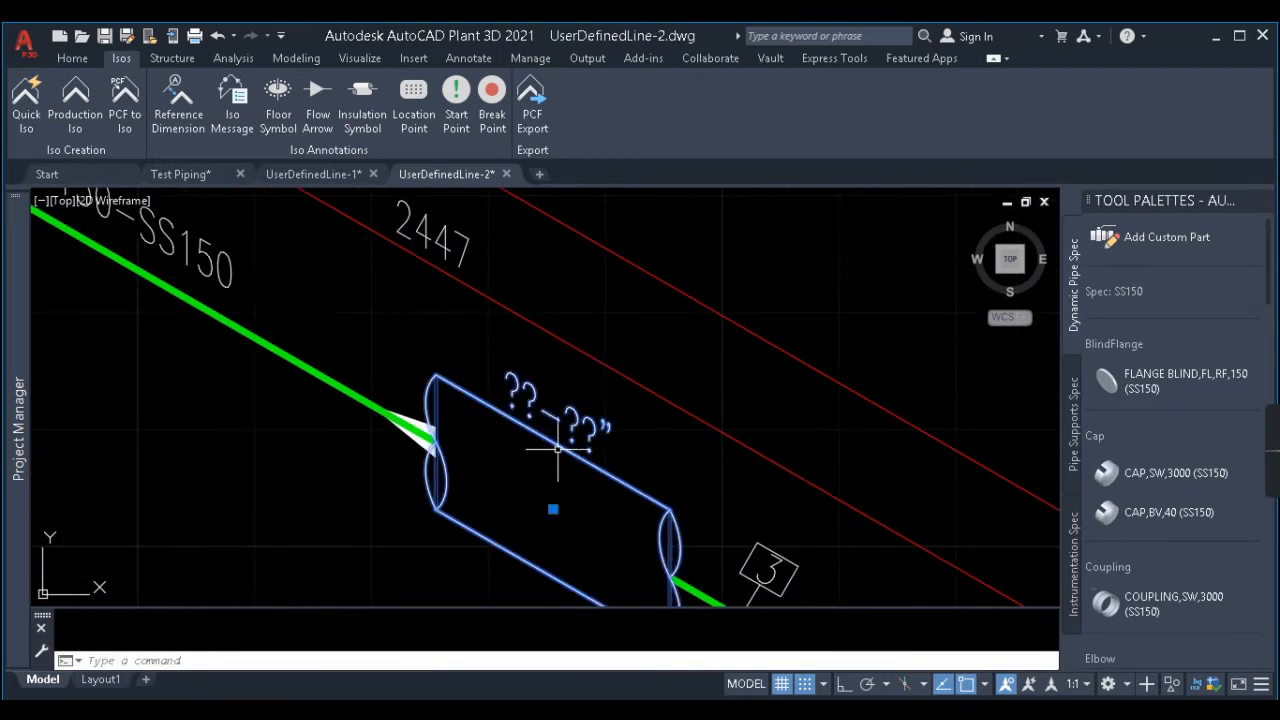
{"action": "scroll", "coordinate": [587, 403], "scroll_direction": "down", "scroll_amount": 7}
{"action": "key", "text": "Escape"}
Step: Move the flow arrow along the 150 NS pipe, away from the insulation symbol and towards valve 10
{"action": "scroll", "coordinate": [551, 401], "scroll_direction": "up", "scroll_amount": 5}
{"action": "scroll", "coordinate": [552, 401], "scroll_direction": "up", "scroll_amount": 5}
{"action": "scroll", "coordinate": [765, 357], "scroll_direction": "up", "scroll_amount": 5}
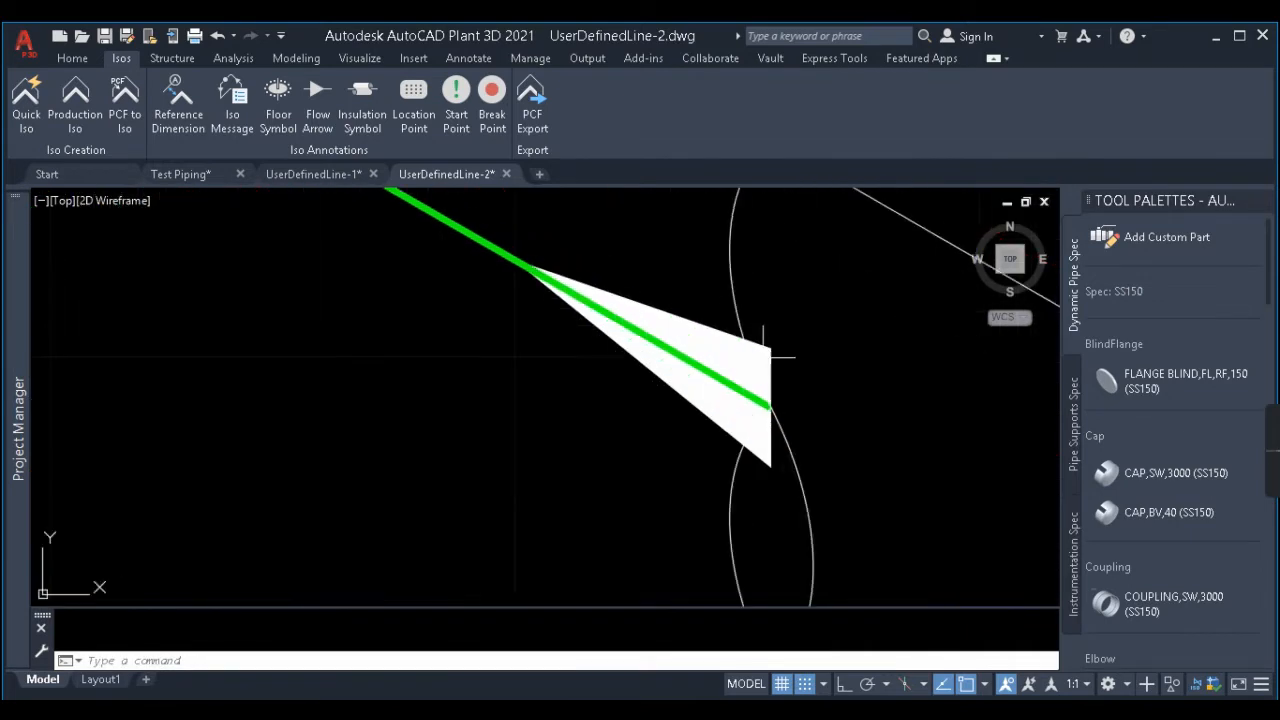
{"action": "left_click", "coordinate": [689, 335]}
{"action": "left_click", "coordinate": [683, 281]}
{"action": "scroll", "coordinate": [758, 441], "scroll_direction": "down", "scroll_amount": 5}
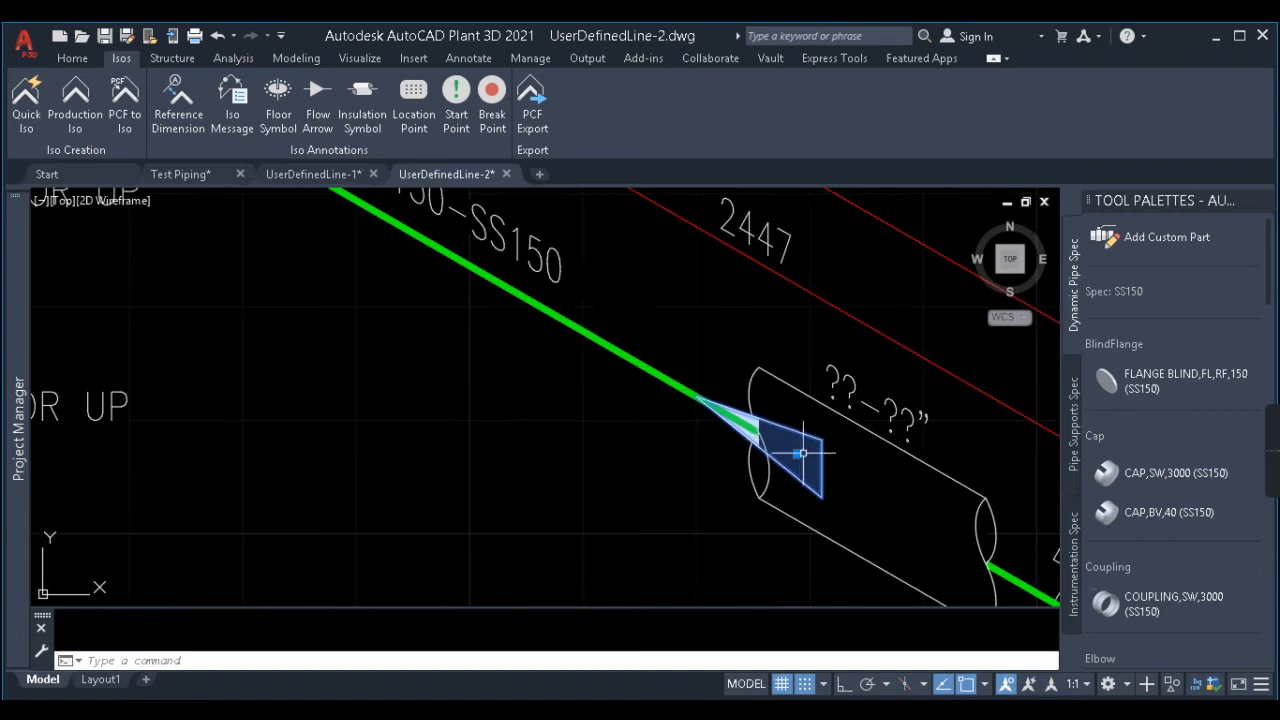
{"action": "left_click", "coordinate": [798, 453]}
{"action": "scroll", "coordinate": [804, 469], "scroll_direction": "down", "scroll_amount": 5}
{"action": "scroll", "coordinate": [665, 410], "scroll_direction": "up", "scroll_amount": 5}
{"action": "left_click", "coordinate": [716, 412]}
{"action": "scroll", "coordinate": [716, 412], "scroll_direction": "down", "scroll_amount": 5}
{"action": "scroll", "coordinate": [510, 372], "scroll_direction": "up", "scroll_amount": 2}
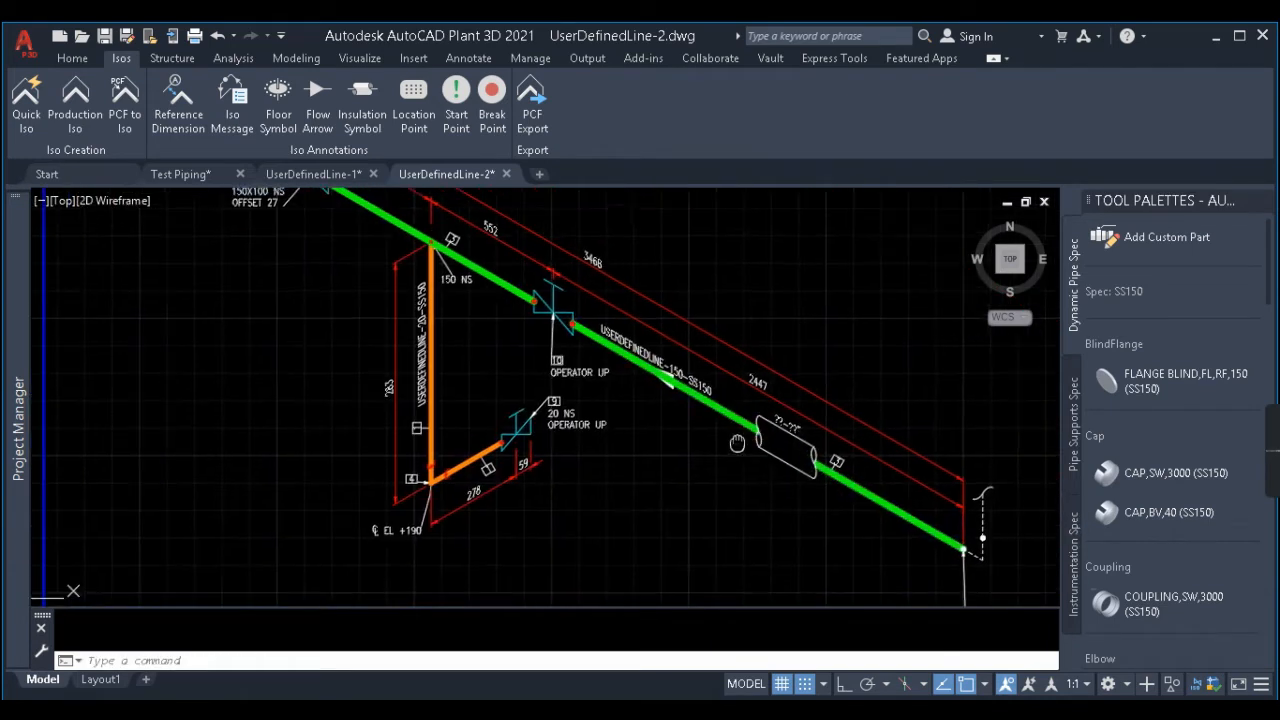
Step: Inspect the flow arrow's position and direction and the insulation symbol along the isometric pipe run
{"action": "scroll", "coordinate": [510, 372], "scroll_direction": "up", "scroll_amount": 5}
{"action": "scroll", "coordinate": [505, 370], "scroll_direction": "down", "scroll_amount": 6}
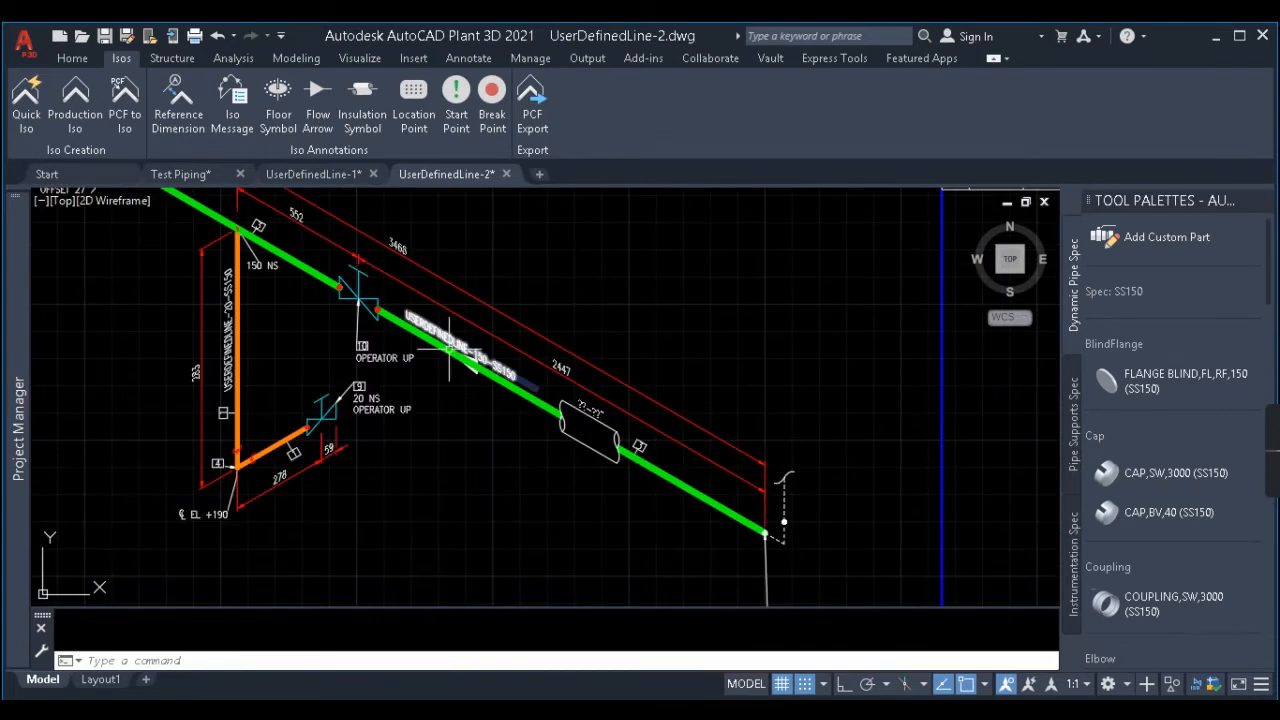
{"action": "scroll", "coordinate": [505, 370], "scroll_direction": "up", "scroll_amount": 6}
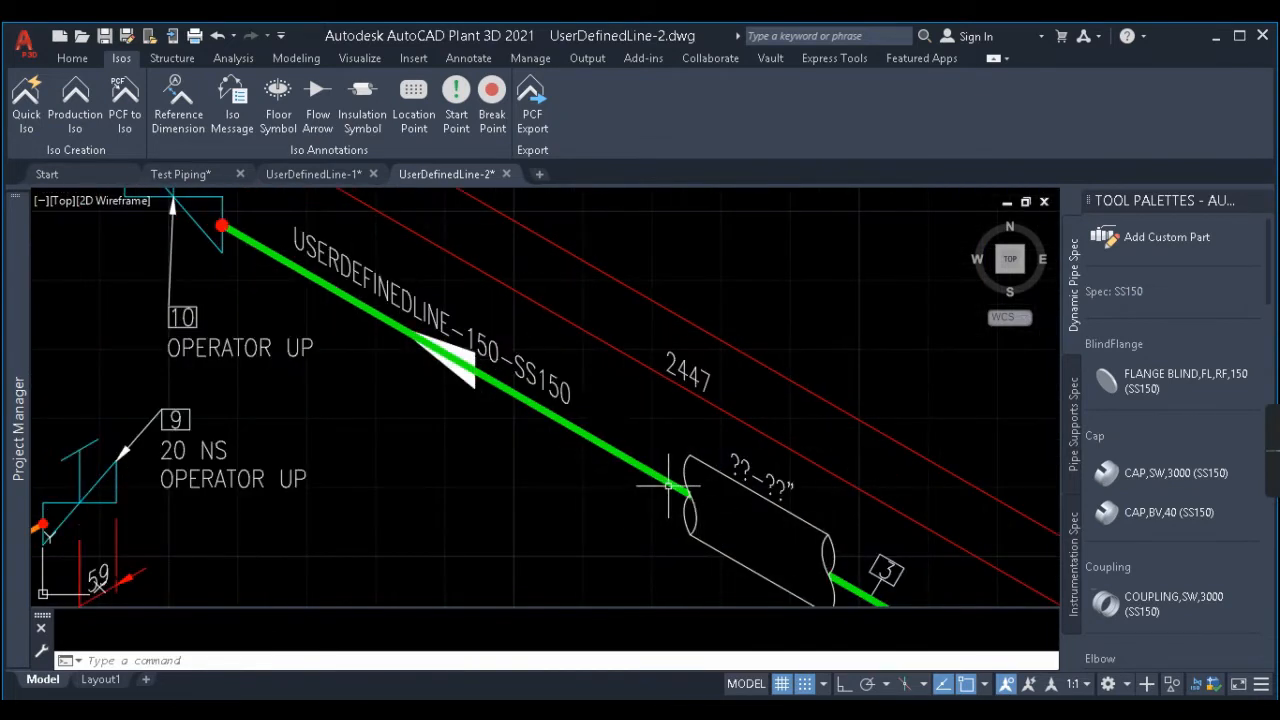
{"action": "scroll", "coordinate": [668, 486], "scroll_direction": "down", "scroll_amount": 4}
{"action": "scroll", "coordinate": [455, 380], "scroll_direction": "up", "scroll_amount": 3}
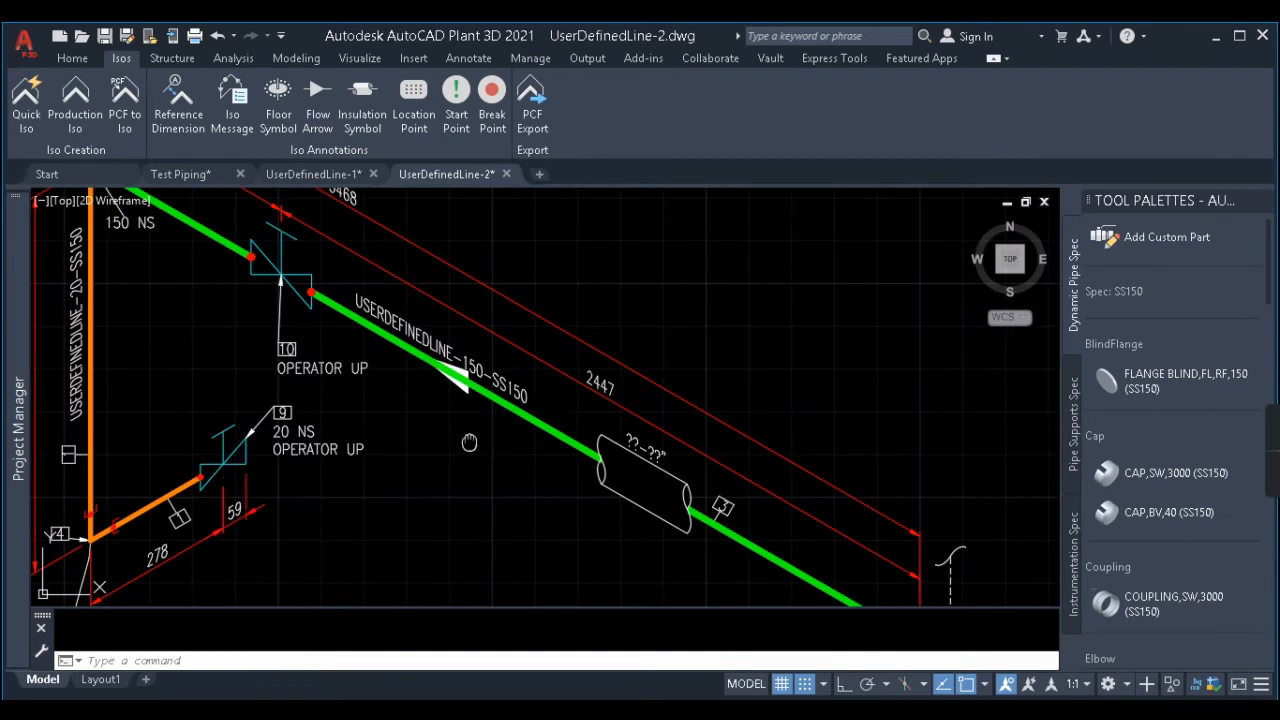
{"action": "middle_click_drag", "start_coordinate": [469, 442], "coordinate": [439, 450]}
{"action": "scroll", "coordinate": [411, 370], "scroll_direction": "up", "scroll_amount": 5}
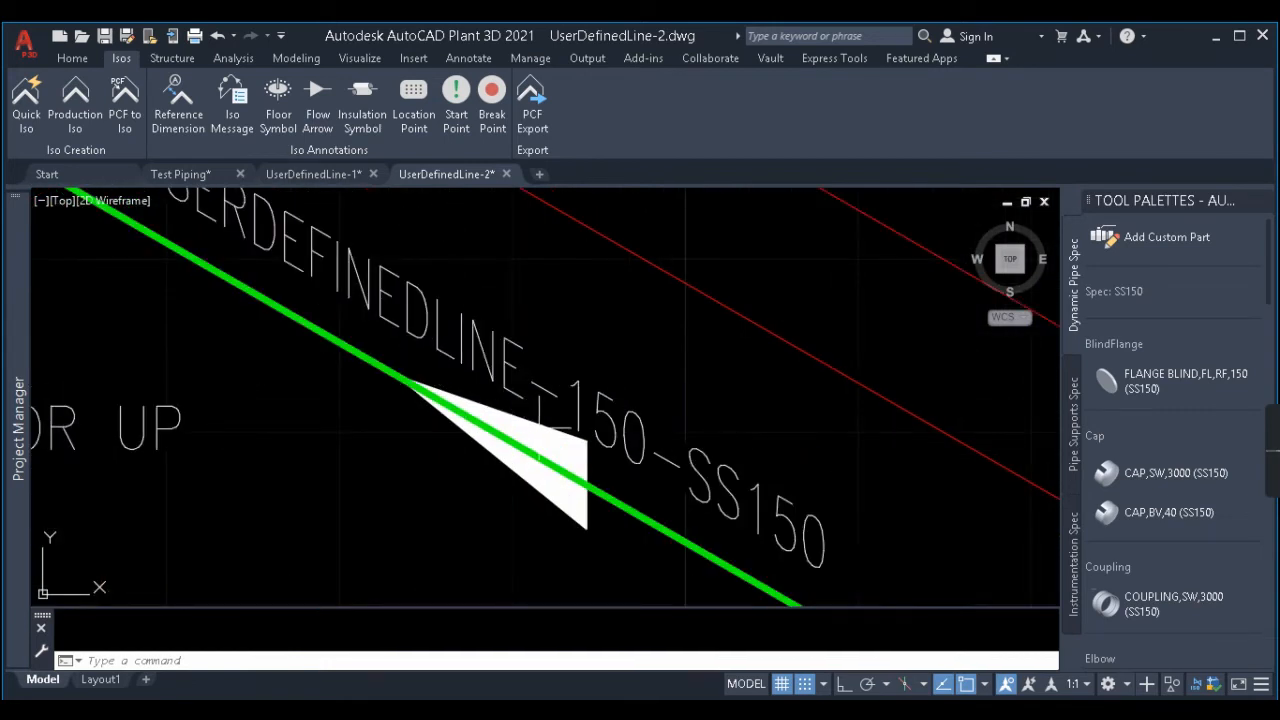
{"action": "scroll", "coordinate": [533, 413], "scroll_direction": "down", "scroll_amount": 5}
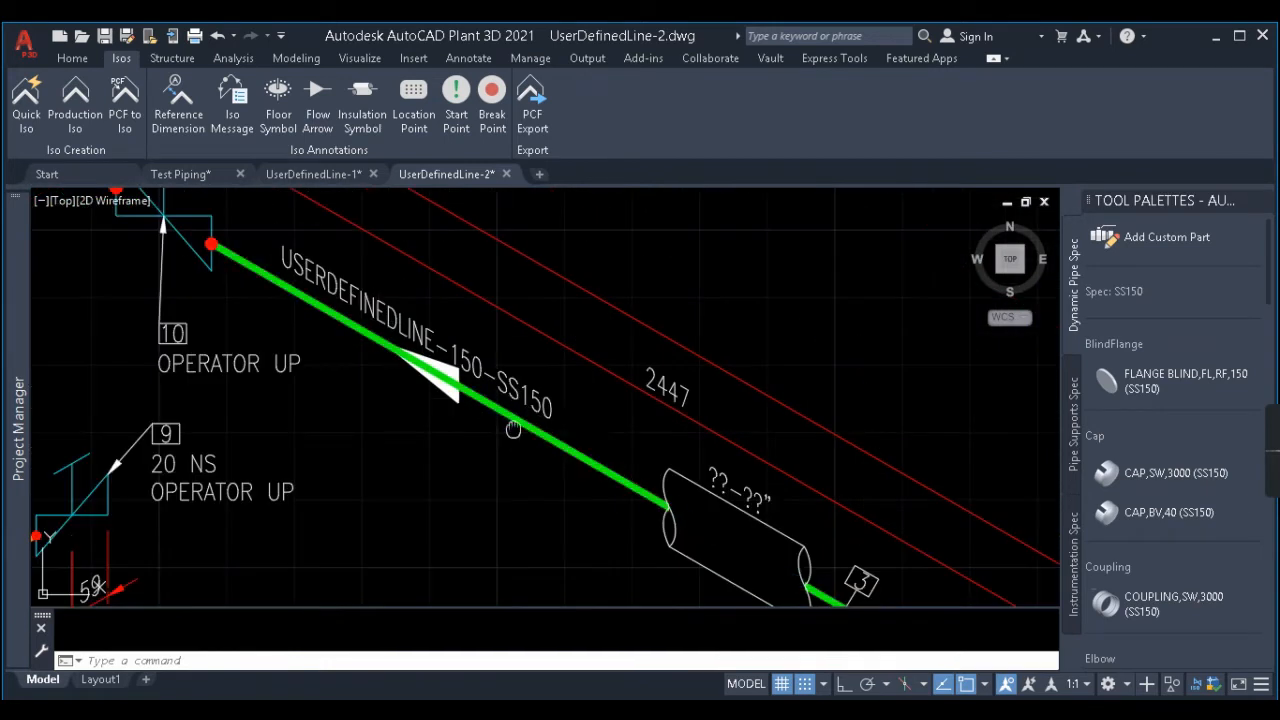
{"action": "scroll", "coordinate": [604, 398], "scroll_direction": "up", "scroll_amount": 2}
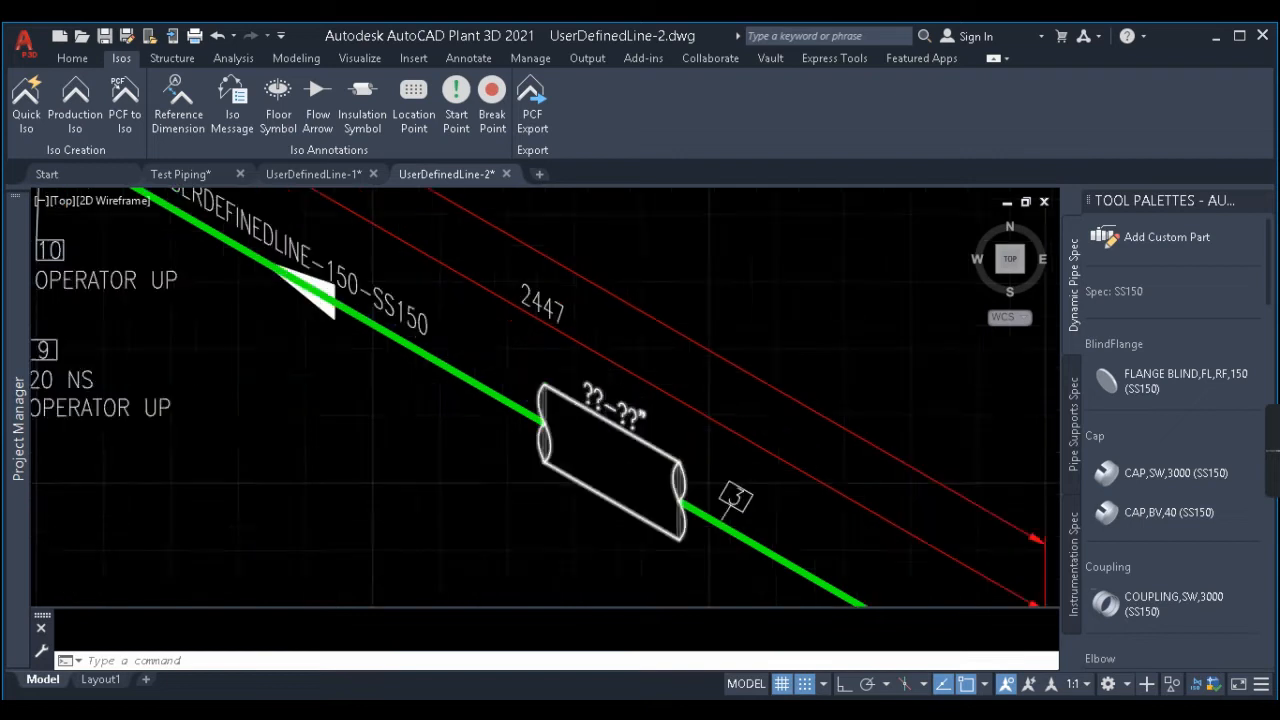
{"action": "scroll", "coordinate": [608, 390], "scroll_direction": "down", "scroll_amount": 2}
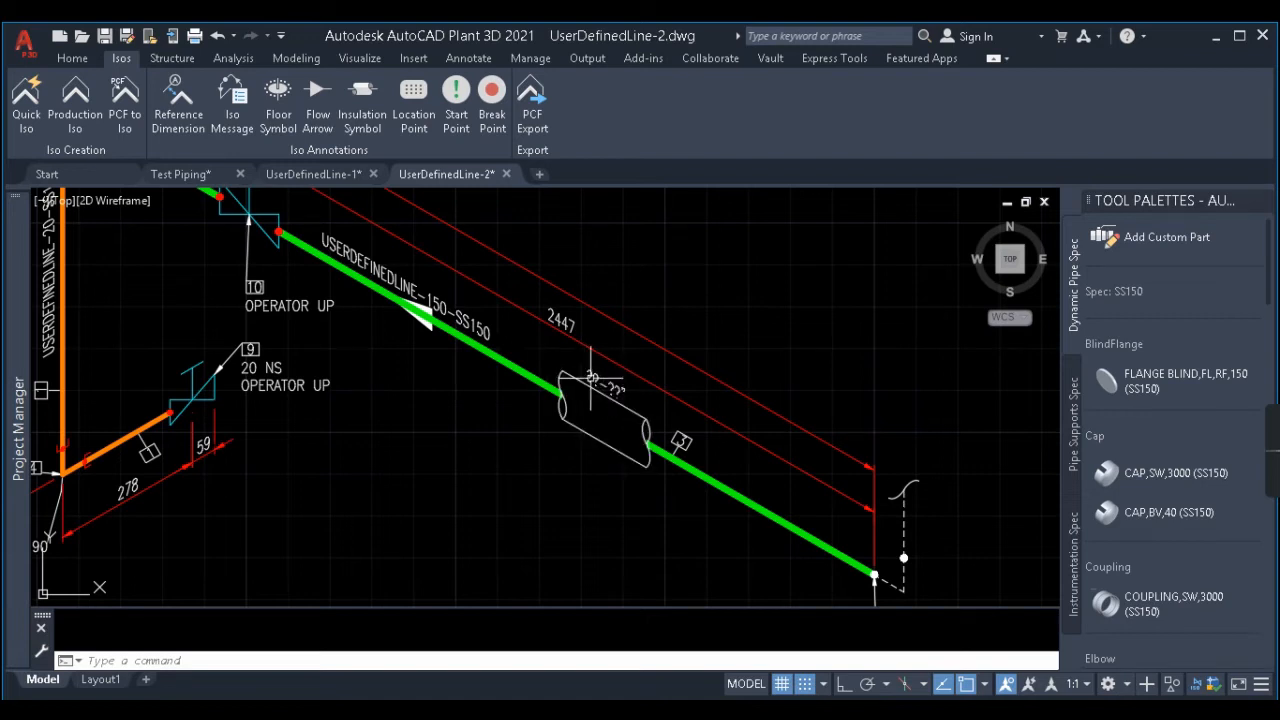
{"action": "scroll", "coordinate": [660, 395], "scroll_direction": "down", "scroll_amount": 2}
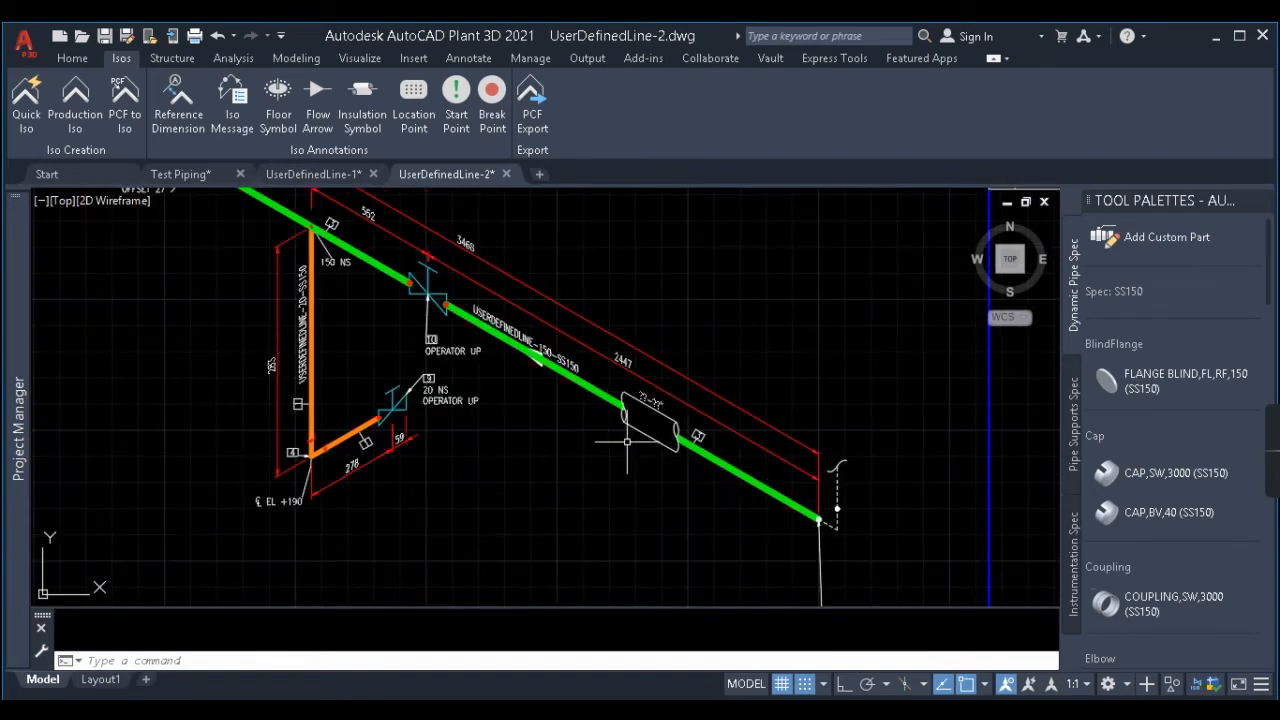
{"action": "scroll", "coordinate": [655, 360], "scroll_direction": "up", "scroll_amount": 2}
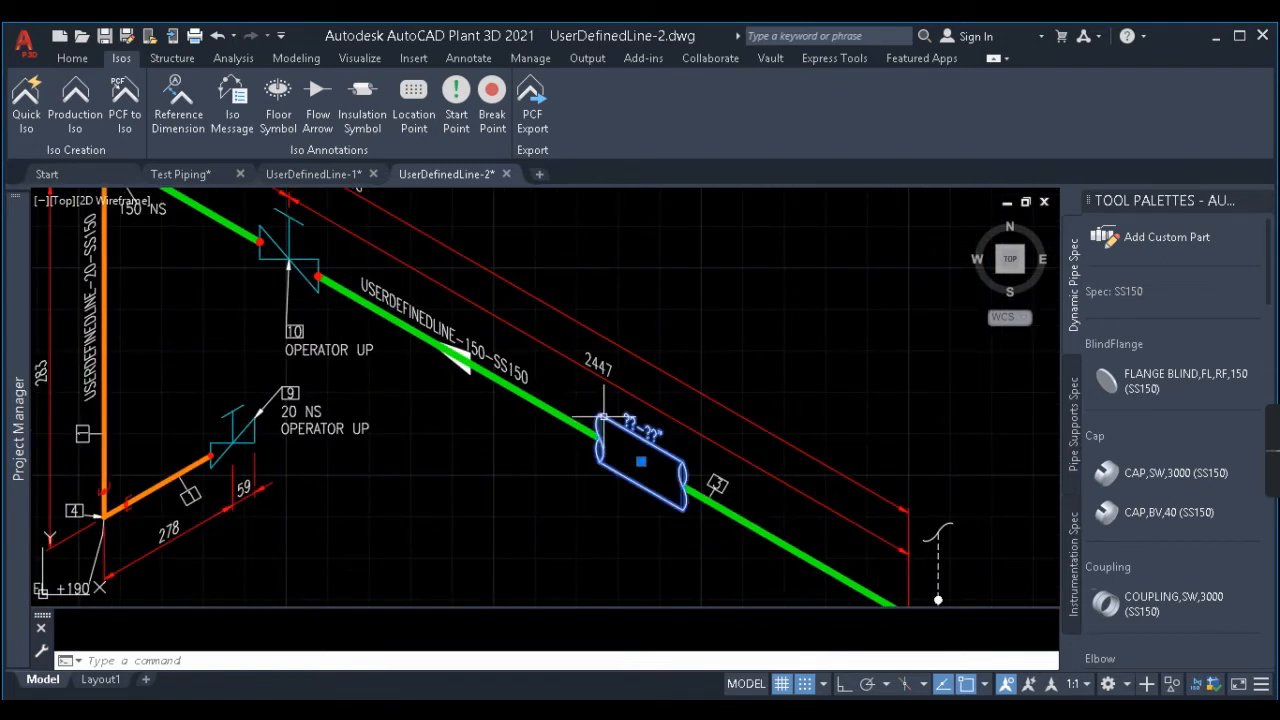
{"action": "scroll", "coordinate": [465, 380], "scroll_direction": "up", "scroll_amount": 2}
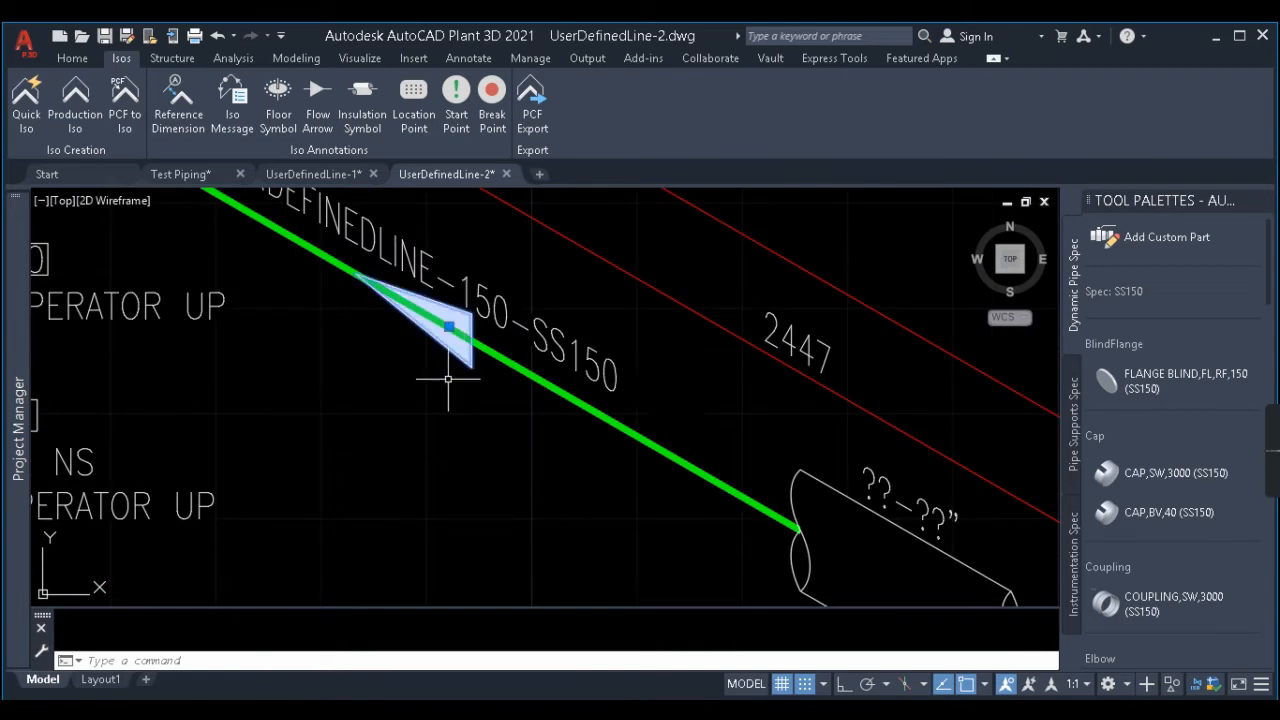
{"action": "scroll", "coordinate": [451, 380], "scroll_direction": "down", "scroll_amount": 4}
Step: Close both generated isometric drawings and return to the Test Piping model
{"action": "left_click", "coordinate": [373, 175]}
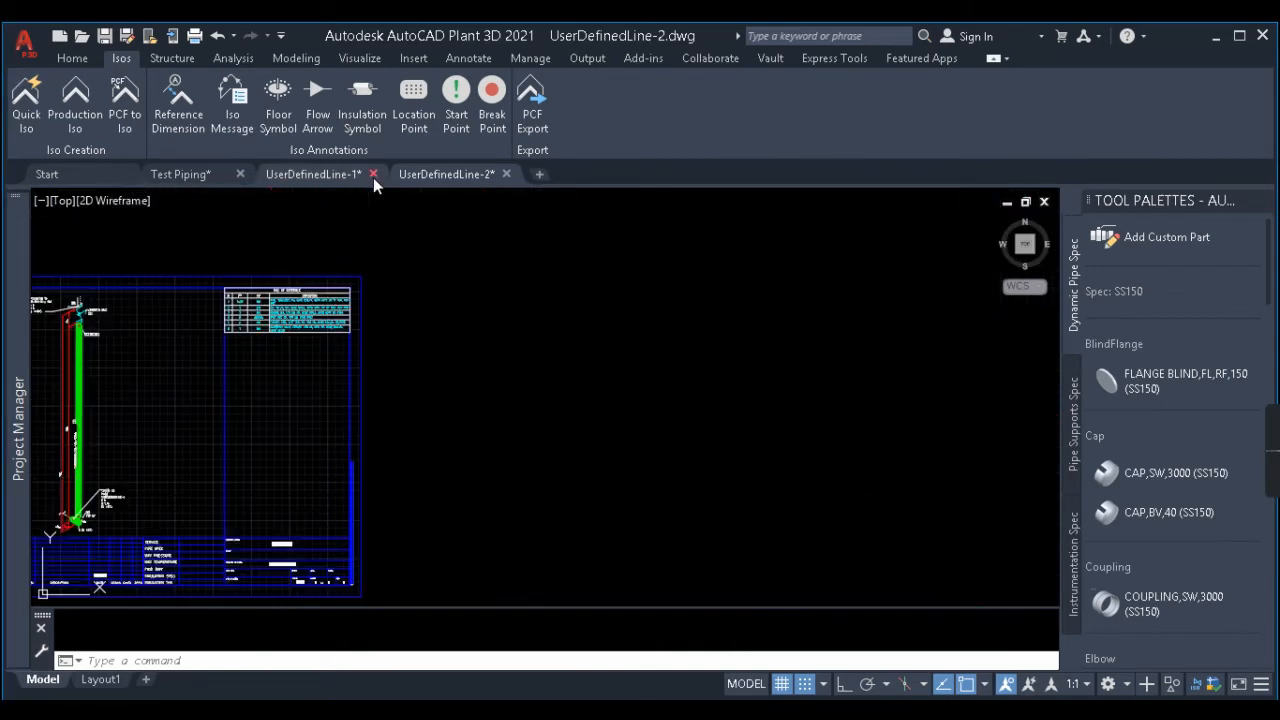
{"action": "left_click", "coordinate": [723, 413]}
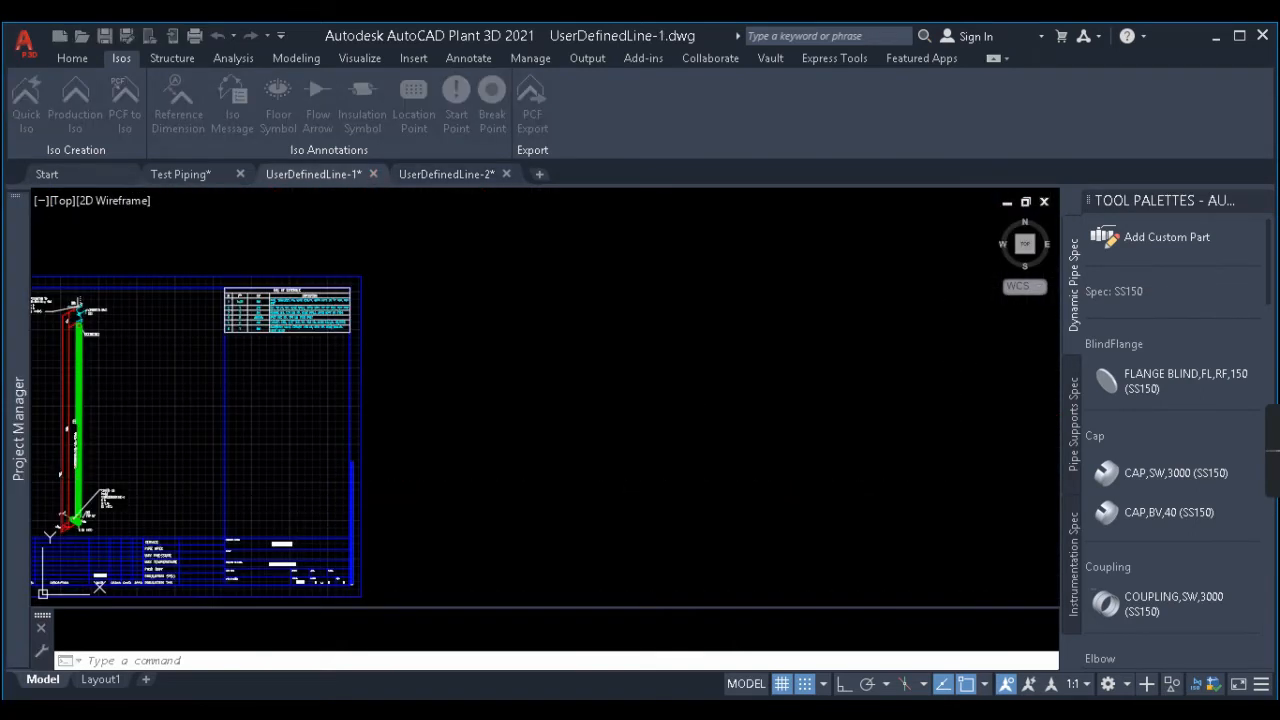
{"action": "left_click", "coordinate": [373, 174]}
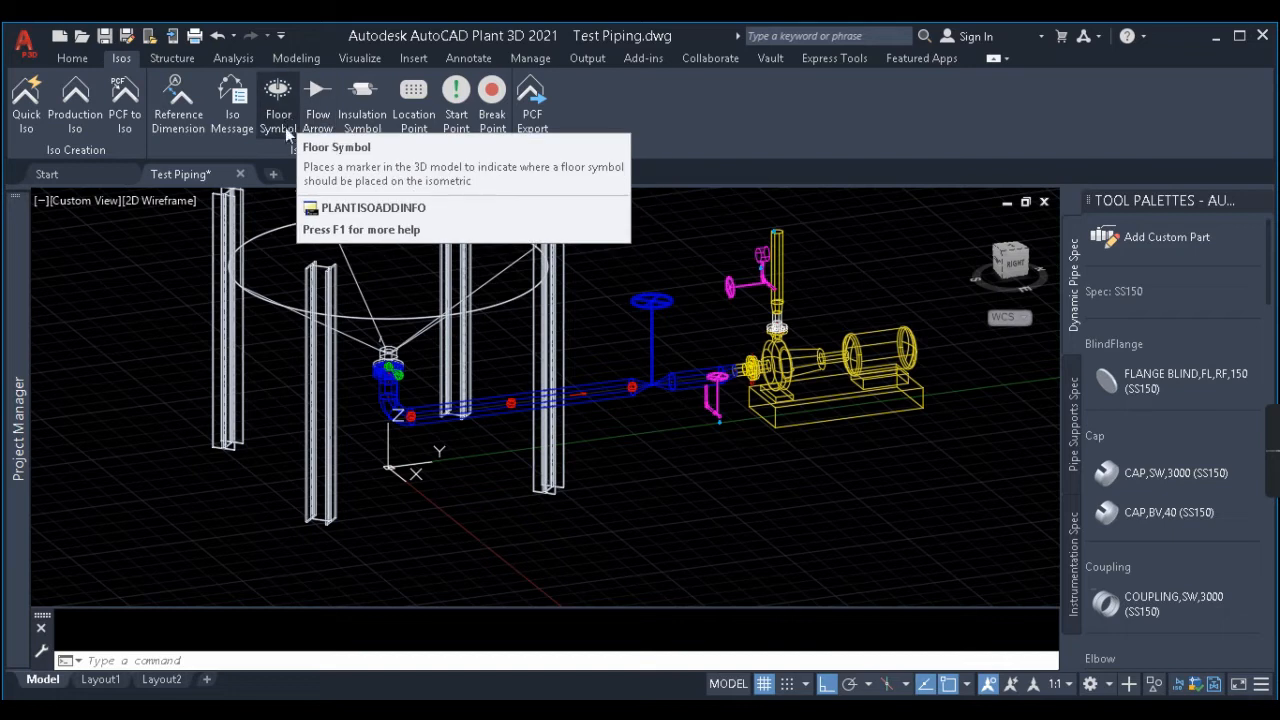
Step: Lengthen the vertical discharge pipe above the pump by stretching its open end upward
{"action": "middle_click_drag", "start_coordinate": [780, 233], "coordinate": [662, 338]}
{"action": "scroll", "coordinate": [662, 338], "scroll_direction": "up", "scroll_amount": 4}
{"action": "left_click", "coordinate": [696, 318]}
{"action": "left_click", "coordinate": [588, 338]}
{"action": "left_click", "coordinate": [647, 325]}
{"action": "scroll", "coordinate": [647, 325], "scroll_direction": "down", "scroll_amount": 4}
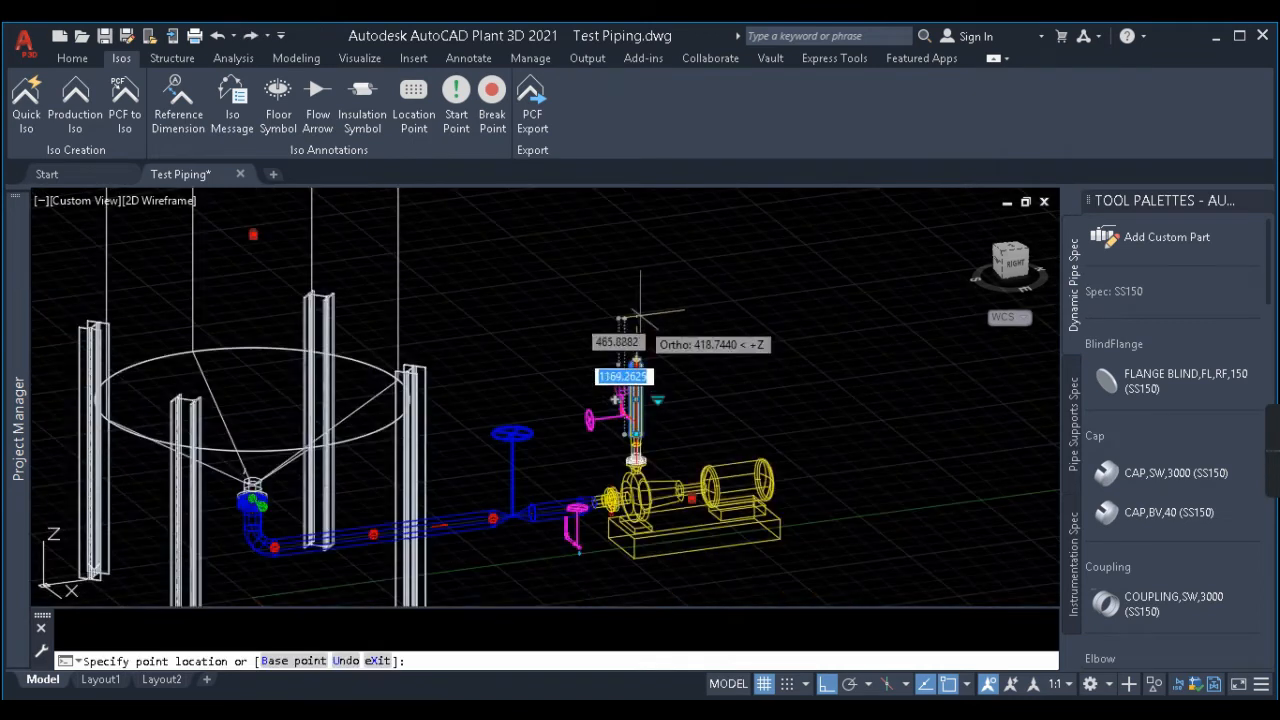
{"action": "key", "text": "Escape"}
Step: Place a floor symbol on the centreline of the vertical discharge pipe, in its upper part below the open end
{"action": "scroll", "coordinate": [659, 327], "scroll_direction": "up", "scroll_amount": 4}
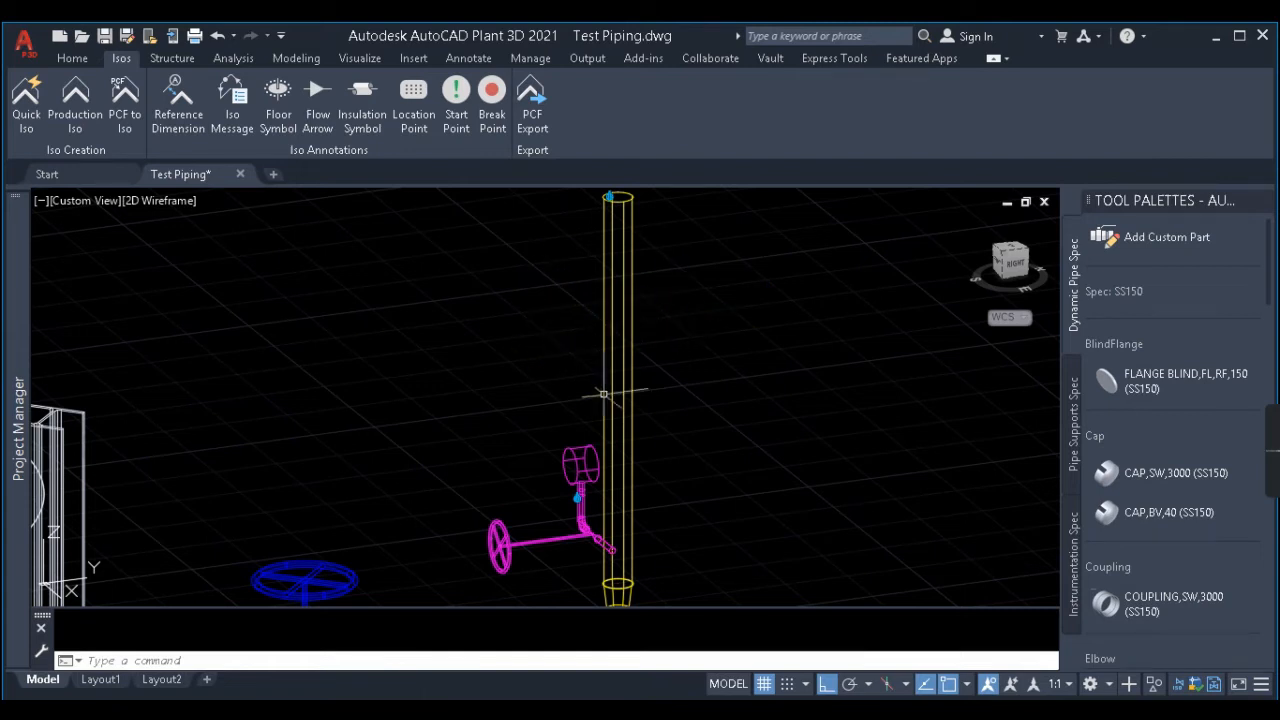
{"action": "left_click", "coordinate": [287, 131]}
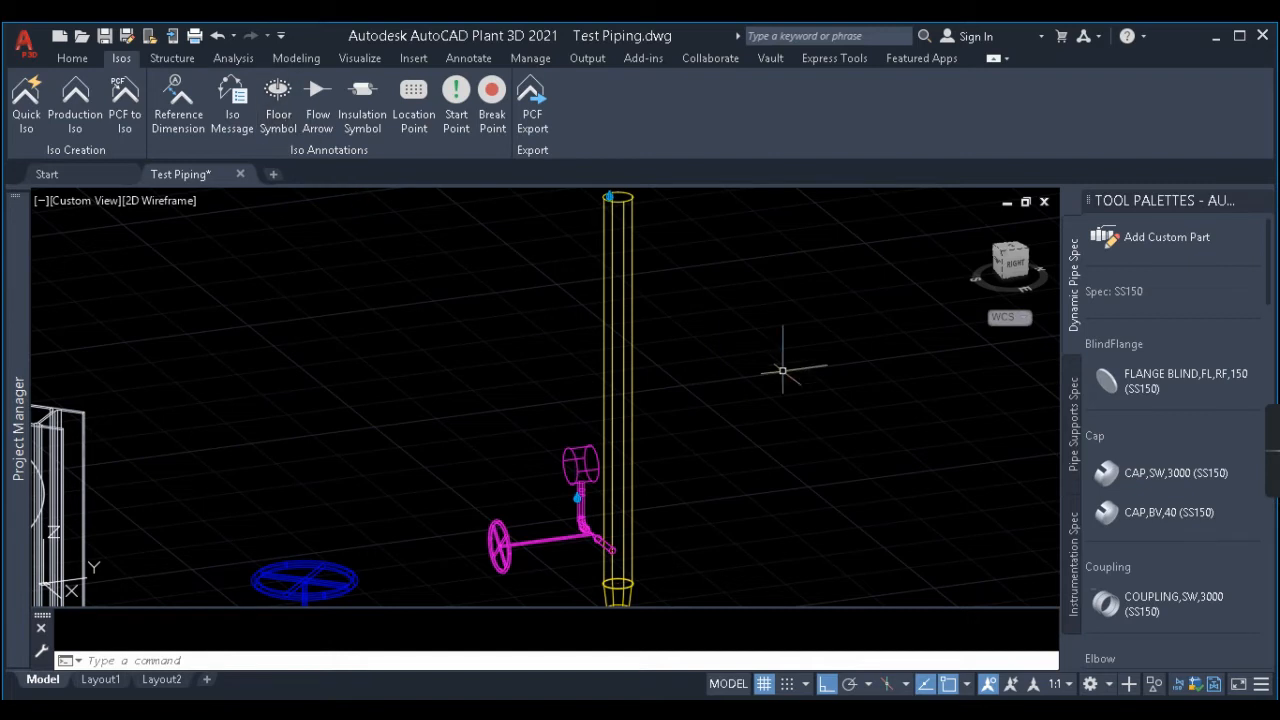
{"action": "left_click", "coordinate": [618, 298]}
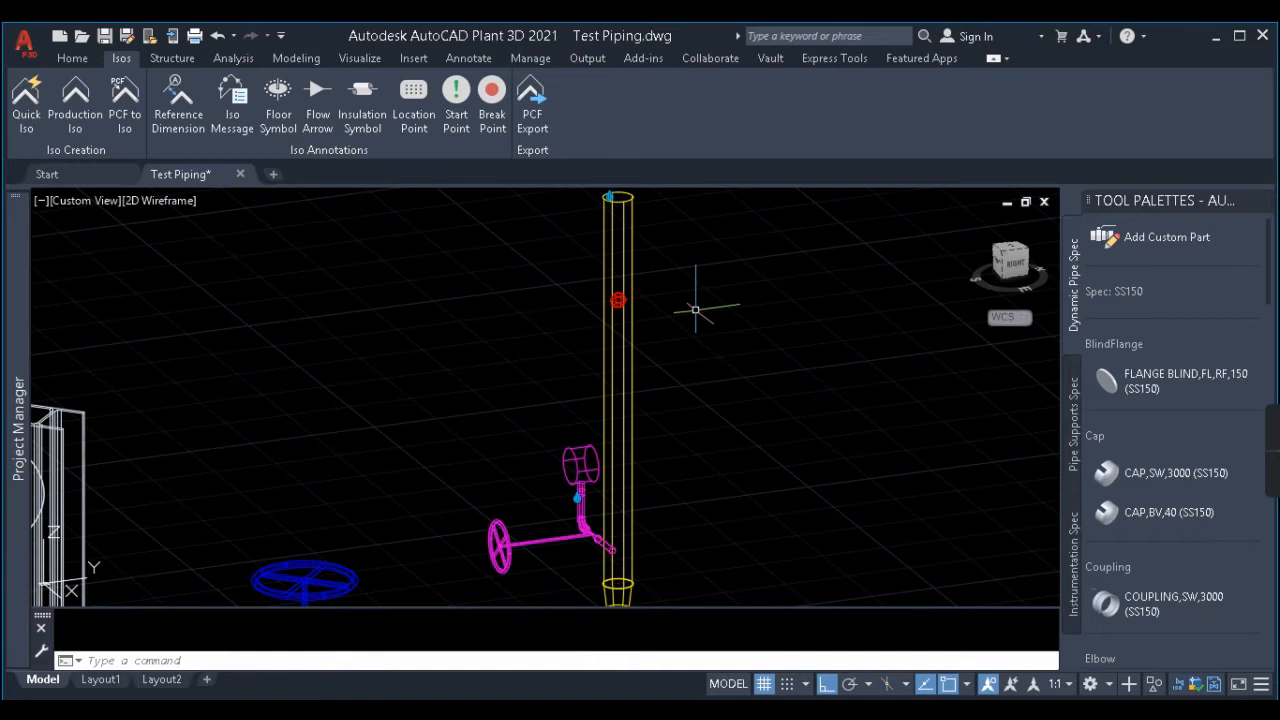
{"action": "scroll", "coordinate": [650, 300], "scroll_direction": "down", "scroll_amount": 3}
{"action": "scroll", "coordinate": [619, 318], "scroll_direction": "up", "scroll_amount": 6}
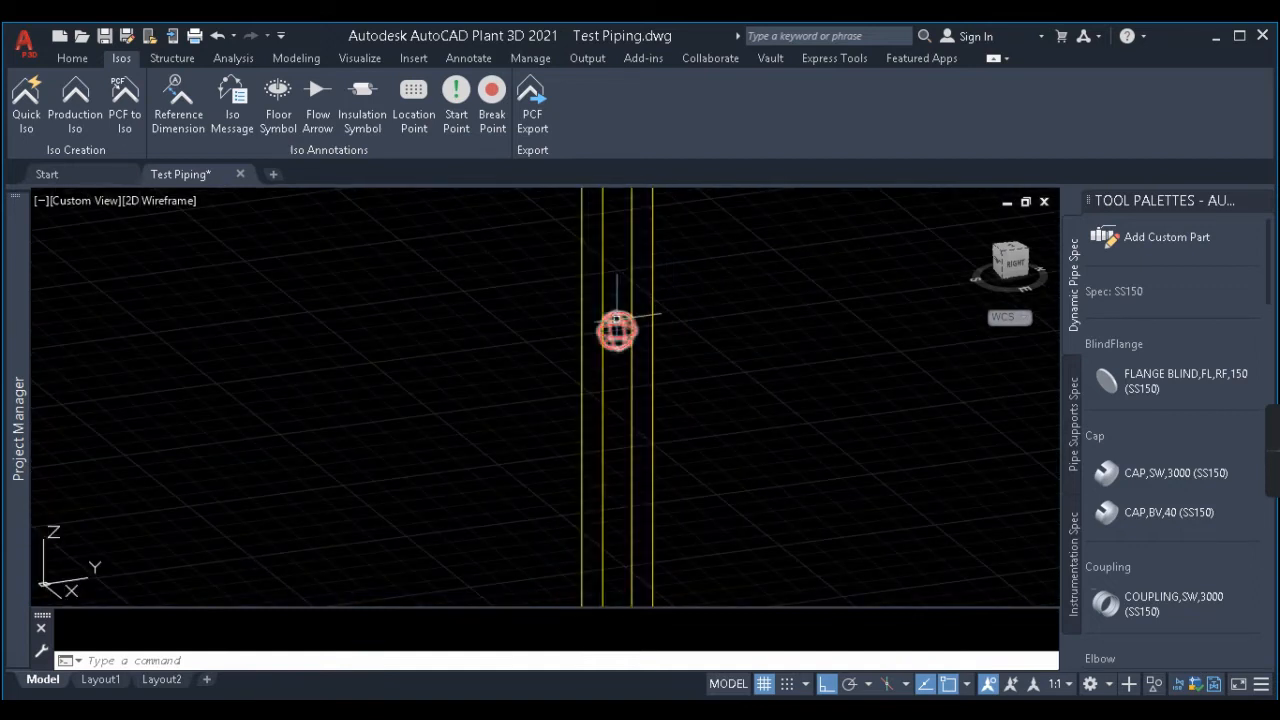
{"action": "scroll", "coordinate": [620, 318], "scroll_direction": "down", "scroll_amount": 6}
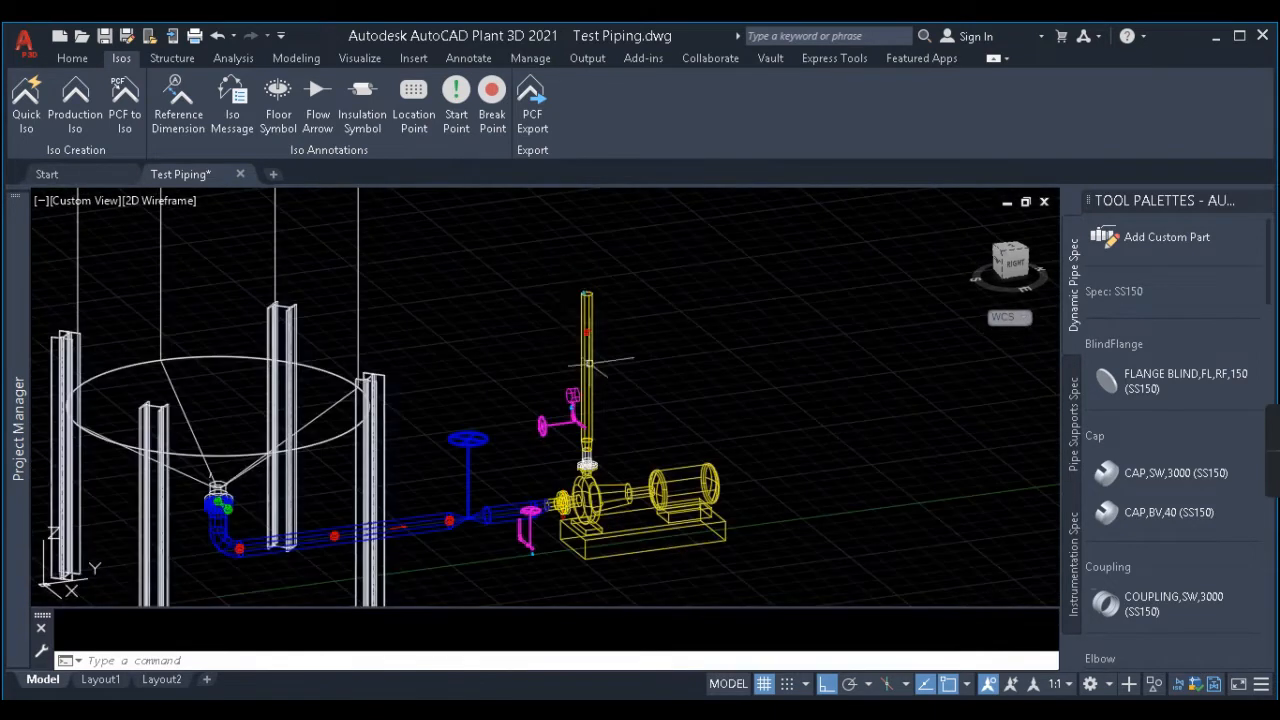
{"action": "left_click", "coordinate": [596, 317]}
{"action": "left_click", "coordinate": [595, 298]}
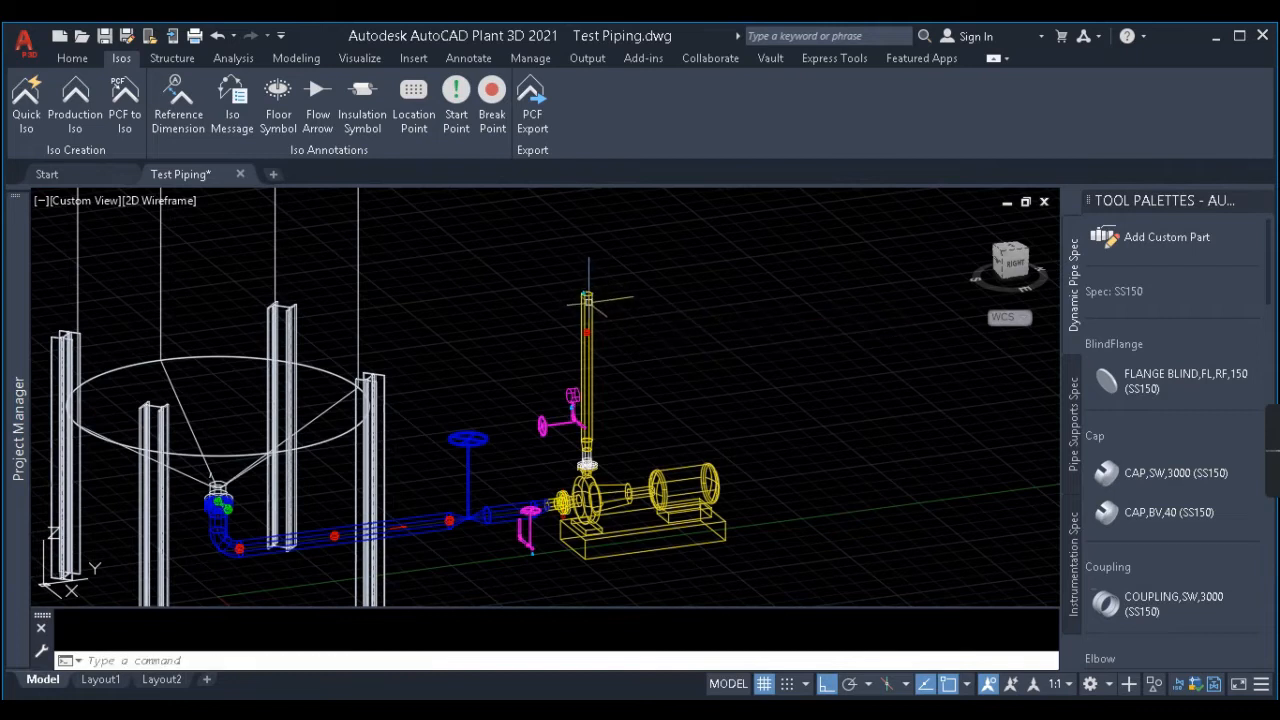
Step: Generate a quick isometric of the vertical discharge pipe together with its connected parts and check the creation results
{"action": "left_click", "coordinate": [592, 309]}
{"action": "right_click", "coordinate": [640, 316]}
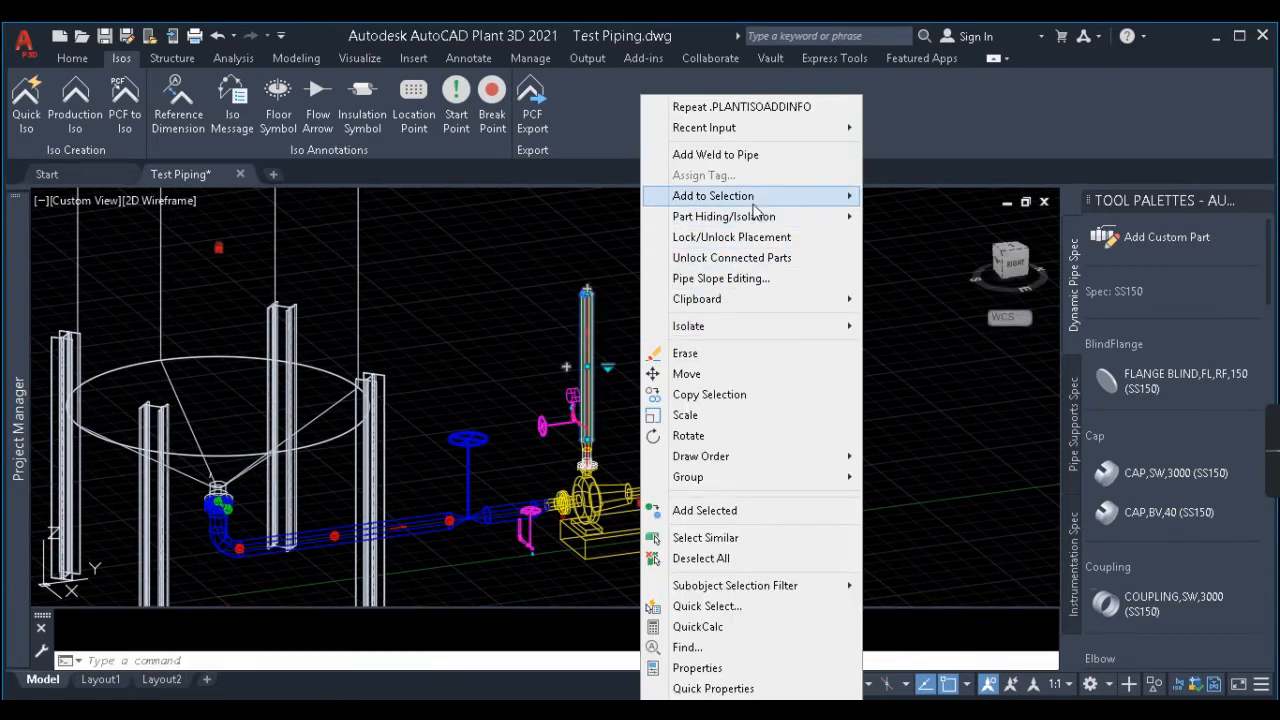
{"action": "mouse_move", "coordinate": [757, 204]}
{"action": "left_click", "coordinate": [1000, 237]}
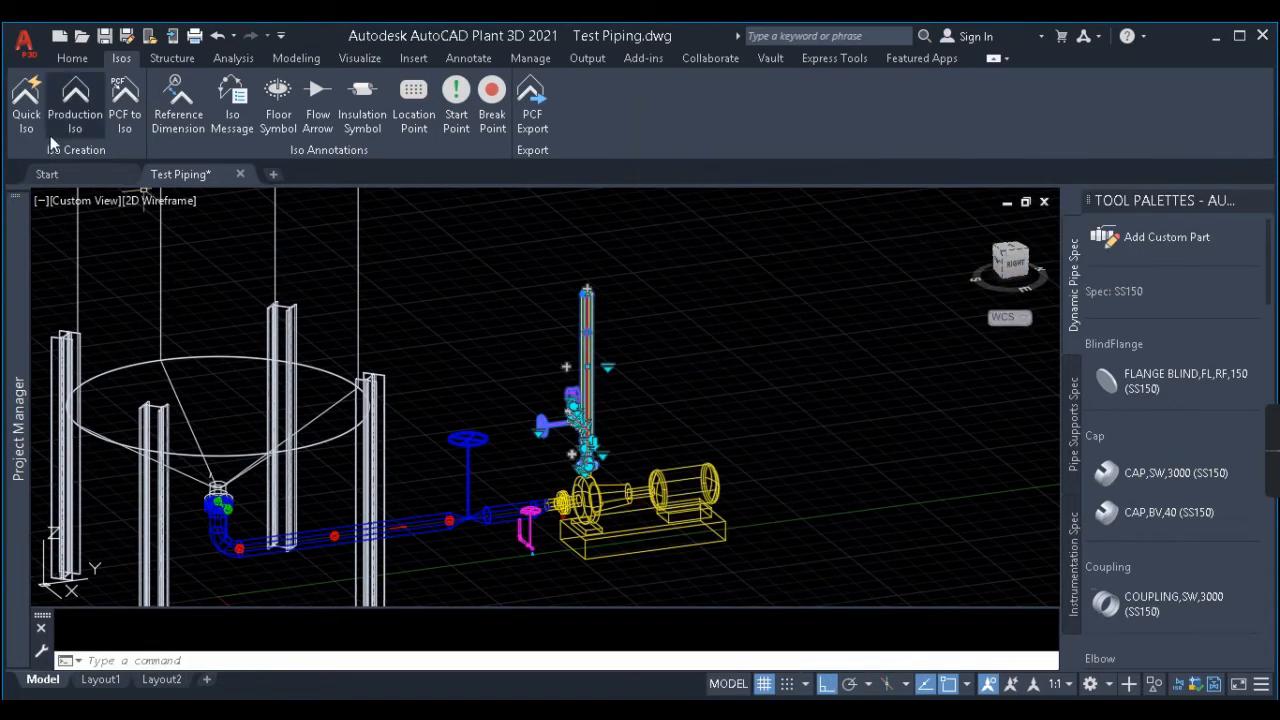
{"action": "left_click", "coordinate": [27, 104]}
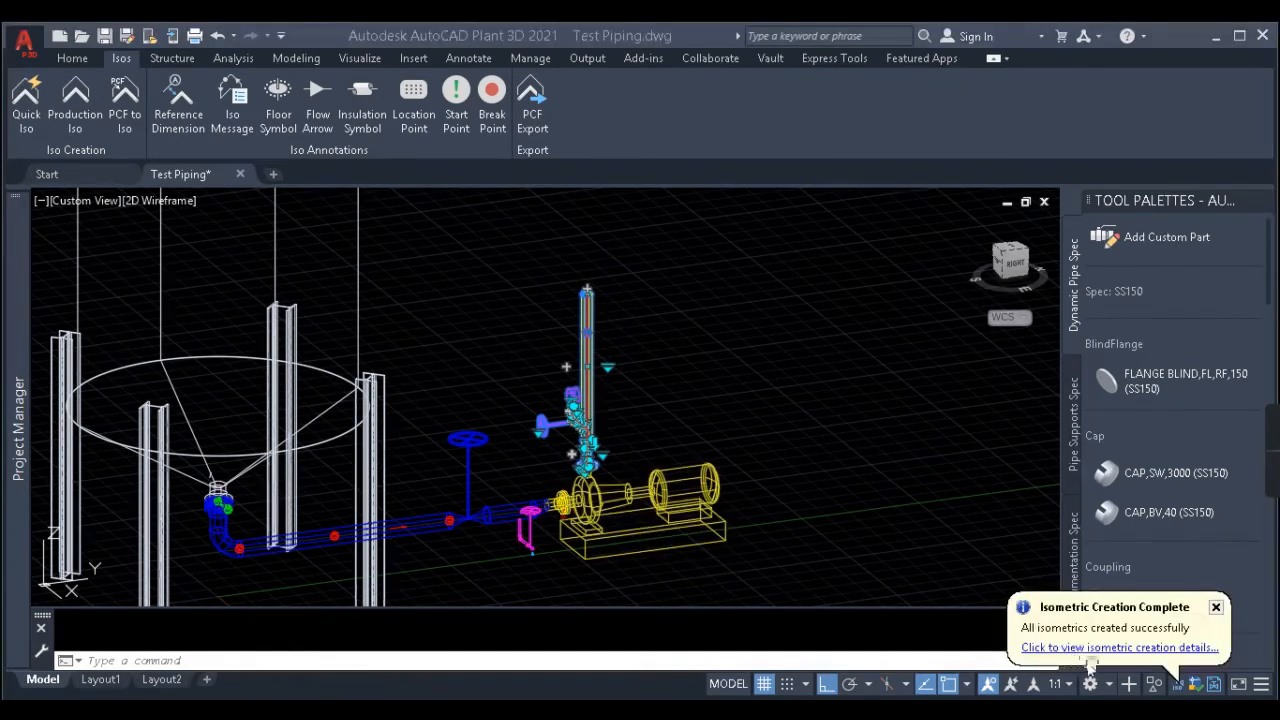
{"action": "left_click", "coordinate": [1086, 648]}
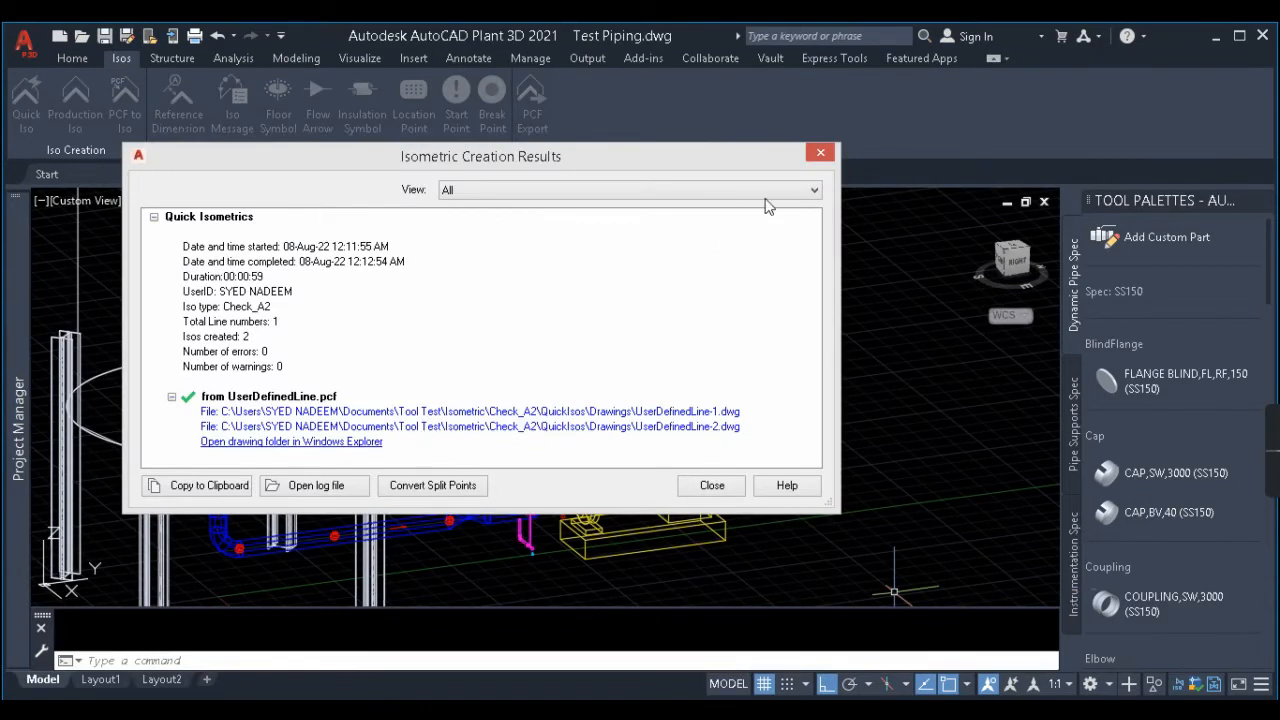
{"action": "left_click", "coordinate": [820, 156]}
Step: Open the generated isometric drawing UserDefinedLine-1.dwg from the isometric creation results
{"action": "scroll", "coordinate": [574, 371], "scroll_direction": "up", "scroll_amount": 10}
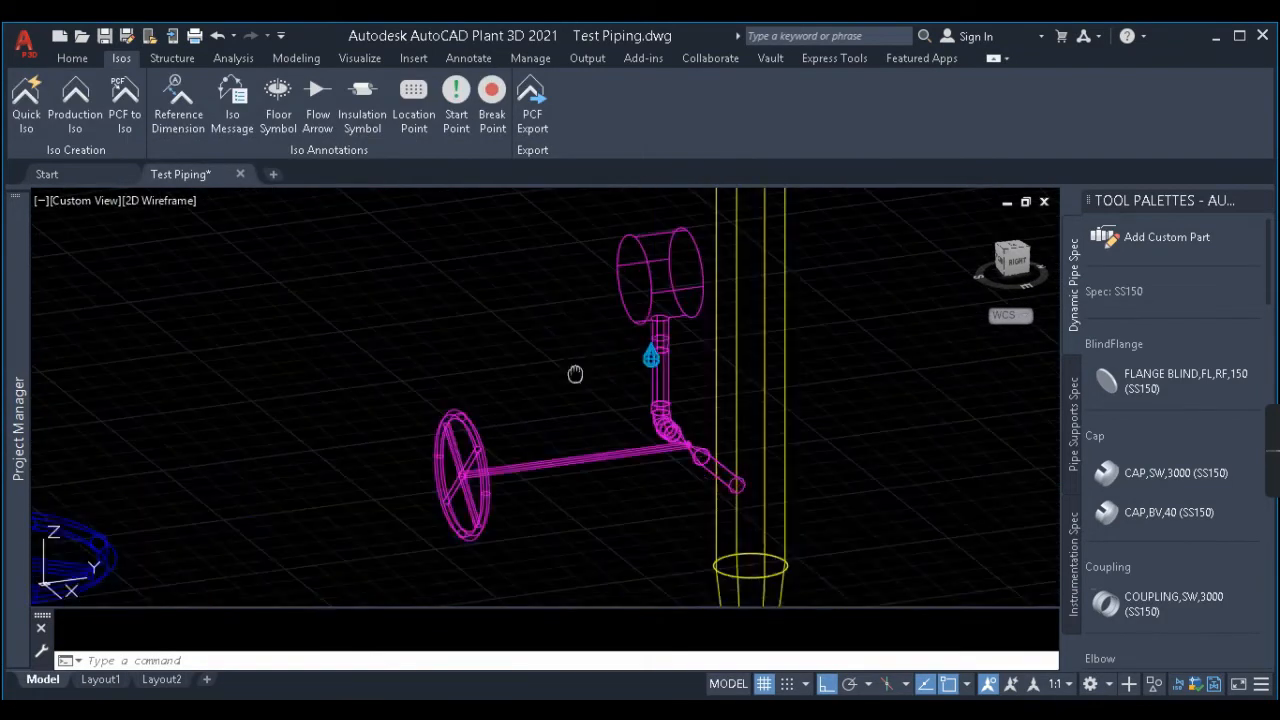
{"action": "scroll", "coordinate": [652, 392], "scroll_direction": "up", "scroll_amount": 3}
{"action": "scroll", "coordinate": [645, 395], "scroll_direction": "down", "scroll_amount": 6}
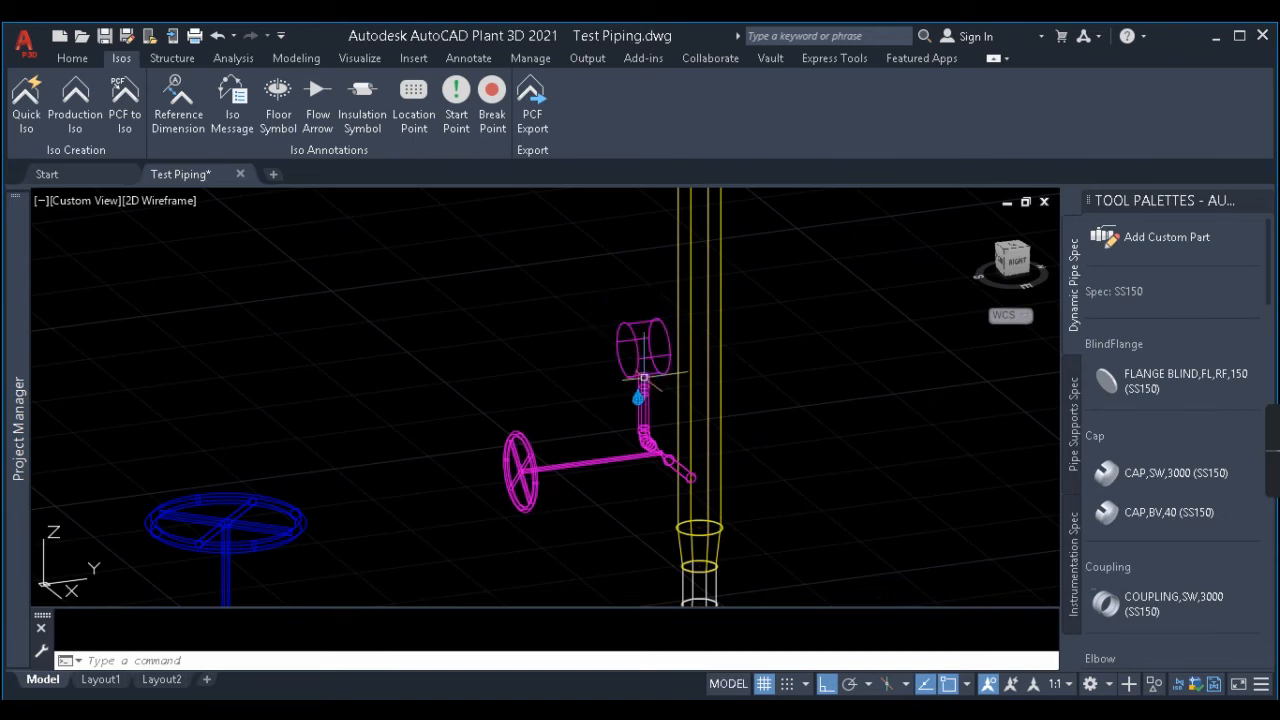
{"action": "scroll", "coordinate": [580, 317], "scroll_direction": "down", "scroll_amount": 5}
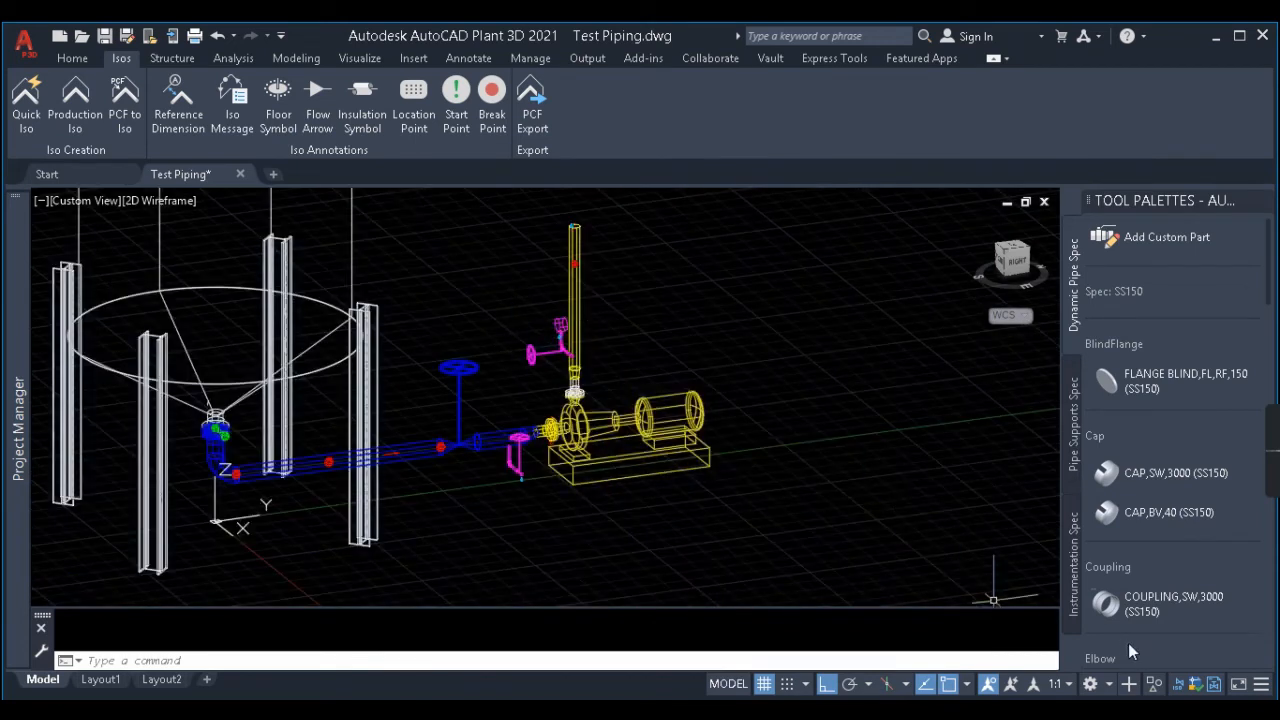
{"action": "left_click", "coordinate": [1181, 686]}
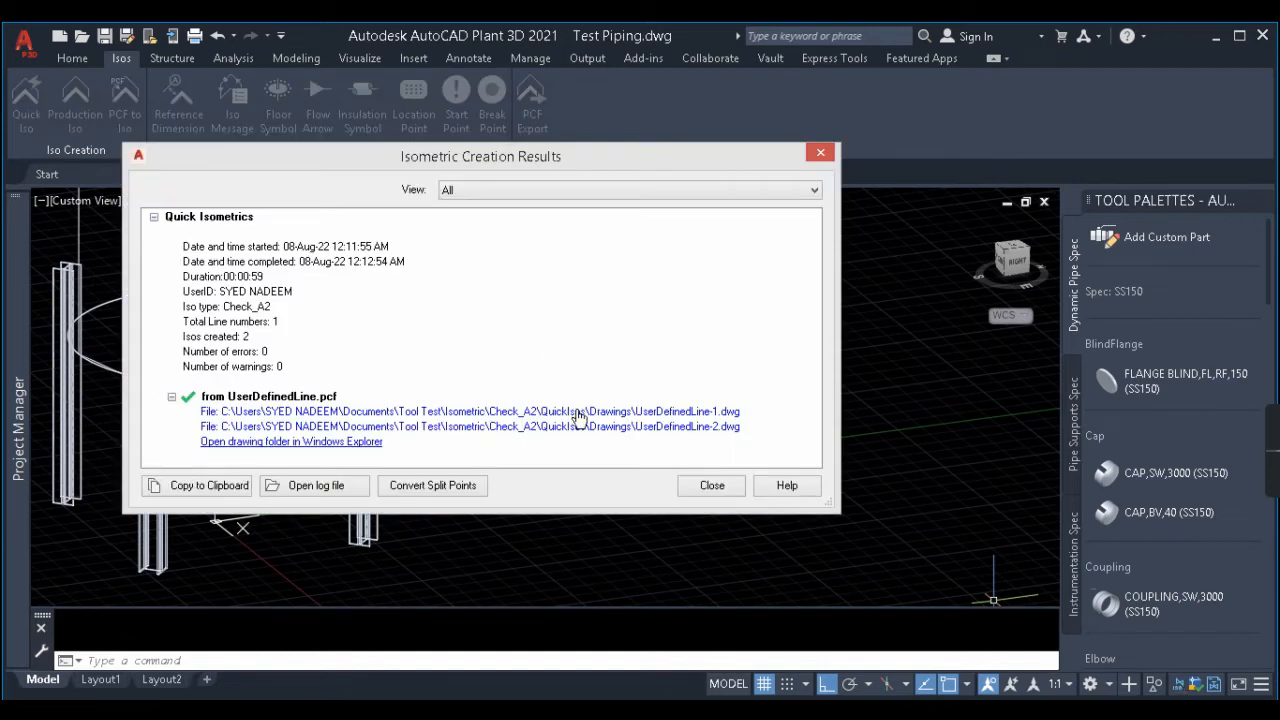
{"action": "left_click", "coordinate": [577, 412]}
Step: Examine the 20 NS valved branch on the isometric, including its open-end coordinates, dimensions and valve operator direction
{"action": "middle_click_drag", "start_coordinate": [253, 445], "coordinate": [695, 447]}
{"action": "scroll", "coordinate": [533, 326], "scroll_direction": "up", "scroll_amount": 2}
{"action": "scroll", "coordinate": [533, 326], "scroll_direction": "up", "scroll_amount": 3}
{"action": "scroll", "coordinate": [465, 405], "scroll_direction": "up", "scroll_amount": 3}
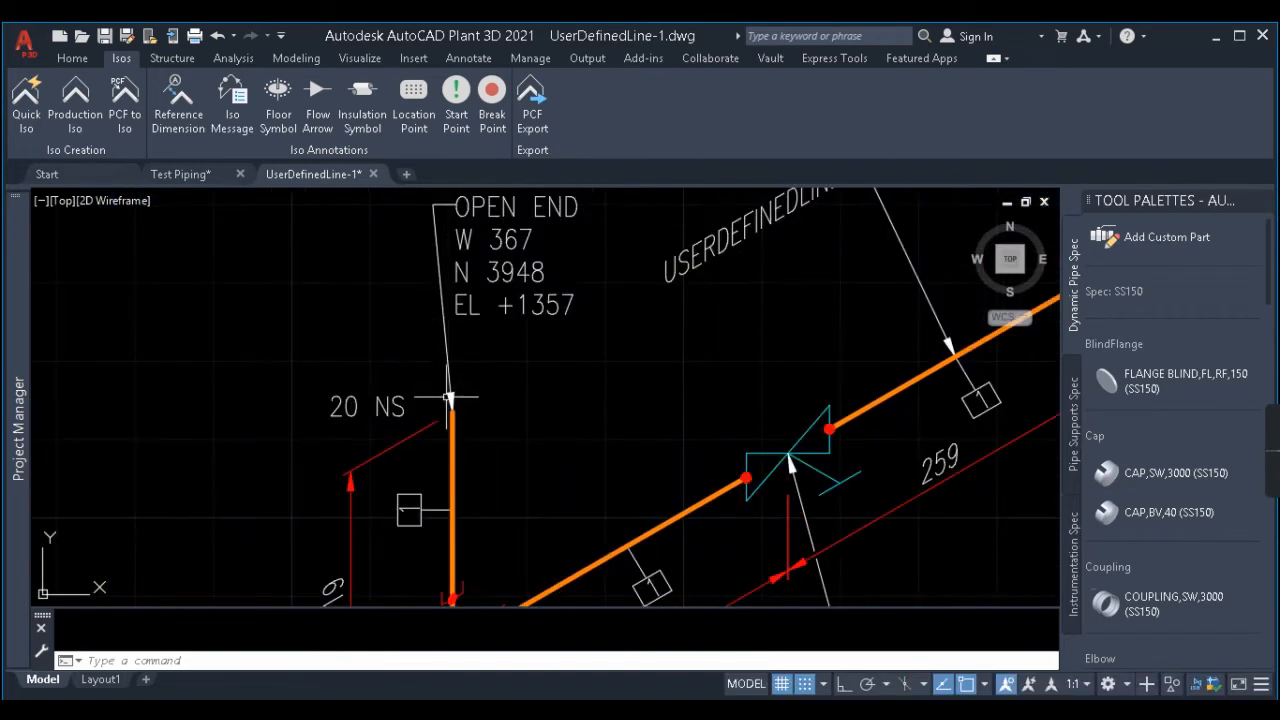
{"action": "scroll", "coordinate": [449, 398], "scroll_direction": "down", "scroll_amount": 2}
{"action": "scroll", "coordinate": [449, 398], "scroll_direction": "down", "scroll_amount": 2}
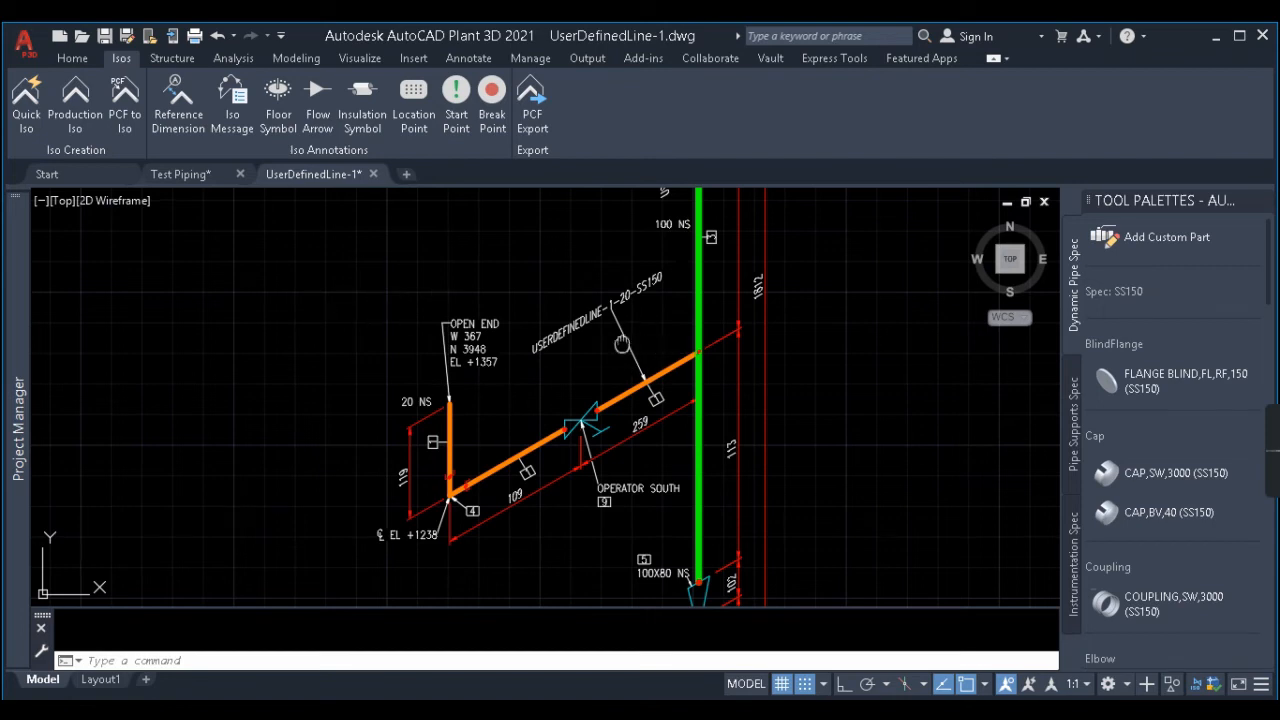
{"action": "scroll", "coordinate": [622, 344], "scroll_direction": "down", "scroll_amount": 3}
{"action": "scroll", "coordinate": [400, 440], "scroll_direction": "up", "scroll_amount": 3}
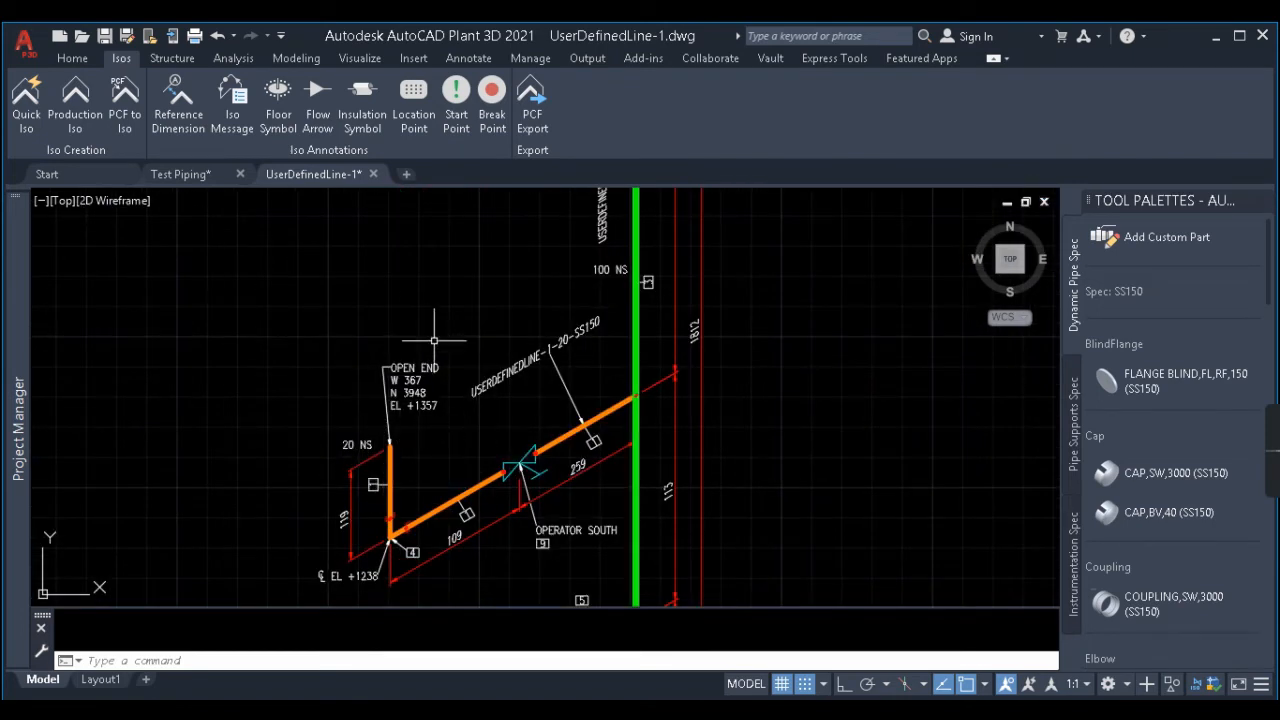
Step: Examine the floor symbol on the vertical 100 NS pipe run of the isometric and its position along the line
{"action": "middle_click_drag", "start_coordinate": [539, 302], "coordinate": [523, 477]}
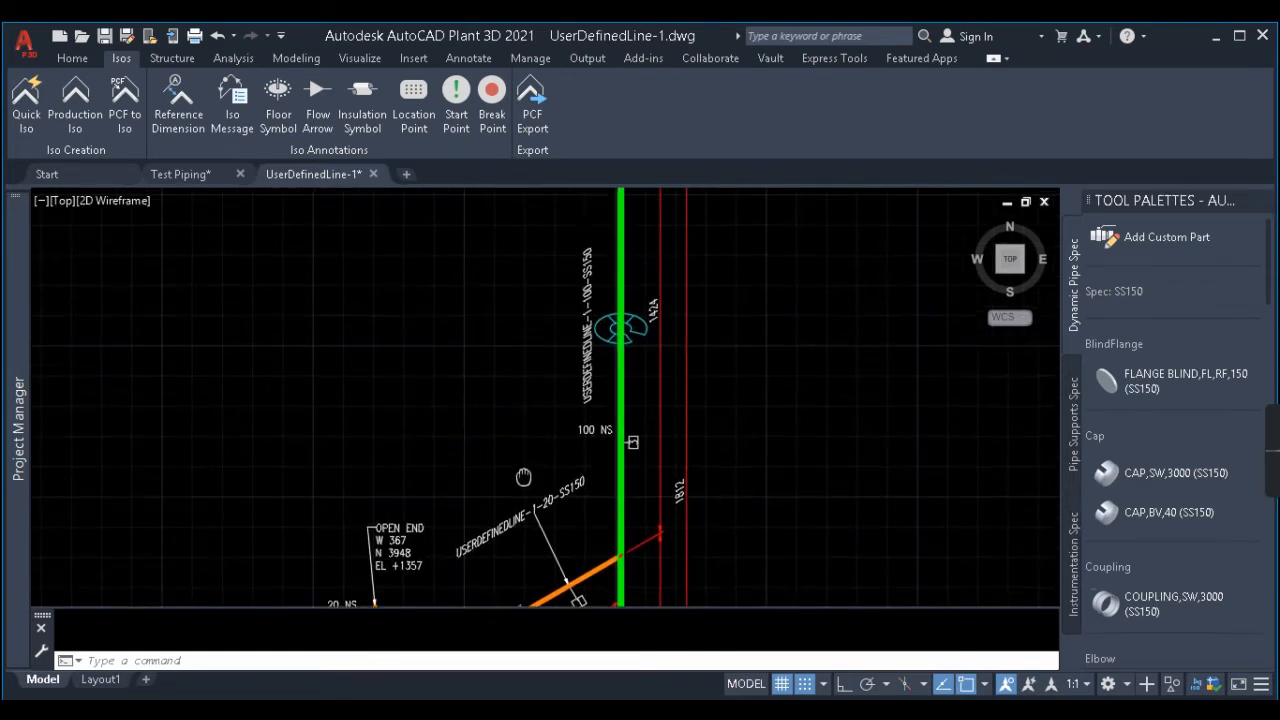
{"action": "mouse_move", "coordinate": [610, 395]}
{"action": "middle_mouse_down"}
{"action": "mouse_move", "coordinate": [594, 440]}
{"action": "mouse_move", "coordinate": [587, 391]}
{"action": "middle_mouse_up"}
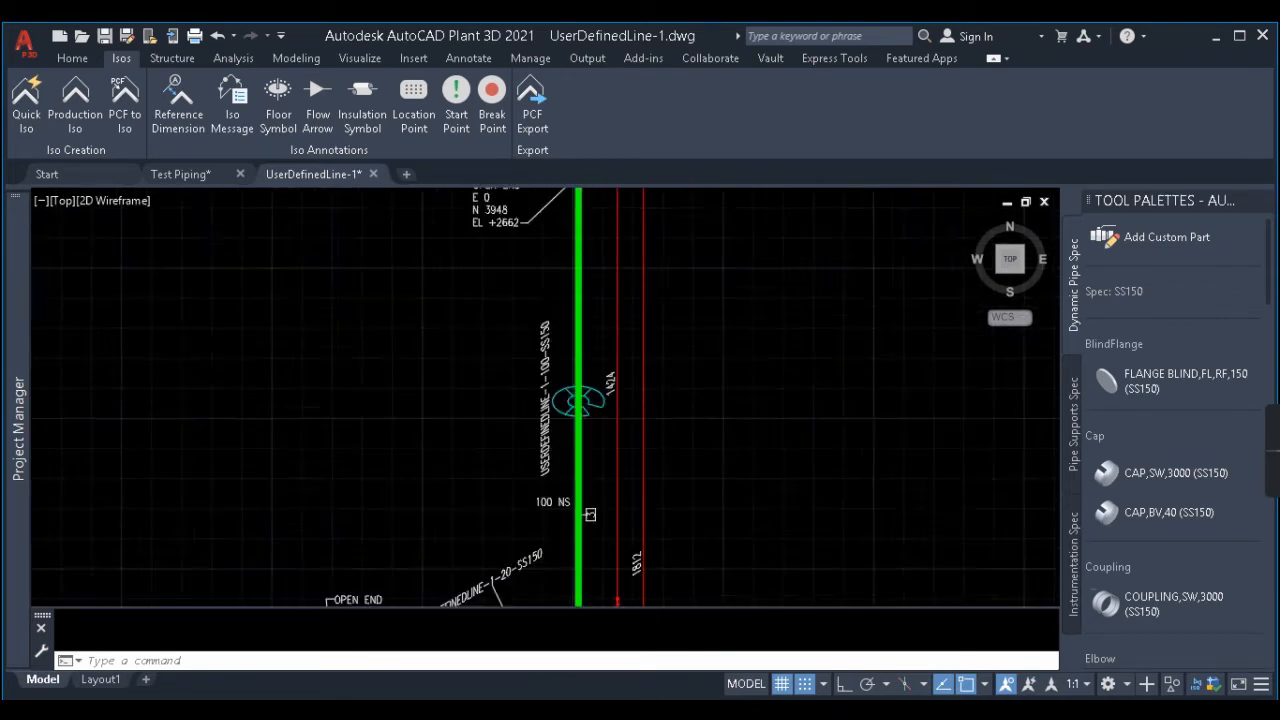
{"action": "scroll", "coordinate": [560, 389], "scroll_direction": "down", "scroll_amount": 2}
{"action": "scroll", "coordinate": [560, 383], "scroll_direction": "up", "scroll_amount": 5}
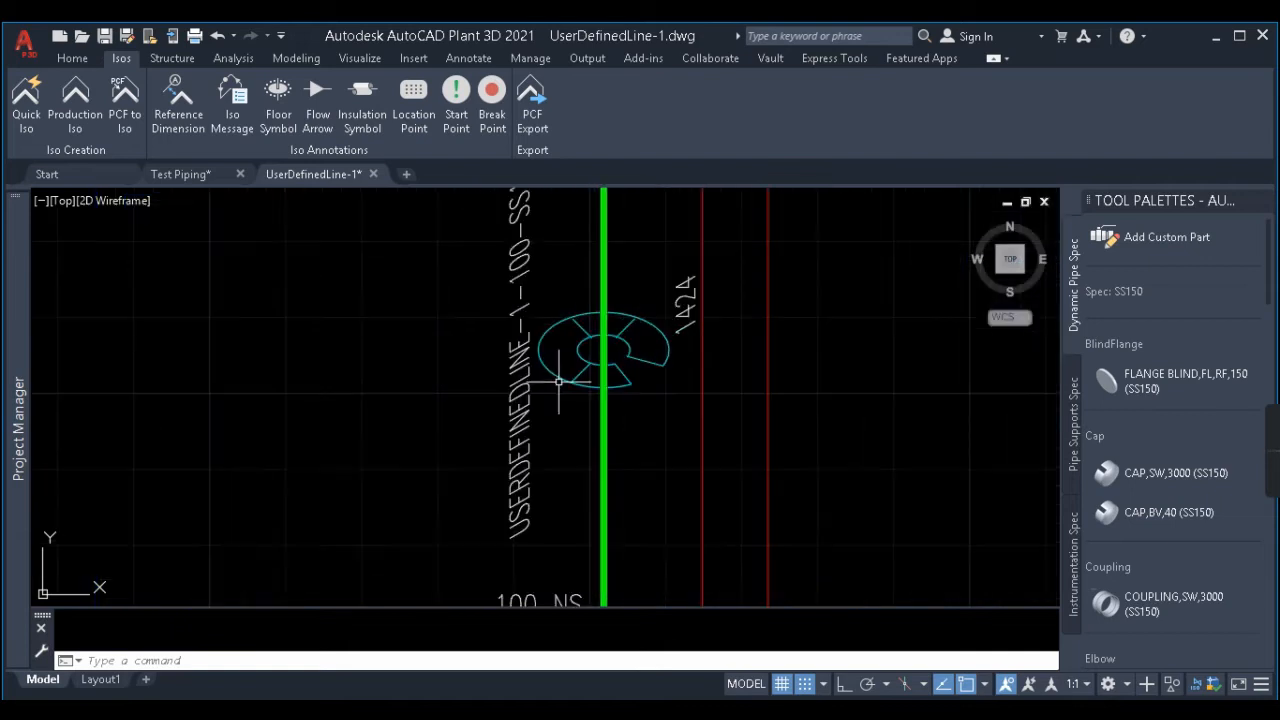
{"action": "left_click", "coordinate": [567, 283]}
{"action": "left_click", "coordinate": [570, 414]}
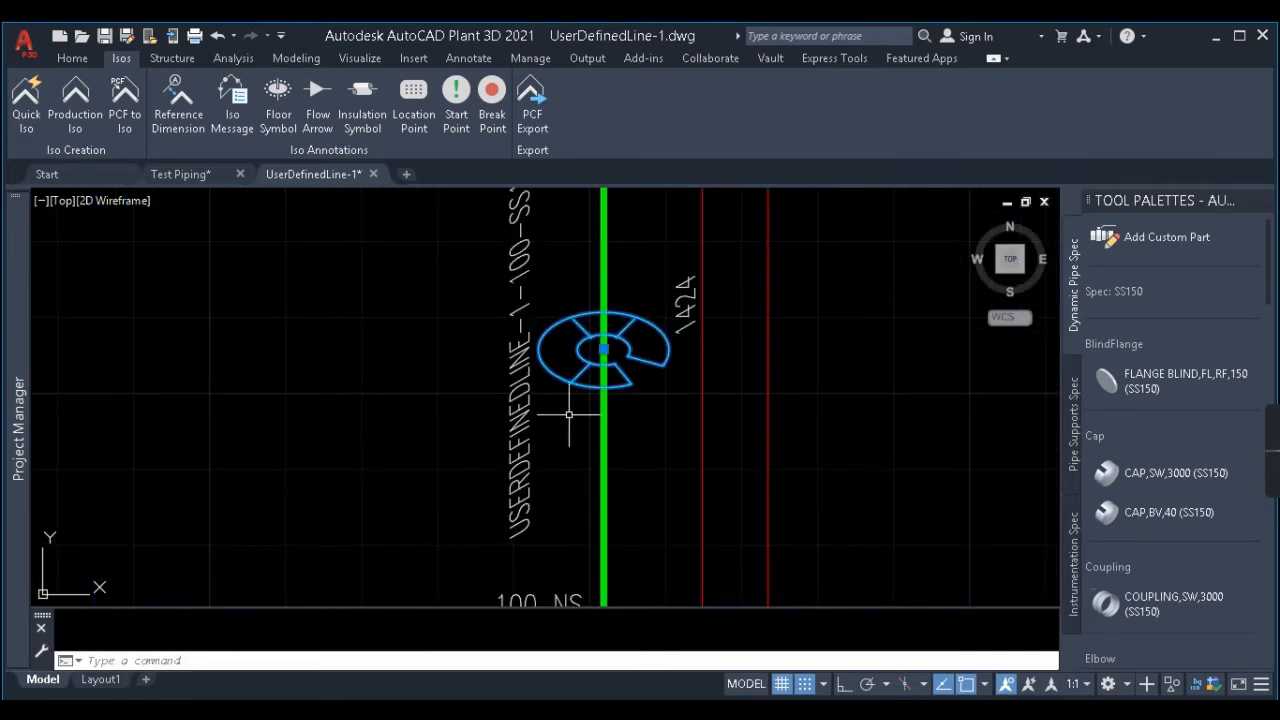
{"action": "scroll", "coordinate": [634, 380], "scroll_direction": "down", "scroll_amount": 3}
{"action": "key", "text": "Escape"}
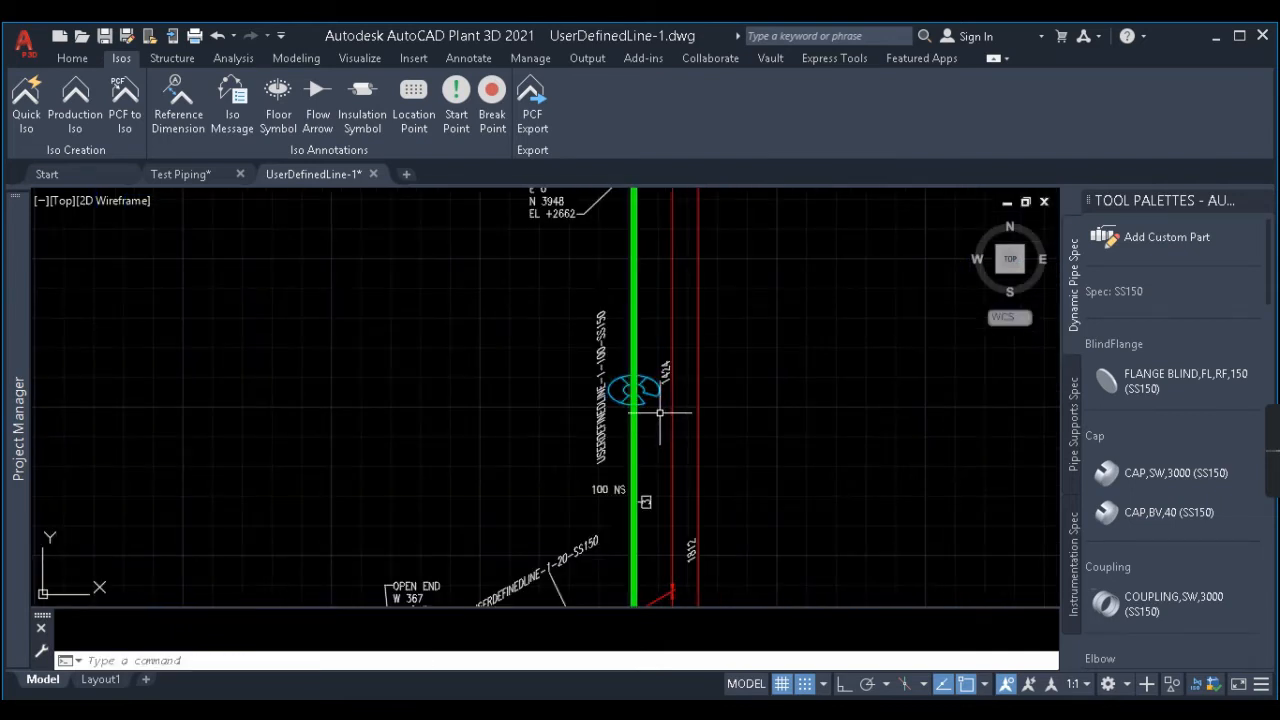
{"action": "middle_click_drag", "start_coordinate": [662, 412], "coordinate": [645, 400]}
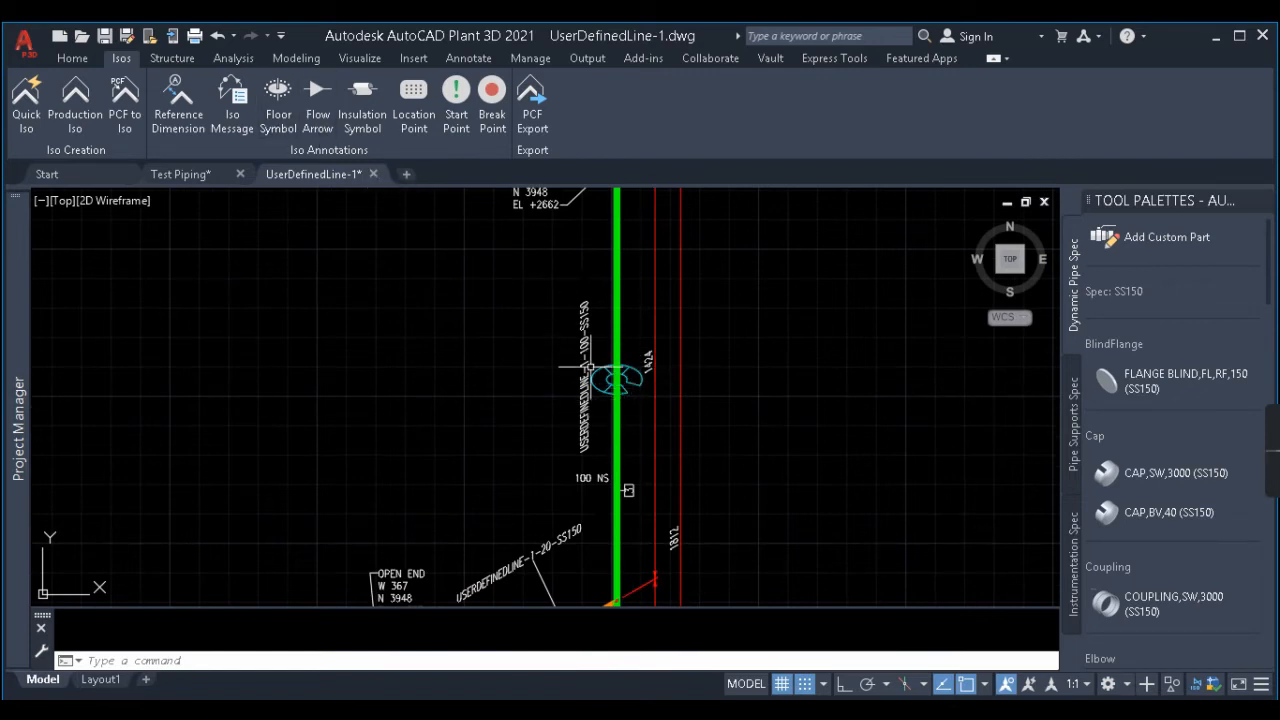
{"action": "scroll", "coordinate": [652, 362], "scroll_direction": "down", "scroll_amount": 5}
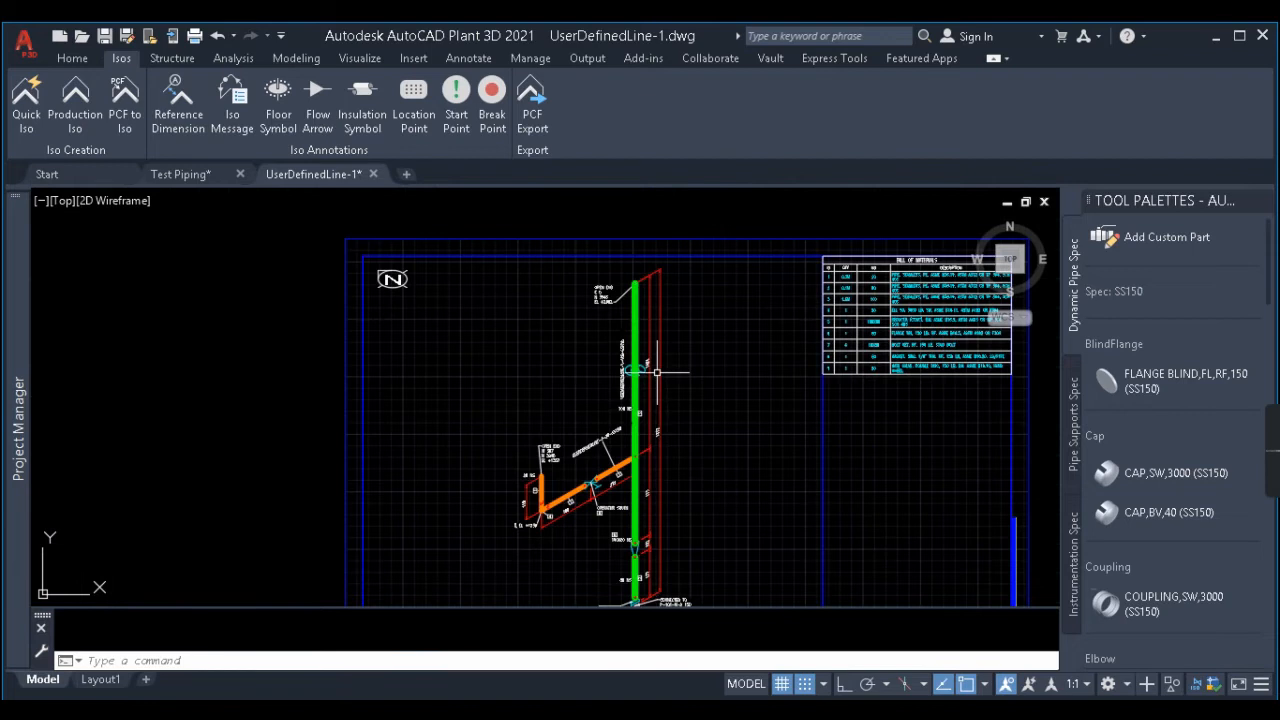
{"action": "scroll", "coordinate": [508, 466], "scroll_direction": "down", "scroll_amount": 2}
{"action": "scroll", "coordinate": [531, 322], "scroll_direction": "up", "scroll_amount": 5}
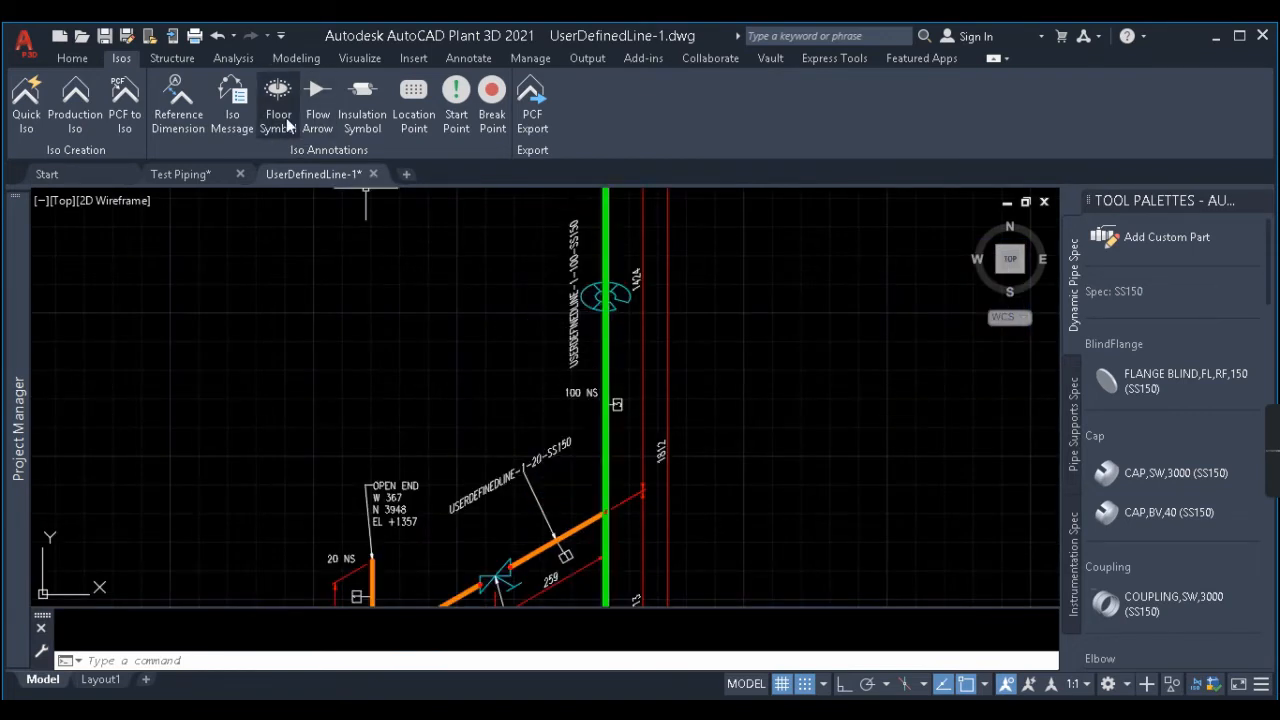
Step: Close the UserDefinedLine-1 isometric drawing and return to the Test Piping model
{"action": "scroll", "coordinate": [598, 342], "scroll_direction": "down", "scroll_amount": 4}
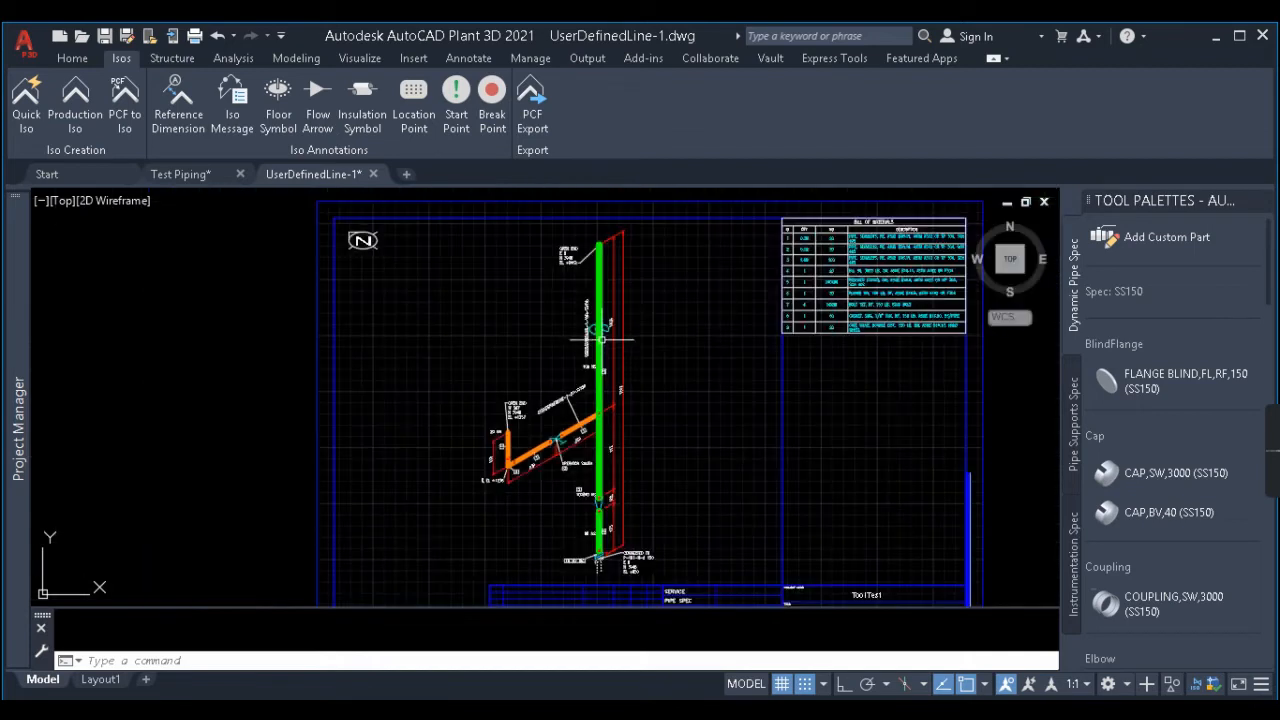
{"action": "left_click", "coordinate": [373, 174]}
{"action": "left_click", "coordinate": [712, 410]}
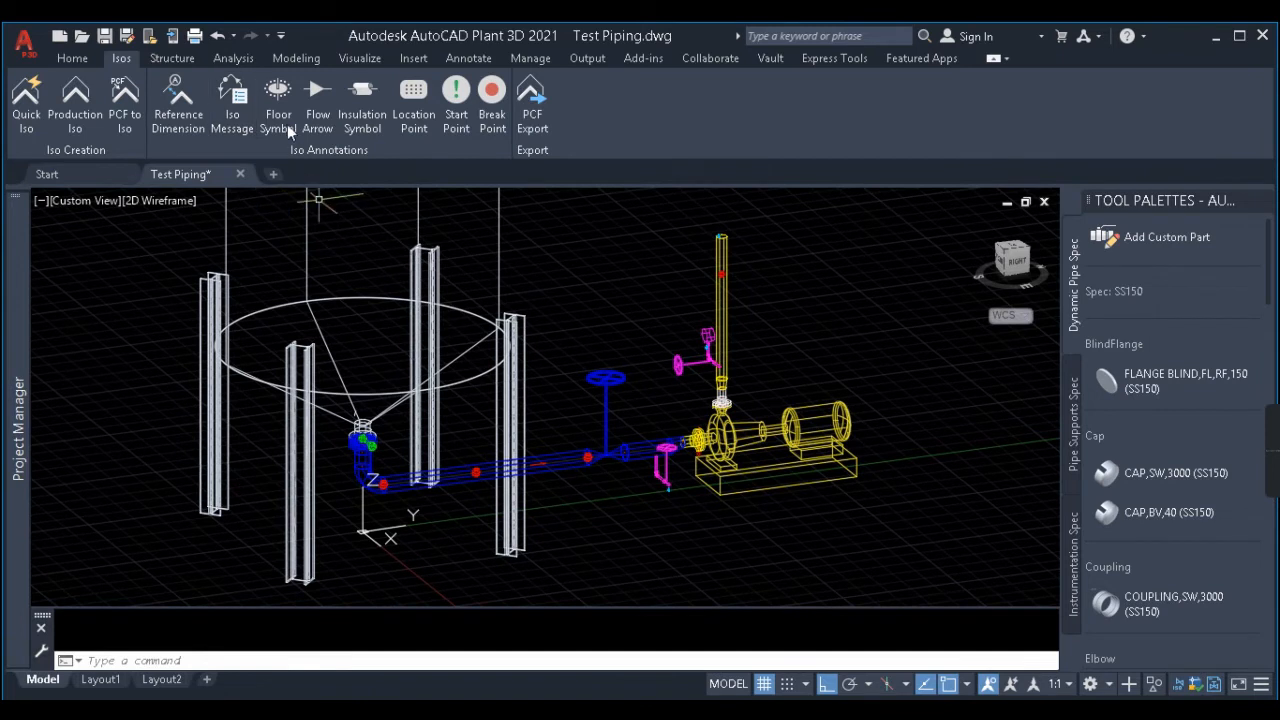
Step: Start a new iso message with the text "To be welded with high precission"
{"action": "left_click", "coordinate": [236, 116]}
{"action": "left_click", "coordinate": [362, 203]}
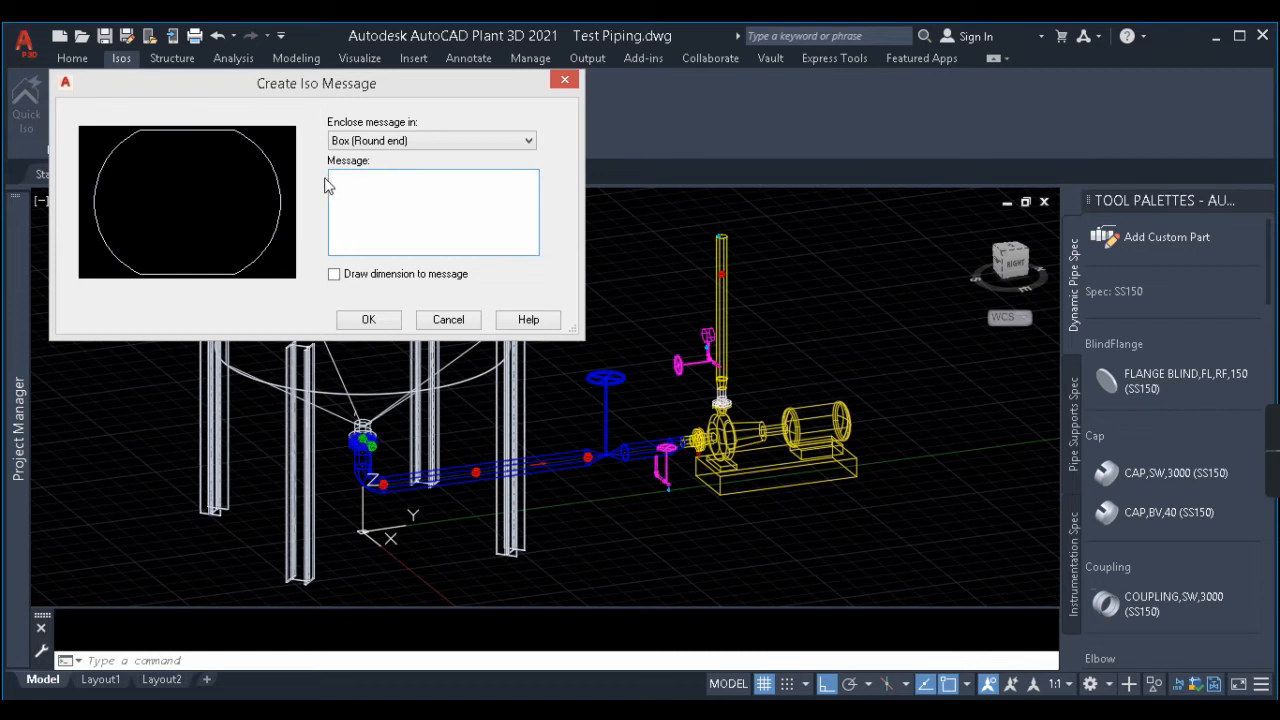
{"action": "type", "text": "To"}
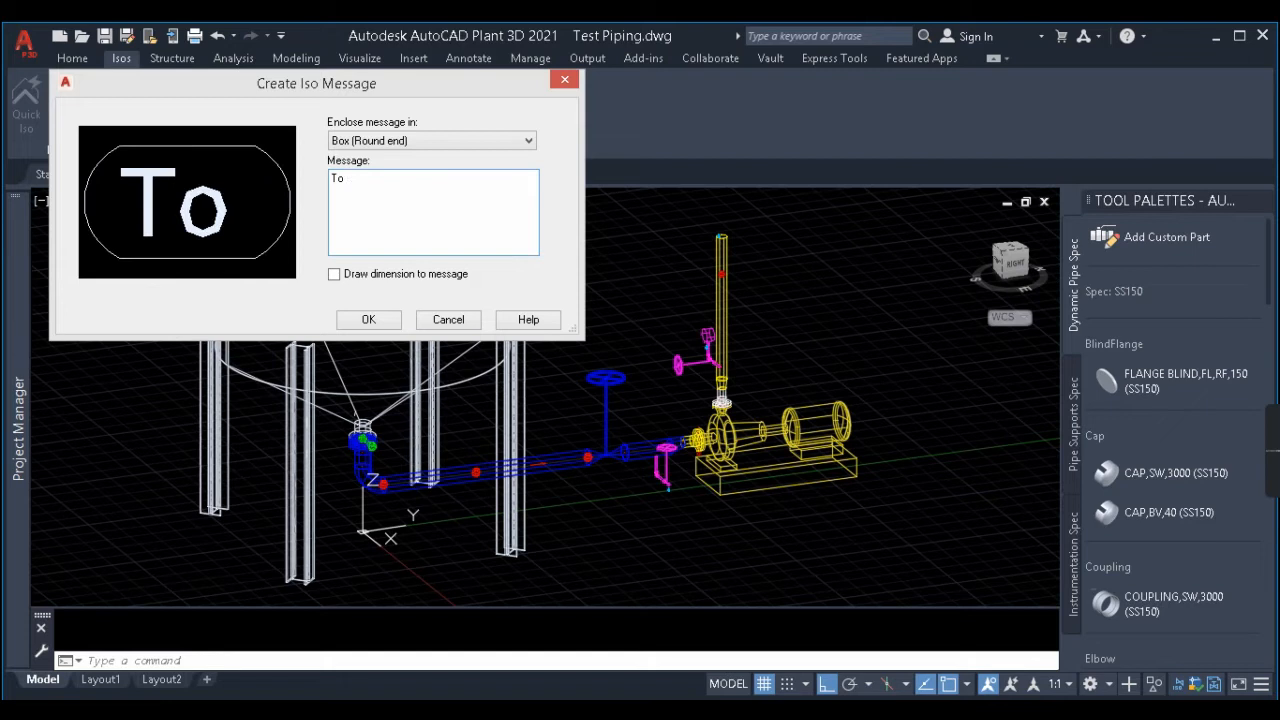
{"action": "type", "text": " be welded wi"}
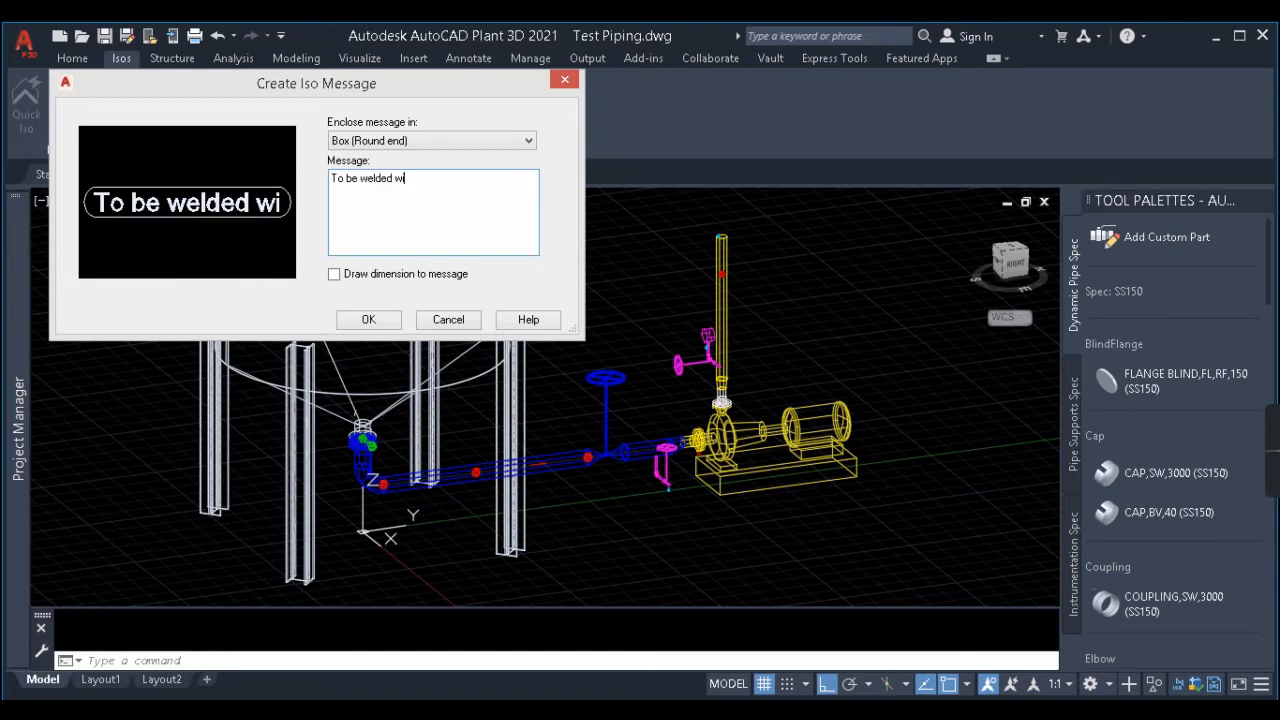
{"action": "type", "text": "th high precission"}
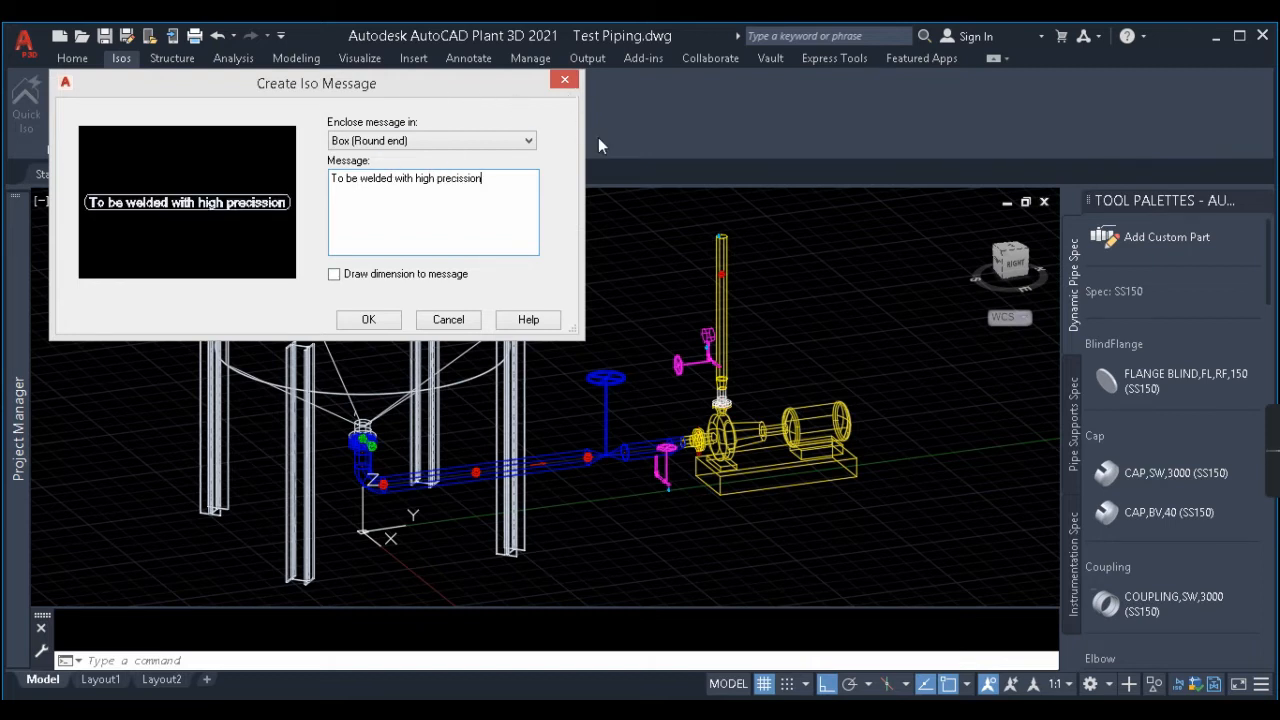
Step: Preview the message with no enclosure, then enclose it in Box (Diamond end) and accept it
{"action": "left_click", "coordinate": [416, 144]}
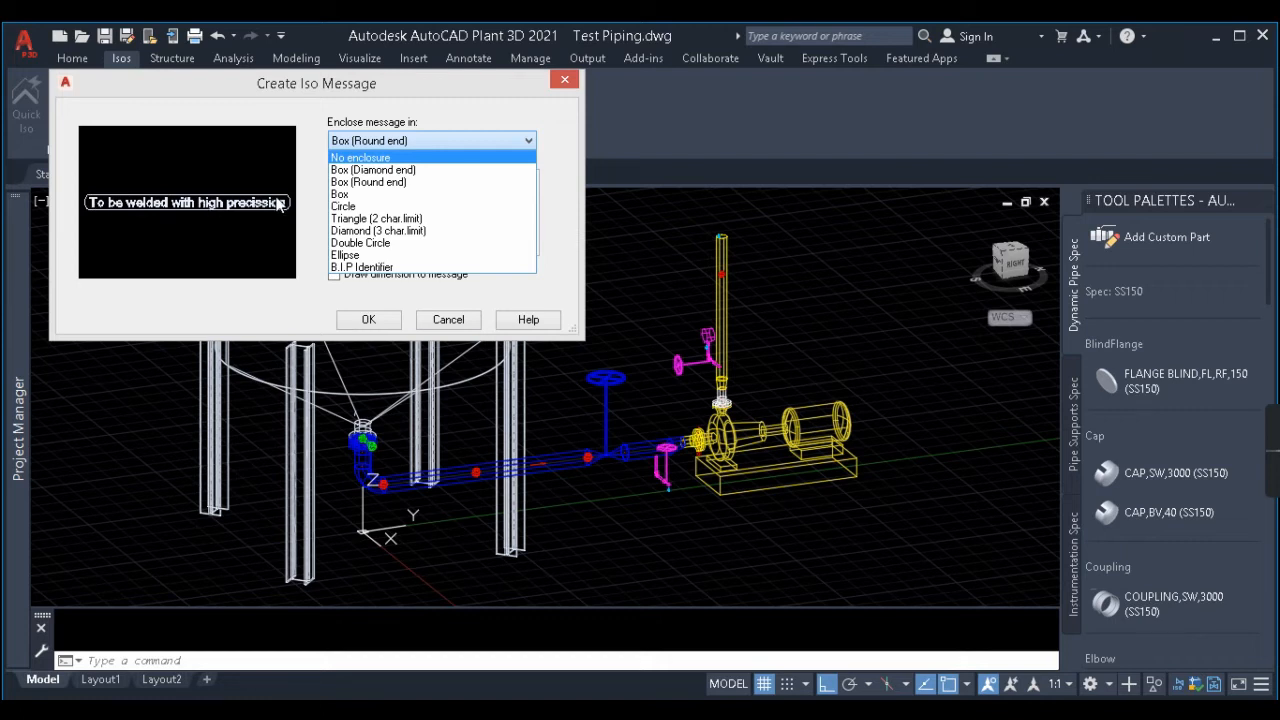
{"action": "left_click", "coordinate": [360, 162]}
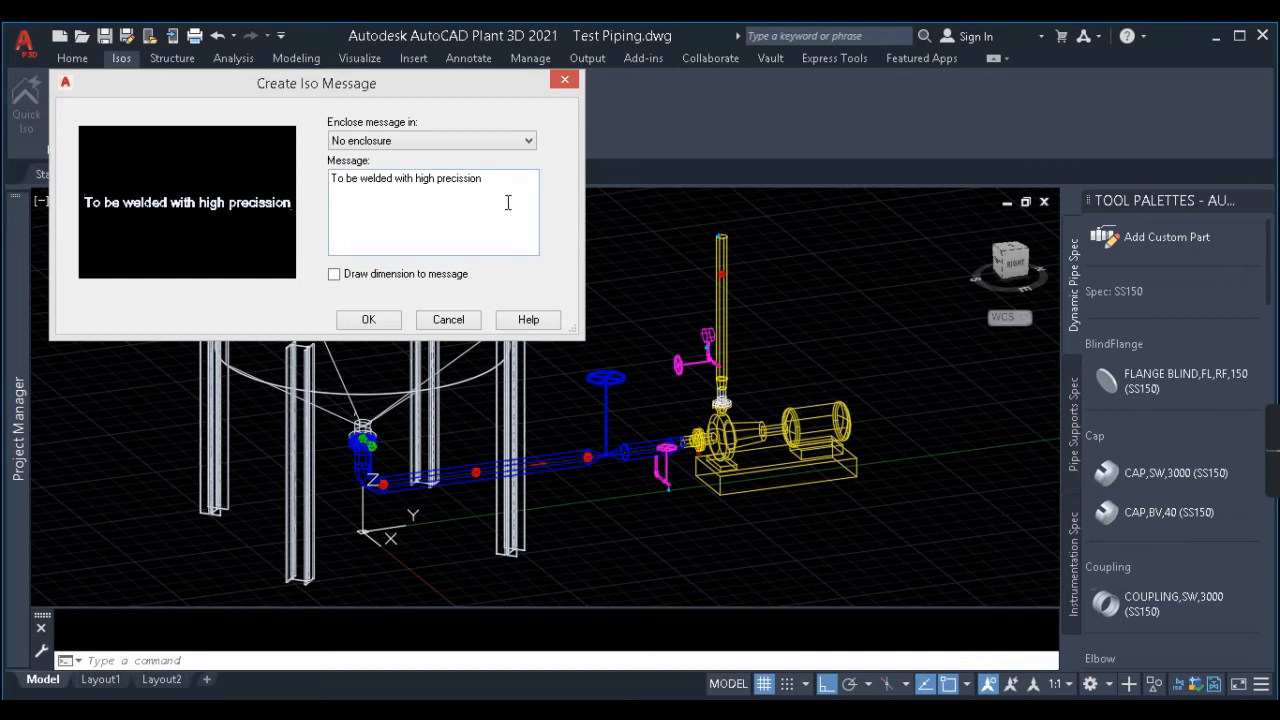
{"action": "left_click", "coordinate": [385, 143]}
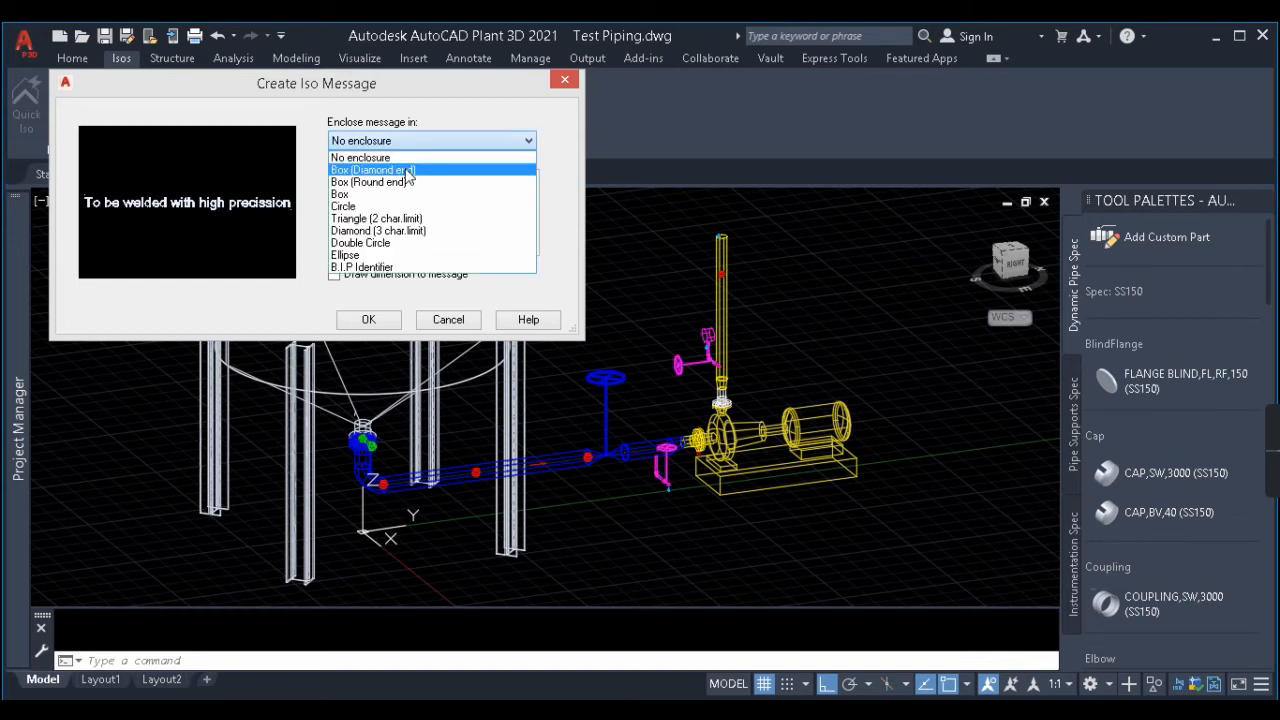
{"action": "left_click", "coordinate": [408, 171]}
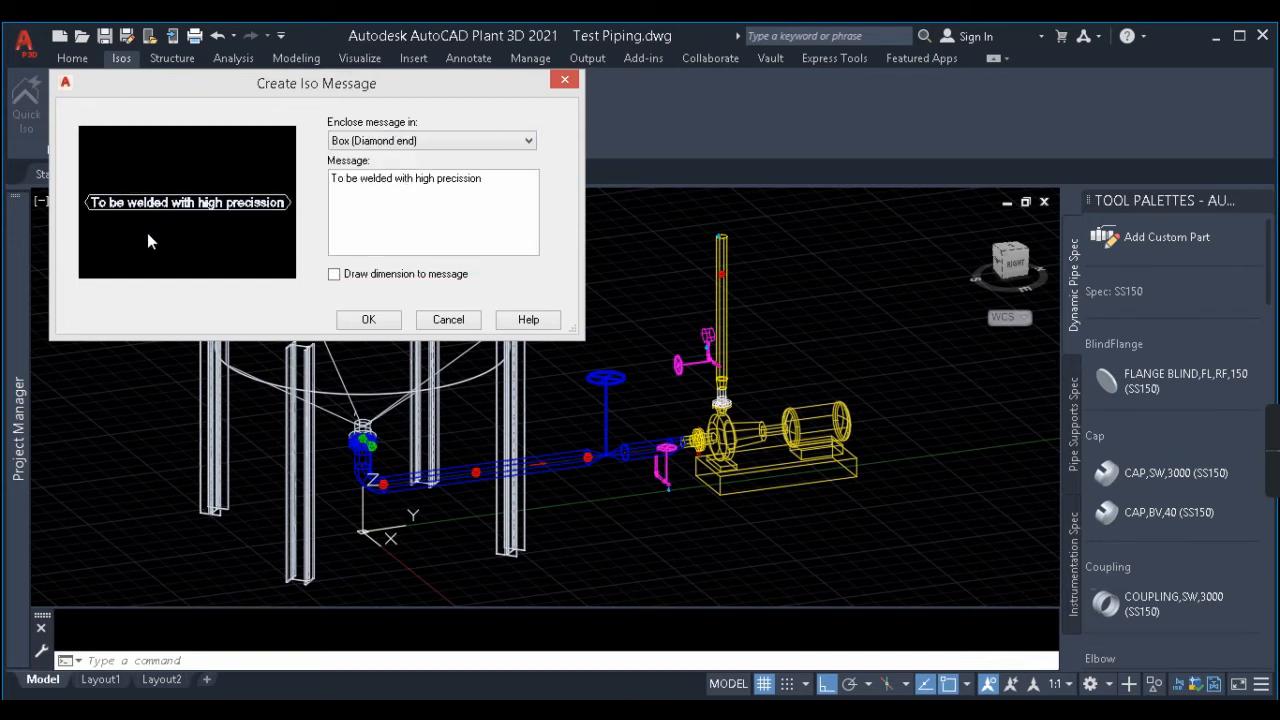
{"action": "left_click", "coordinate": [380, 322]}
Step: Try to place the iso message on the horizontal suction pipe, between the flow arrow and the valve
{"action": "scroll", "coordinate": [495, 478], "scroll_direction": "up", "scroll_amount": 3}
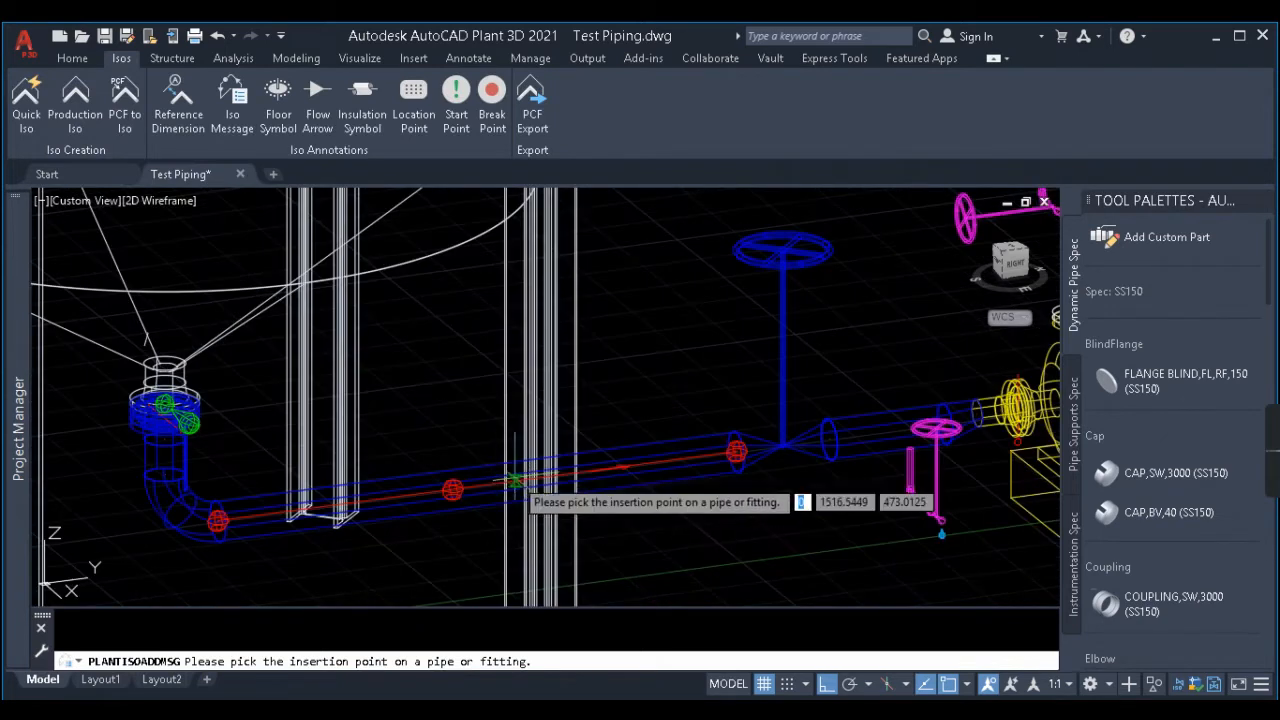
{"action": "scroll", "coordinate": [525, 460], "scroll_direction": "down", "scroll_amount": 3}
{"action": "scroll", "coordinate": [462, 446], "scroll_direction": "up", "scroll_amount": 5}
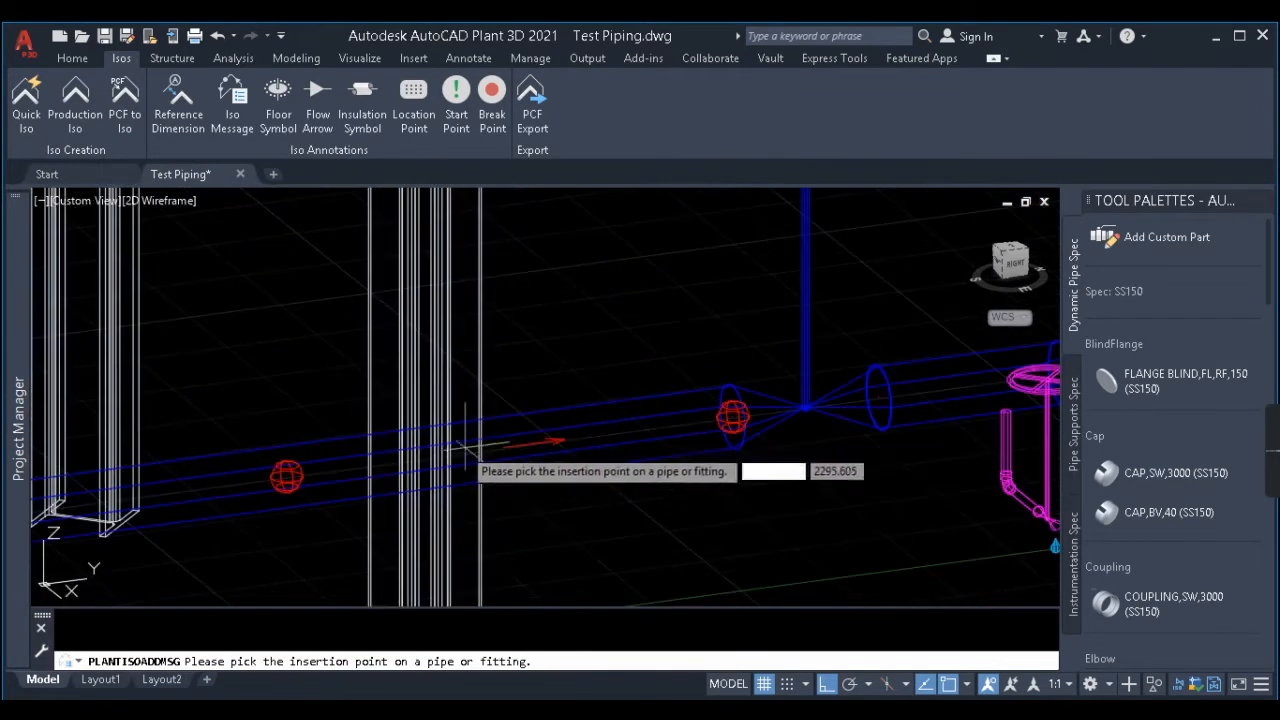
{"action": "scroll", "coordinate": [461, 420], "scroll_direction": "down", "scroll_amount": 3}
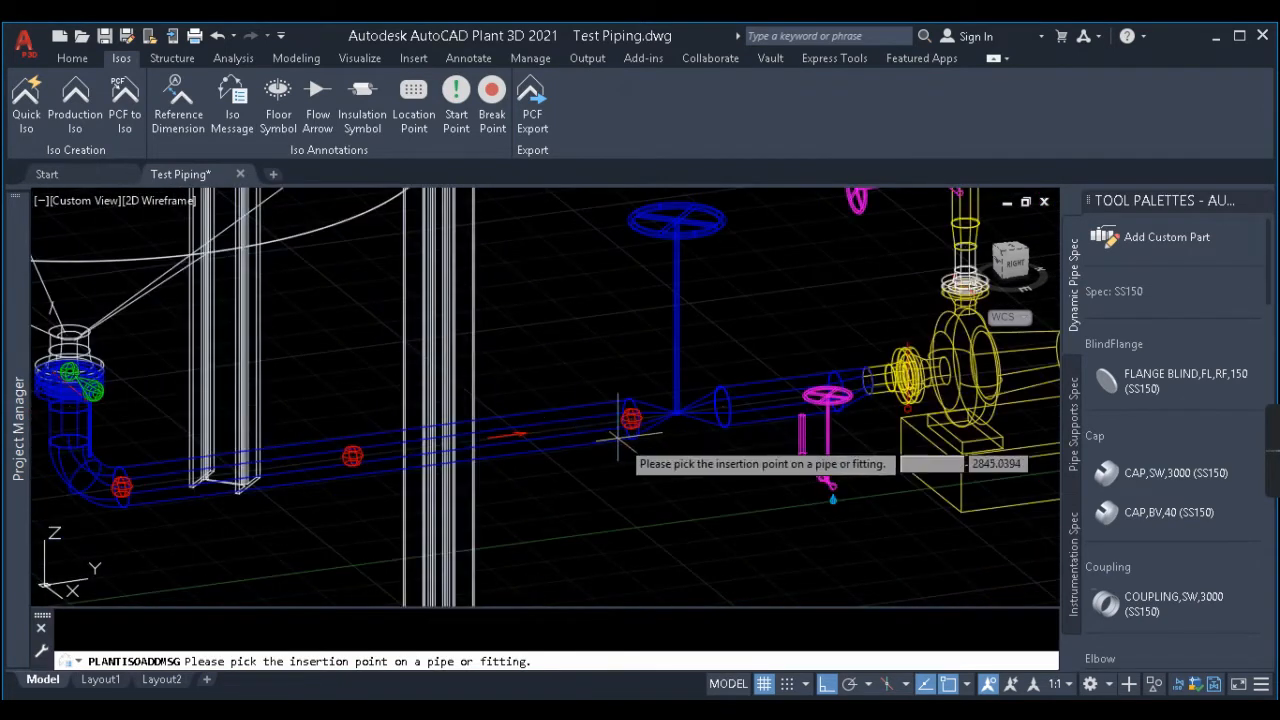
{"action": "left_click", "coordinate": [549, 427]}
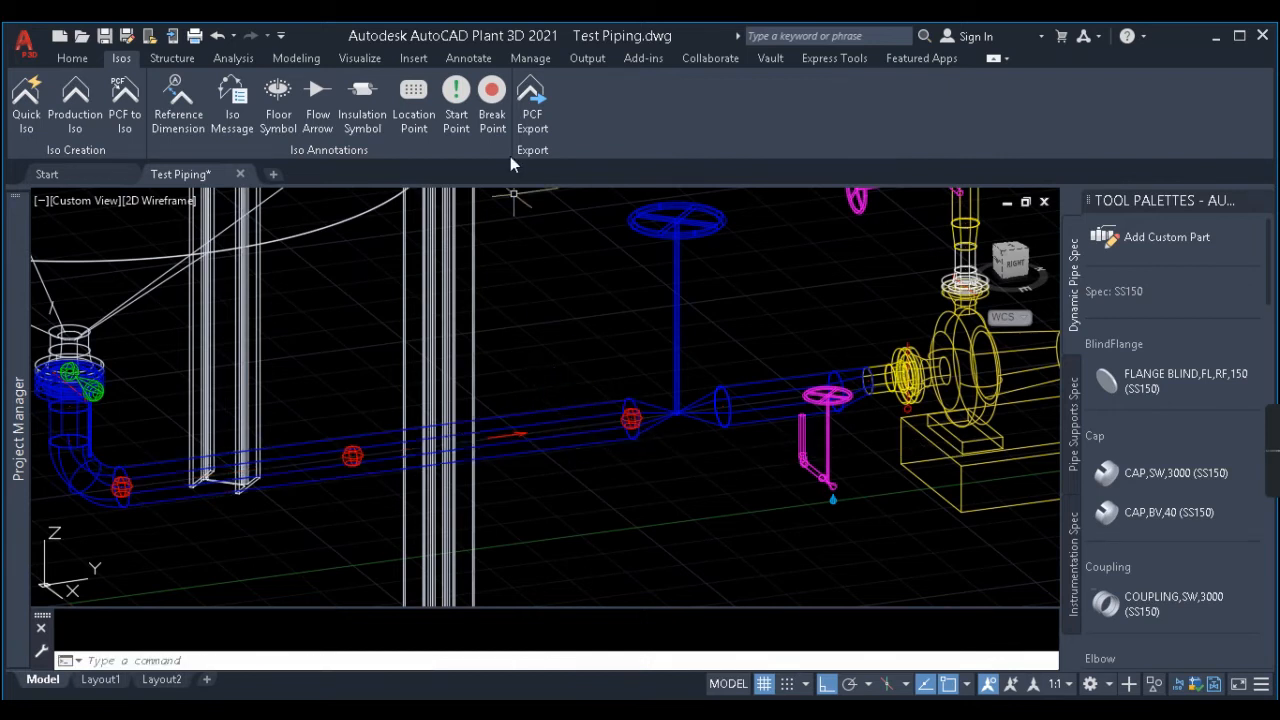
Step: Add an iso message "To be welded with high perssion" in Box (Round end) on the horizontal suction pipe between the flow arrow and the valve
{"action": "left_click", "coordinate": [233, 103]}
{"action": "left_click", "coordinate": [412, 203]}
{"action": "type", "text": "T"}
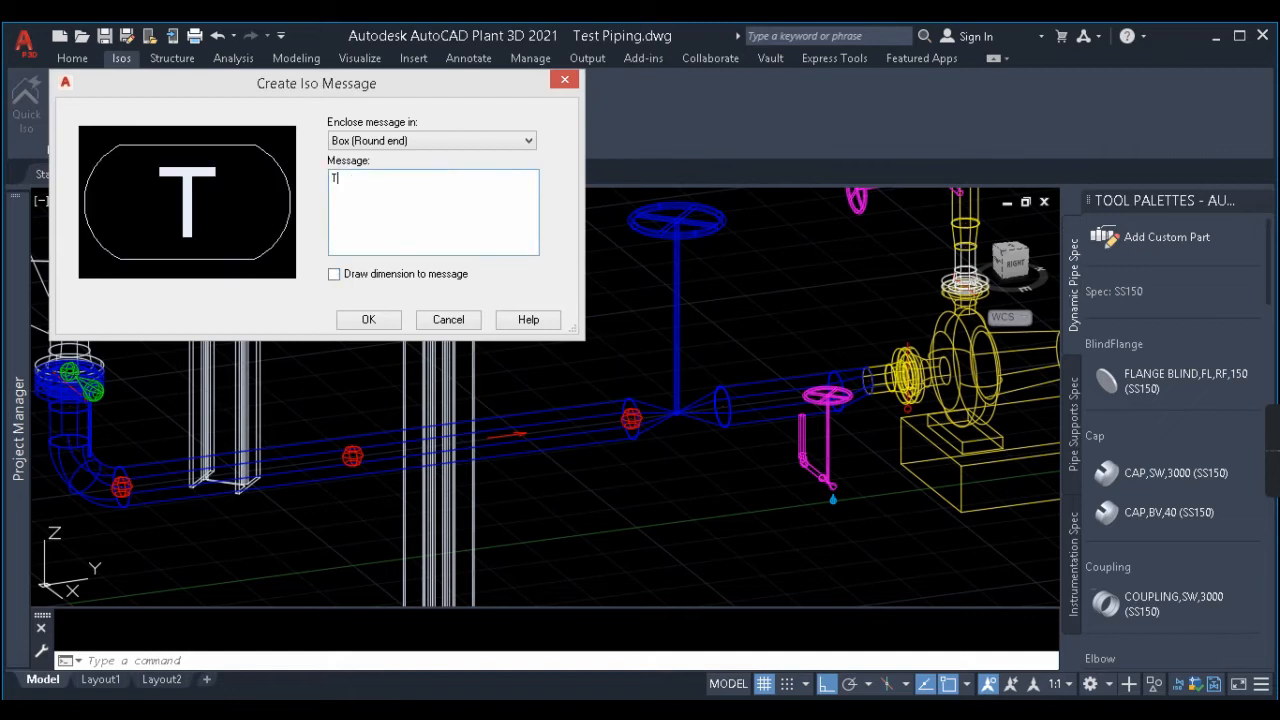
{"action": "type", "text": "o be welded wit"}
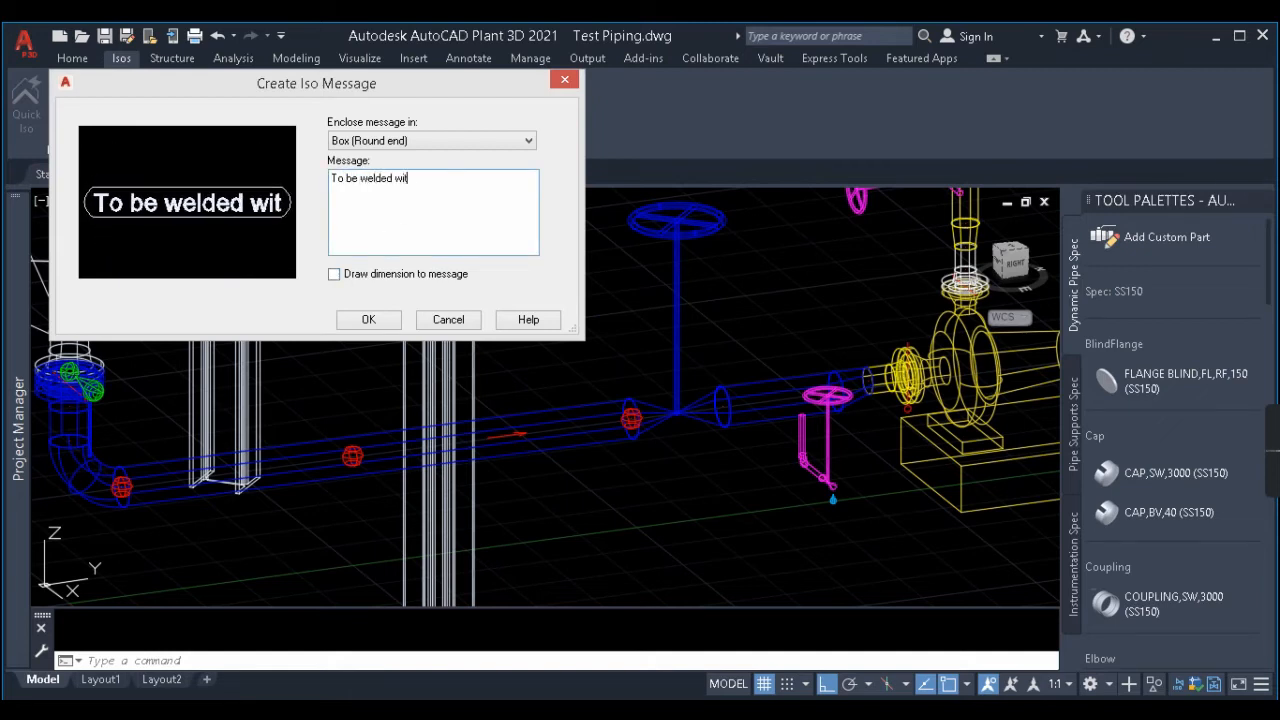
{"action": "type", "text": "h high perssure"}
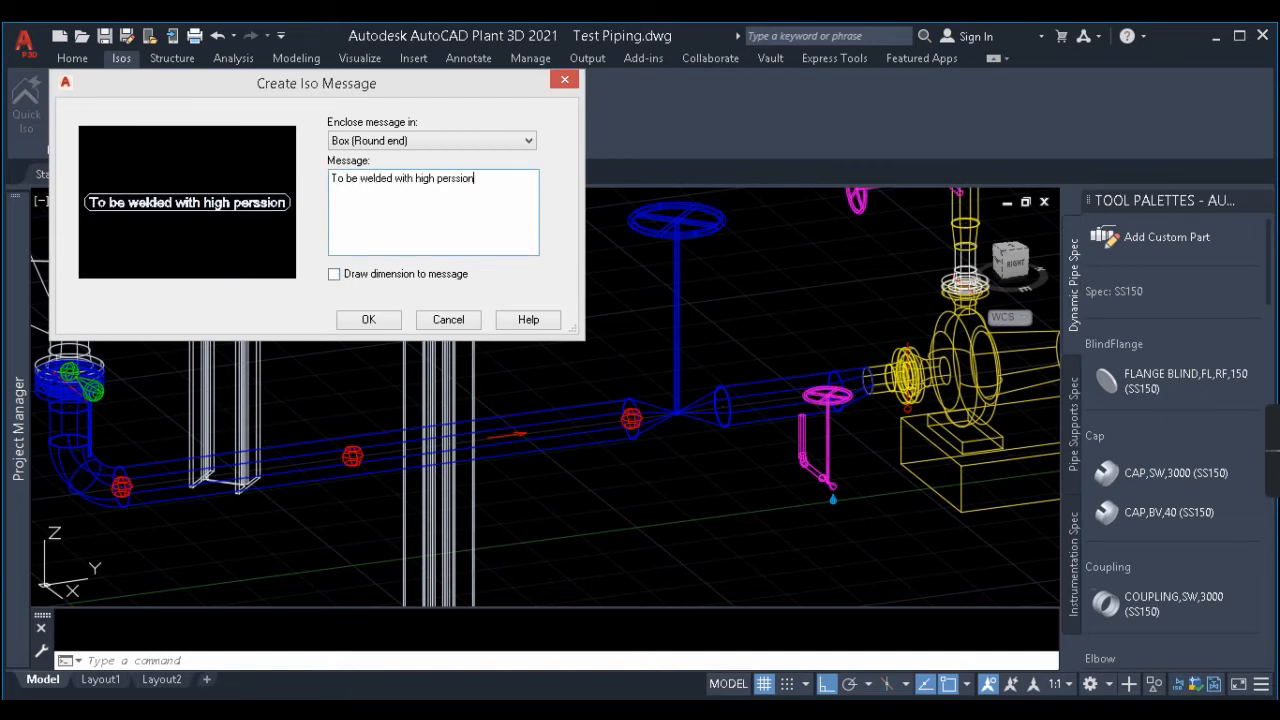
{"action": "left_click", "coordinate": [368, 319]}
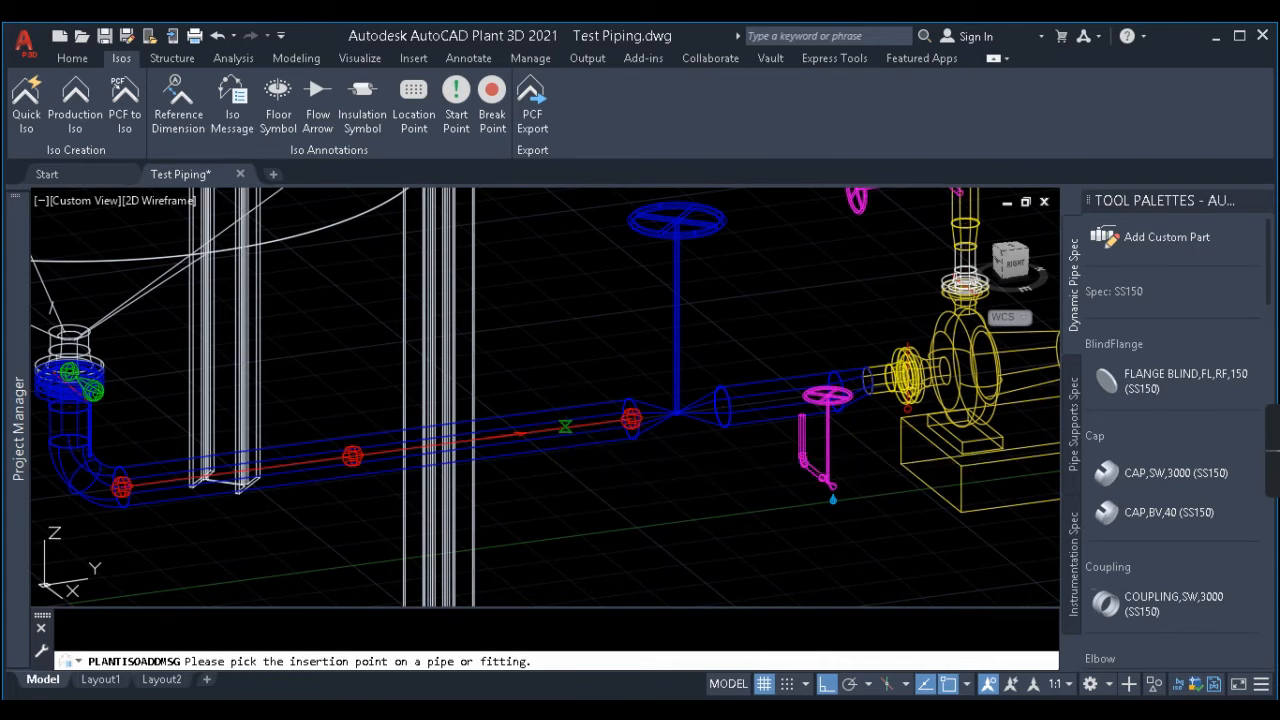
{"action": "left_click", "coordinate": [565, 428]}
{"action": "scroll", "coordinate": [575, 428], "scroll_direction": "up", "scroll_amount": 4}
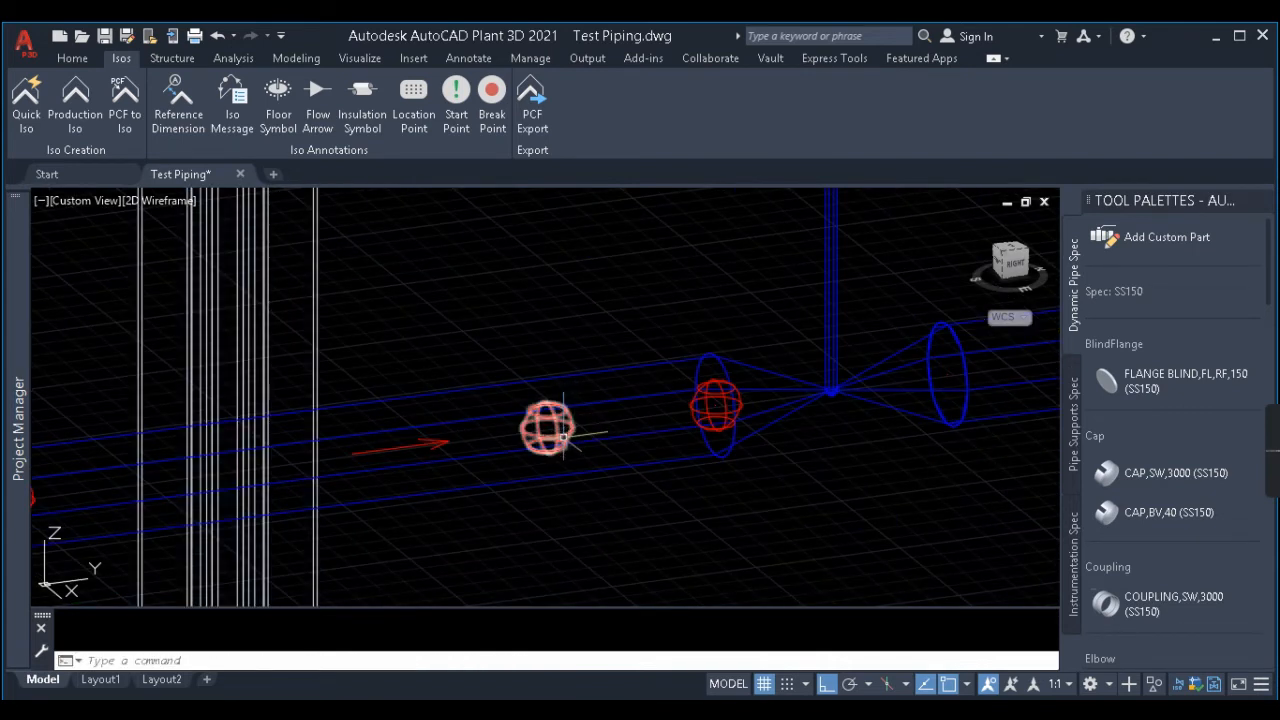
{"action": "scroll", "coordinate": [560, 428], "scroll_direction": "down", "scroll_amount": 4}
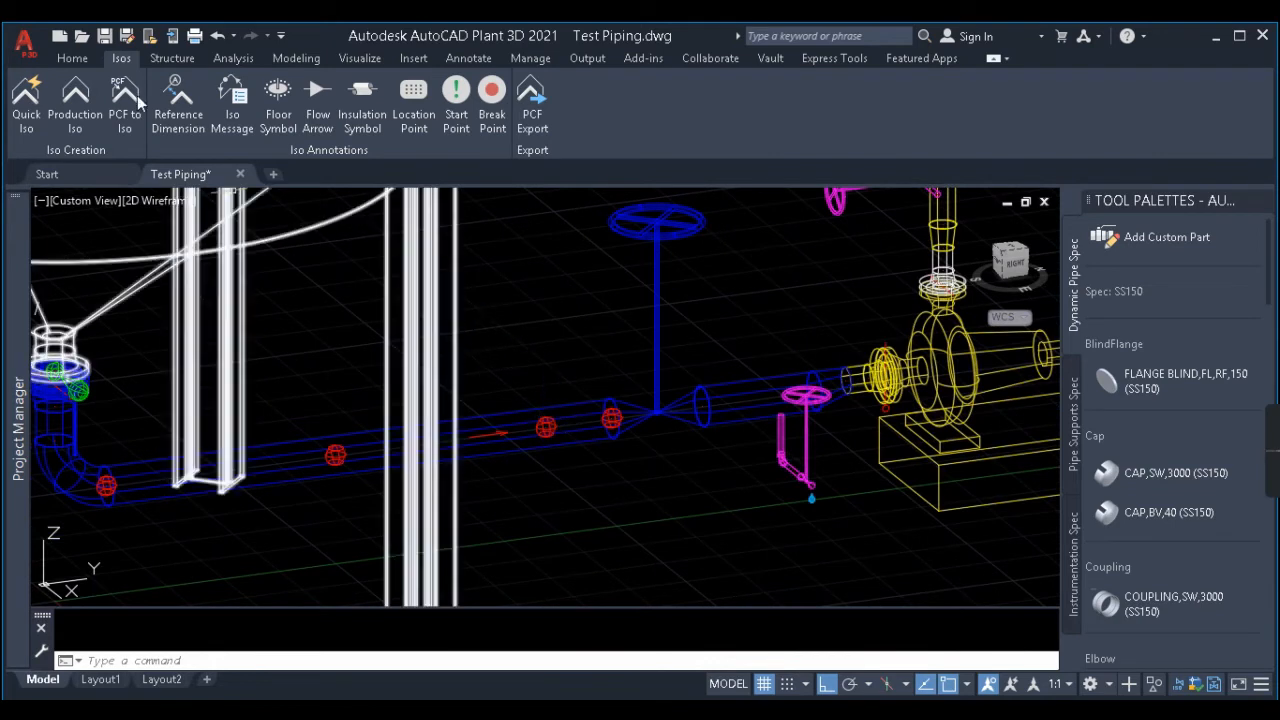
Step: Reopen the placed iso message on the suction pipe to check its text and enclosure, and close it
{"action": "left_click", "coordinate": [235, 111]}
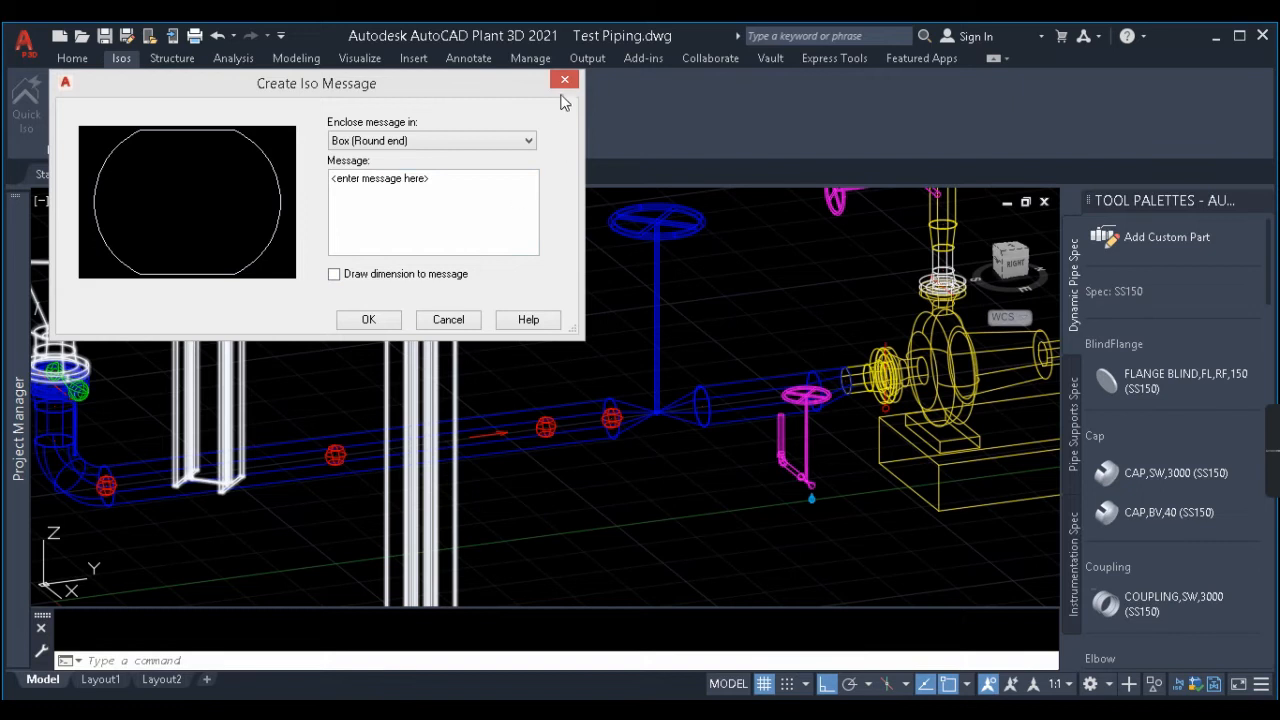
{"action": "key", "text": "Escape"}
{"action": "scroll", "coordinate": [545, 425], "scroll_direction": "up", "scroll_amount": 3}
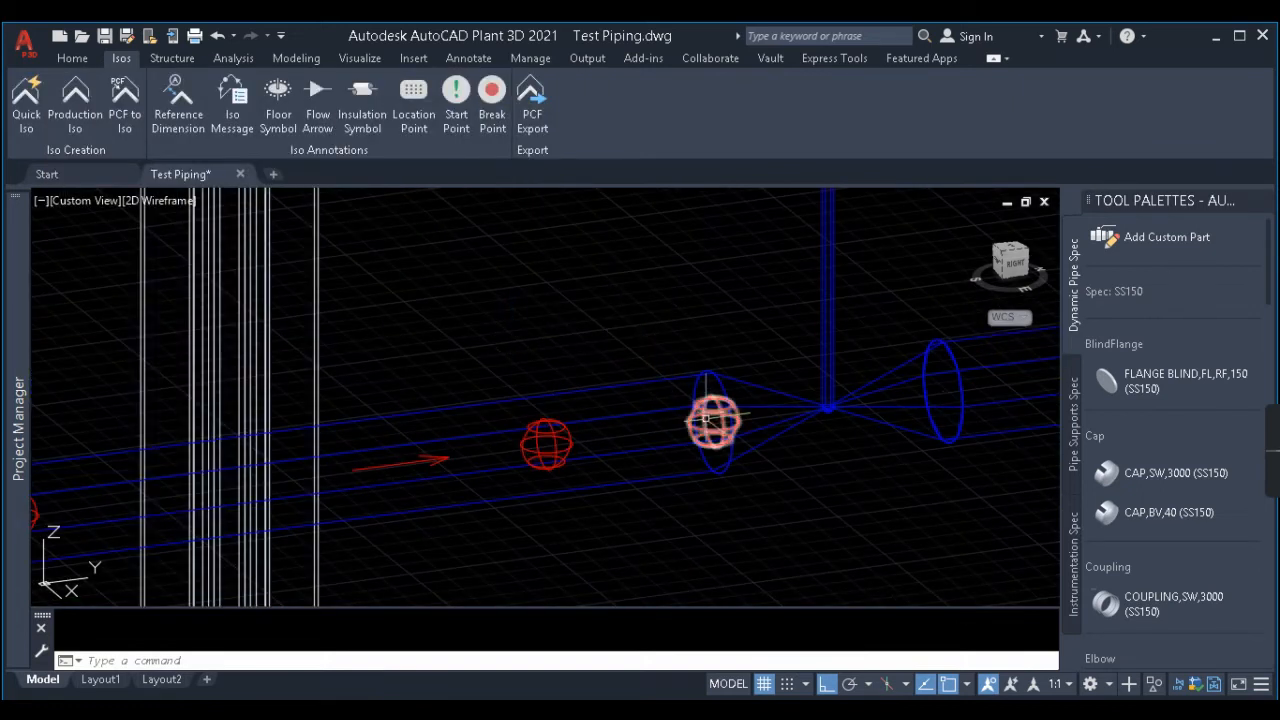
{"action": "scroll", "coordinate": [520, 440], "scroll_direction": "down", "scroll_amount": 4}
{"action": "scroll", "coordinate": [520, 441], "scroll_direction": "up", "scroll_amount": 4}
{"action": "left_click", "coordinate": [526, 428]}
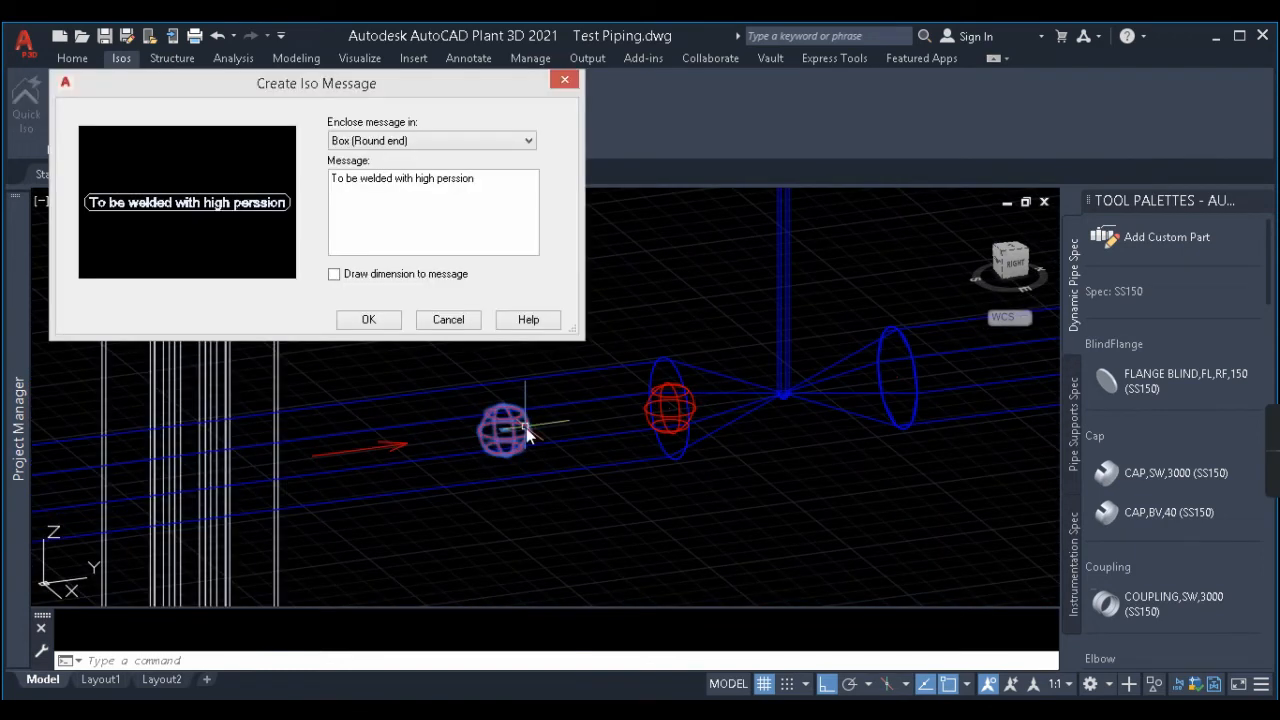
{"action": "key", "text": "Escape"}
Step: Select the entire line number of the suction pipe and create a quick isometric in the Check_A2 style, overwriting existing files
{"action": "scroll", "coordinate": [526, 430], "scroll_direction": "down", "scroll_amount": 5}
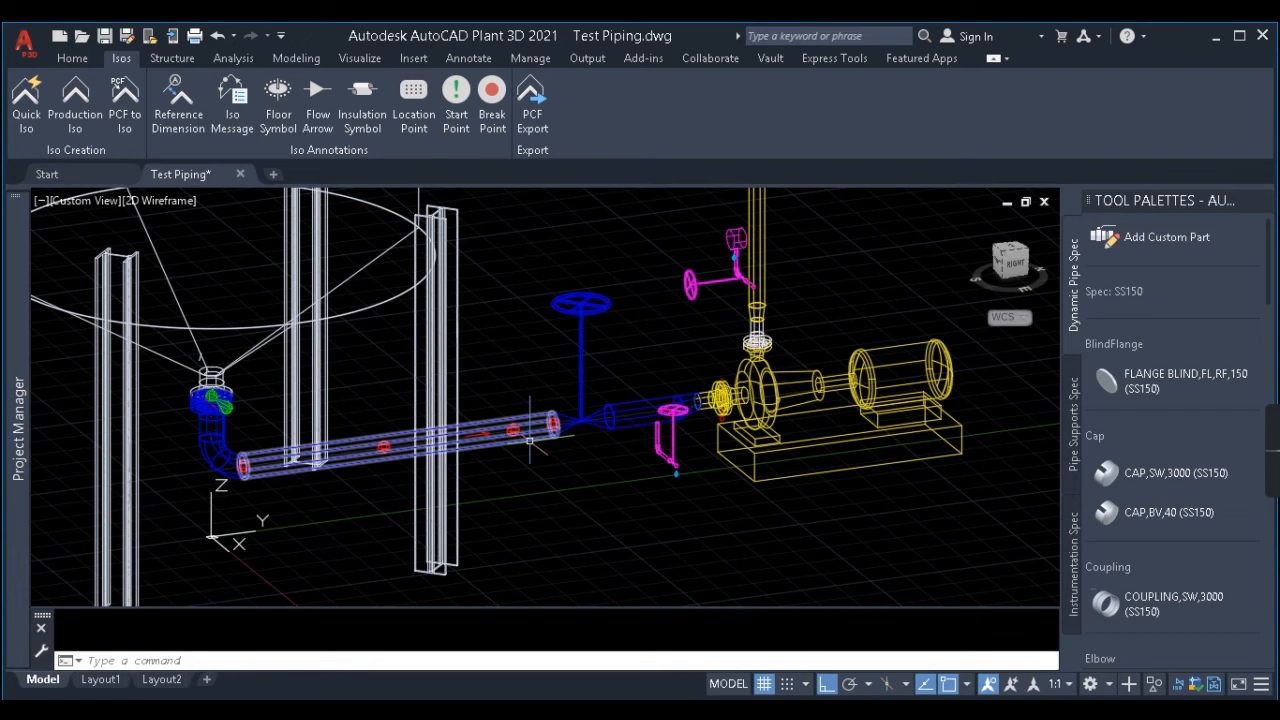
{"action": "right_click", "coordinate": [530, 440]}
{"action": "mouse_move", "coordinate": [600, 174]}
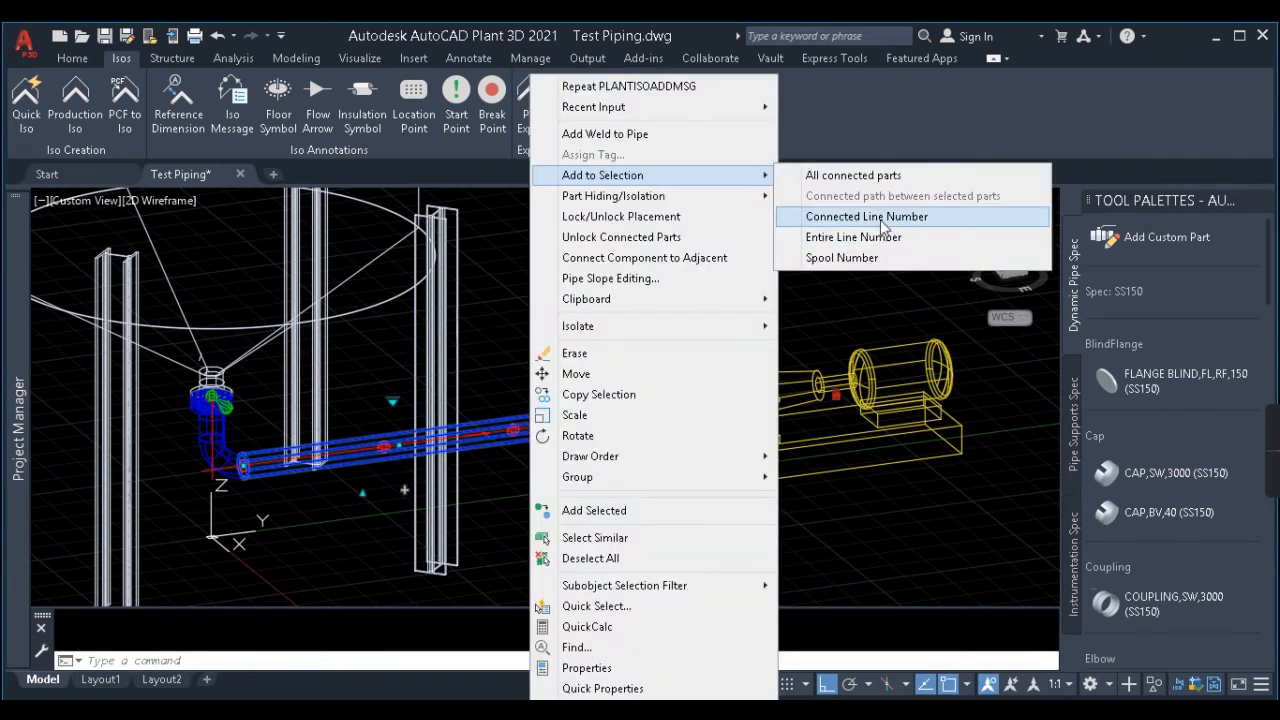
{"action": "left_click", "coordinate": [885, 236]}
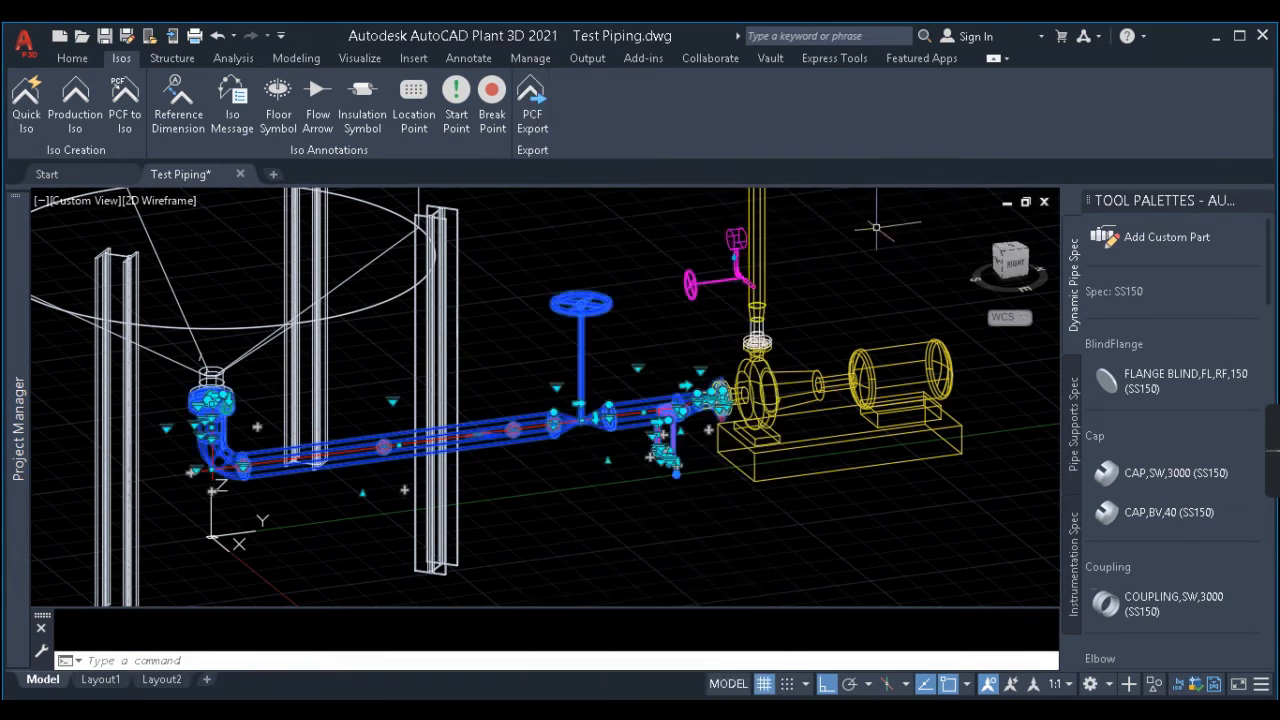
{"action": "left_click", "coordinate": [24, 100]}
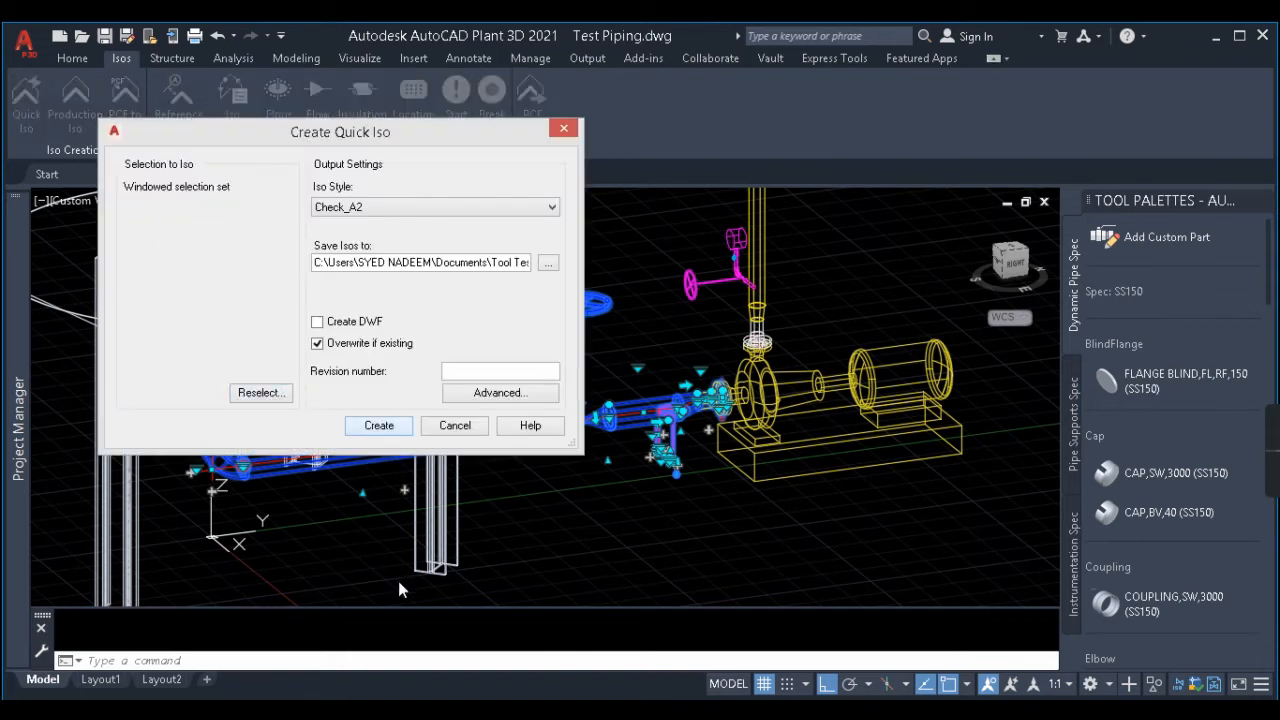
{"action": "key", "text": "Escape"}
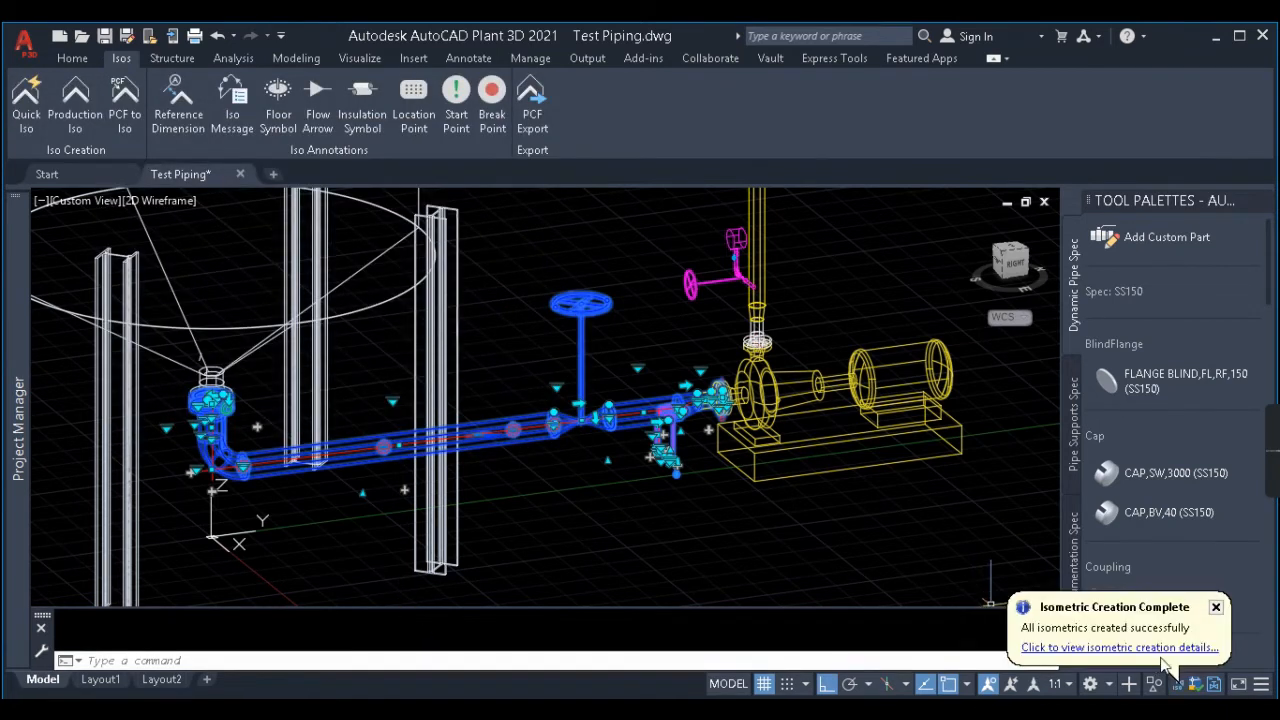
Step: Open the UserDefinedLine-2 isometric from the creation results and locate the iso message callout near the pipe run
{"action": "left_click", "coordinate": [1157, 650]}
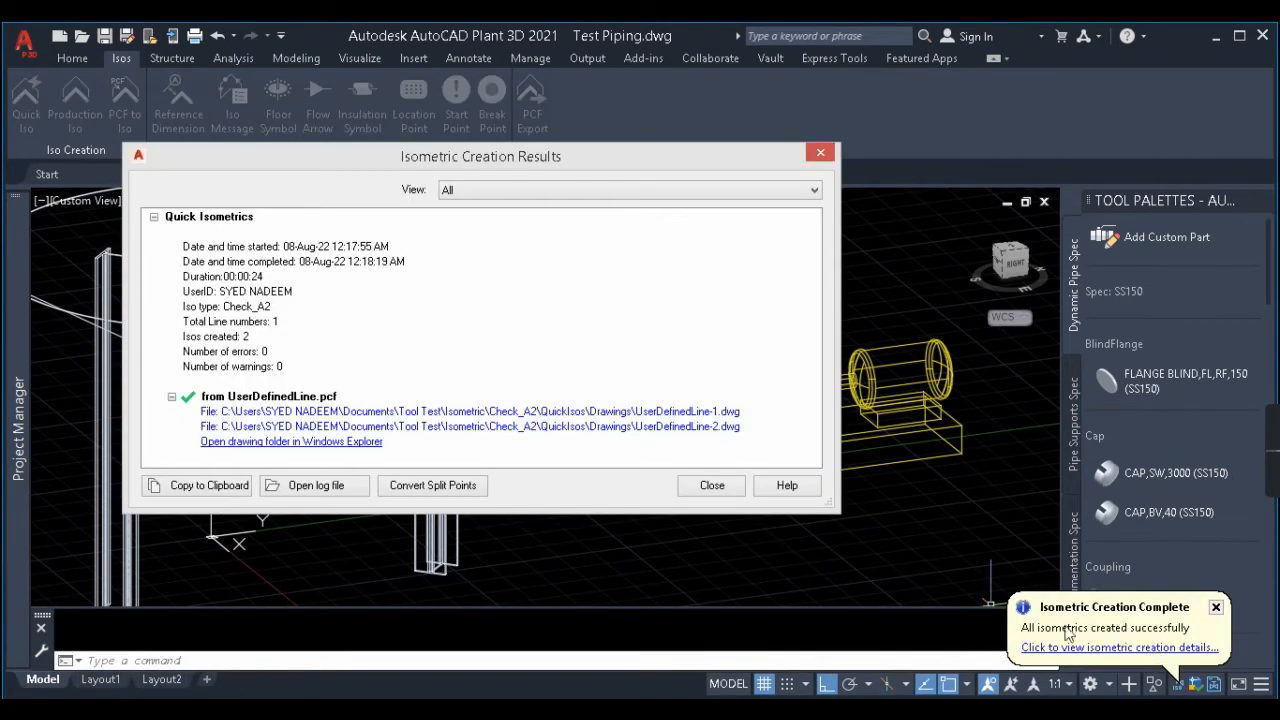
{"action": "left_click", "coordinate": [609, 428]}
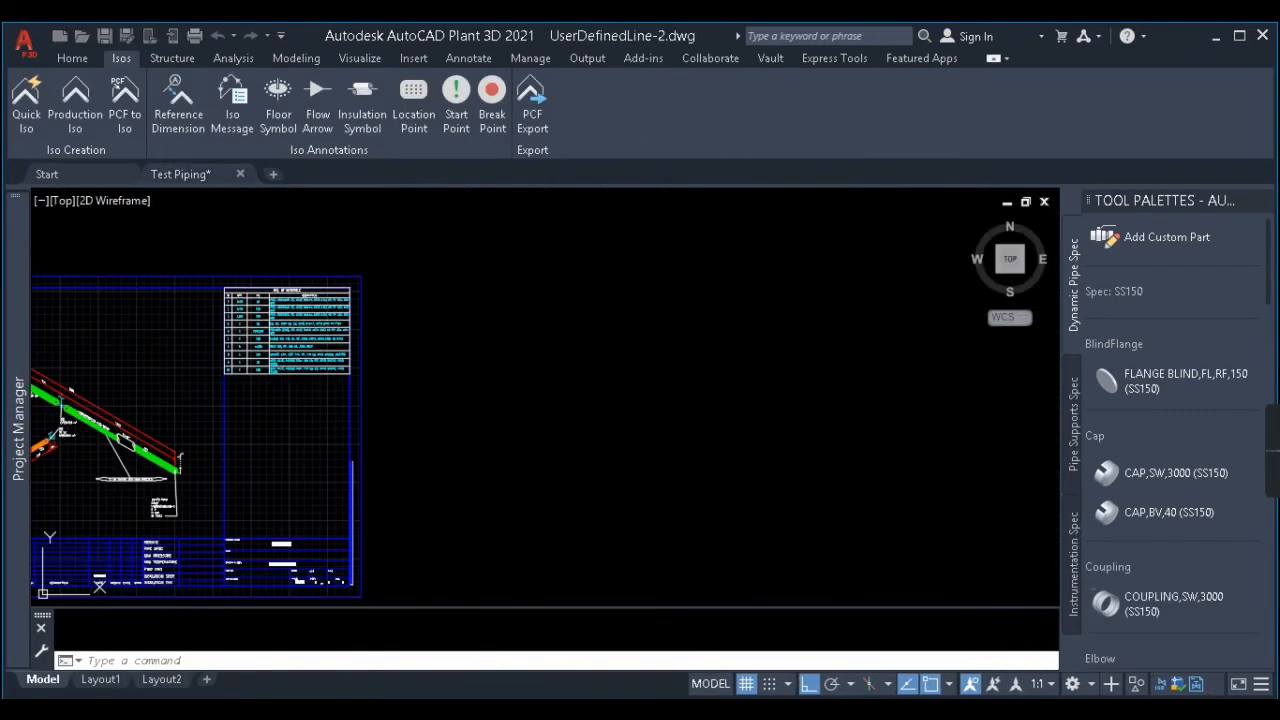
{"action": "middle_click_drag", "start_coordinate": [200, 440], "coordinate": [640, 420]}
{"action": "scroll", "coordinate": [723, 399], "scroll_direction": "up", "scroll_amount": 5}
{"action": "middle_click_drag", "start_coordinate": [723, 399], "coordinate": [712, 442]}
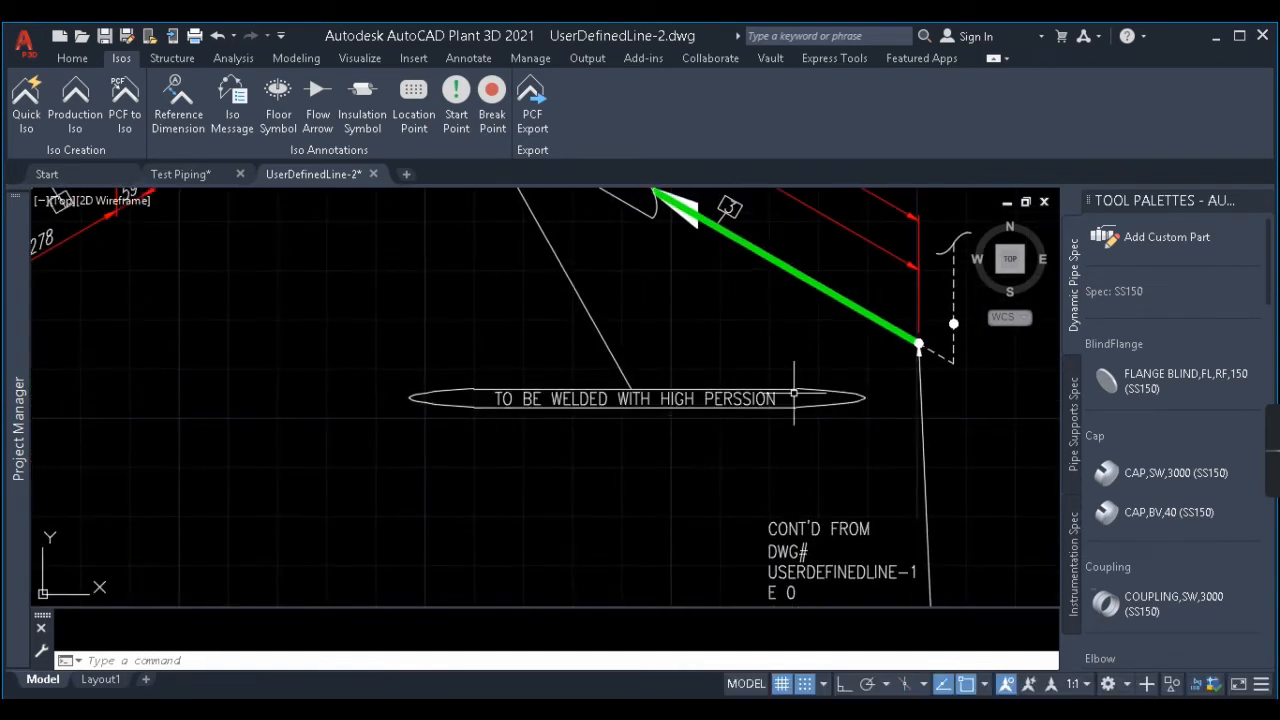
Step: Examine the iso message's text and enclosure on the isometric, and close the UserDefinedLine-2 drawing
{"action": "scroll", "coordinate": [545, 415], "scroll_direction": "up", "scroll_amount": 3}
{"action": "middle_click_drag", "start_coordinate": [608, 400], "coordinate": [446, 429]}
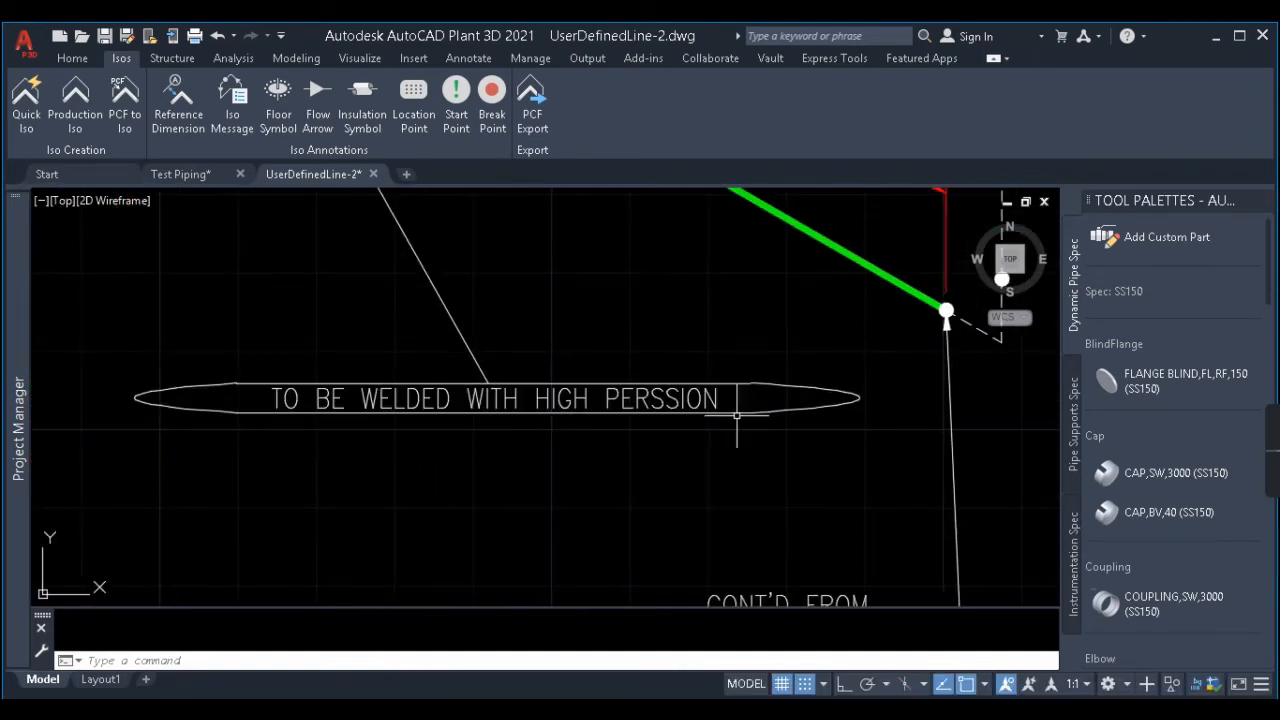
{"action": "scroll", "coordinate": [621, 397], "scroll_direction": "down", "scroll_amount": 5}
{"action": "scroll", "coordinate": [771, 432], "scroll_direction": "up", "scroll_amount": 5}
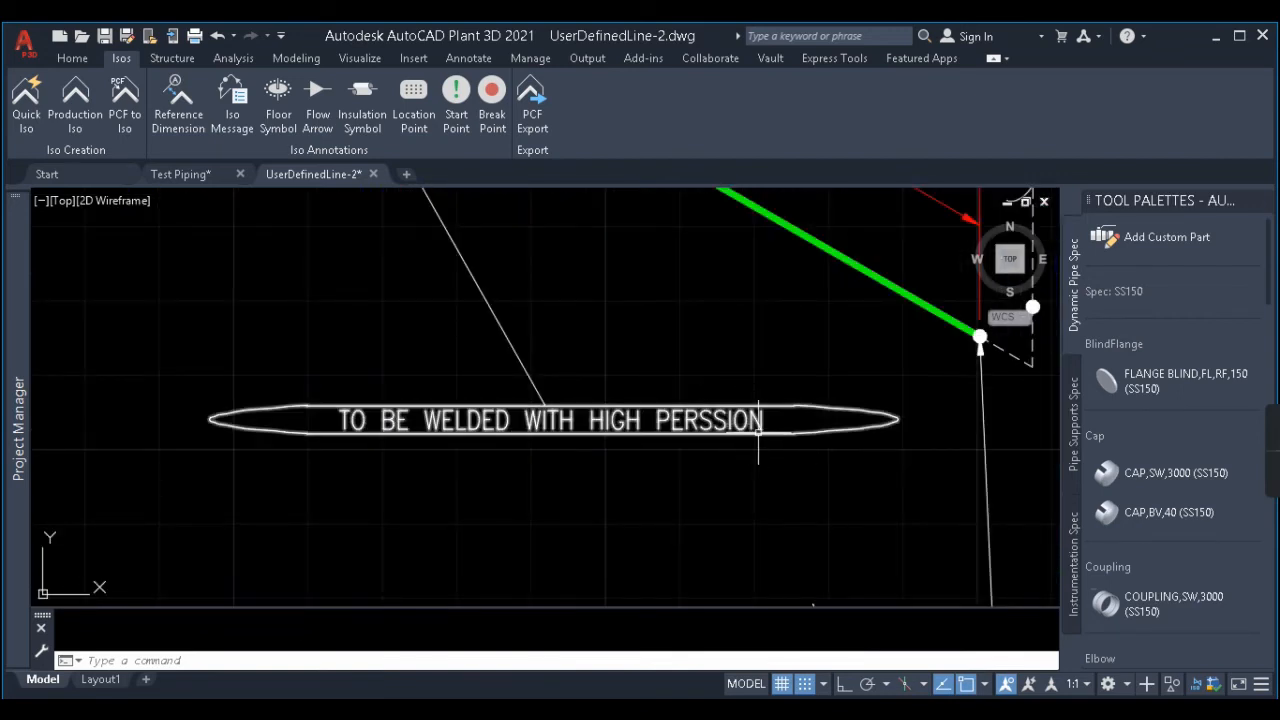
{"action": "scroll", "coordinate": [780, 405], "scroll_direction": "down", "scroll_amount": 3}
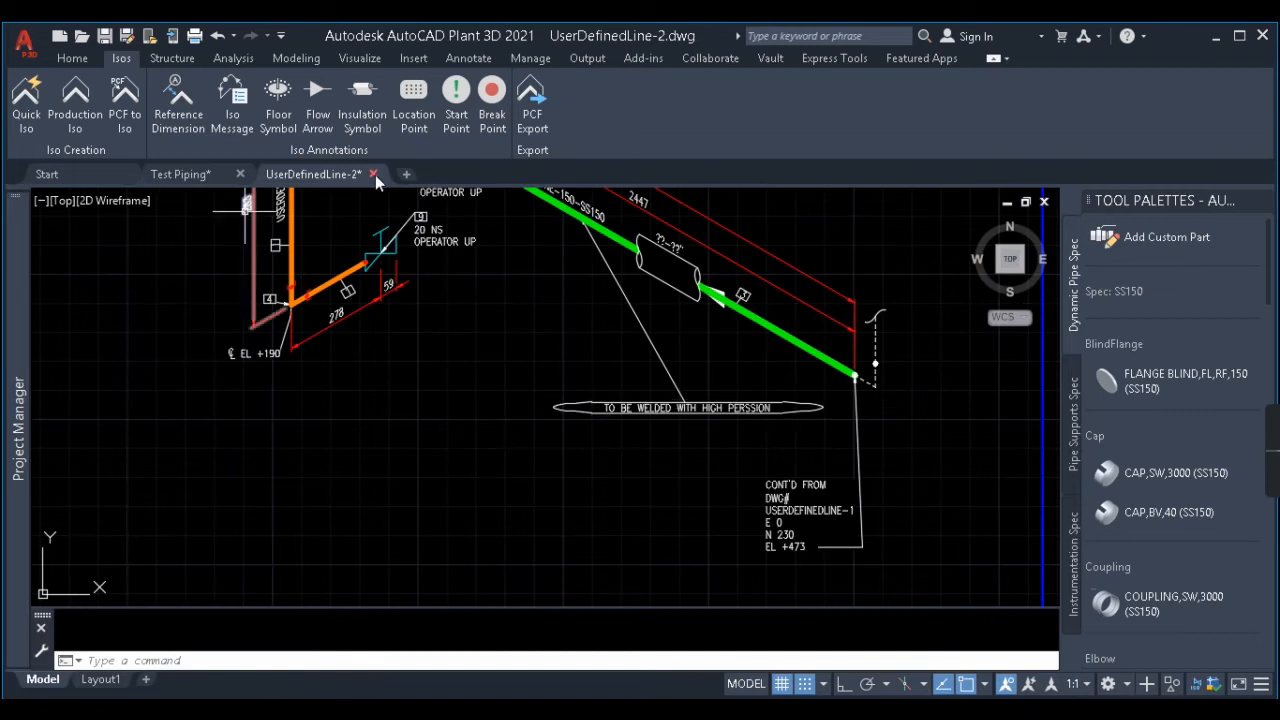
{"action": "left_click", "coordinate": [373, 174]}
{"action": "left_click", "coordinate": [724, 412]}
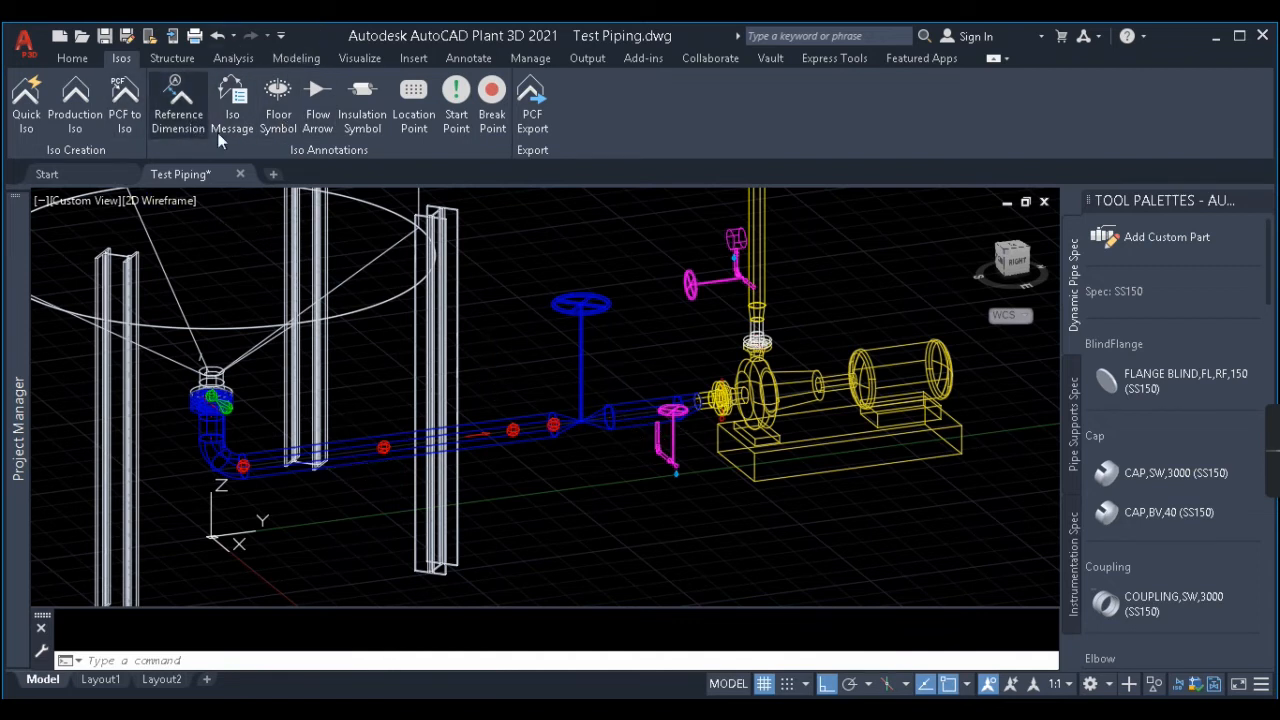
Step: Start a reference dimension and place its reference point at the centre of the handwheel valve on the suction line
{"action": "left_click", "coordinate": [189, 116]}
{"action": "middle_click_drag", "start_coordinate": [236, 537], "coordinate": [354, 526]}
{"action": "scroll", "coordinate": [380, 495], "scroll_direction": "up", "scroll_amount": 3}
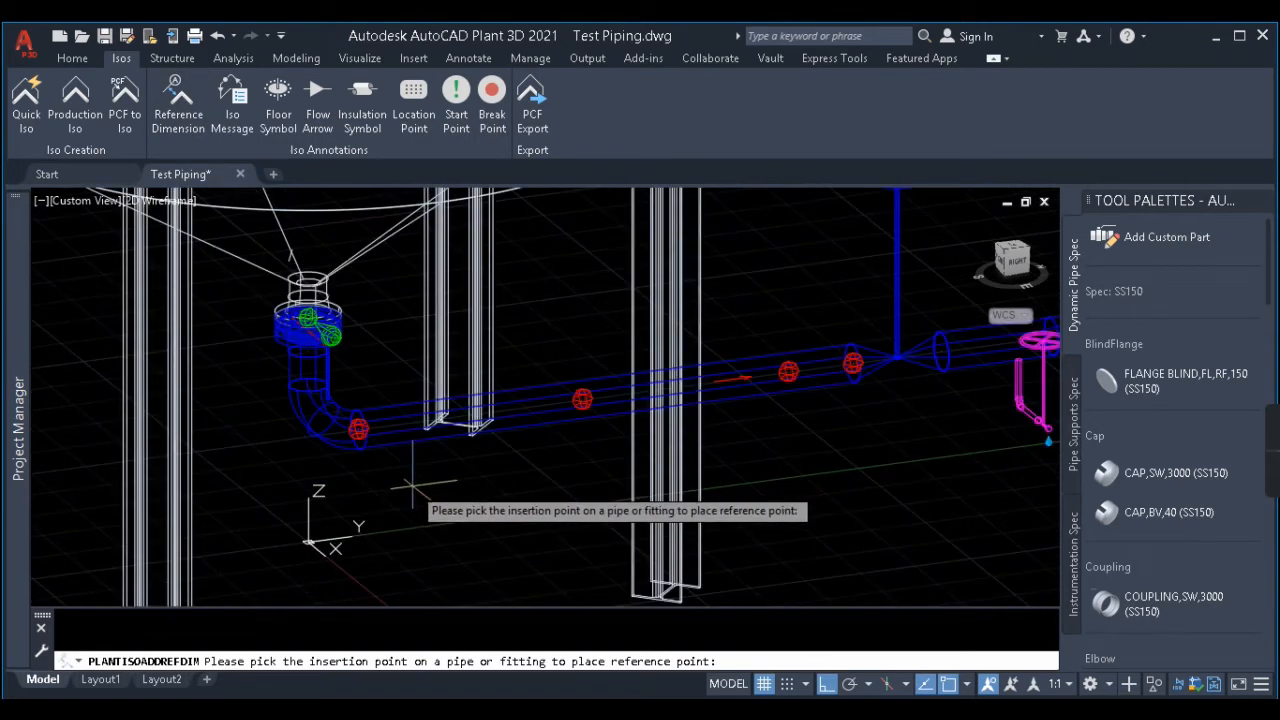
{"action": "scroll", "coordinate": [340, 440], "scroll_direction": "up", "scroll_amount": 3}
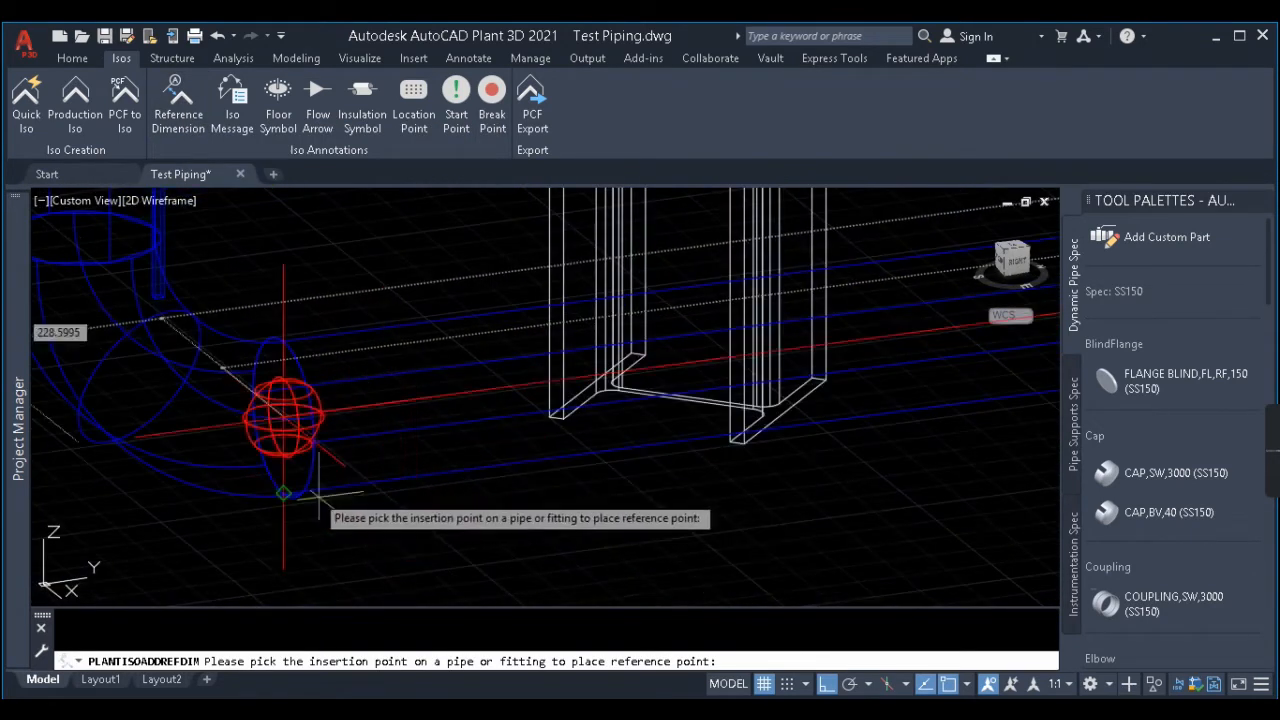
{"action": "scroll", "coordinate": [270, 415], "scroll_direction": "down", "scroll_amount": 4}
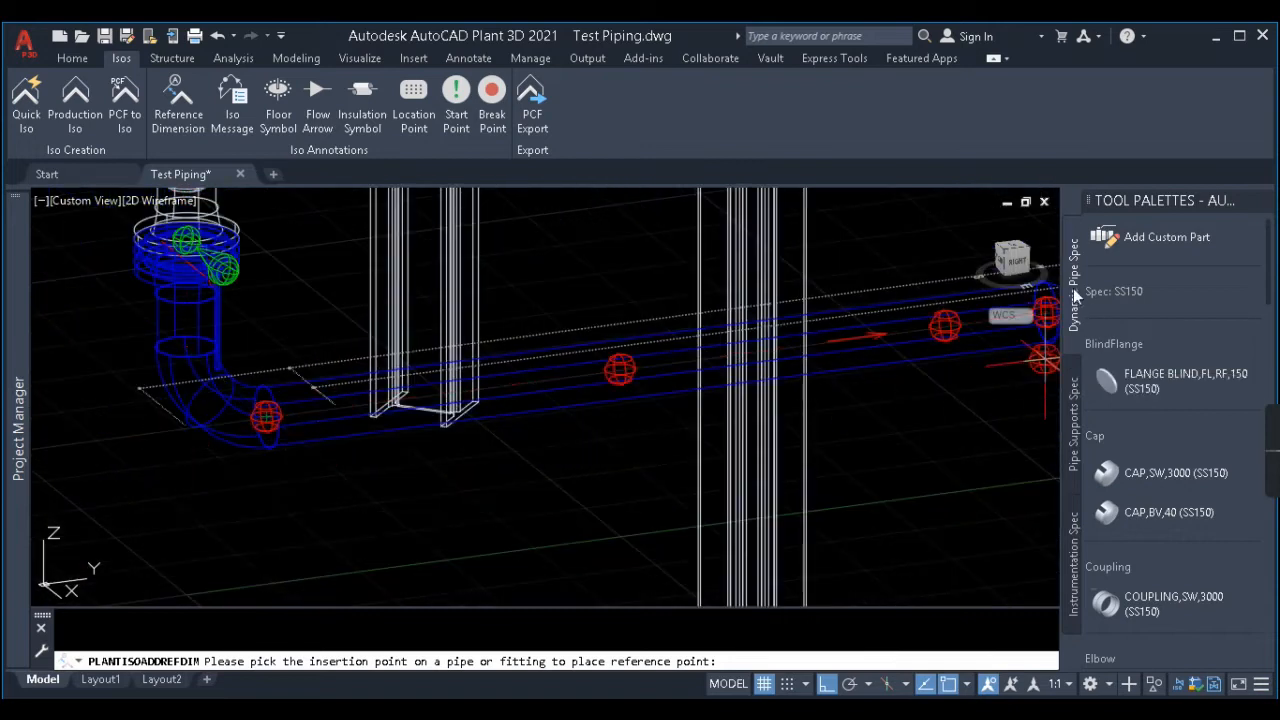
{"action": "left_click", "coordinate": [1012, 252]}
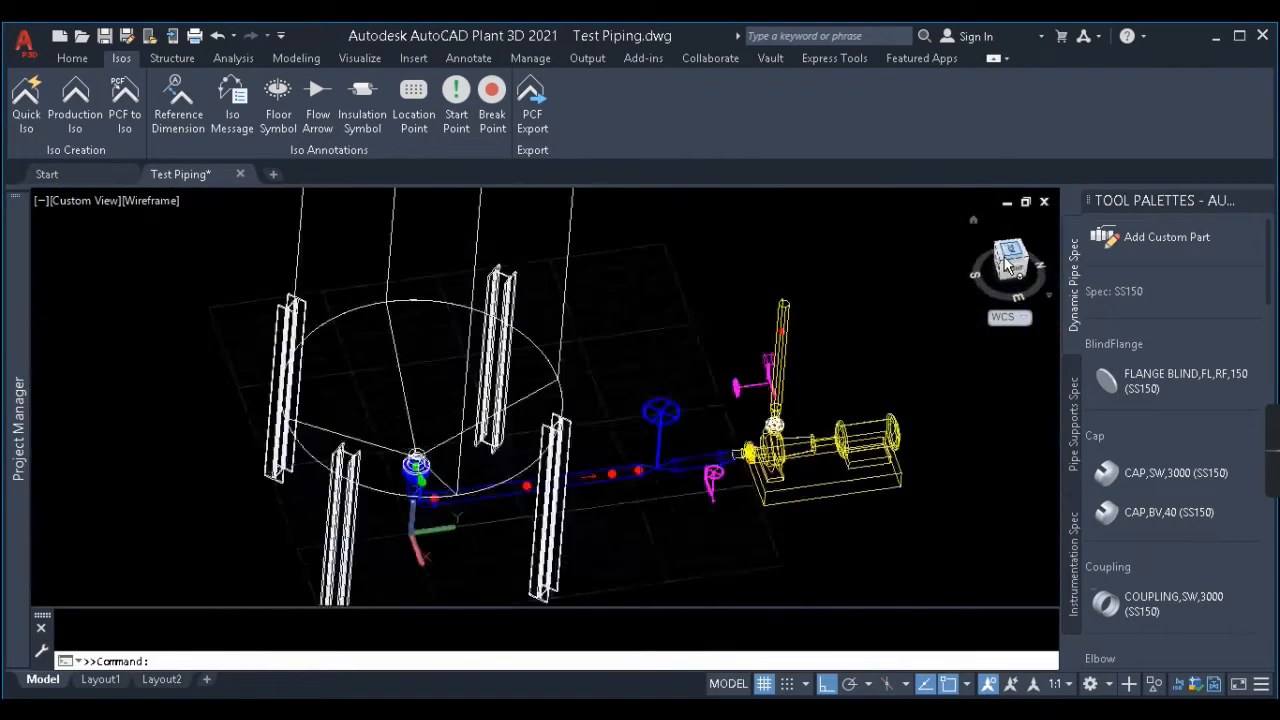
{"action": "scroll", "coordinate": [811, 420], "scroll_direction": "up", "scroll_amount": 5}
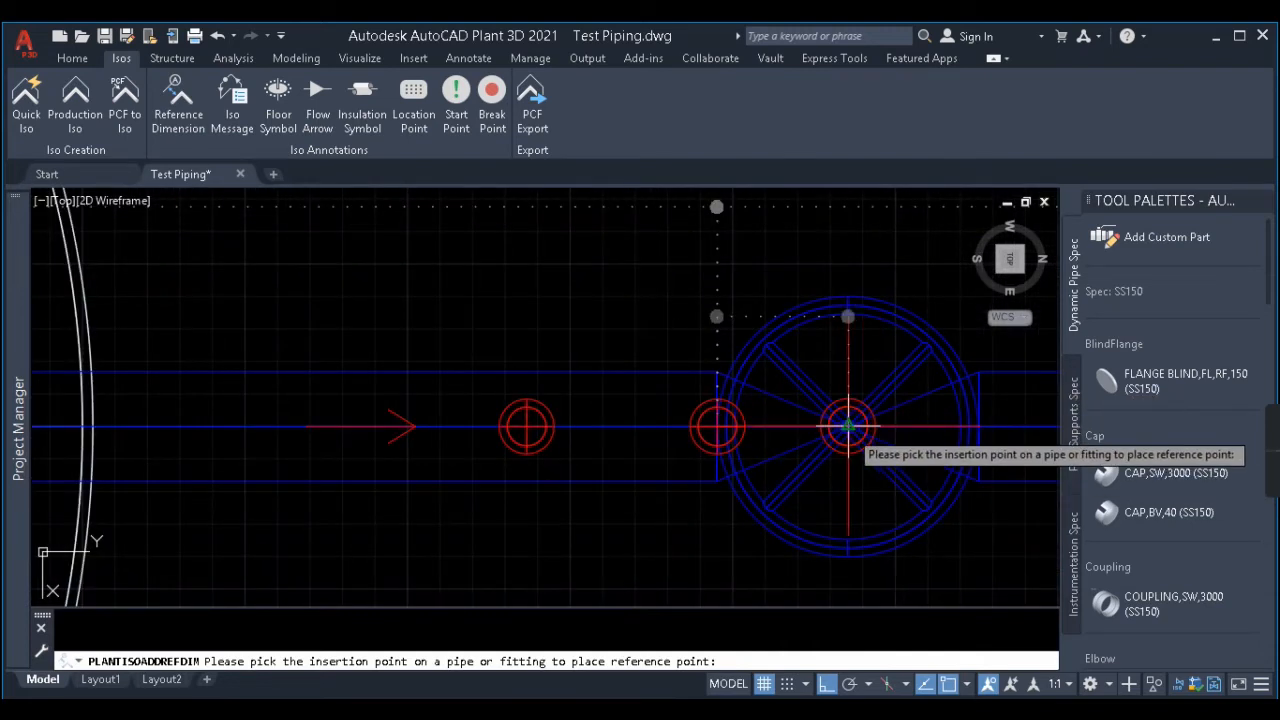
{"action": "scroll", "coordinate": [700, 400], "scroll_direction": "down", "scroll_amount": 3}
{"action": "scroll", "coordinate": [708, 420], "scroll_direction": "up", "scroll_amount": 5}
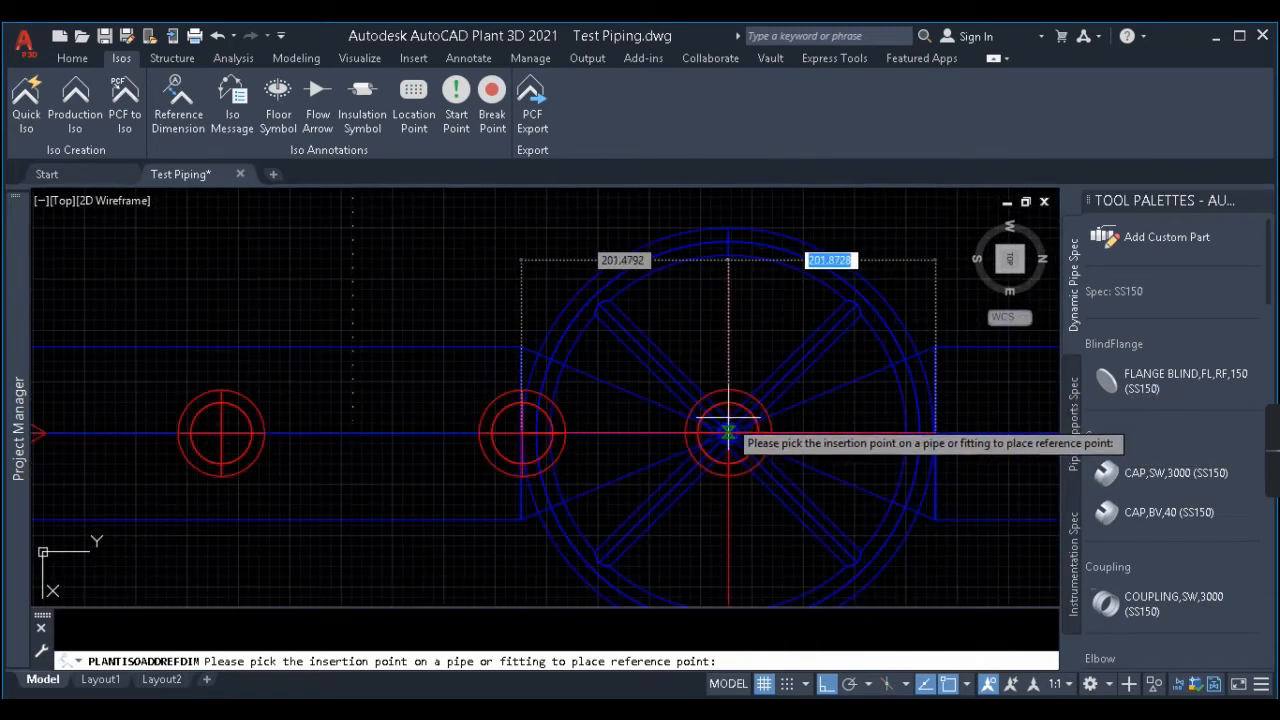
{"action": "left_click", "coordinate": [728, 432]}
Step: Place the reference dimension point on the suction pipe beside the mid-pipe symbol, about 1324 units from the valve centre
{"action": "scroll", "coordinate": [745, 430], "scroll_direction": "down", "scroll_amount": 5}
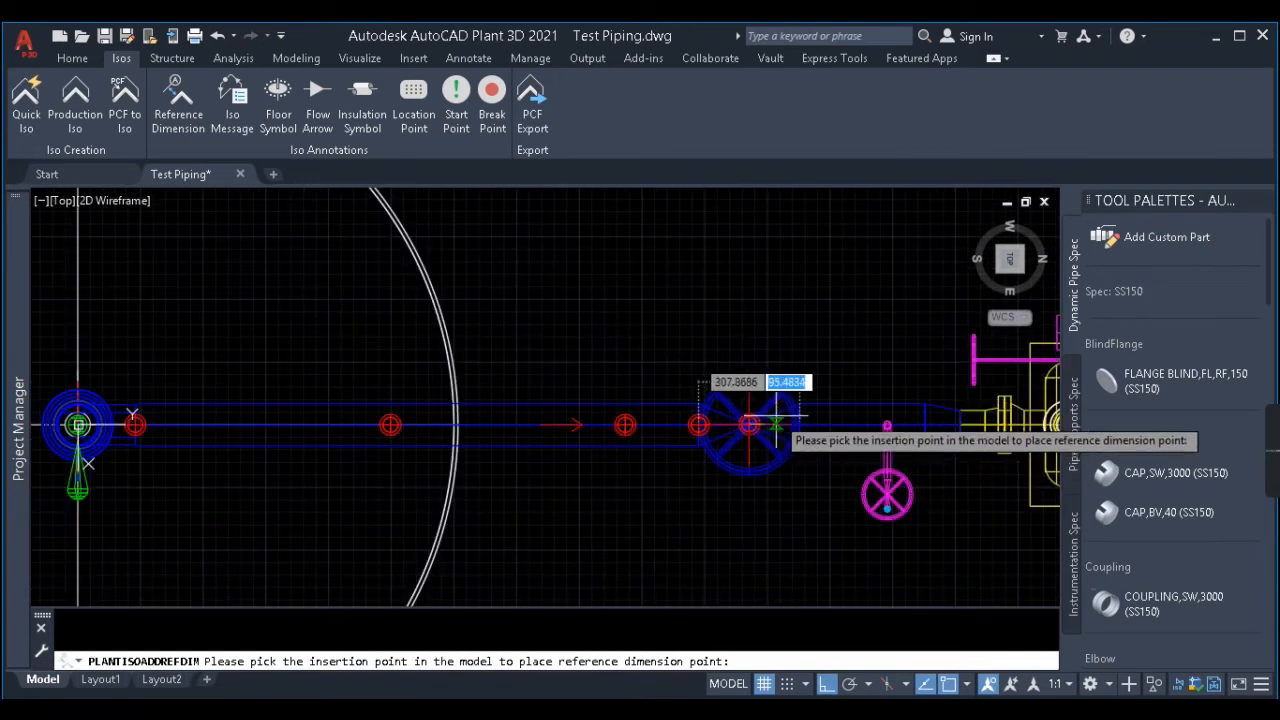
{"action": "scroll", "coordinate": [368, 425], "scroll_direction": "up", "scroll_amount": 4}
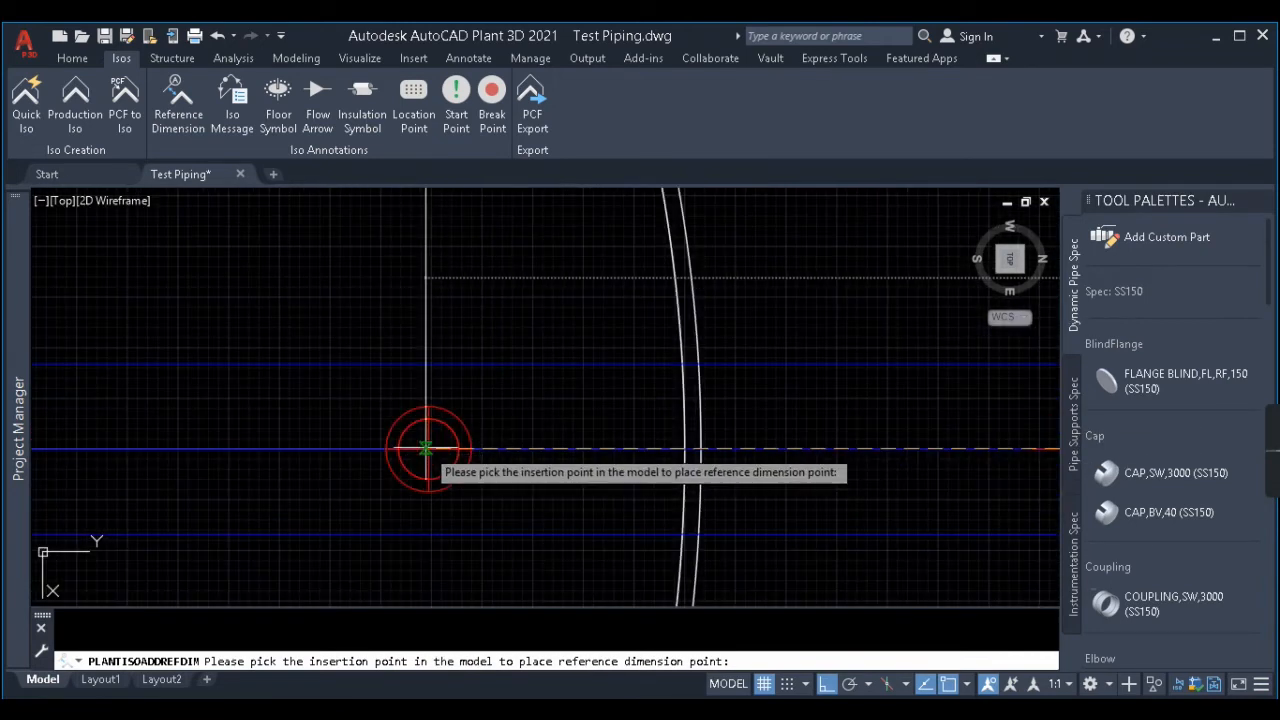
{"action": "middle_click_drag", "start_coordinate": [423, 449], "coordinate": [540, 368], "text": "shift"}
{"action": "scroll", "coordinate": [1014, 486], "scroll_direction": "up", "scroll_amount": 3}
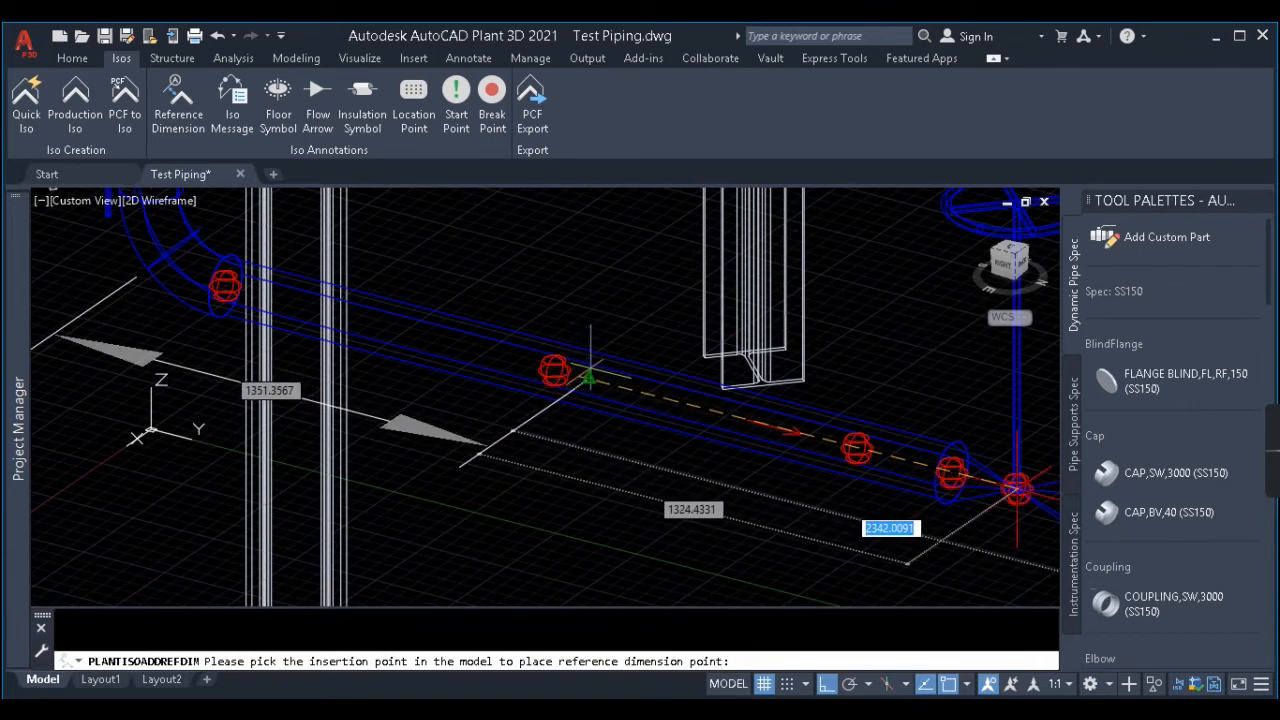
{"action": "left_click", "coordinate": [588, 378]}
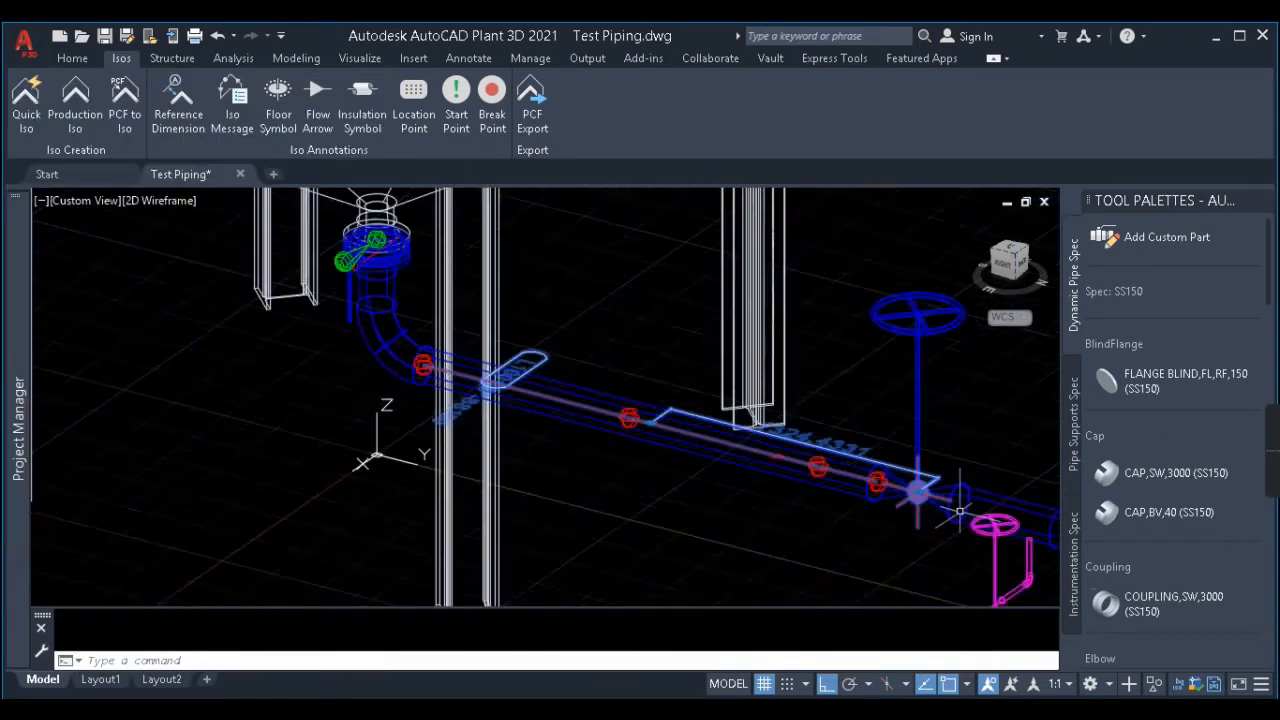
Step: Examine the new reference dimension between the valve and the suction pipe from several angles
{"action": "scroll", "coordinate": [843, 478], "scroll_direction": "up", "scroll_amount": 2}
{"action": "scroll", "coordinate": [843, 470], "scroll_direction": "down", "scroll_amount": 3}
{"action": "scroll", "coordinate": [585, 384], "scroll_direction": "up", "scroll_amount": 4}
{"action": "scroll", "coordinate": [585, 384], "scroll_direction": "down", "scroll_amount": 3}
{"action": "scroll", "coordinate": [749, 443], "scroll_direction": "up", "scroll_amount": 2}
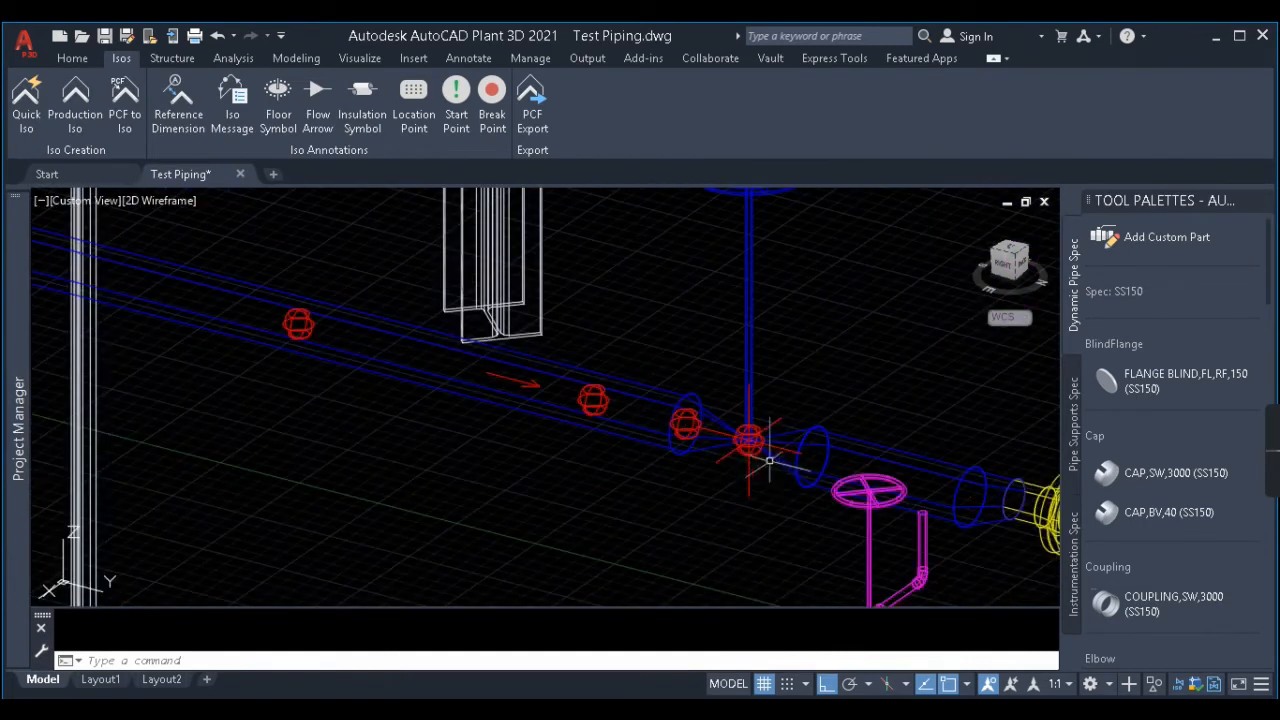
{"action": "scroll", "coordinate": [642, 385], "scroll_direction": "up", "scroll_amount": 4}
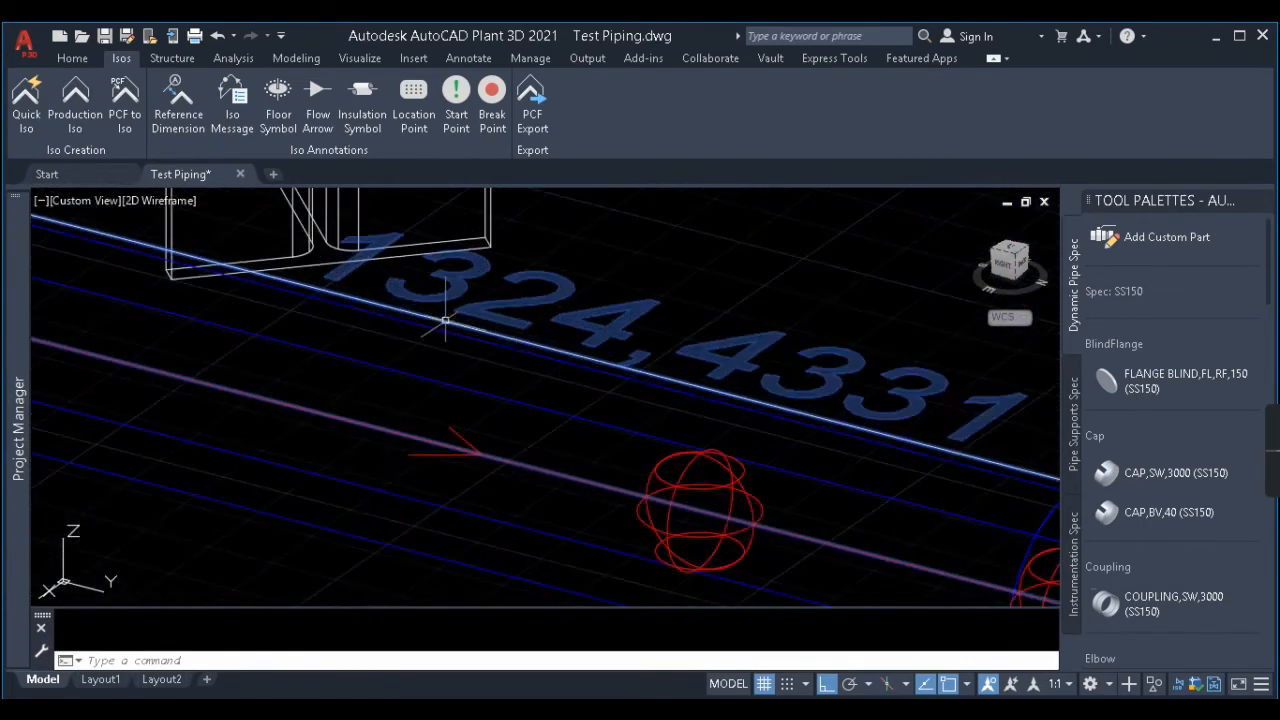
{"action": "scroll", "coordinate": [567, 289], "scroll_direction": "down", "scroll_amount": 5}
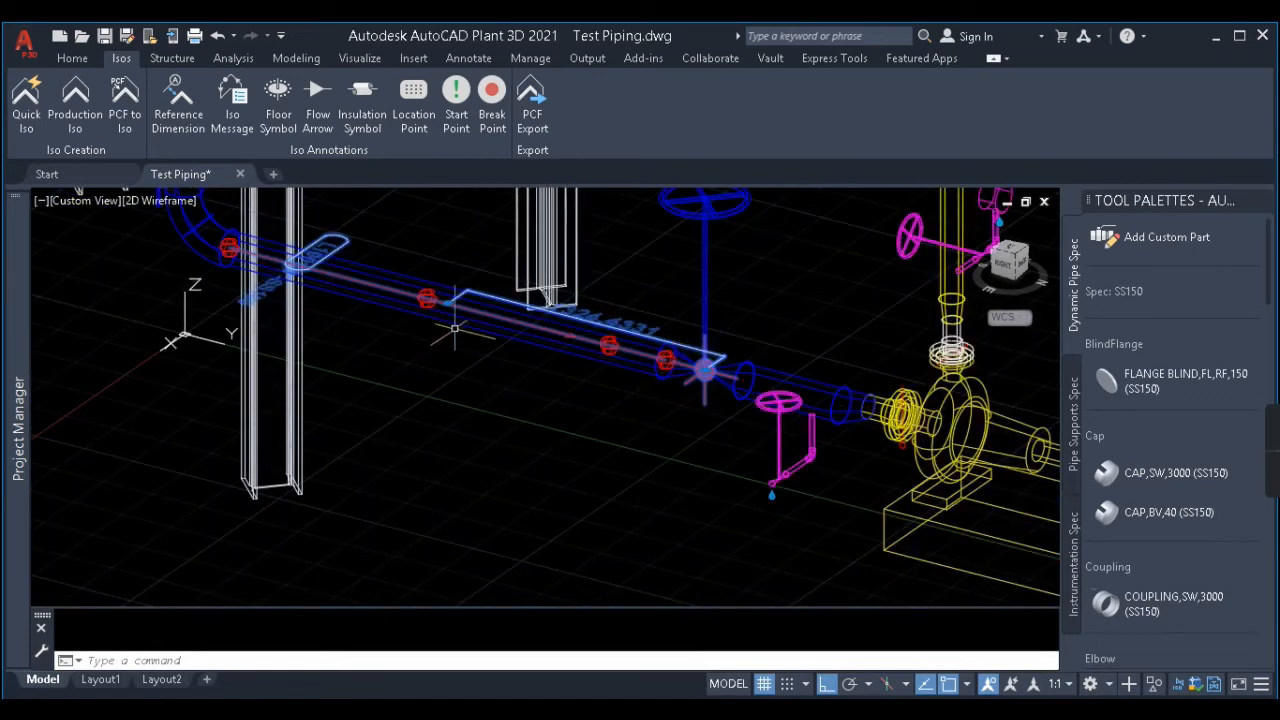
{"action": "middle_click_drag", "start_coordinate": [350, 315], "coordinate": [440, 440], "text": "shift"}
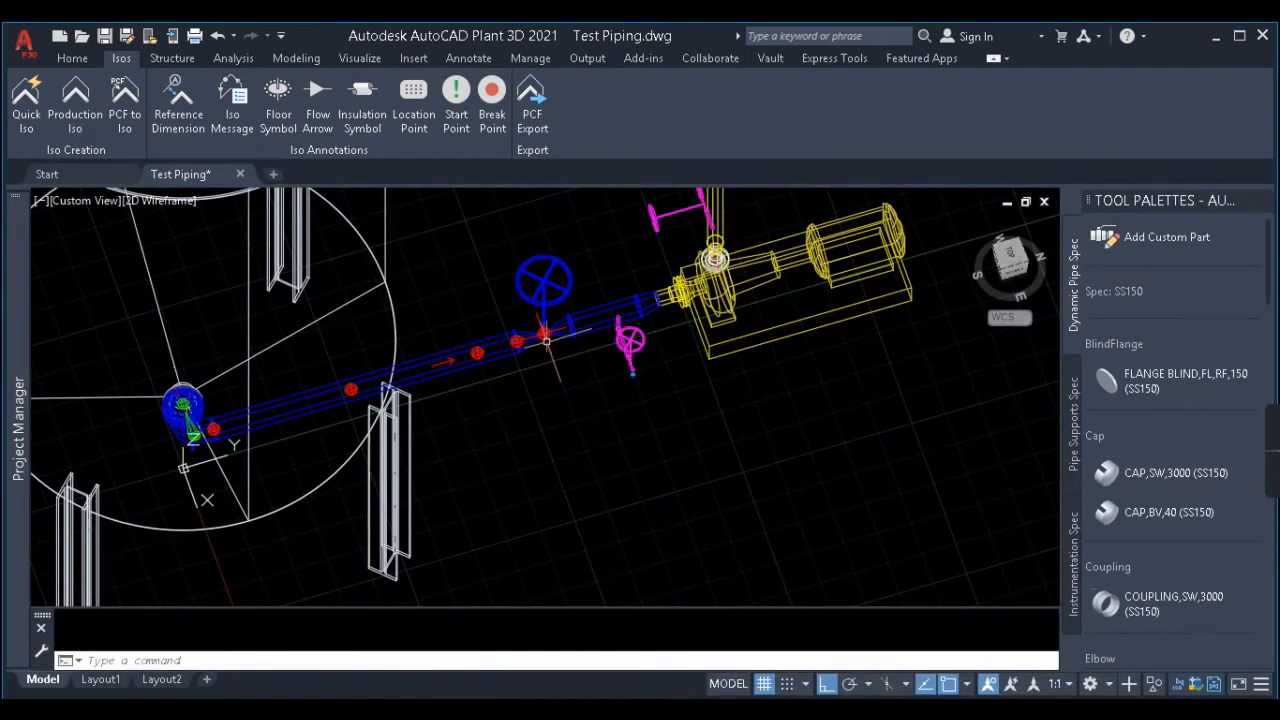
Step: Generate a quick iso of the suction pipe's entire line number in the Check_A2 style, with overwriting of existing isos enabled
{"action": "left_click", "coordinate": [520, 342]}
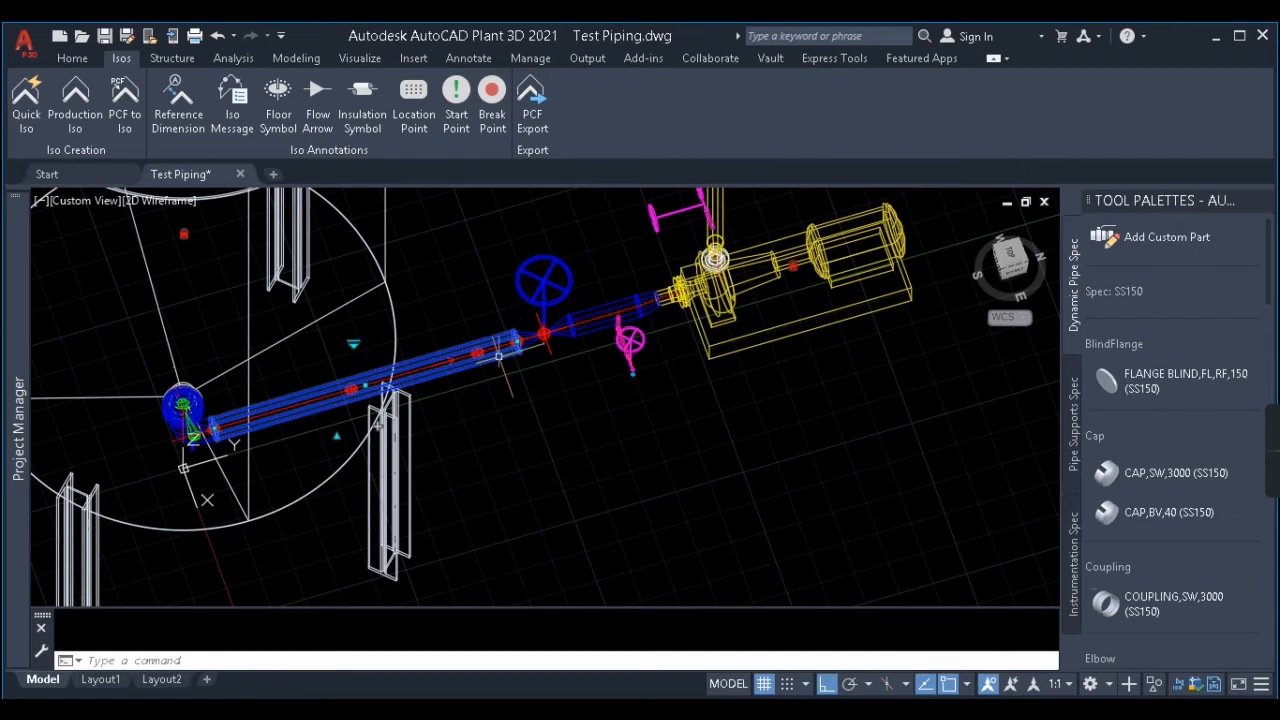
{"action": "right_click", "coordinate": [500, 348]}
{"action": "mouse_move", "coordinate": [687, 178]}
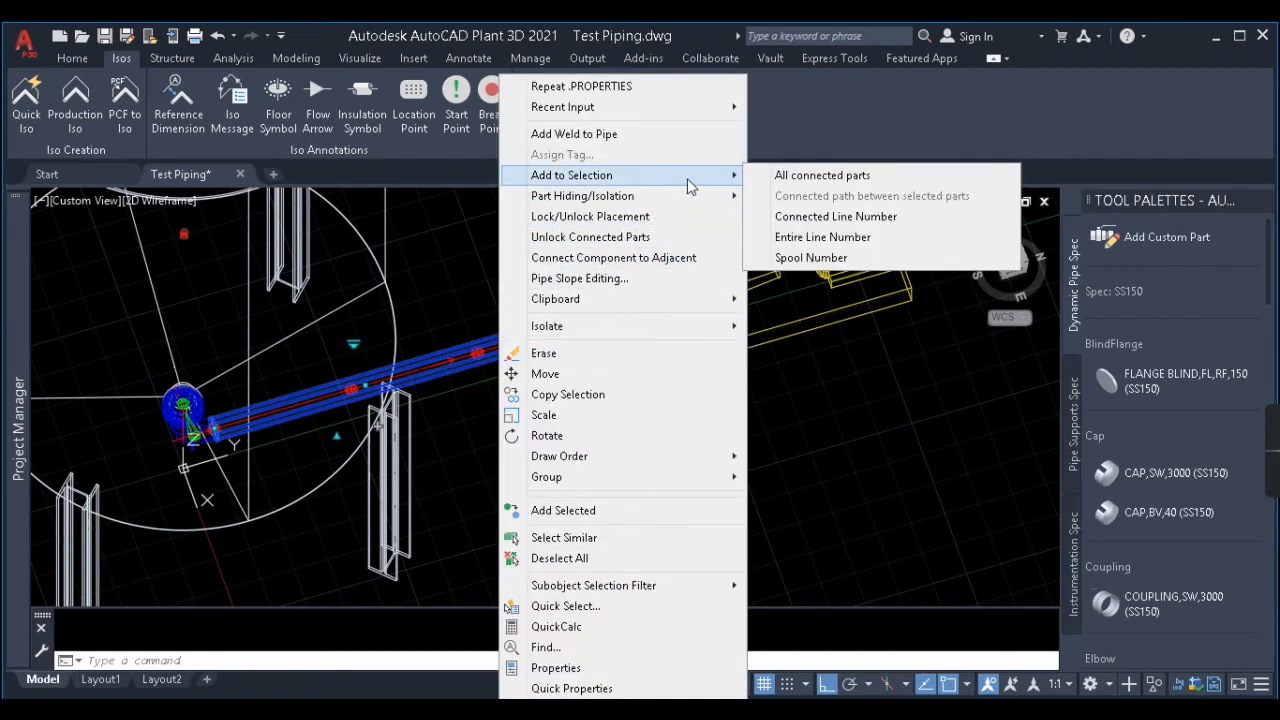
{"action": "left_click", "coordinate": [861, 237]}
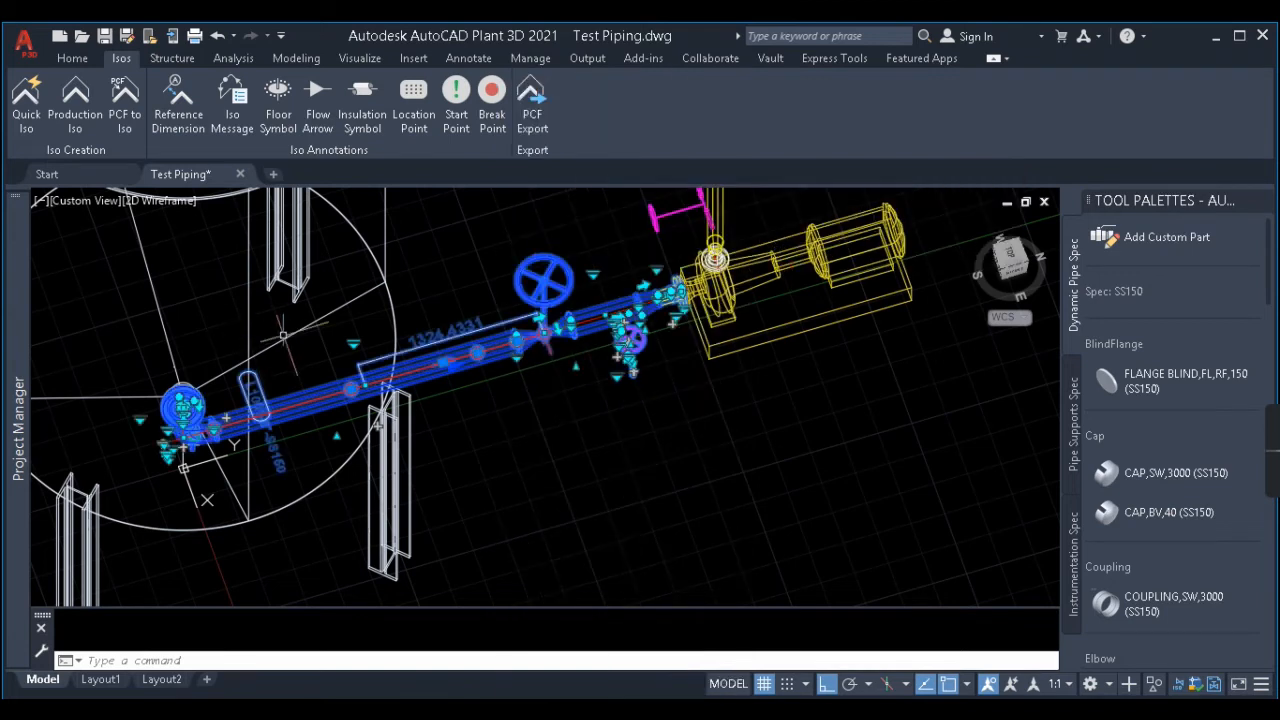
{"action": "left_click", "coordinate": [27, 100]}
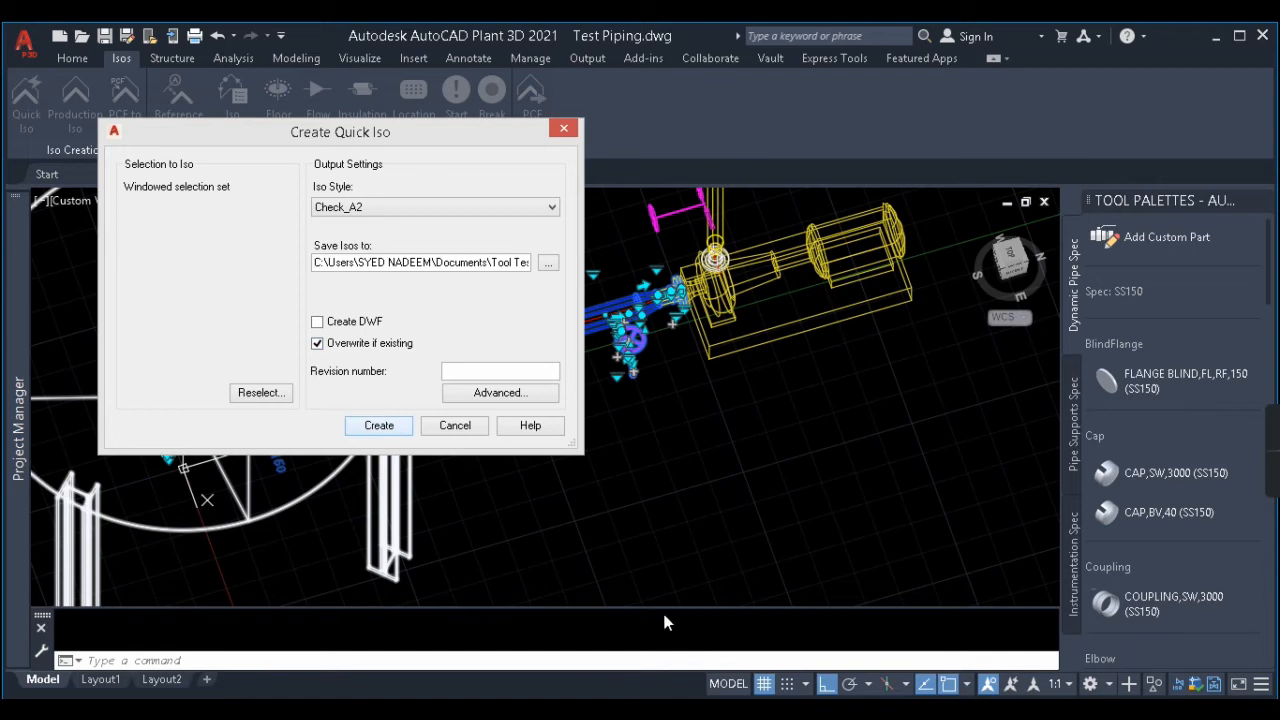
{"action": "key", "text": "Return"}
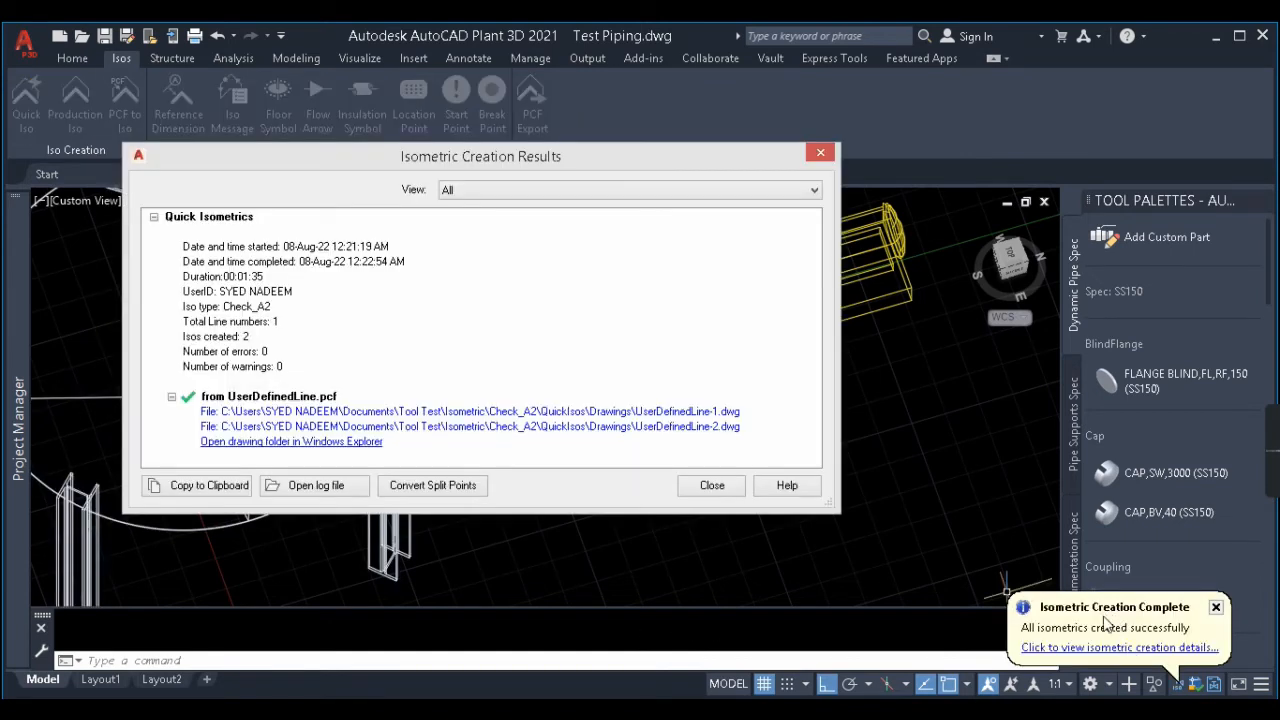
Step: Open the UserDefinedLine-2 isometric and examine the reference dimension running from the handwheel valve along the suction pipe
{"action": "left_click", "coordinate": [648, 430]}
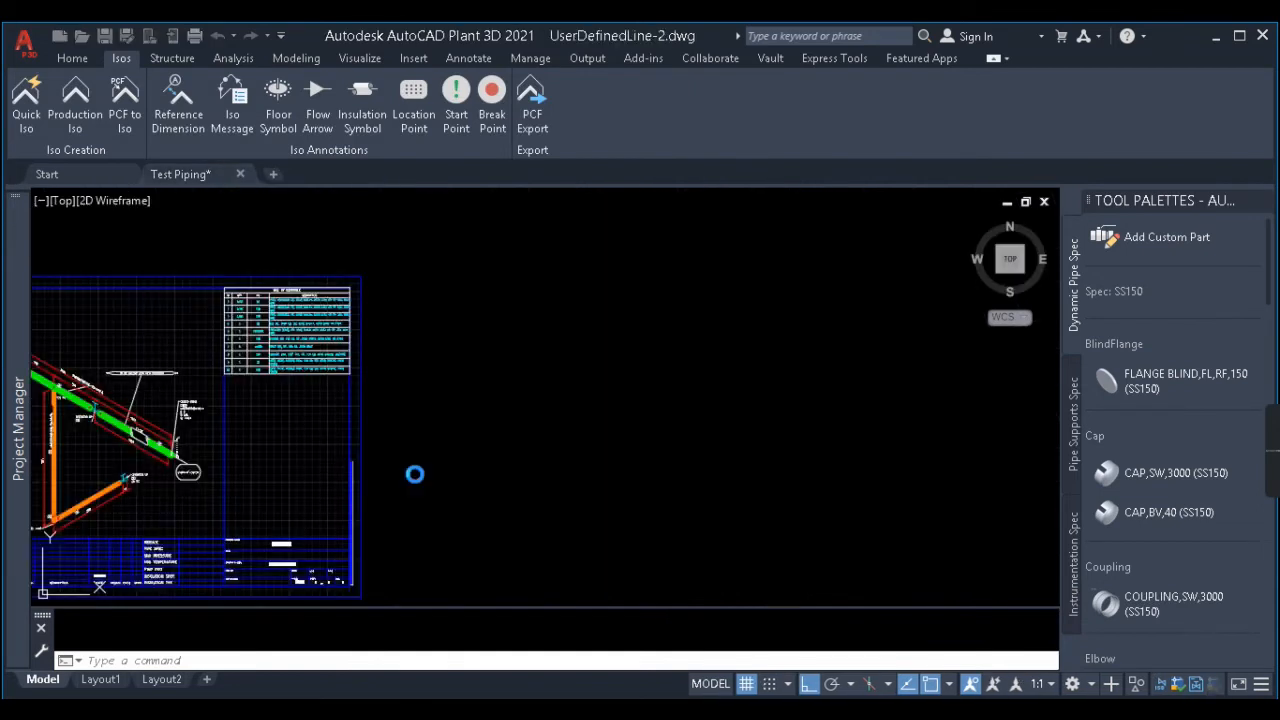
{"action": "scroll", "coordinate": [607, 391], "scroll_direction": "up", "scroll_amount": 5}
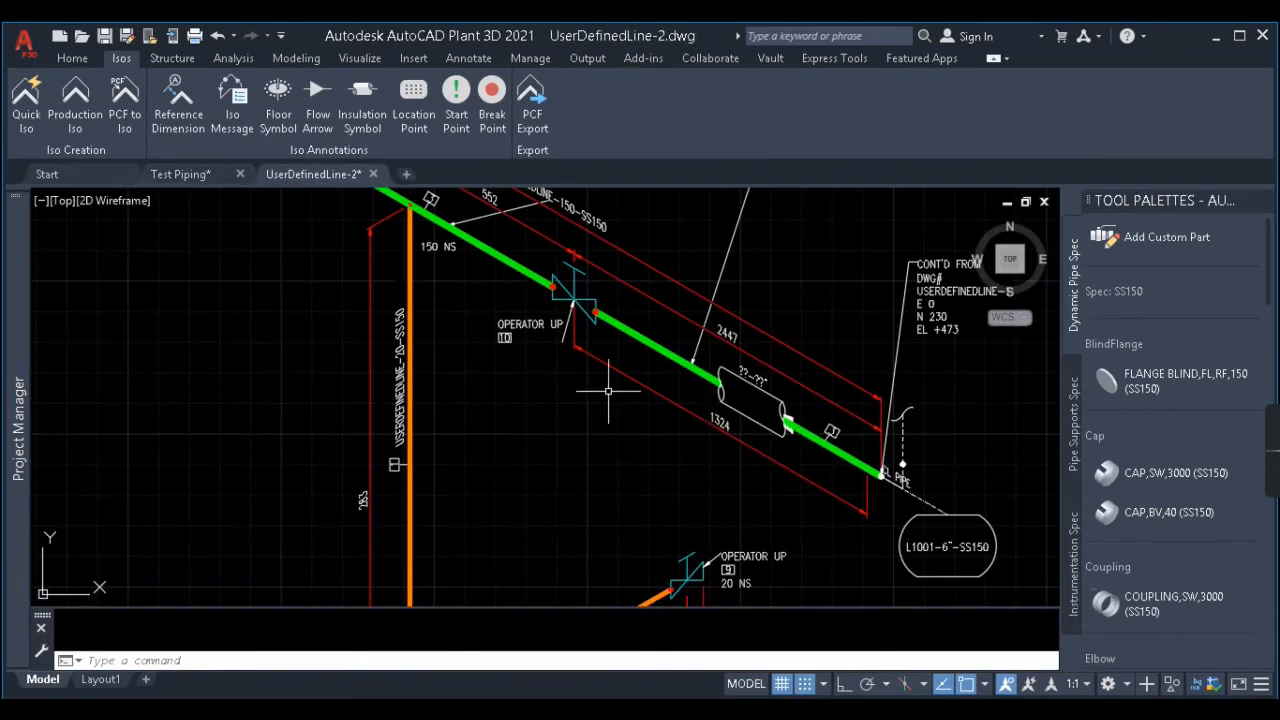
{"action": "scroll", "coordinate": [575, 292], "scroll_direction": "up", "scroll_amount": 2}
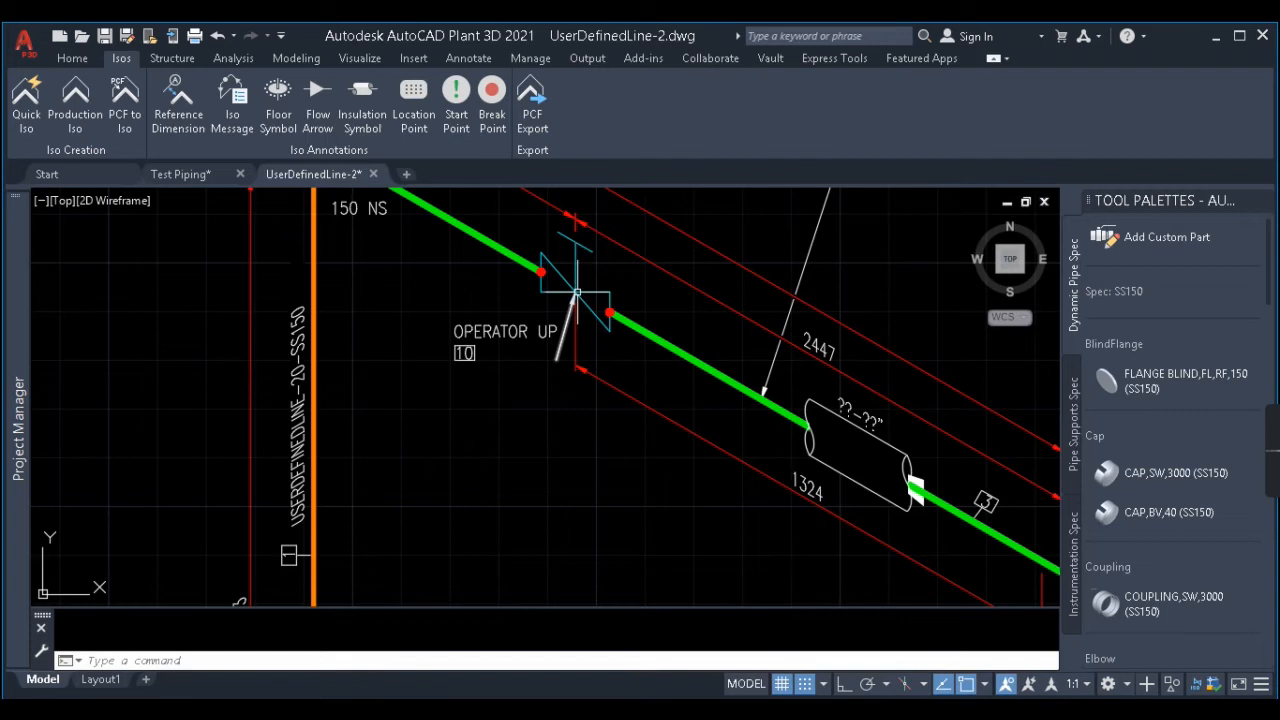
{"action": "scroll", "coordinate": [575, 292], "scroll_direction": "down", "scroll_amount": 2}
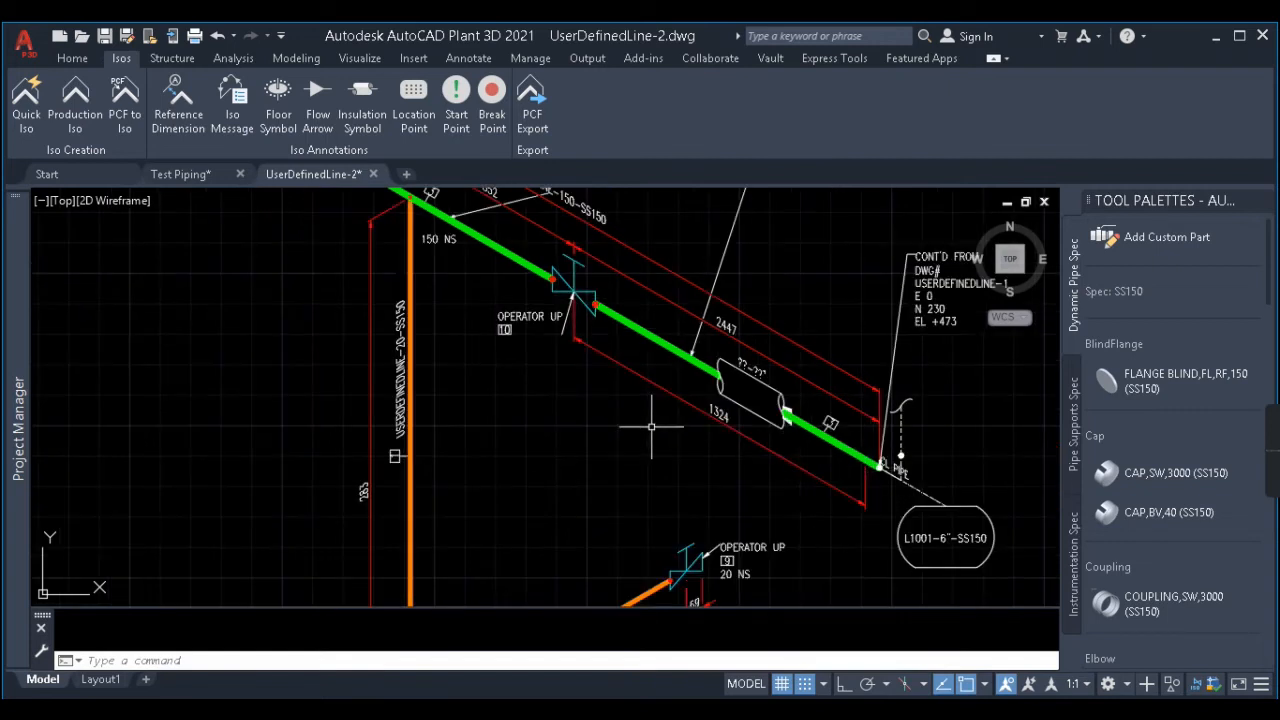
{"action": "scroll", "coordinate": [660, 427], "scroll_direction": "up", "scroll_amount": 3}
{"action": "left_click", "coordinate": [805, 430]}
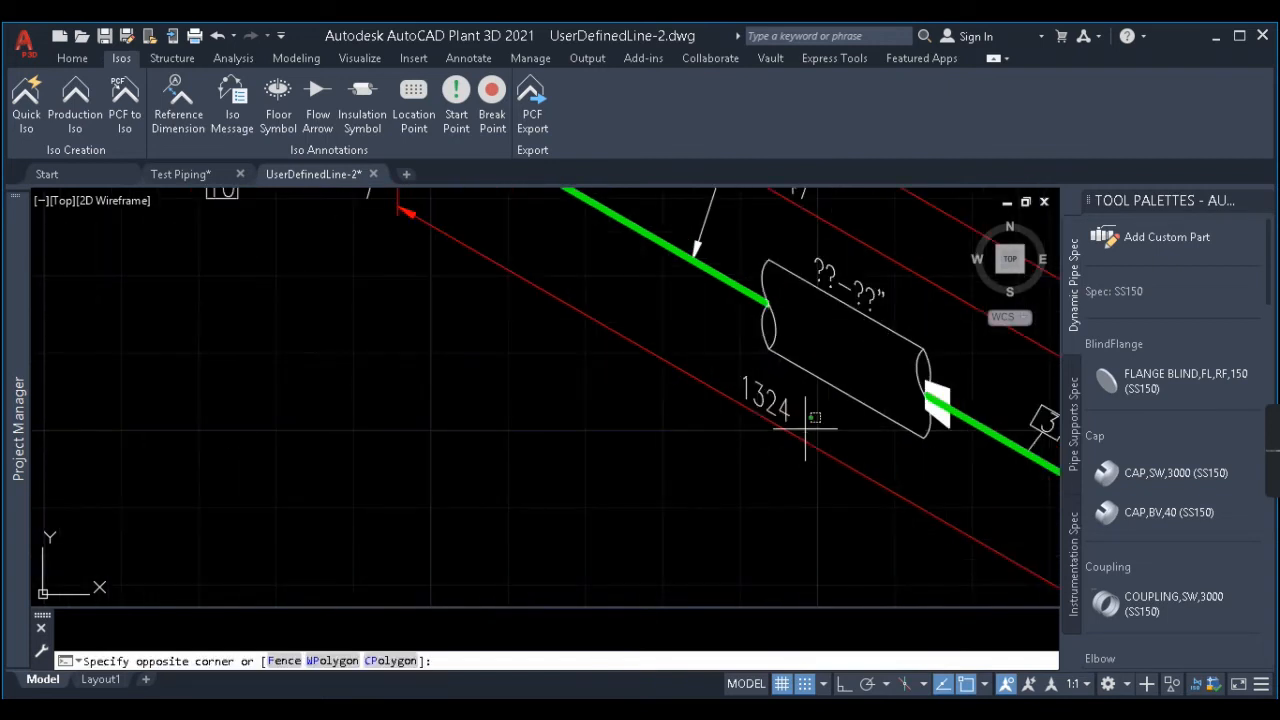
{"action": "left_click", "coordinate": [703, 470]}
{"action": "scroll", "coordinate": [640, 420], "scroll_direction": "down", "scroll_amount": 3}
{"action": "scroll", "coordinate": [590, 435], "scroll_direction": "up", "scroll_amount": 4}
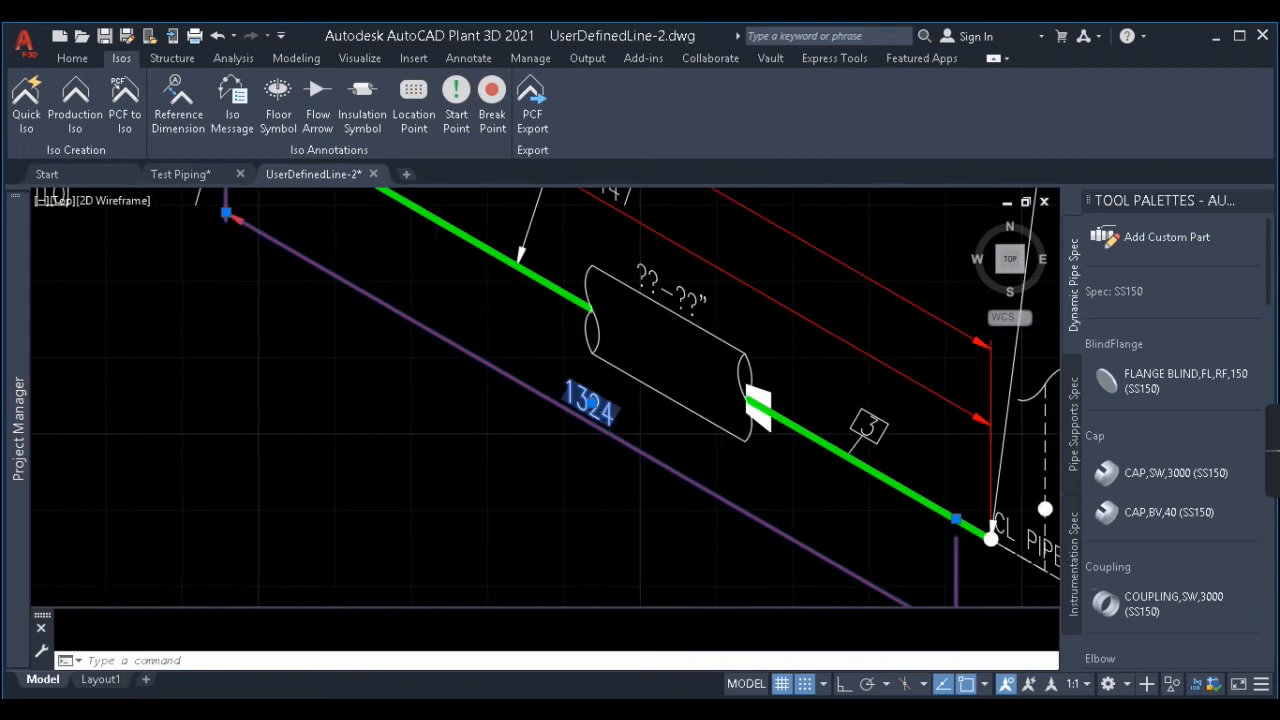
{"action": "scroll", "coordinate": [600, 420], "scroll_direction": "down", "scroll_amount": 2}
{"action": "key", "text": "Escape"}
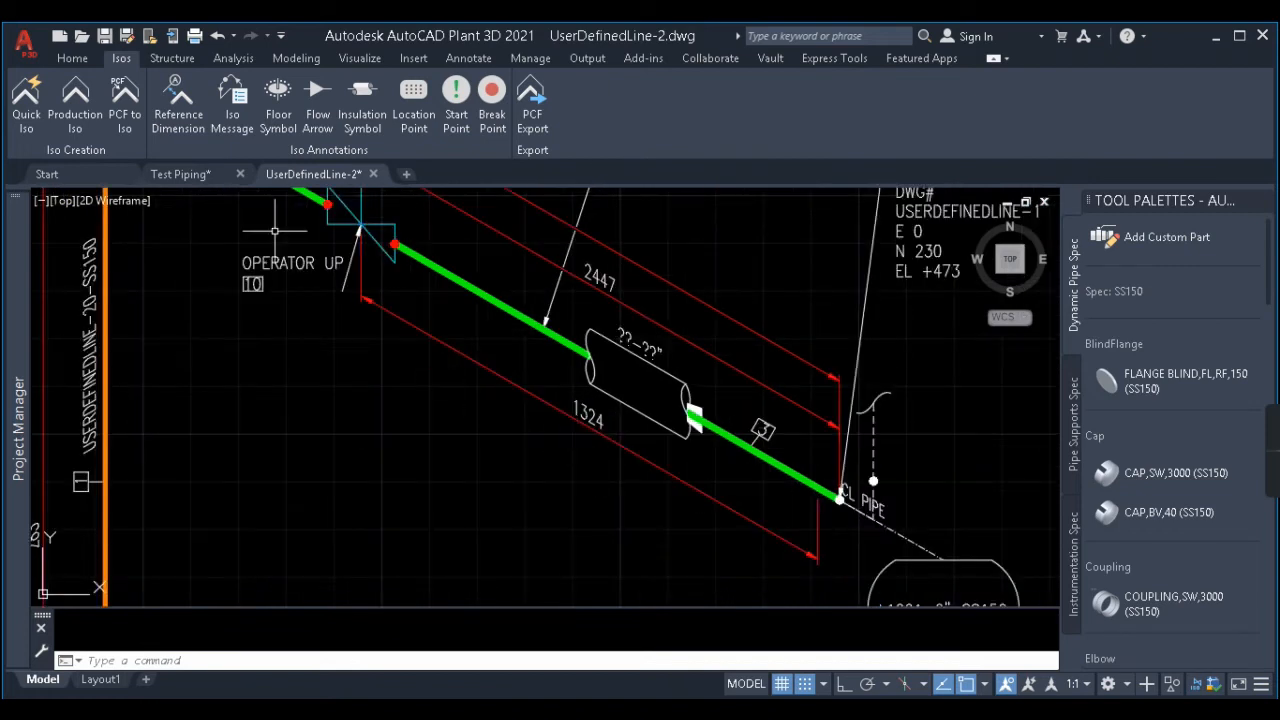
Step: Compare the reference dimension in the Test Piping model with the isometric, and close UserDefinedLine-2 without saving
{"action": "left_click", "coordinate": [180, 174]}
{"action": "scroll", "coordinate": [555, 380], "scroll_direction": "up", "scroll_amount": 3}
{"action": "left_click", "coordinate": [547, 319]}
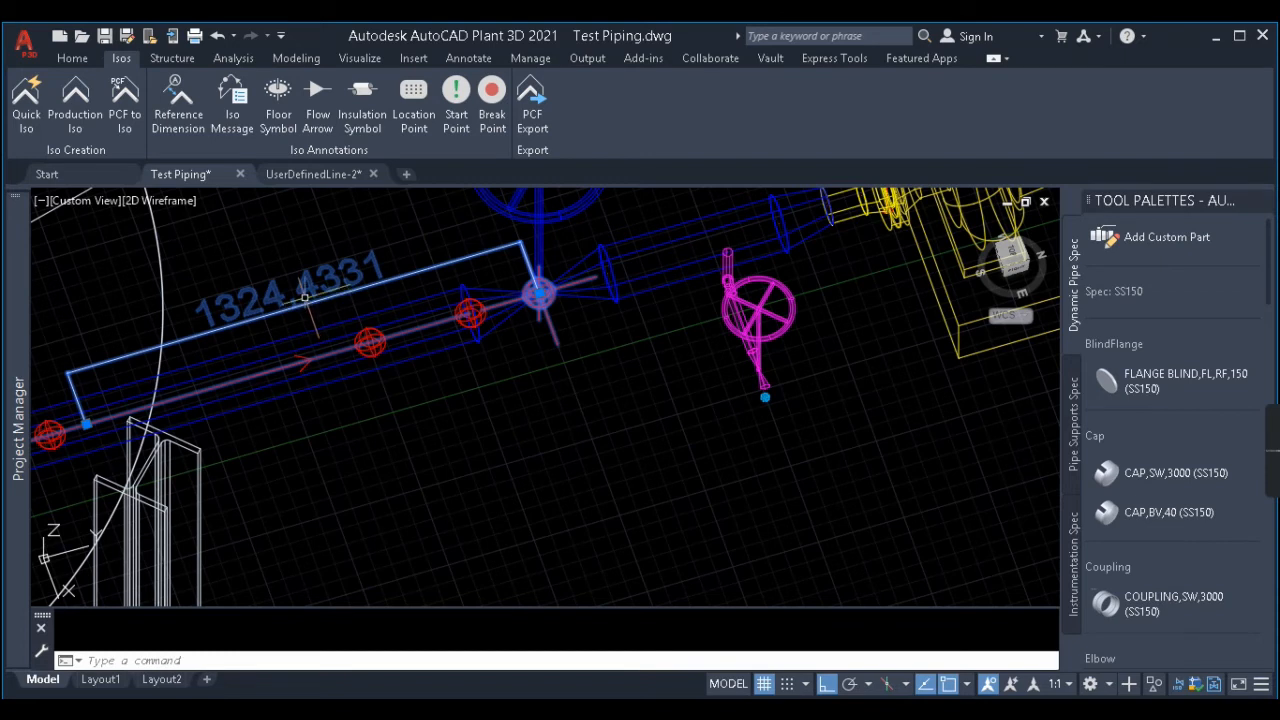
{"action": "middle_click_drag", "start_coordinate": [590, 361], "coordinate": [668, 367]}
{"action": "key", "text": "ctrl+Tab"}
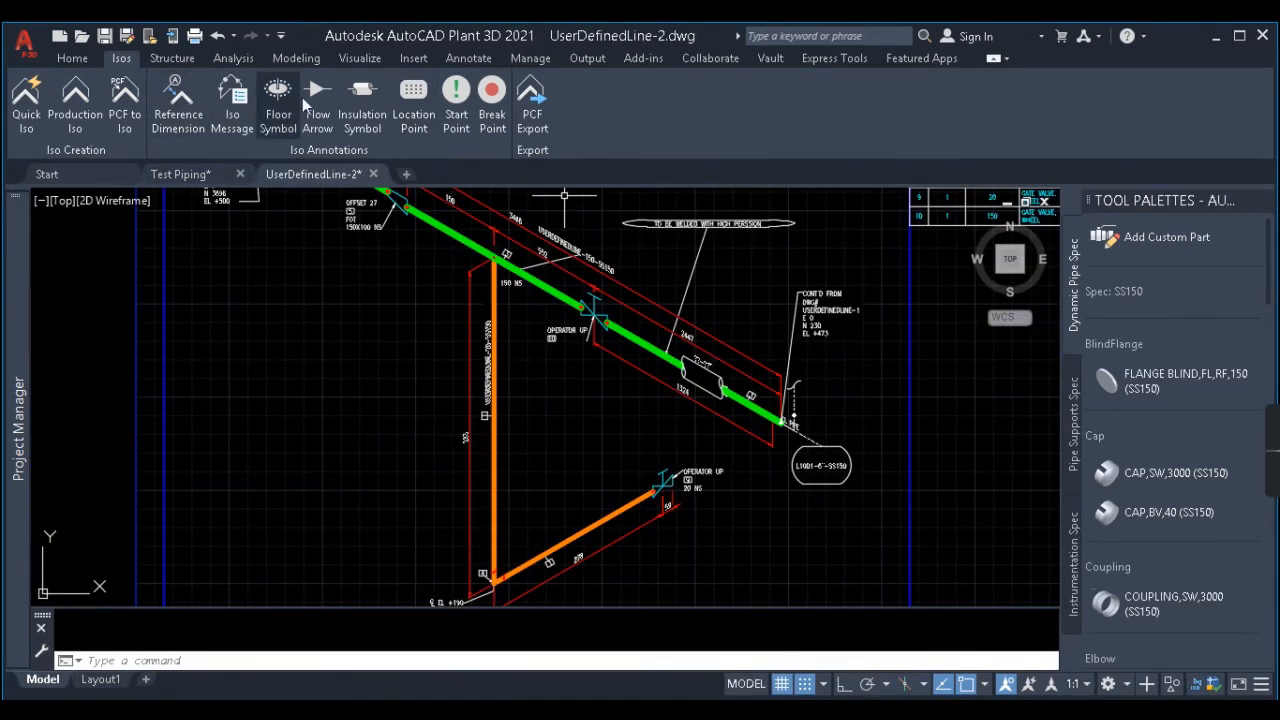
{"action": "left_click", "coordinate": [374, 176]}
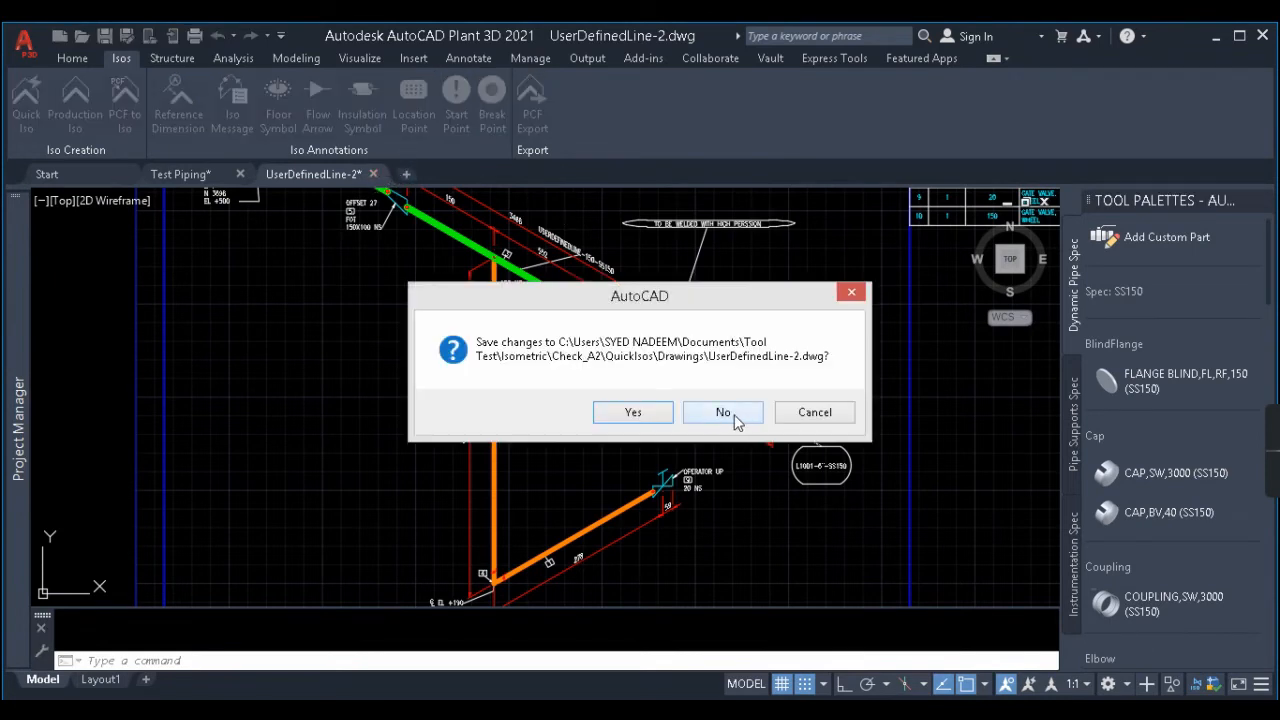
{"action": "left_click", "coordinate": [723, 413]}
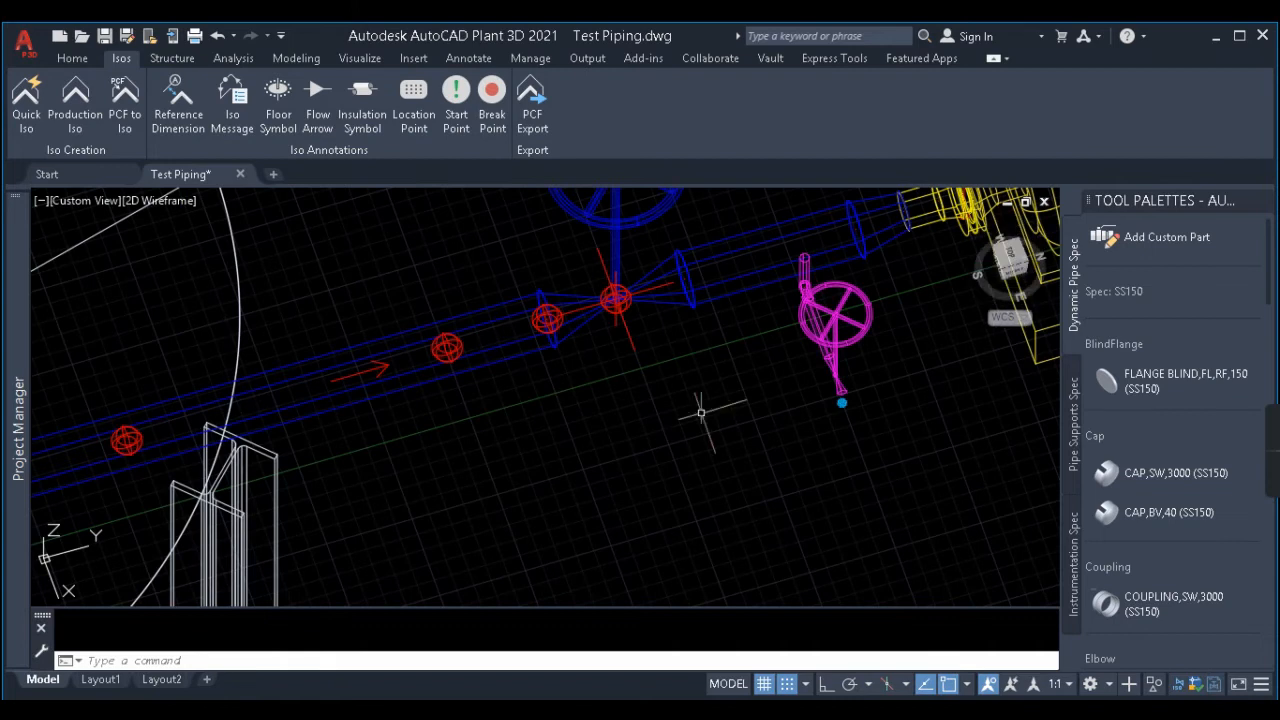
Step: Examine the whole tank-to-pump piping model from a lower angle, checking the annotated suction pipe
{"action": "scroll", "coordinate": [541, 355], "scroll_direction": "down", "scroll_amount": 5}
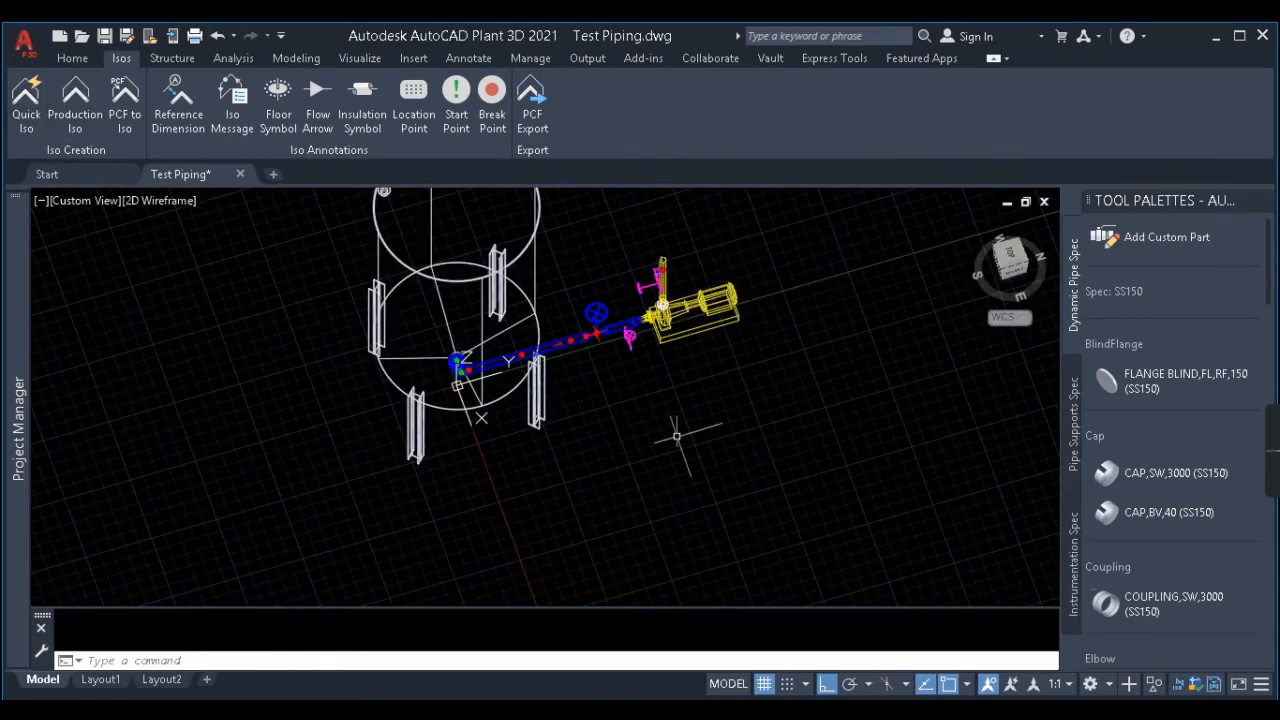
{"action": "middle_click_drag", "start_coordinate": [680, 438], "coordinate": [655, 400], "text": "shift"}
{"action": "scroll", "coordinate": [651, 410], "scroll_direction": "down", "scroll_amount": 4}
{"action": "scroll", "coordinate": [606, 416], "scroll_direction": "up", "scroll_amount": 8}
{"action": "scroll", "coordinate": [561, 381], "scroll_direction": "down", "scroll_amount": 2}
{"action": "middle_click_drag", "start_coordinate": [583, 422], "coordinate": [499, 401]}
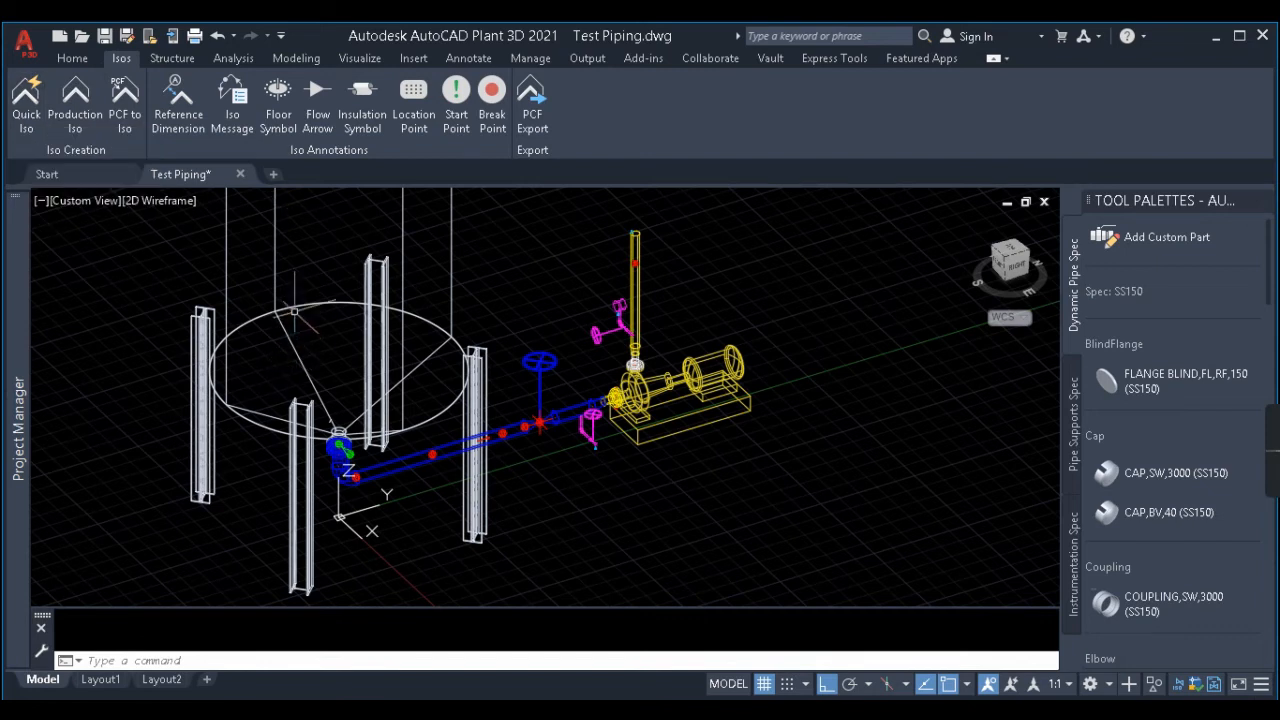
{"action": "left_click", "coordinate": [401, 463]}
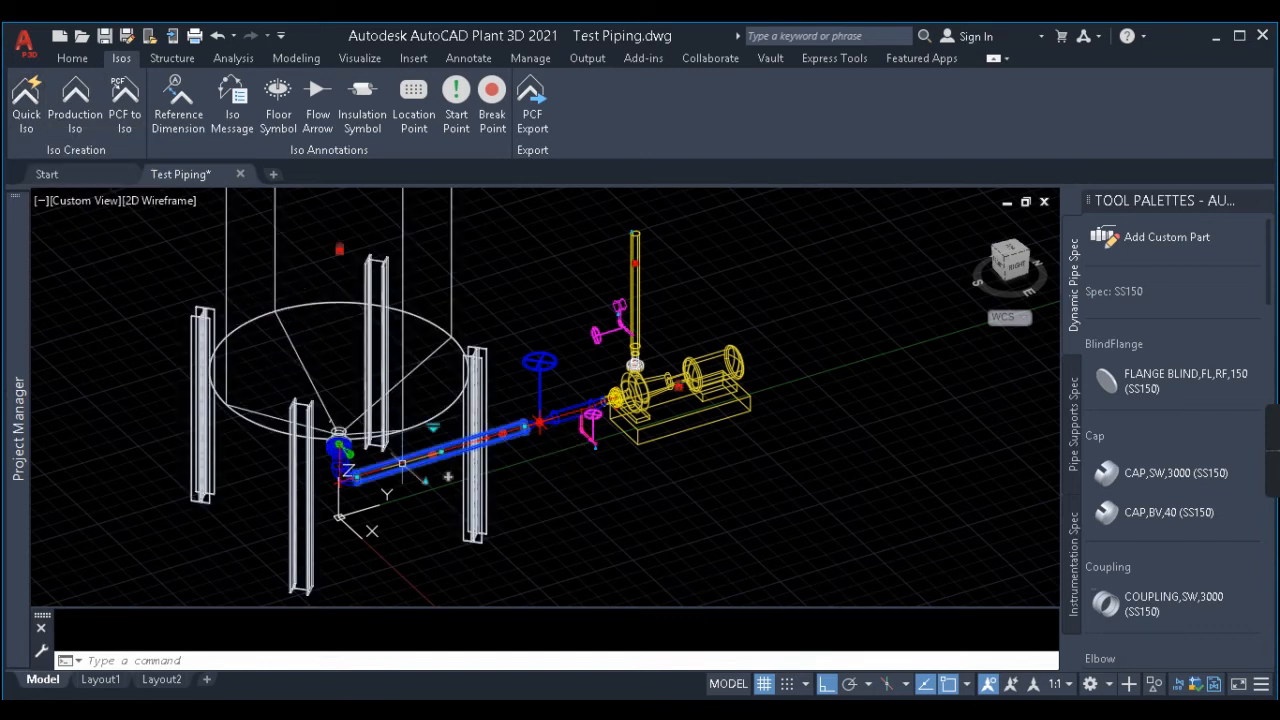
{"action": "key", "text": "Escape"}
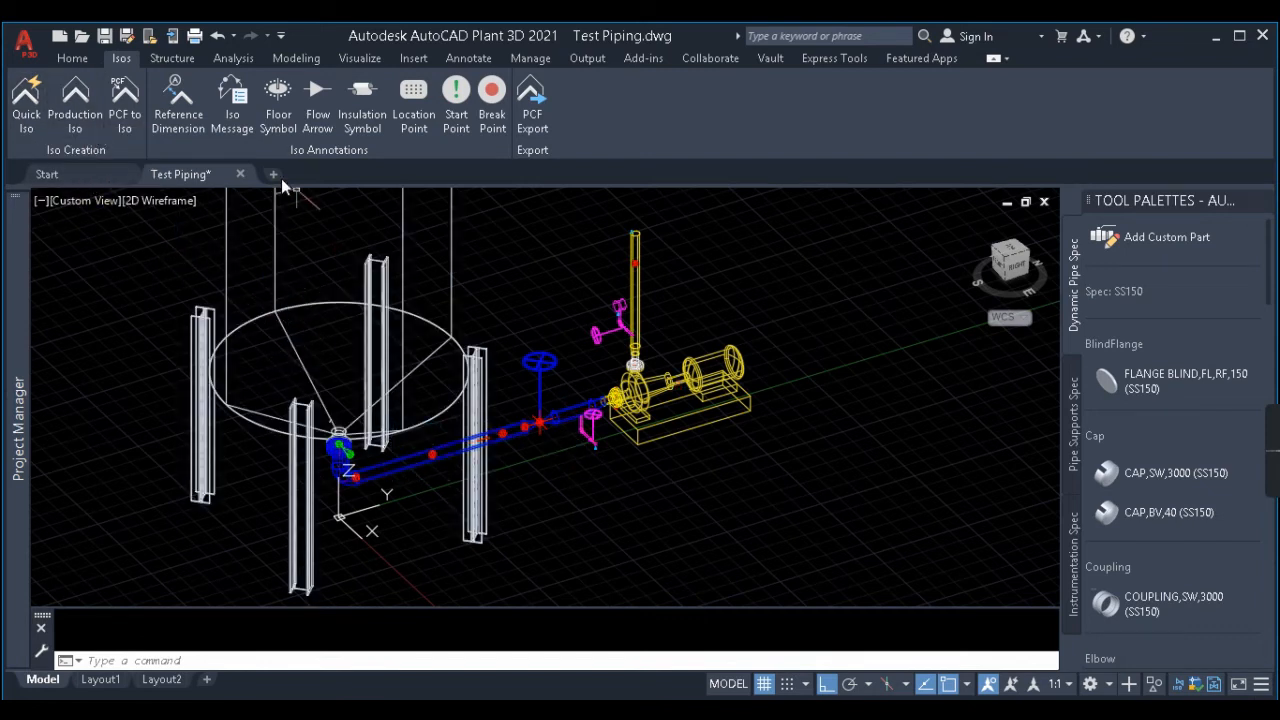
Step: Create Check_A2 production isos for lines L1001-6"-SS150 and L1002-4"-SS150, overwriting existing ones and leaving the revision number blank
{"action": "left_click", "coordinate": [75, 100]}
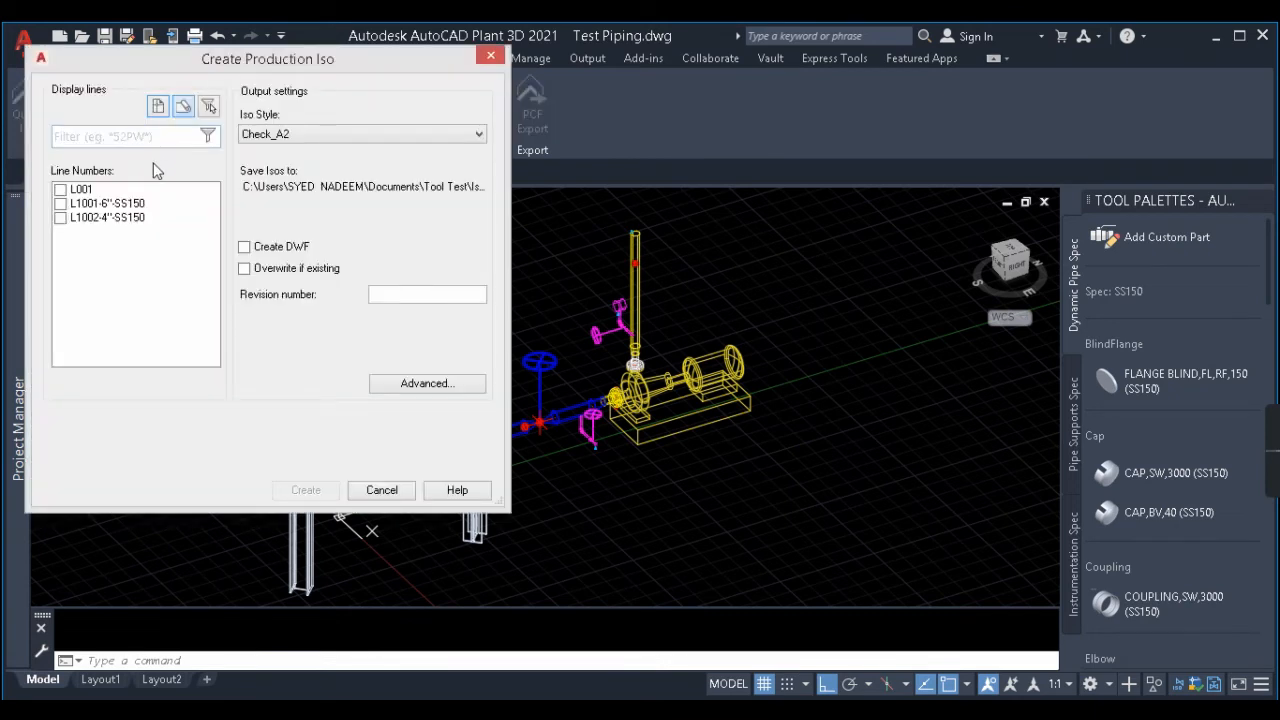
{"action": "mouse_move", "coordinate": [150, 77]}
{"action": "left_mouse_down"}
{"action": "mouse_move", "coordinate": [288, 90]}
{"action": "mouse_move", "coordinate": [907, 82]}
{"action": "mouse_move", "coordinate": [904, 100]}
{"action": "left_mouse_up"}
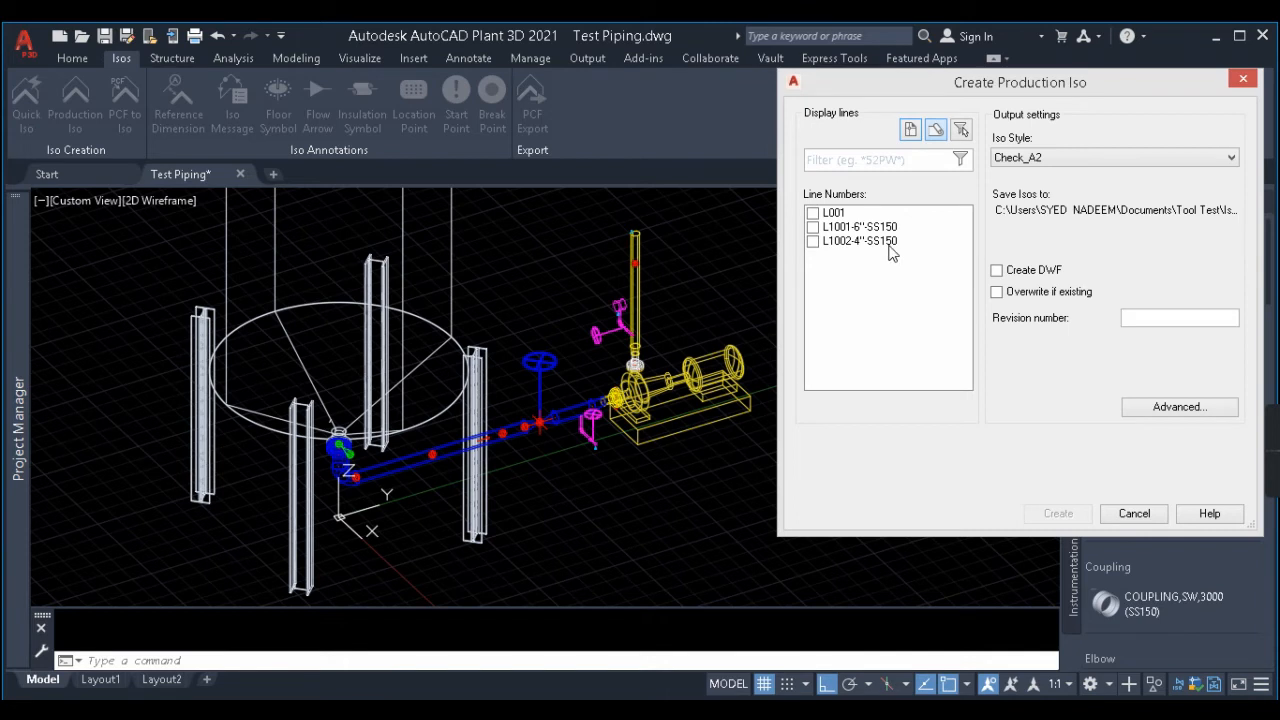
{"action": "left_click", "coordinate": [813, 228]}
{"action": "left_click", "coordinate": [813, 242]}
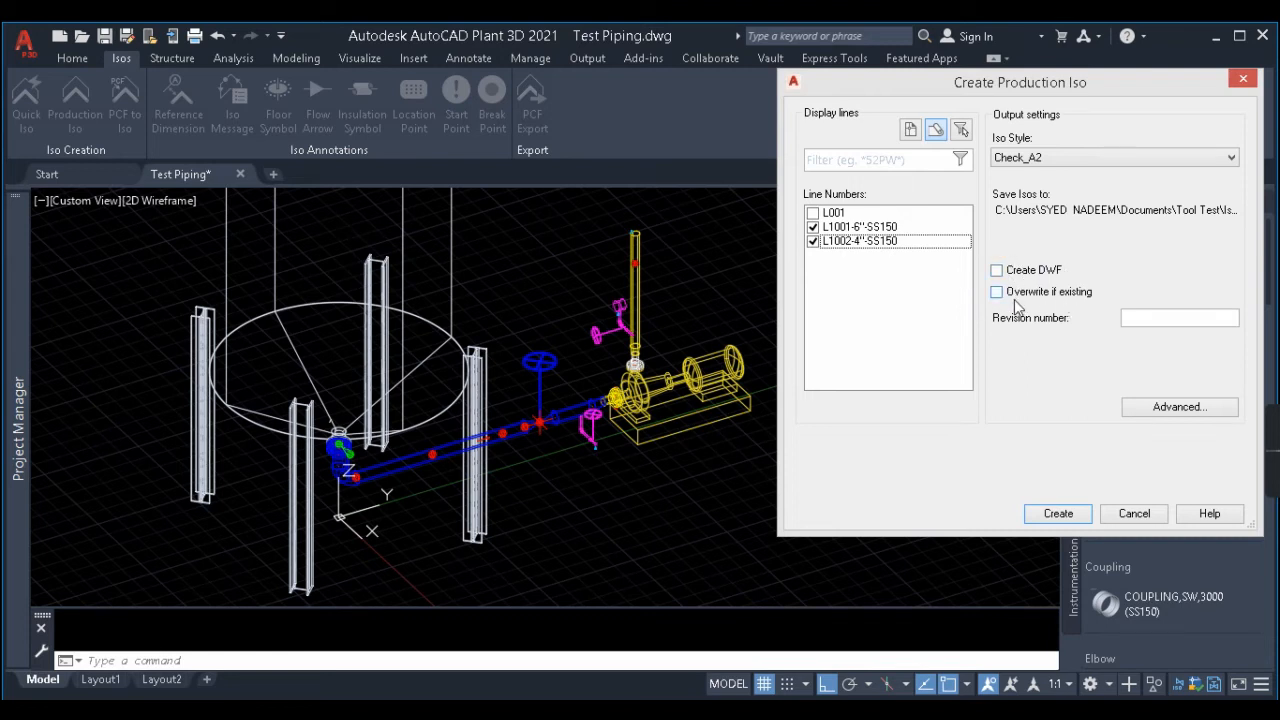
{"action": "left_click", "coordinate": [1150, 319]}
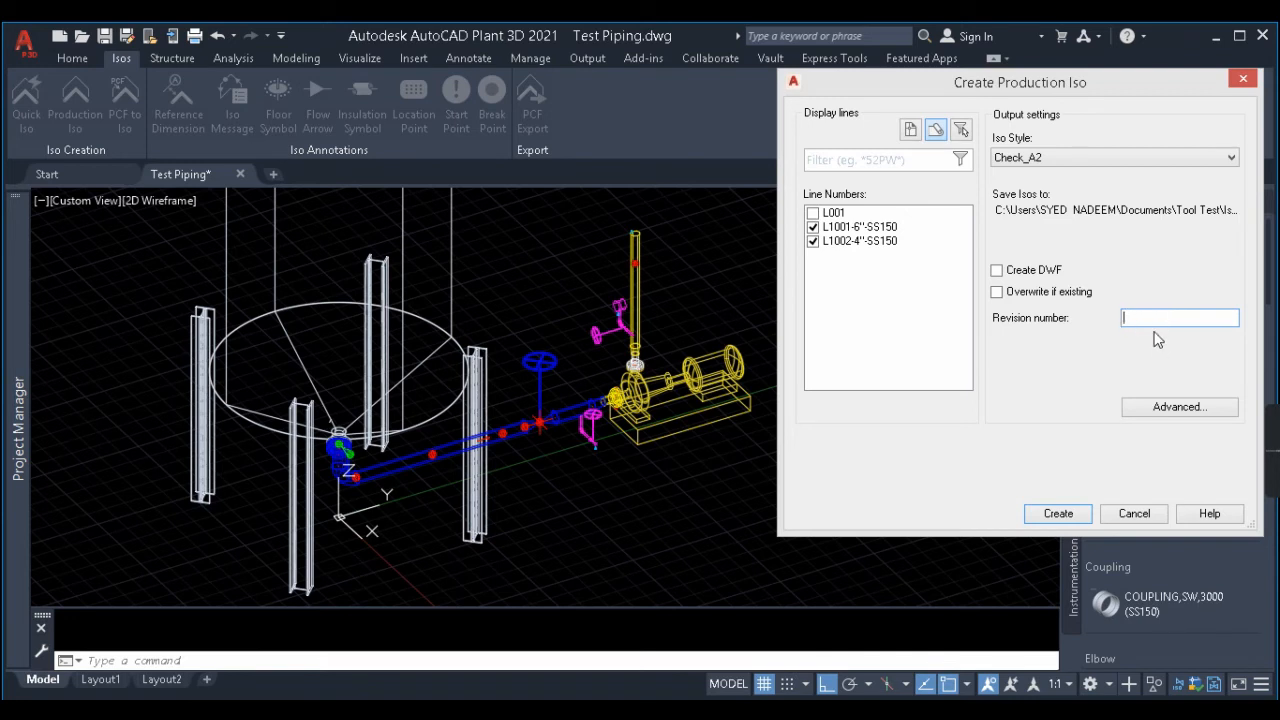
{"action": "left_click", "coordinate": [1045, 294]}
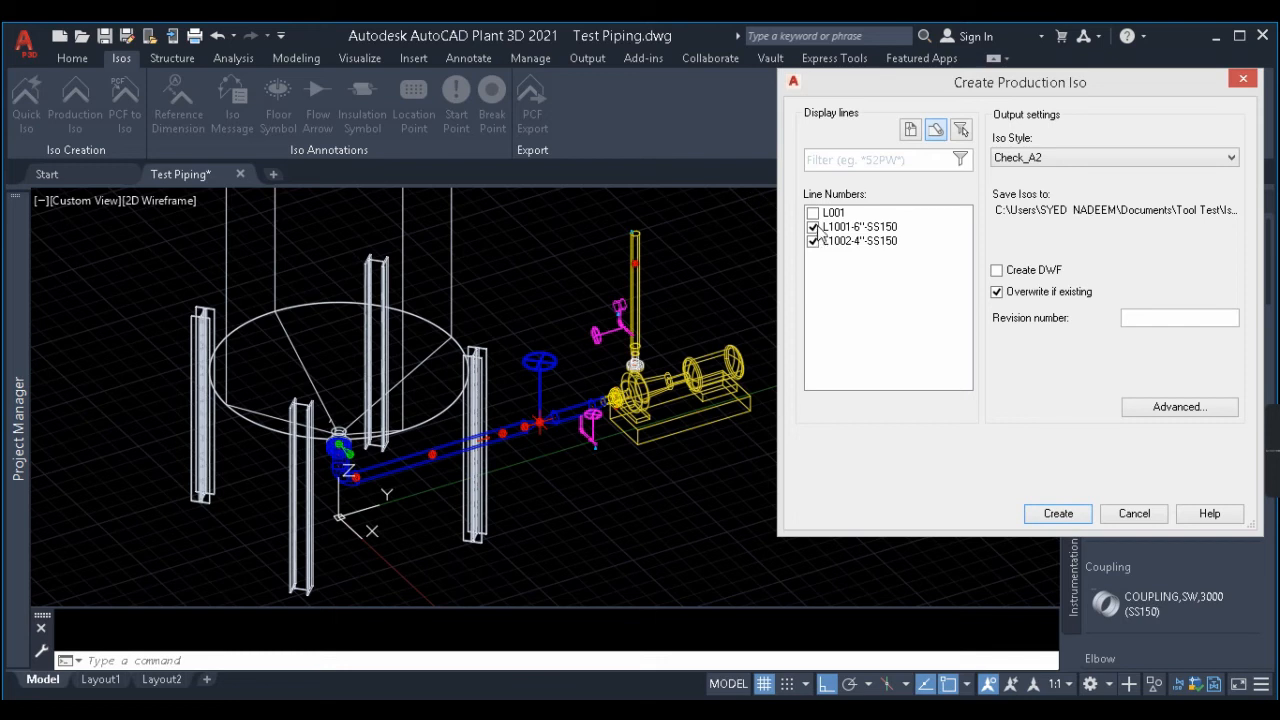
{"action": "left_click", "coordinate": [1061, 518]}
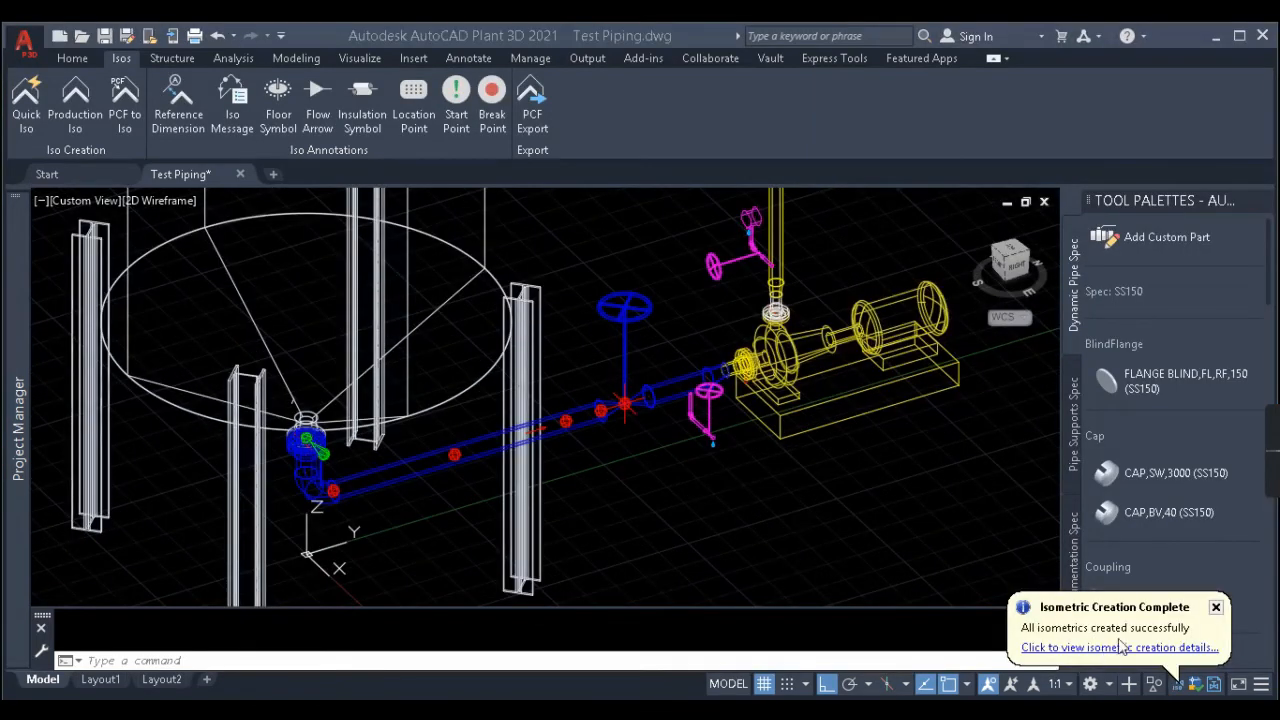
Step: Open the L1001-6-SS150-1 drawing from the creation results and examine its tank connection and the continuation note at the lower elbow
{"action": "left_click", "coordinate": [1121, 648]}
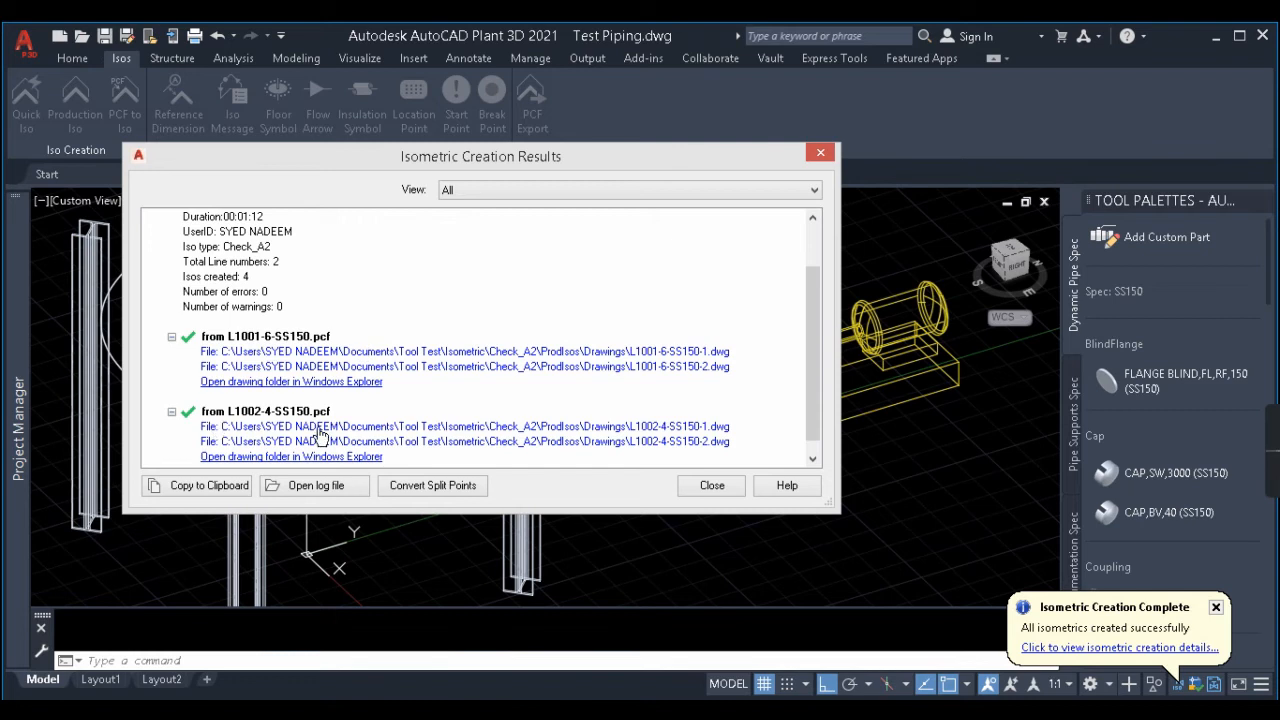
{"action": "left_click", "coordinate": [562, 353]}
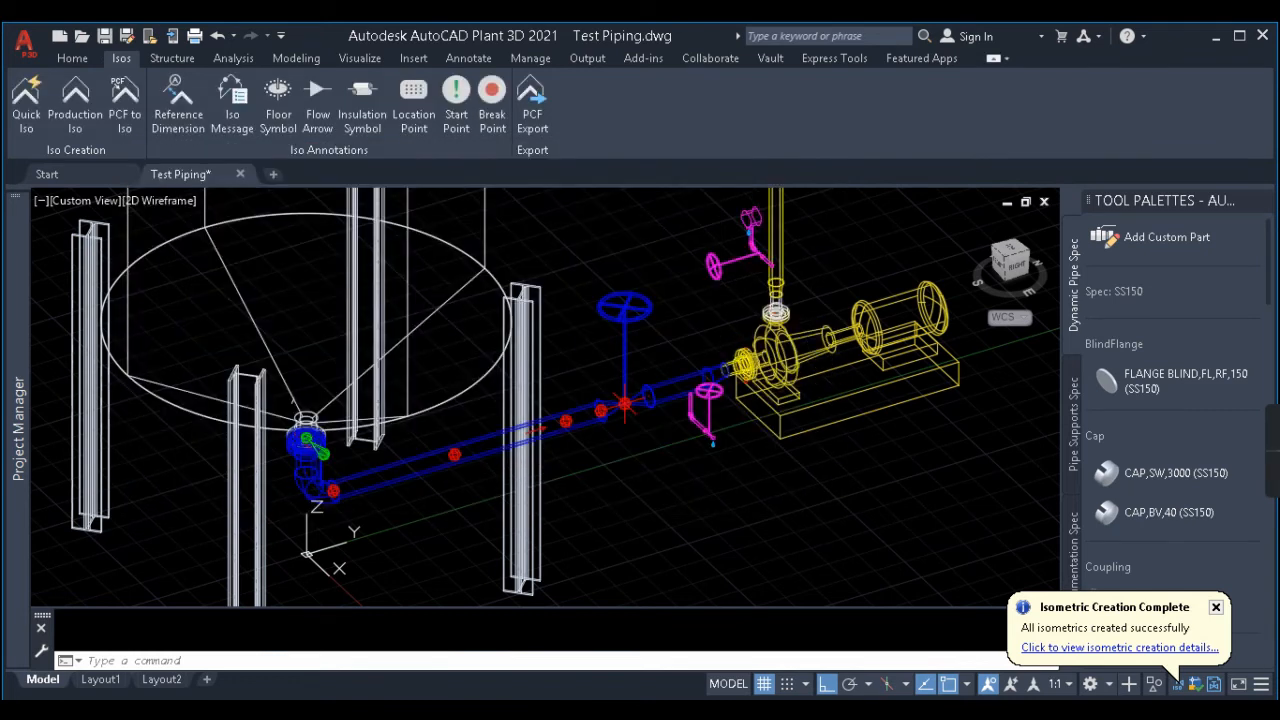
{"action": "middle_click_drag", "start_coordinate": [200, 421], "coordinate": [657, 407]}
{"action": "scroll", "coordinate": [540, 275], "scroll_direction": "up", "scroll_amount": 4}
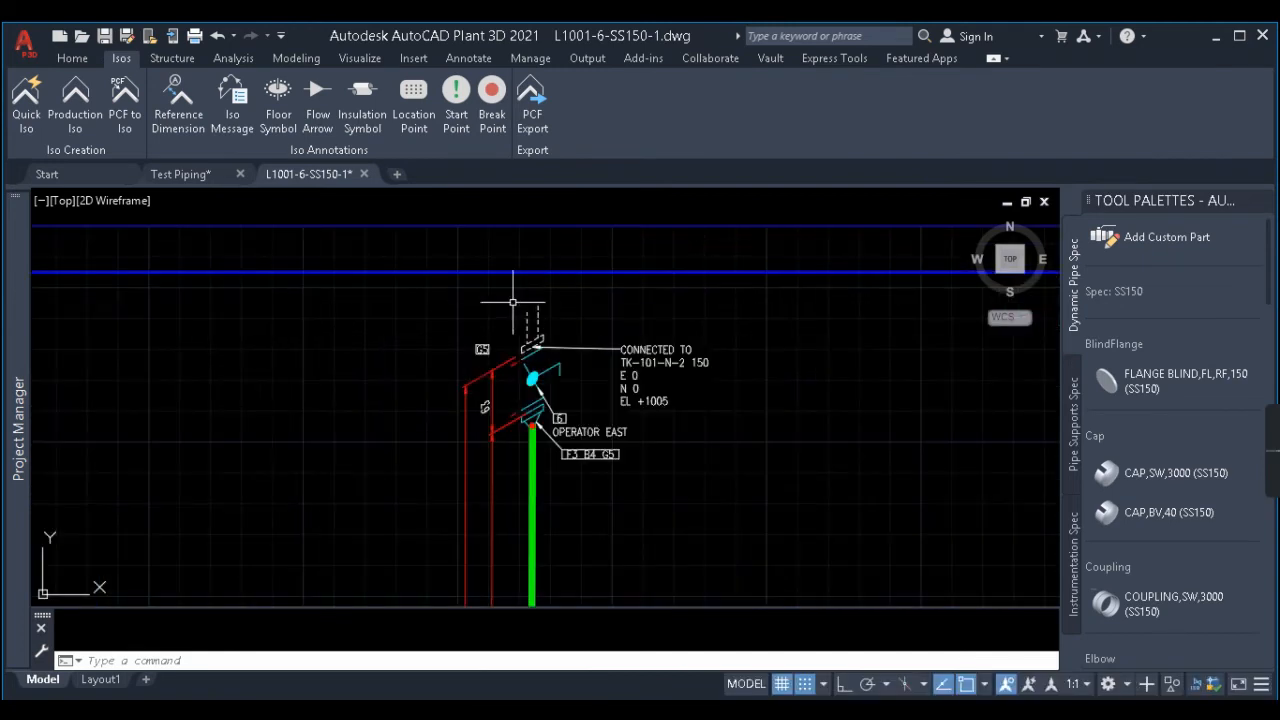
{"action": "scroll", "coordinate": [550, 420], "scroll_direction": "down", "scroll_amount": 2}
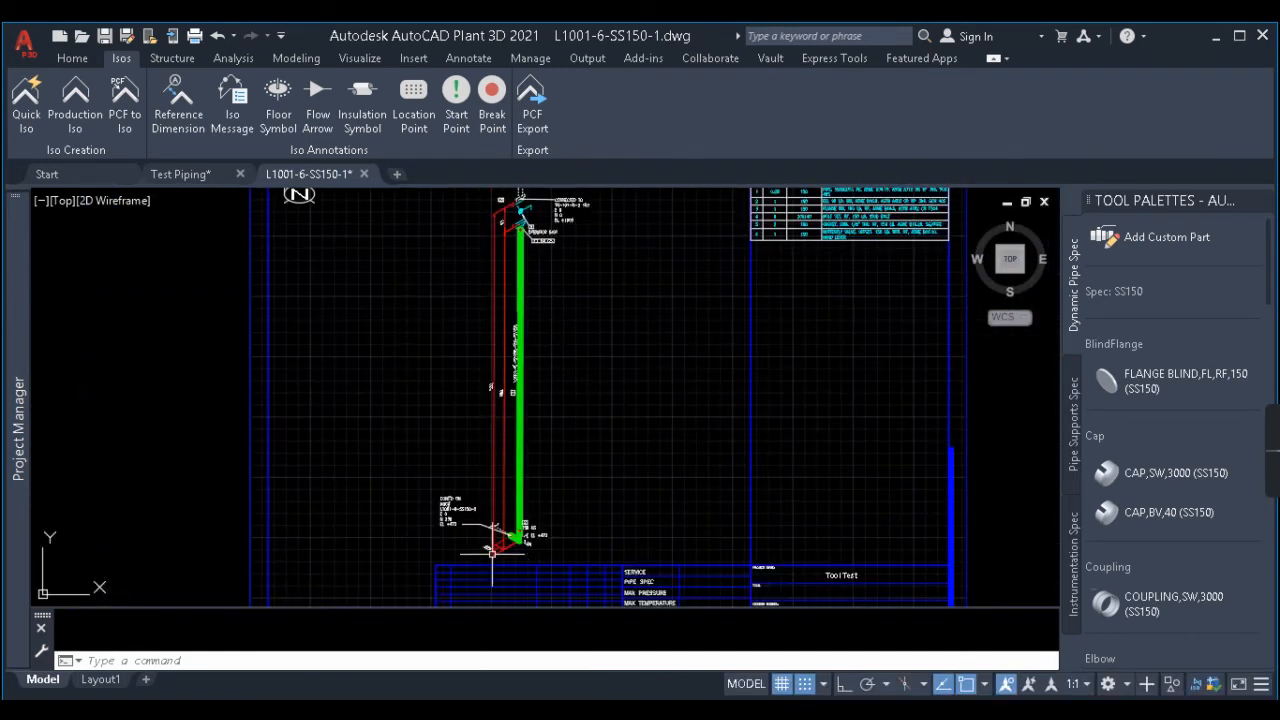
{"action": "scroll", "coordinate": [541, 515], "scroll_direction": "up", "scroll_amount": 4}
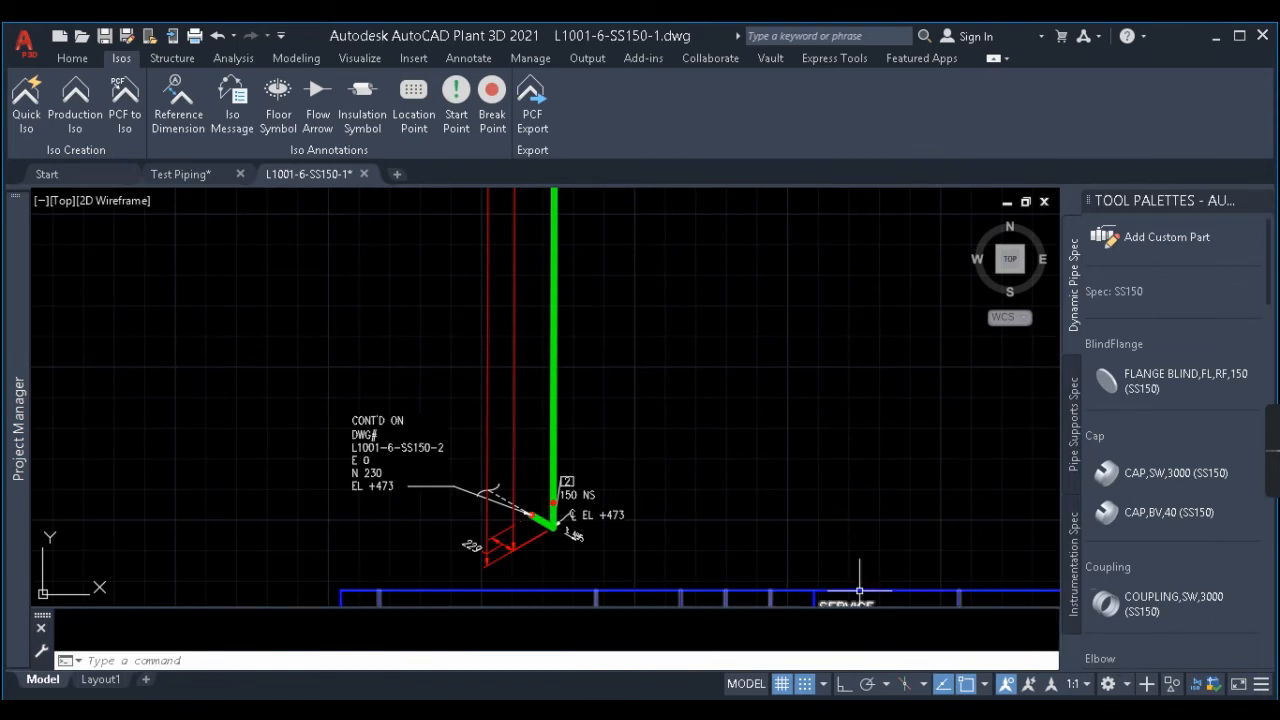
Step: Open the L1001-6-SS150-2 drawing from the creation results and examine the continuation note referring to the preceding sheet
{"action": "left_click", "coordinate": [1198, 688]}
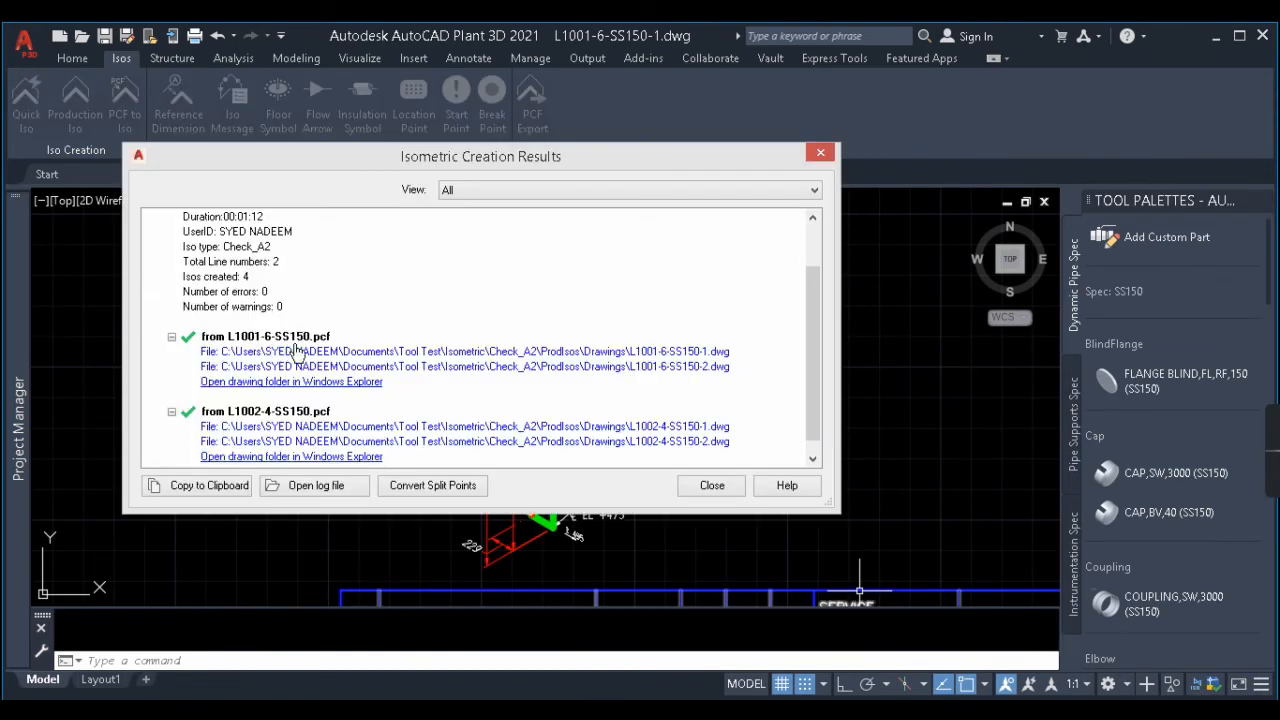
{"action": "left_click", "coordinate": [405, 380]}
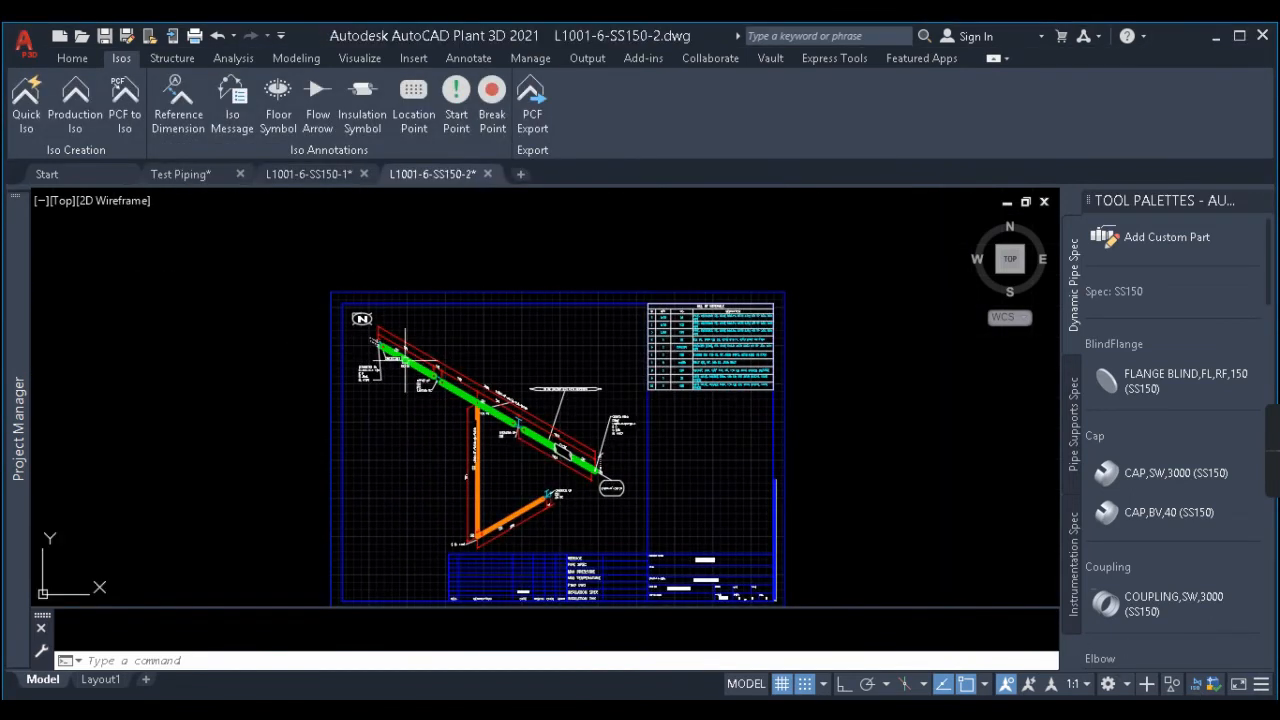
{"action": "scroll", "coordinate": [577, 460], "scroll_direction": "up", "scroll_amount": 3}
{"action": "scroll", "coordinate": [610, 455], "scroll_direction": "up", "scroll_amount": 2}
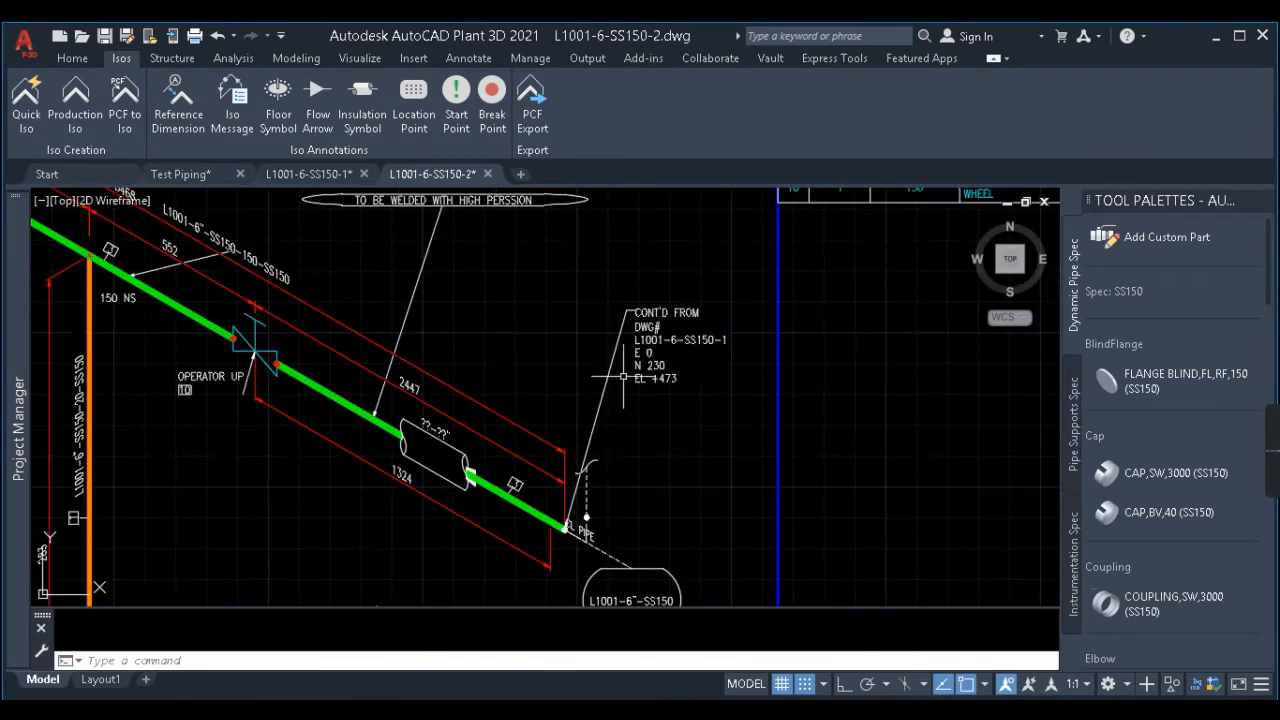
{"action": "scroll", "coordinate": [684, 318], "scroll_direction": "up", "scroll_amount": 2}
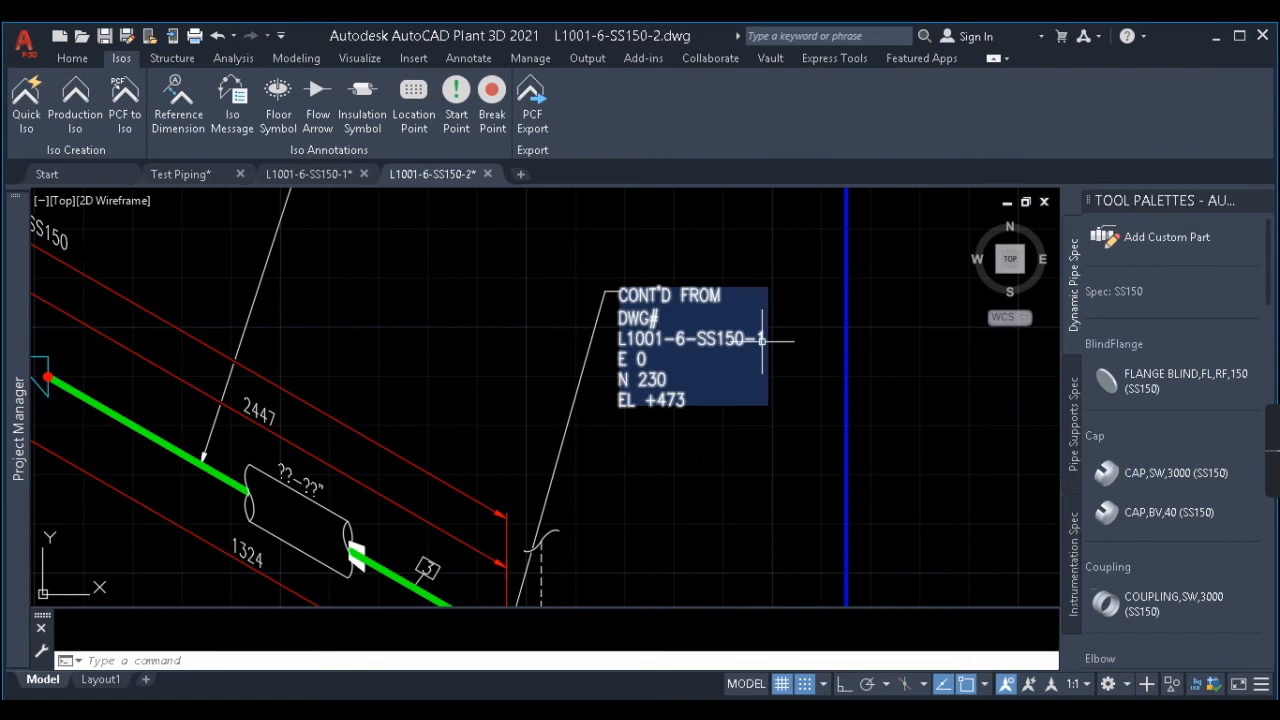
Step: Examine the insulation symbol and the welding message on the L1001-6-SS150-2 isometric
{"action": "scroll", "coordinate": [762, 340], "scroll_direction": "down", "scroll_amount": 2}
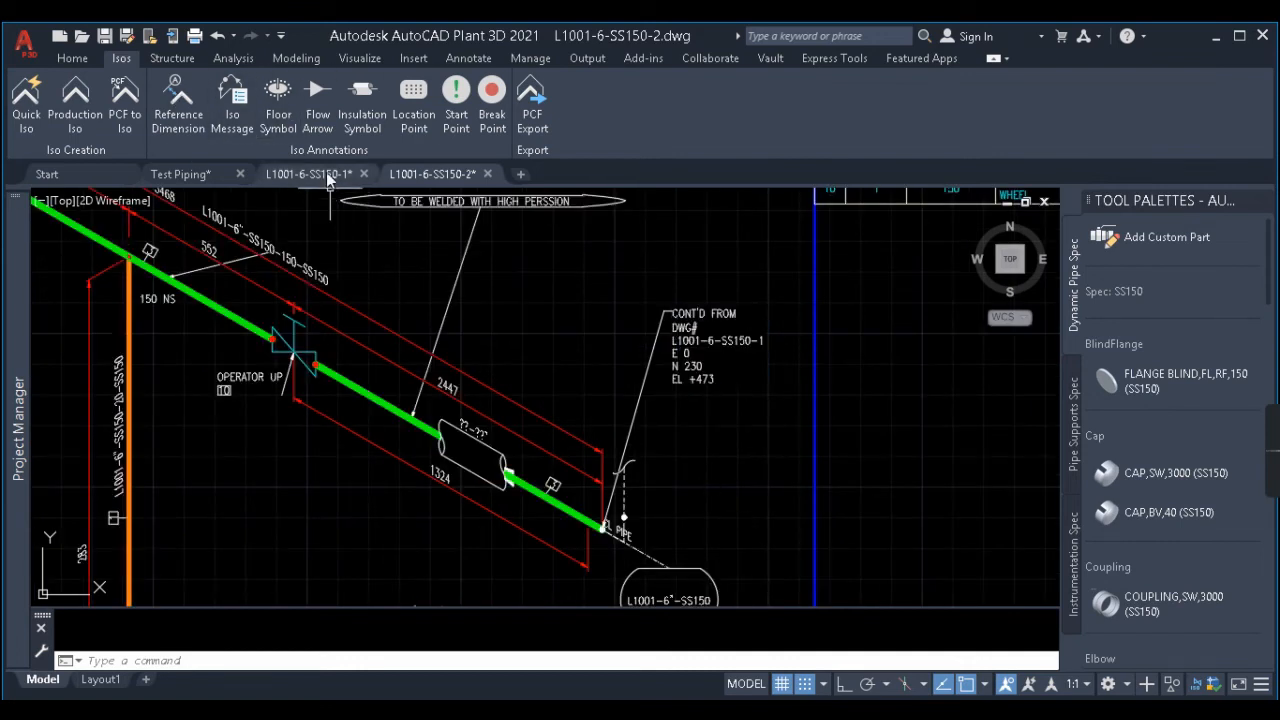
{"action": "middle_click_drag", "start_coordinate": [470, 430], "coordinate": [598, 408]}
{"action": "left_click", "coordinate": [598, 408]}
{"action": "scroll", "coordinate": [595, 400], "scroll_direction": "down", "scroll_amount": 4}
{"action": "scroll", "coordinate": [580, 341], "scroll_direction": "up", "scroll_amount": 2}
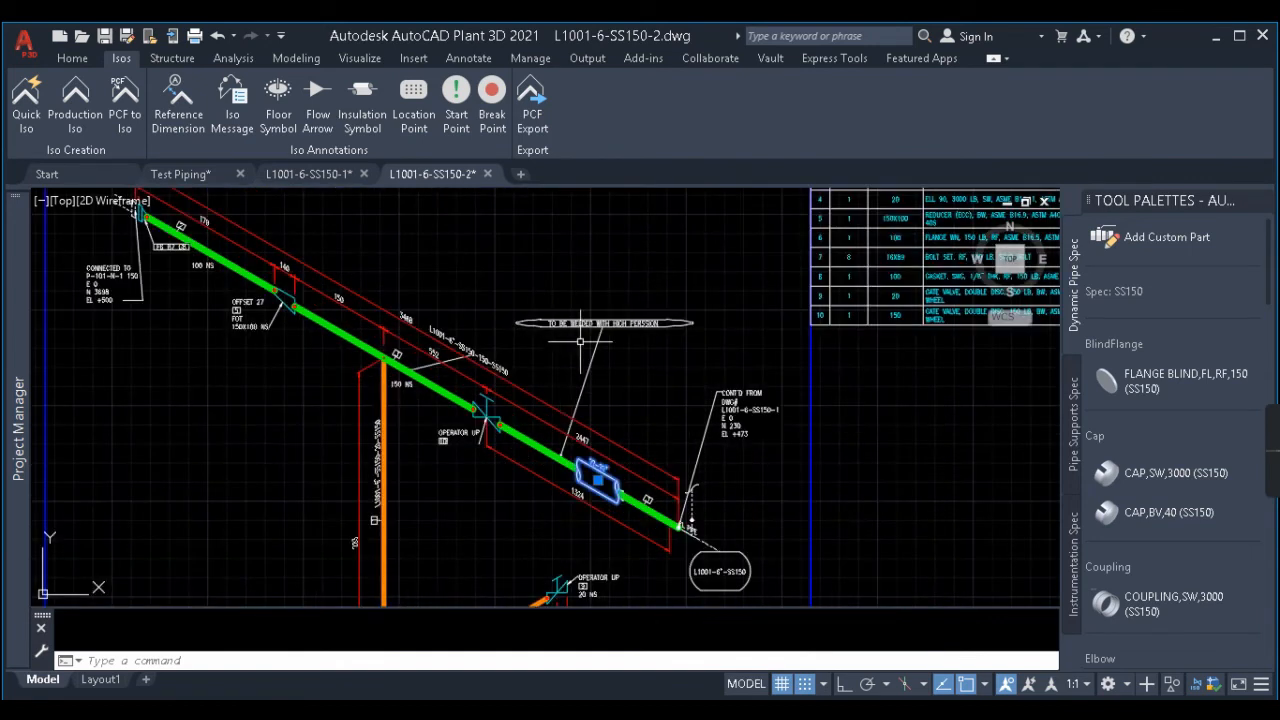
{"action": "scroll", "coordinate": [580, 341], "scroll_direction": "up", "scroll_amount": 4}
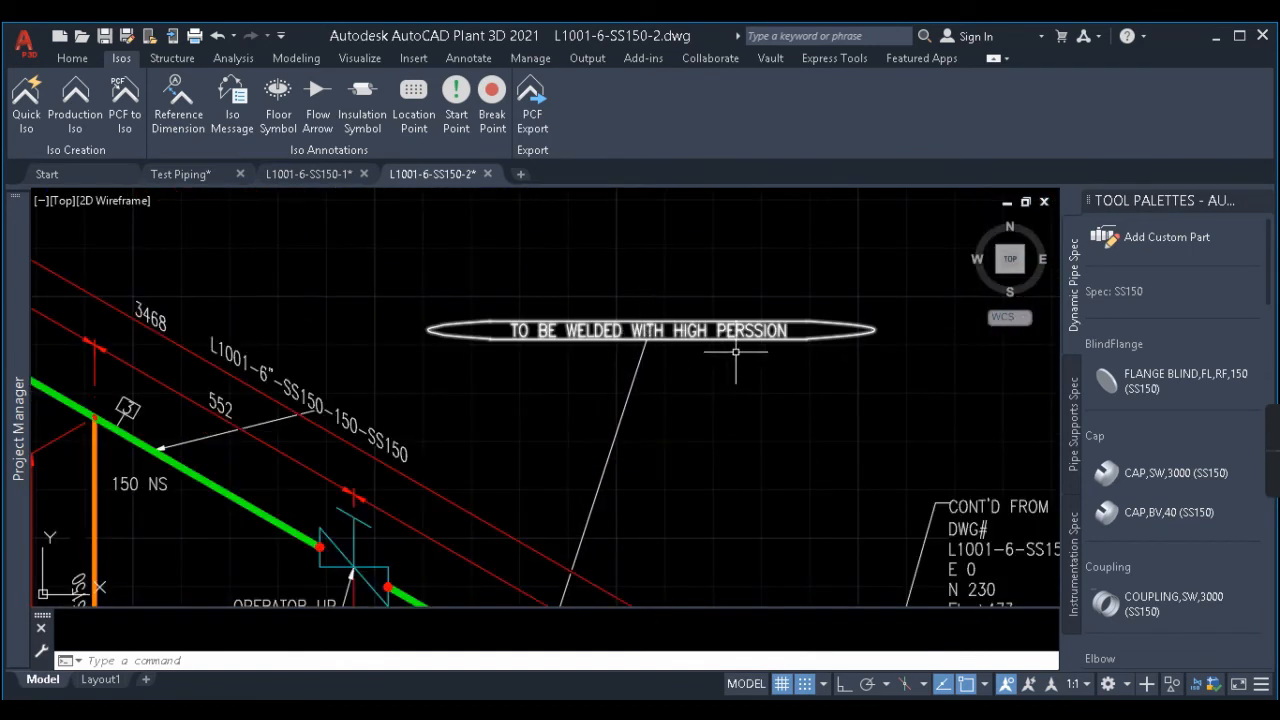
{"action": "scroll", "coordinate": [784, 330], "scroll_direction": "down", "scroll_amount": 2}
{"action": "middle_click_drag", "start_coordinate": [584, 520], "coordinate": [734, 462]}
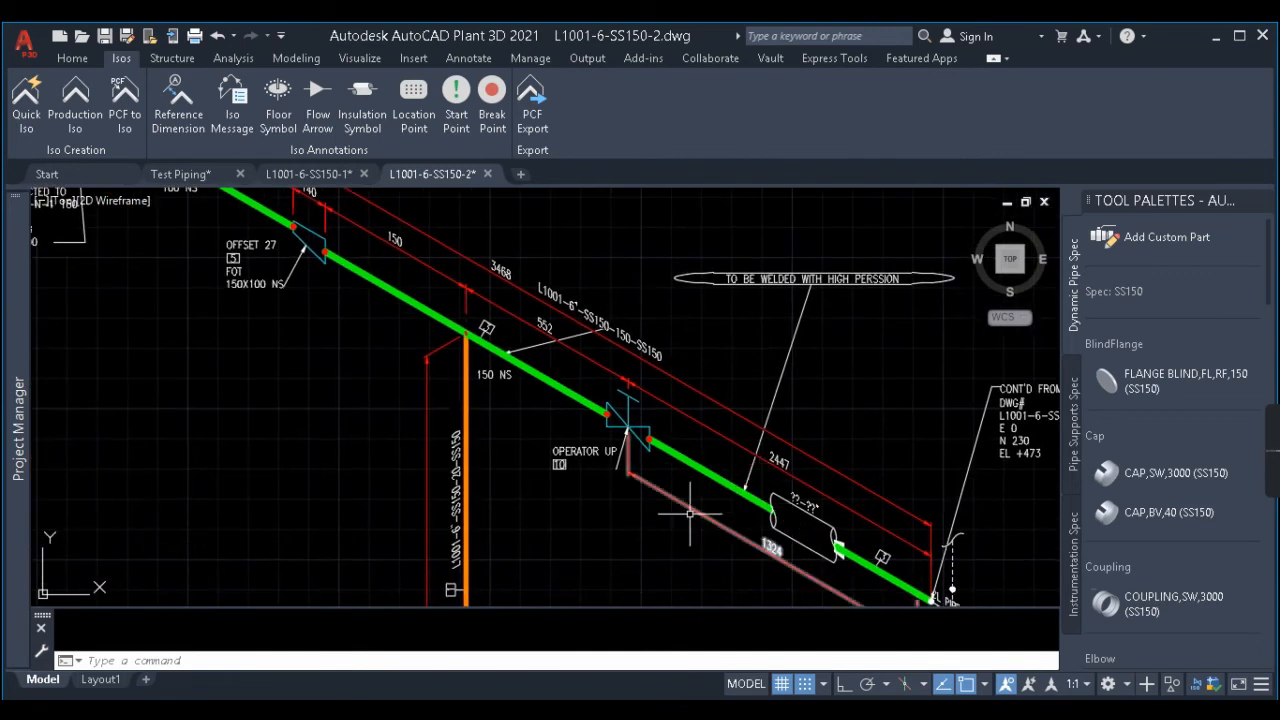
Step: Move the flow arrow away from the insulation symbol onto the green pipe between the gate valve and the welding message's leader
{"action": "middle_click_drag", "start_coordinate": [711, 533], "coordinate": [609, 393]}
{"action": "scroll", "coordinate": [676, 426], "scroll_direction": "up", "scroll_amount": 3}
{"action": "left_click", "coordinate": [743, 452]}
{"action": "left_click", "coordinate": [645, 492]}
{"action": "scroll", "coordinate": [750, 455], "scroll_direction": "down", "scroll_amount": 4}
{"action": "scroll", "coordinate": [750, 452], "scroll_direction": "up", "scroll_amount": 4}
{"action": "mouse_move", "coordinate": [752, 445]}
{"action": "left_mouse_down"}
{"action": "mouse_move", "coordinate": [640, 395]}
{"action": "mouse_move", "coordinate": [700, 425]}
{"action": "mouse_move", "coordinate": [757, 432]}
{"action": "left_mouse_up"}
{"action": "left_click", "coordinate": [757, 432]}
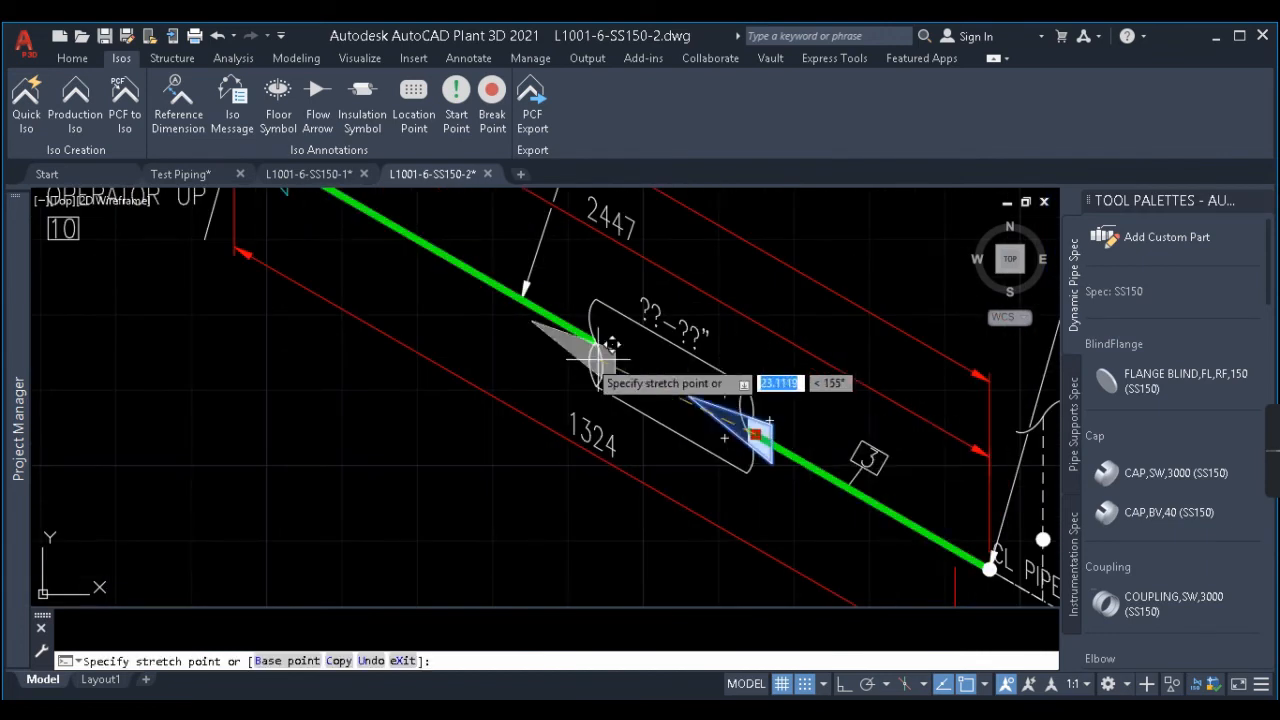
{"action": "left_click", "coordinate": [455, 262]}
{"action": "scroll", "coordinate": [615, 378], "scroll_direction": "down", "scroll_amount": 4}
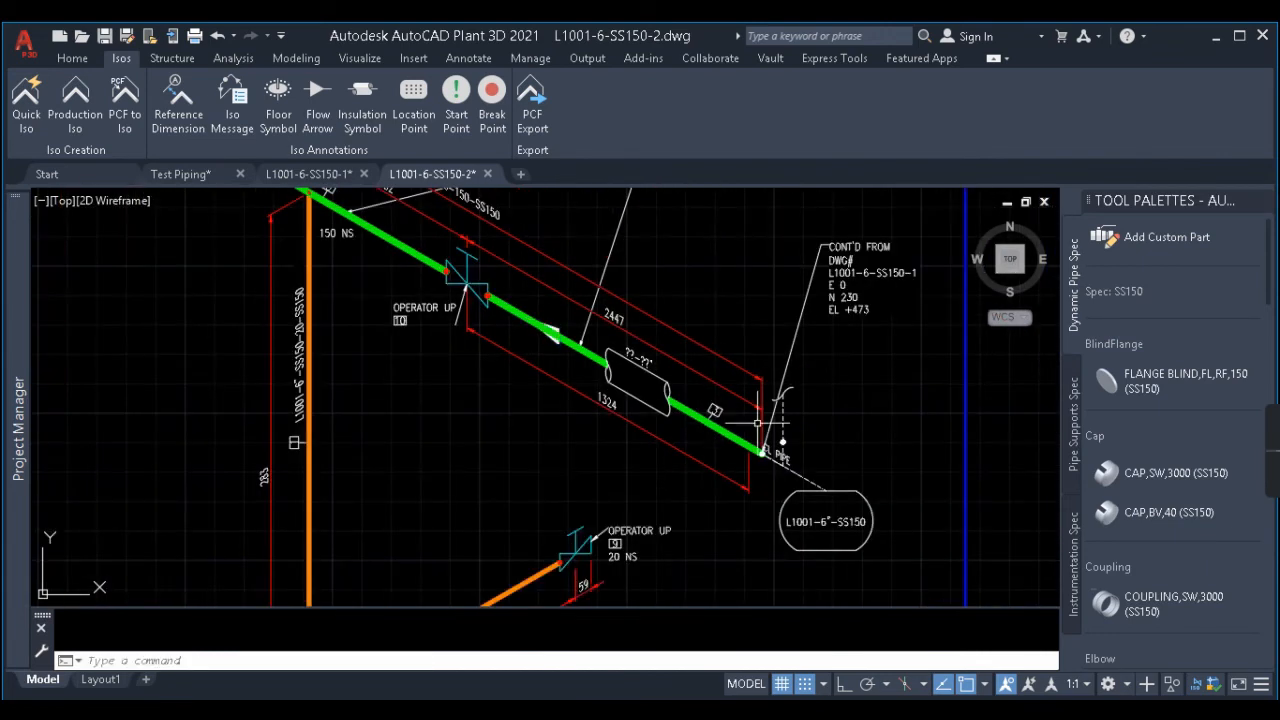
Step: Examine the pump connection, the offset reducer and the overall pipe run on the L1001-6-SS150-2 isometric
{"action": "scroll", "coordinate": [540, 335], "scroll_direction": "down", "scroll_amount": 3}
{"action": "middle_click_drag", "start_coordinate": [525, 350], "coordinate": [695, 418]}
{"action": "scroll", "coordinate": [625, 363], "scroll_direction": "up", "scroll_amount": 4}
{"action": "scroll", "coordinate": [615, 409], "scroll_direction": "down", "scroll_amount": 4}
{"action": "scroll", "coordinate": [520, 400], "scroll_direction": "up", "scroll_amount": 4}
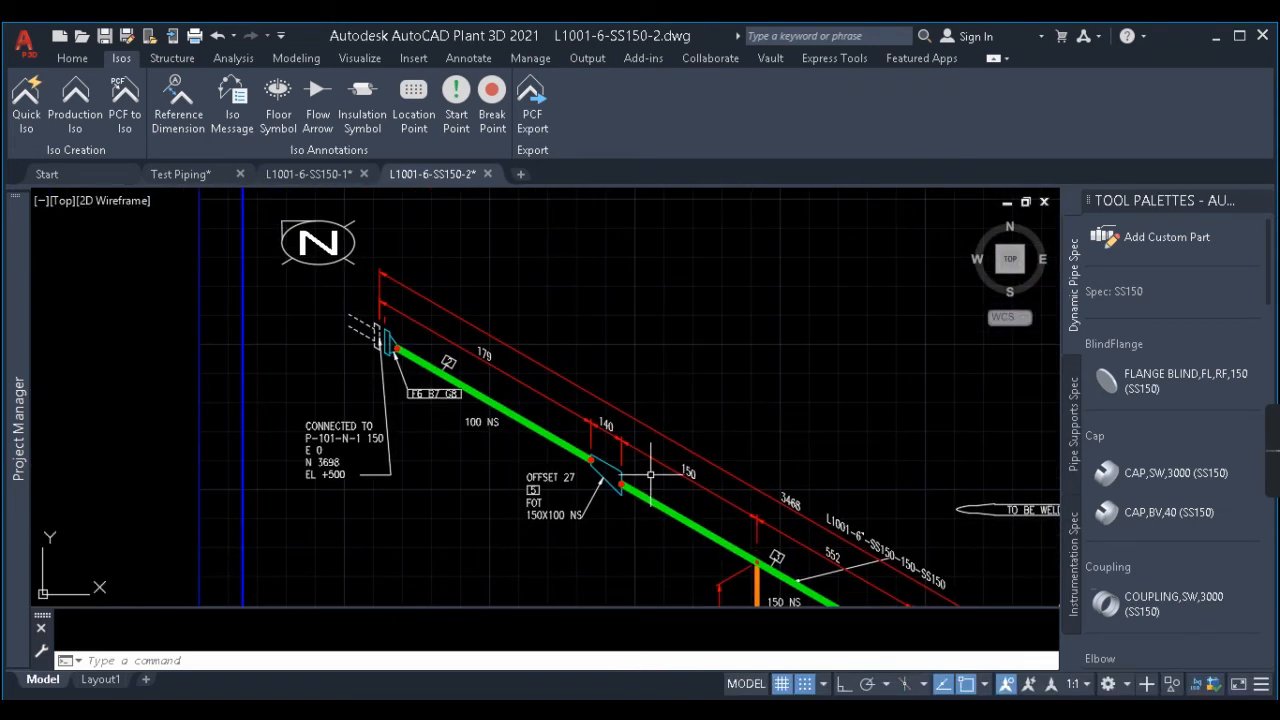
{"action": "middle_click_drag", "start_coordinate": [651, 474], "coordinate": [485, 383]}
{"action": "scroll", "coordinate": [601, 432], "scroll_direction": "down", "scroll_amount": 2}
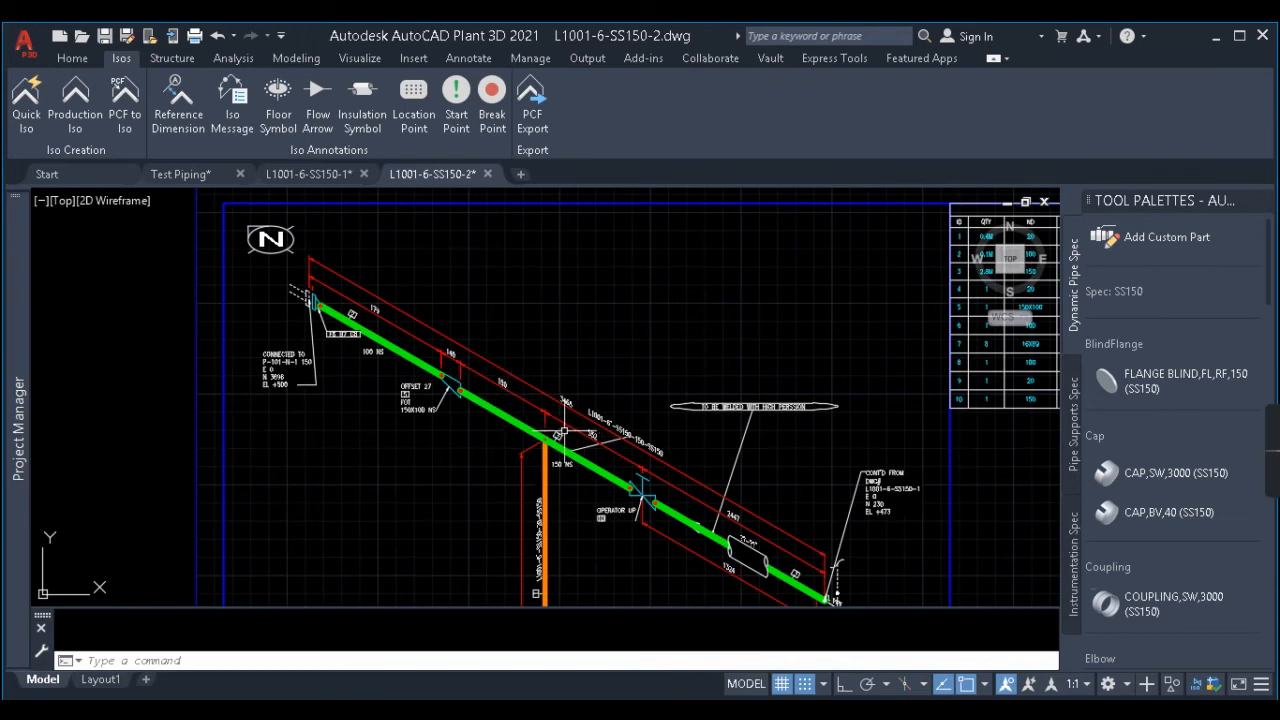
{"action": "middle_click_drag", "start_coordinate": [563, 432], "coordinate": [534, 364]}
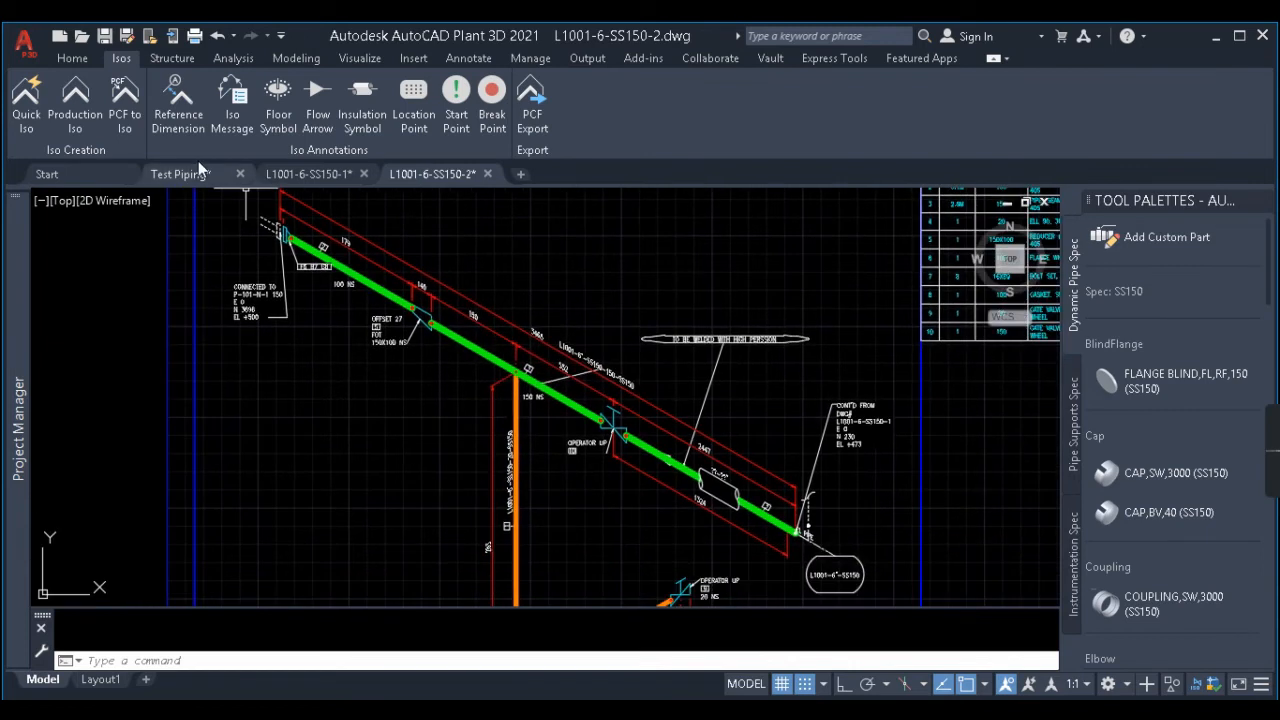
Step: Open the L1002-4-SS150-2 drawing from the creation results, check its open-end pipe piece, and close it without saving
{"action": "left_click", "coordinate": [1201, 690]}
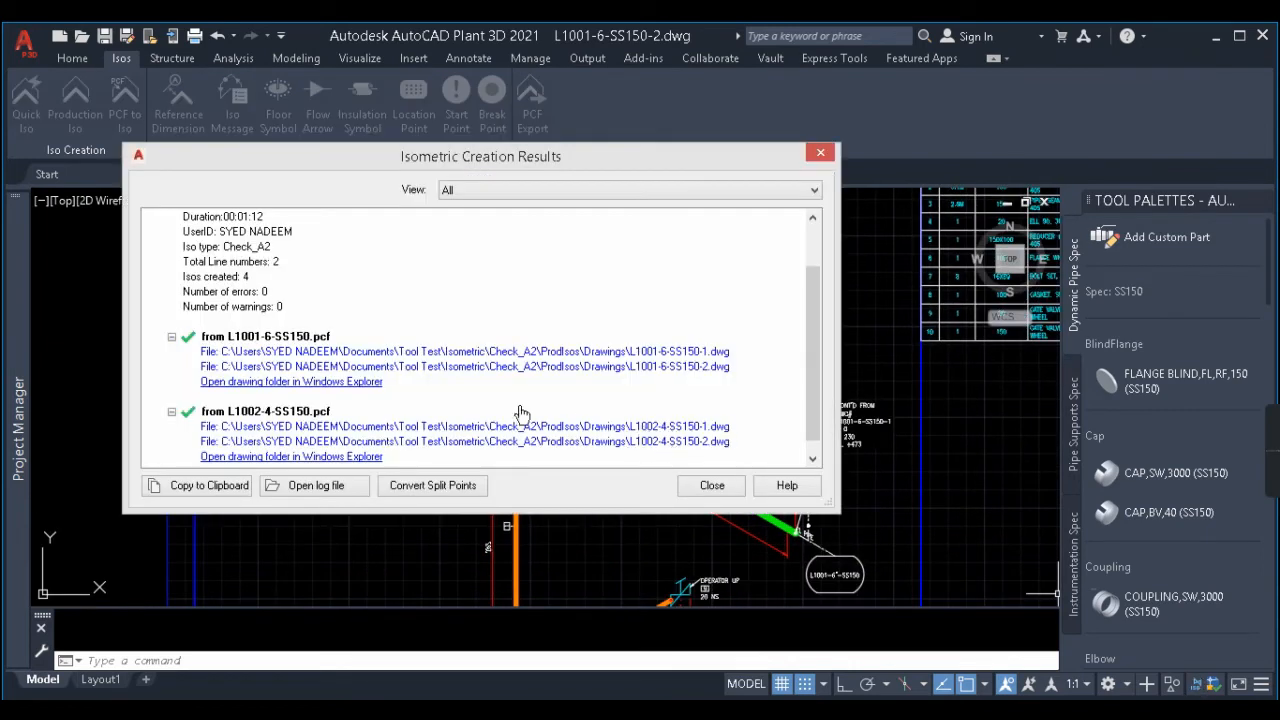
{"action": "left_click", "coordinate": [681, 443]}
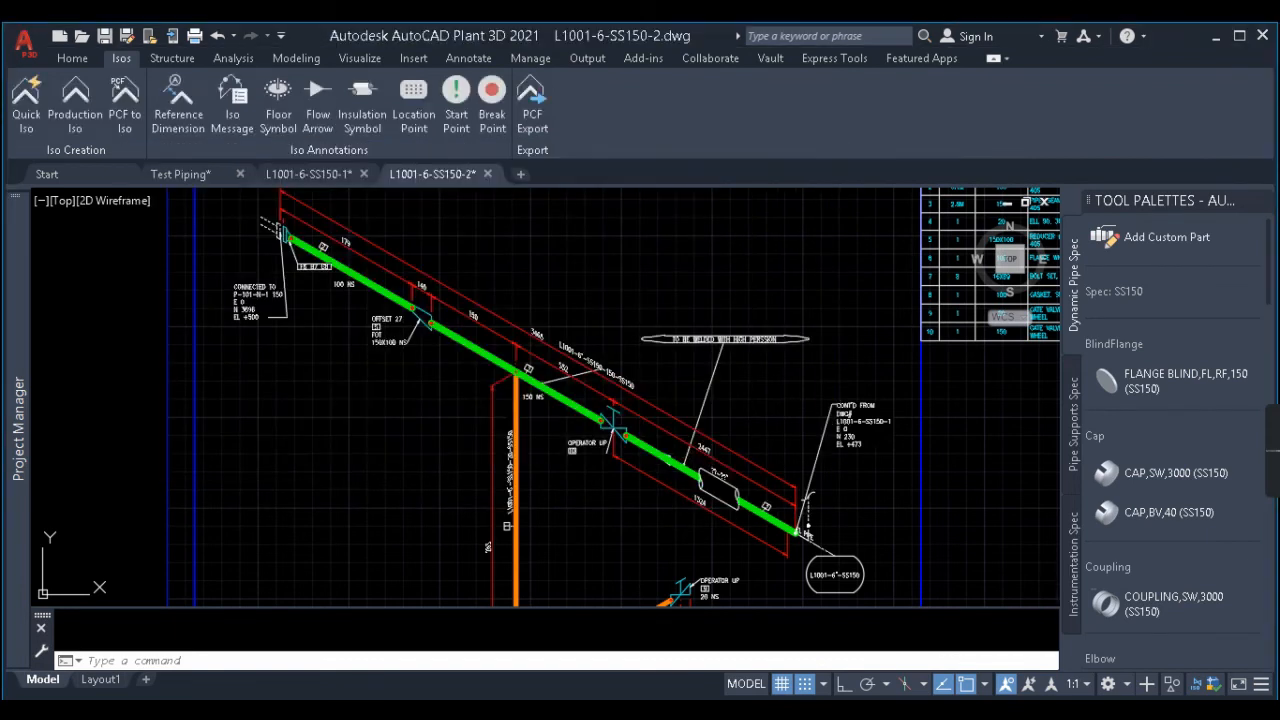
{"action": "middle_click_drag", "start_coordinate": [582, 427], "coordinate": [682, 427]}
{"action": "scroll", "coordinate": [564, 390], "scroll_direction": "up", "scroll_amount": 8}
{"action": "scroll", "coordinate": [560, 385], "scroll_direction": "down", "scroll_amount": 2}
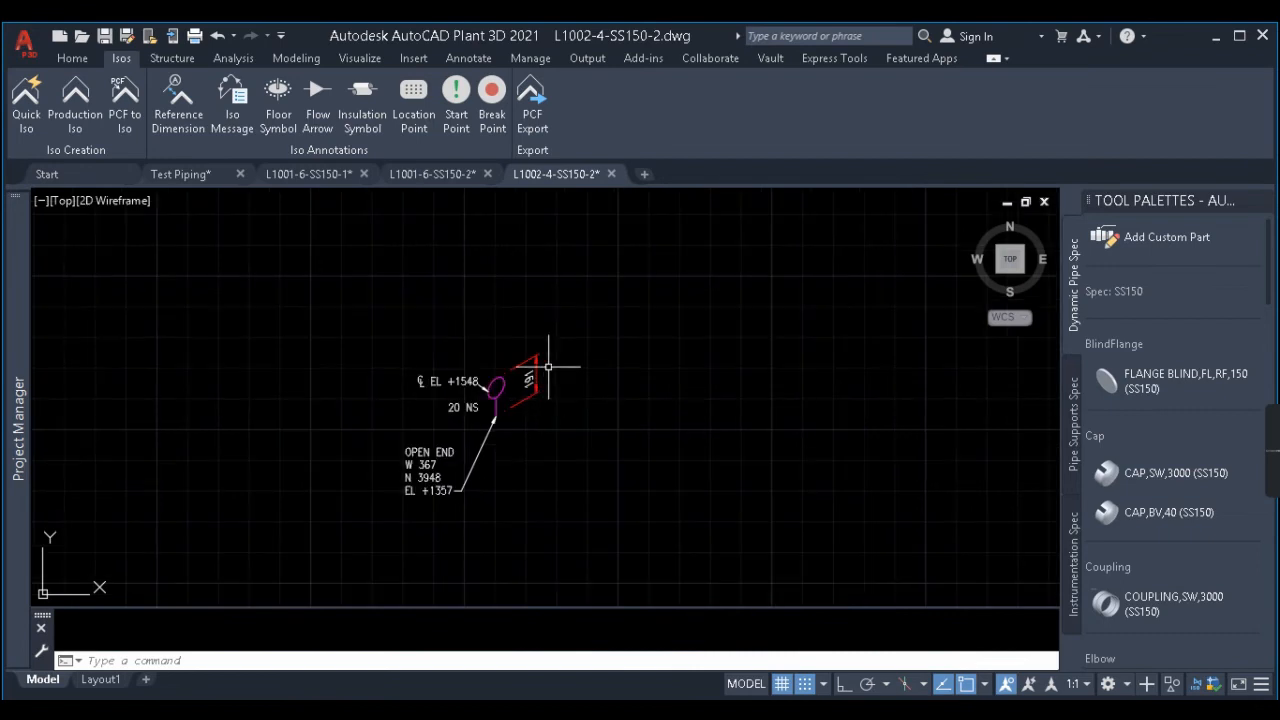
{"action": "left_click", "coordinate": [610, 174]}
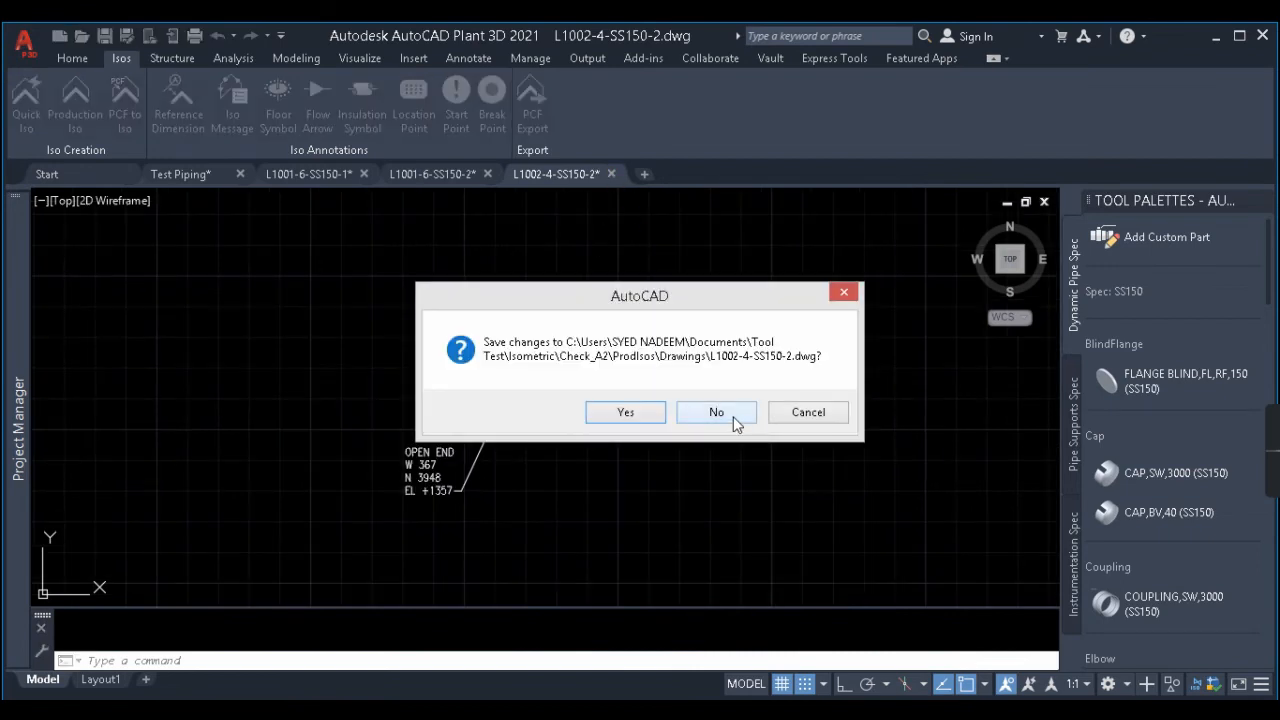
{"action": "left_click", "coordinate": [716, 412]}
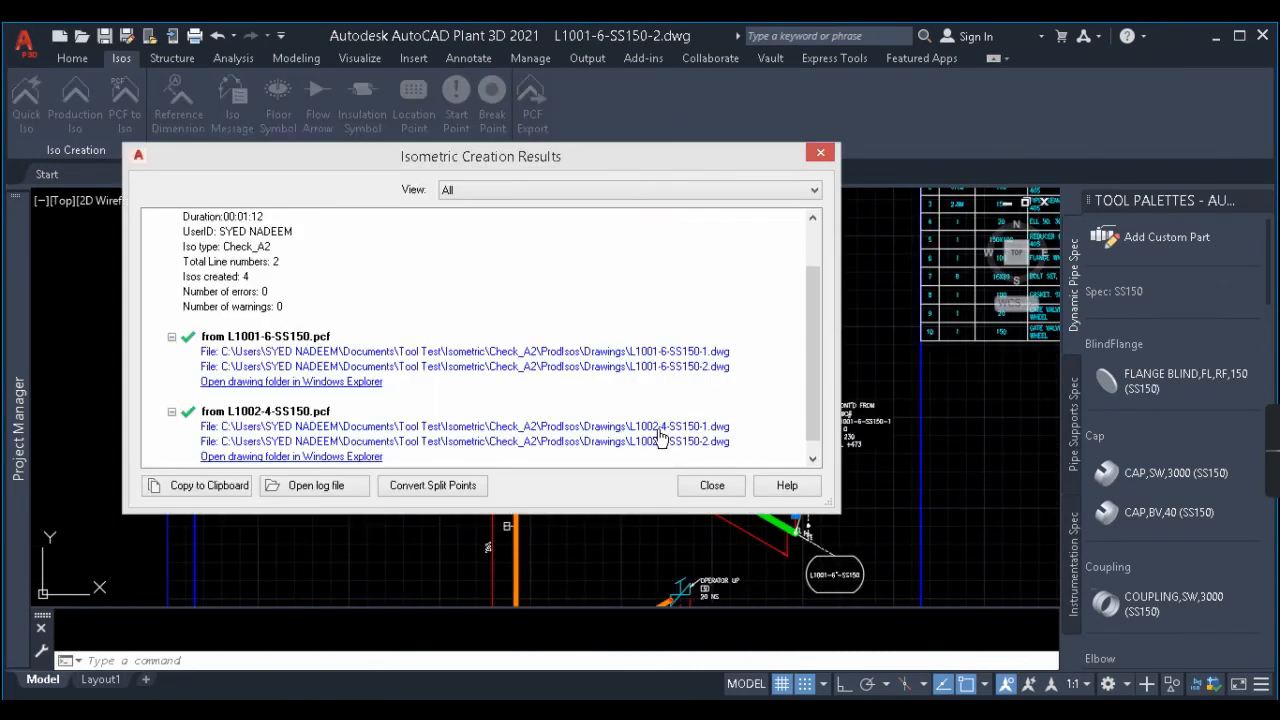
Step: Open the L1002-4-SS150-1 drawing from the creation results and examine its pump connection and the branch's open end
{"action": "left_click", "coordinate": [660, 437]}
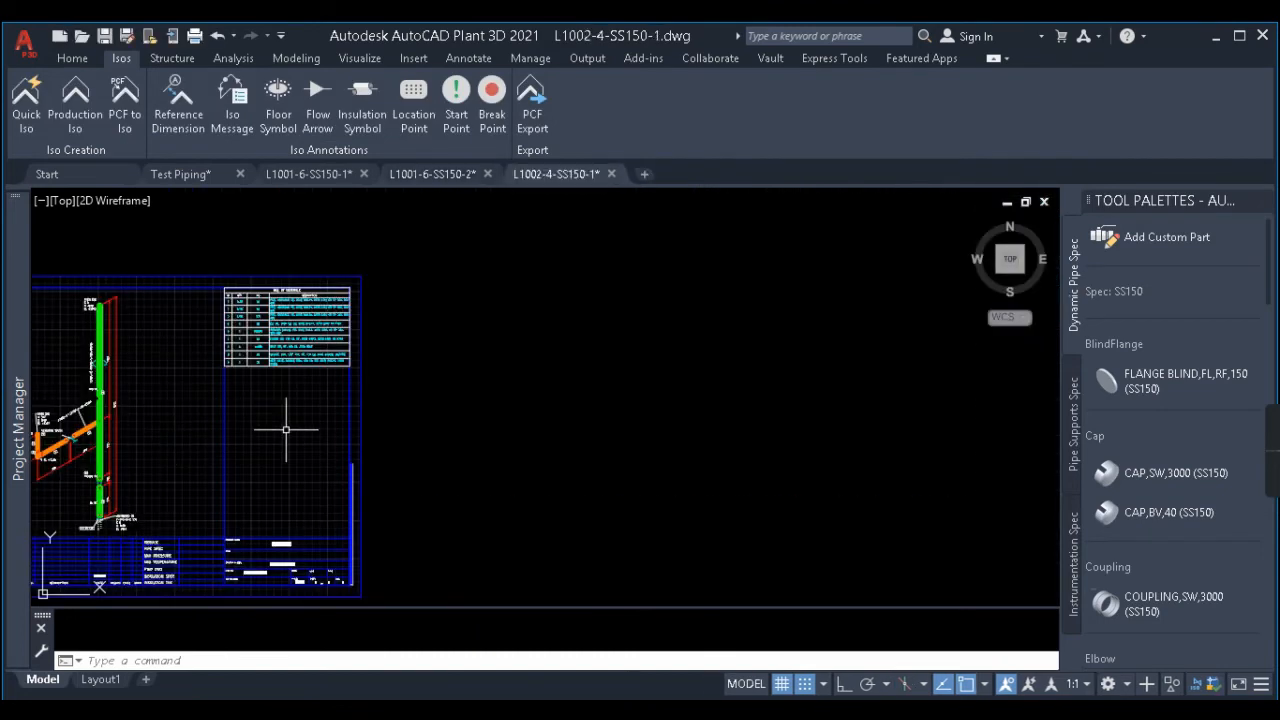
{"action": "scroll", "coordinate": [286, 430], "scroll_direction": "up", "scroll_amount": 5}
{"action": "middle_click_drag", "start_coordinate": [364, 414], "coordinate": [541, 478]}
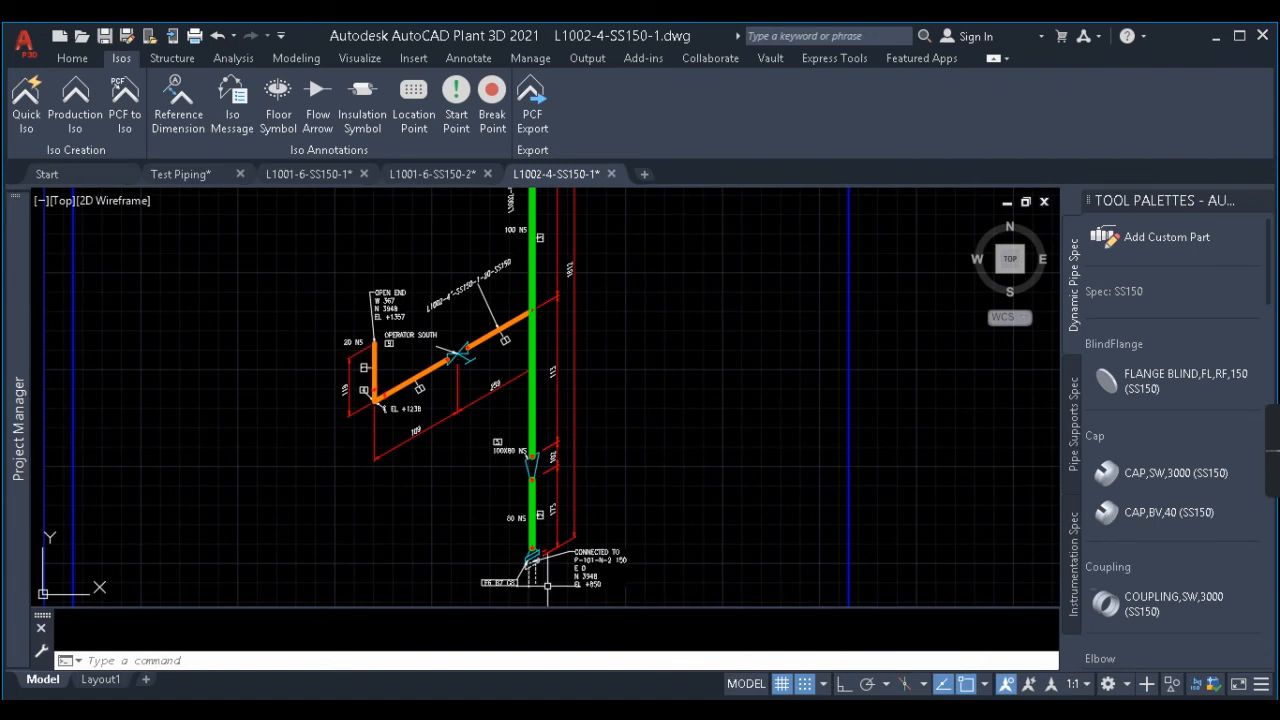
{"action": "scroll", "coordinate": [538, 570], "scroll_direction": "down", "scroll_amount": 2}
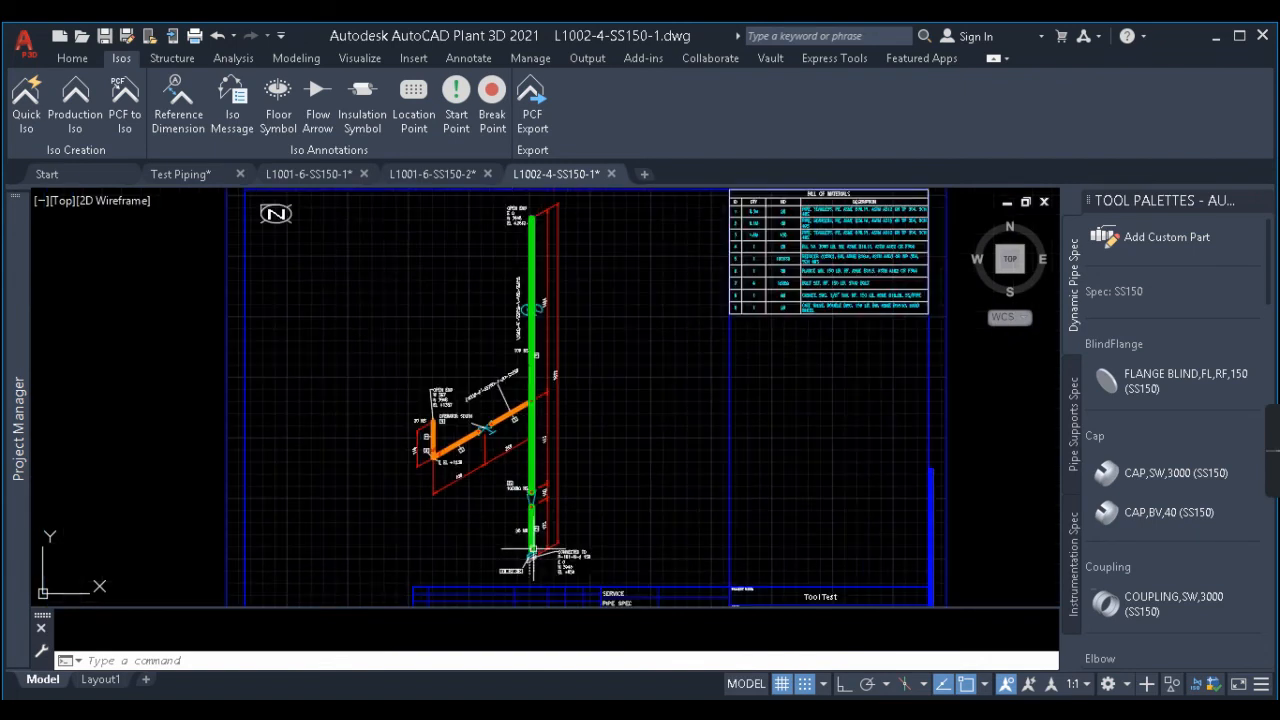
{"action": "scroll", "coordinate": [450, 430], "scroll_direction": "up", "scroll_amount": 4}
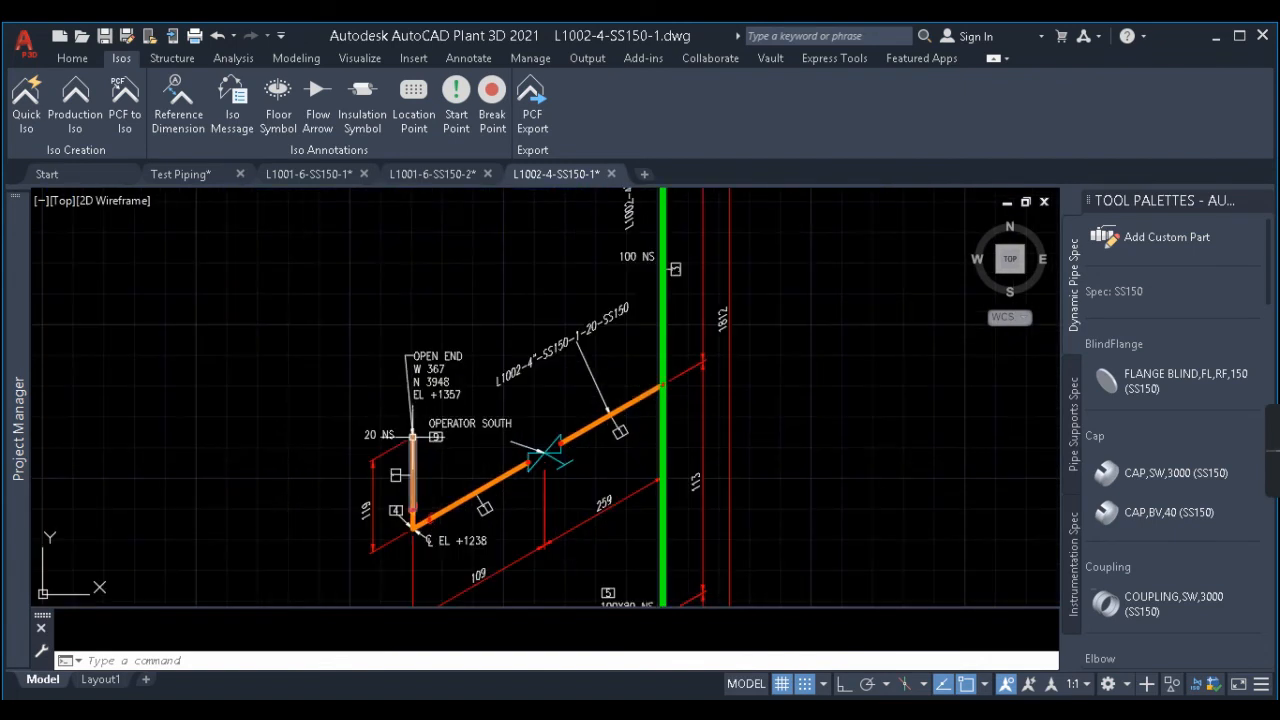
{"action": "scroll", "coordinate": [410, 430], "scroll_direction": "up", "scroll_amount": 2}
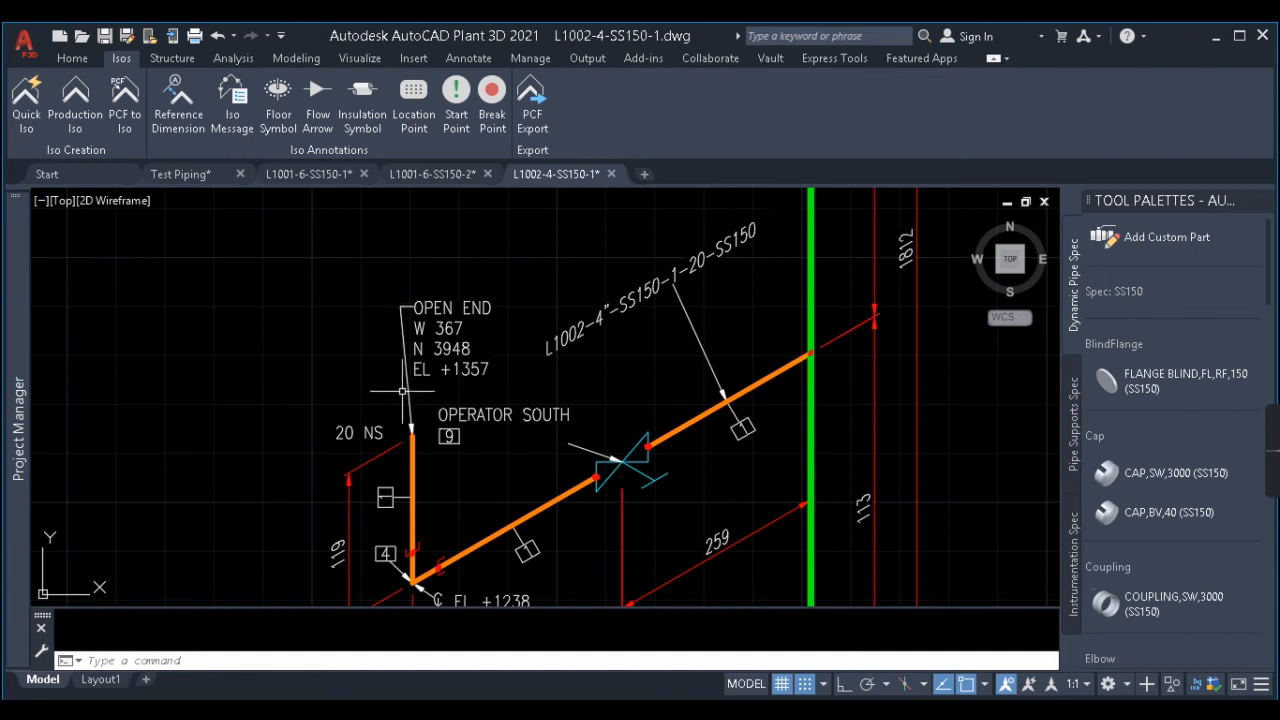
Step: Examine the annotation symbol on the vertical 100 NS pipe and the full L1002-4-SS150-1 sheet
{"action": "scroll", "coordinate": [337, 398], "scroll_direction": "down", "scroll_amount": 3}
{"action": "middle_click_drag", "start_coordinate": [473, 396], "coordinate": [455, 512]}
{"action": "scroll", "coordinate": [458, 515], "scroll_direction": "down", "scroll_amount": 2}
{"action": "scroll", "coordinate": [475, 298], "scroll_direction": "up", "scroll_amount": 5}
{"action": "scroll", "coordinate": [475, 298], "scroll_direction": "down", "scroll_amount": 4}
{"action": "scroll", "coordinate": [495, 455], "scroll_direction": "up", "scroll_amount": 6}
{"action": "scroll", "coordinate": [470, 408], "scroll_direction": "down", "scroll_amount": 2}
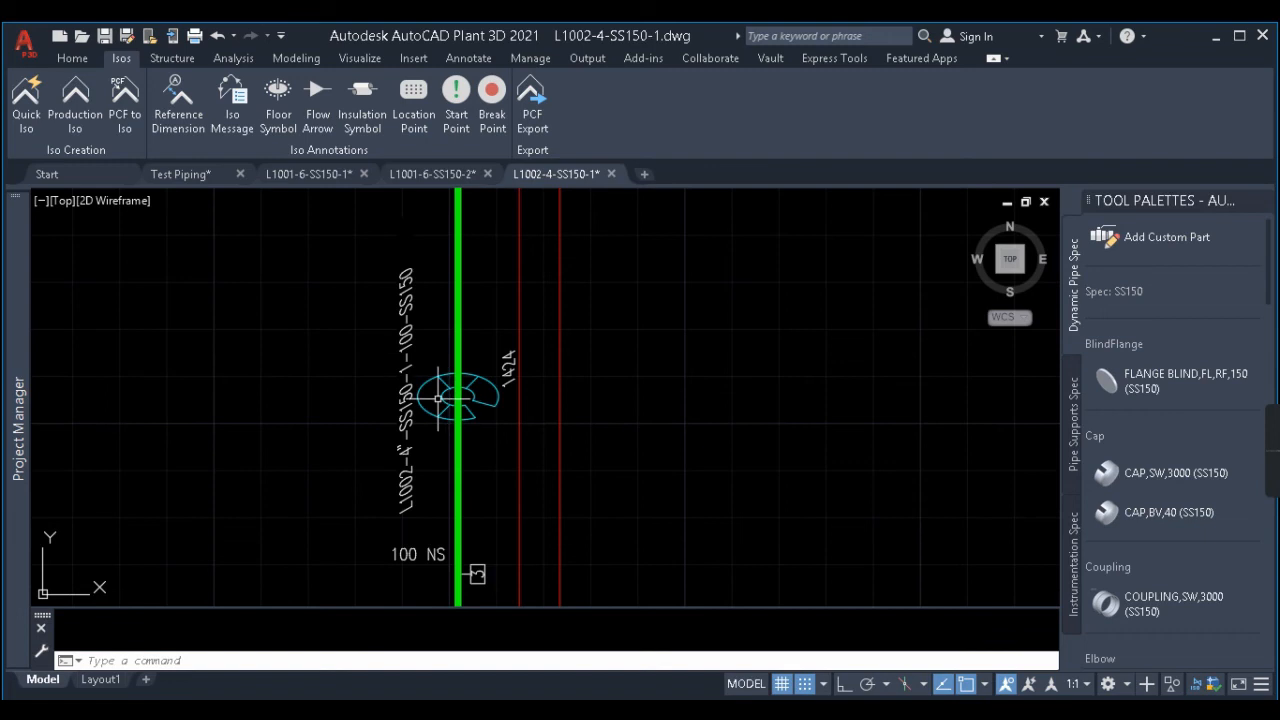
{"action": "scroll", "coordinate": [438, 398], "scroll_direction": "down", "scroll_amount": 8}
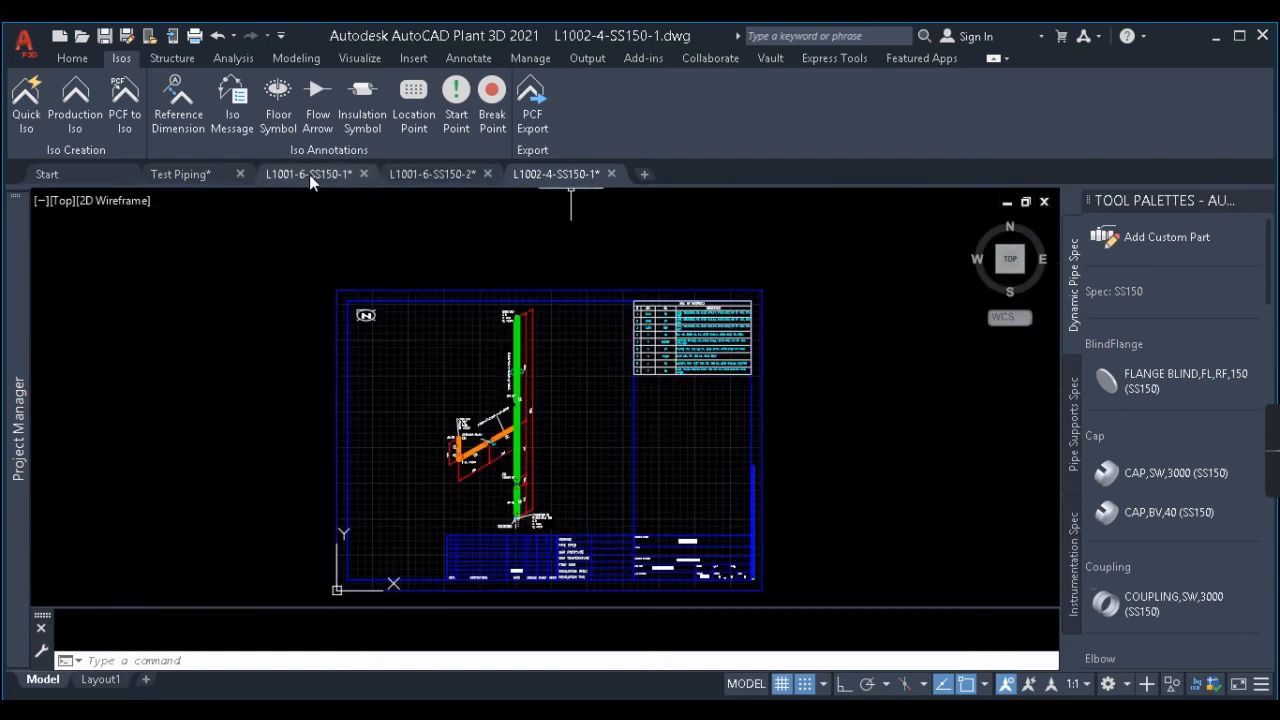
Step: Switch to the L1001-6-SS150-1 drawing, check its lower part, and close it without saving
{"action": "left_click", "coordinate": [309, 174]}
{"action": "scroll", "coordinate": [631, 414], "scroll_direction": "down", "scroll_amount": 4}
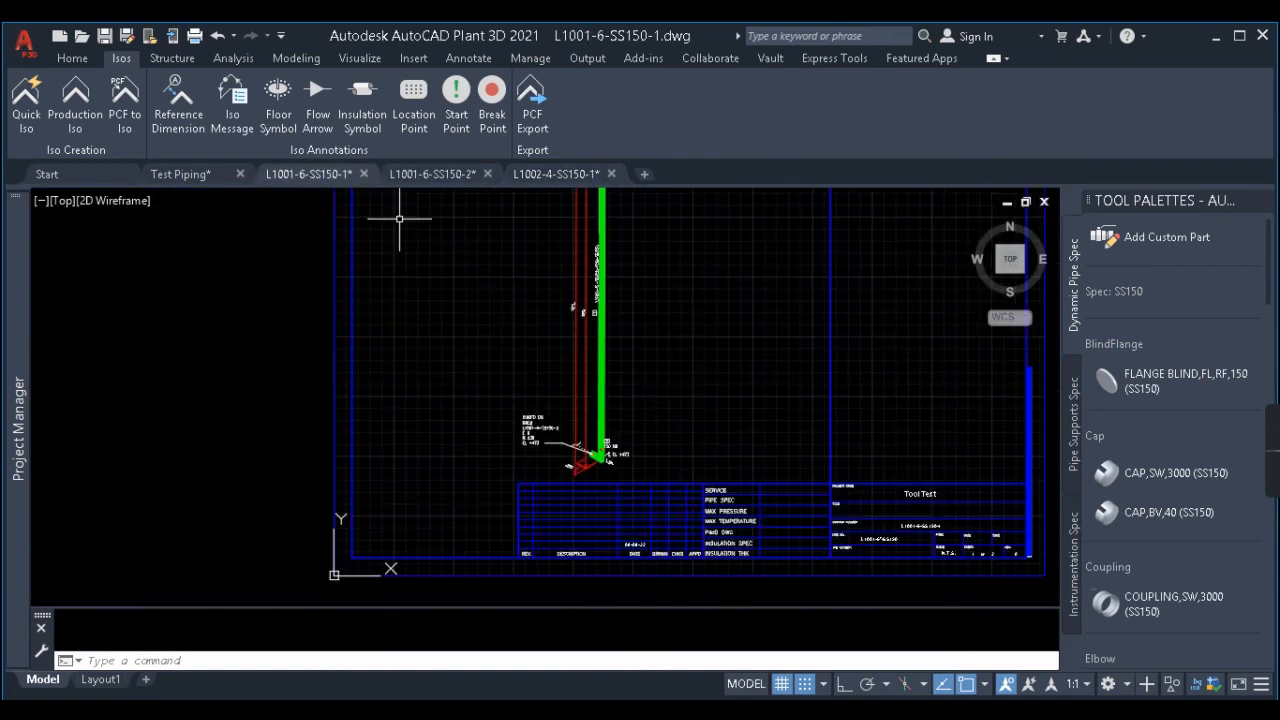
{"action": "left_click", "coordinate": [363, 174]}
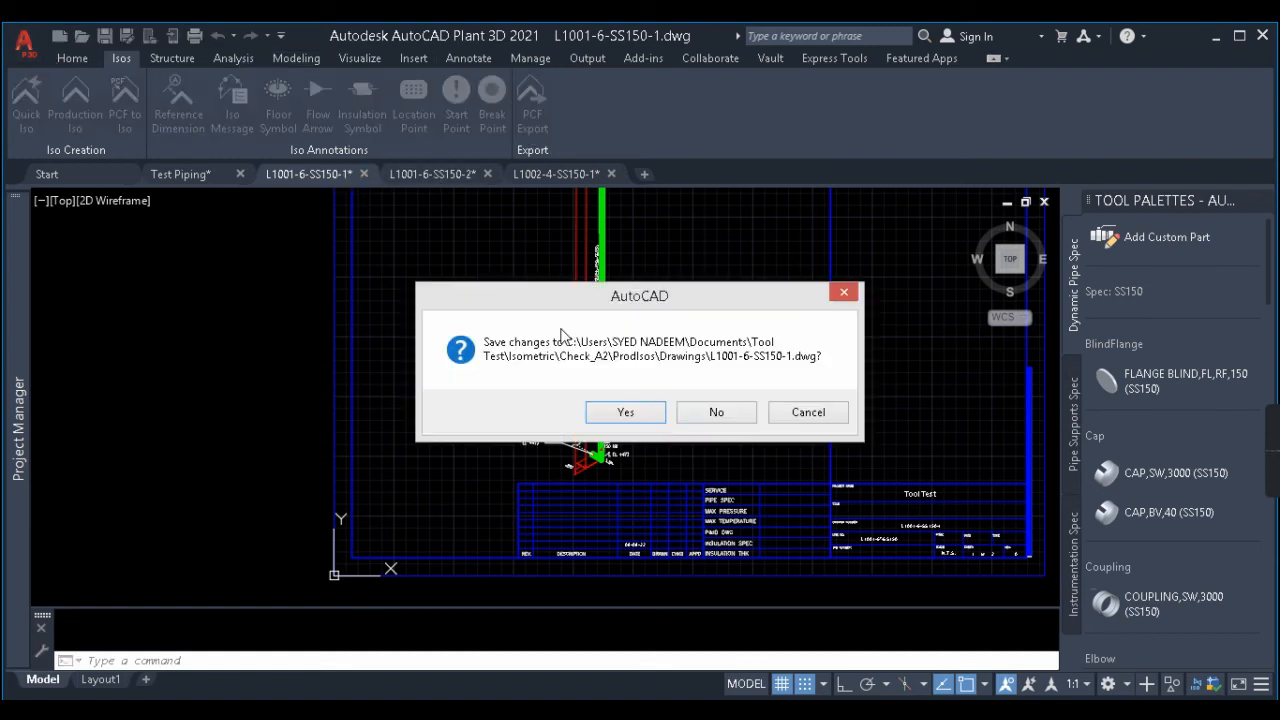
{"action": "left_click", "coordinate": [716, 412]}
Step: Examine the bill of materials on L1001-6-SS150-2, including its ID, quantity, ND and description columns
{"action": "scroll", "coordinate": [720, 240], "scroll_direction": "down", "scroll_amount": 2}
{"action": "scroll", "coordinate": [720, 240], "scroll_direction": "up", "scroll_amount": 3}
{"action": "scroll", "coordinate": [737, 251], "scroll_direction": "down", "scroll_amount": 3}
{"action": "scroll", "coordinate": [730, 245], "scroll_direction": "up", "scroll_amount": 2}
{"action": "scroll", "coordinate": [723, 243], "scroll_direction": "down", "scroll_amount": 4}
{"action": "scroll", "coordinate": [744, 266], "scroll_direction": "up", "scroll_amount": 4}
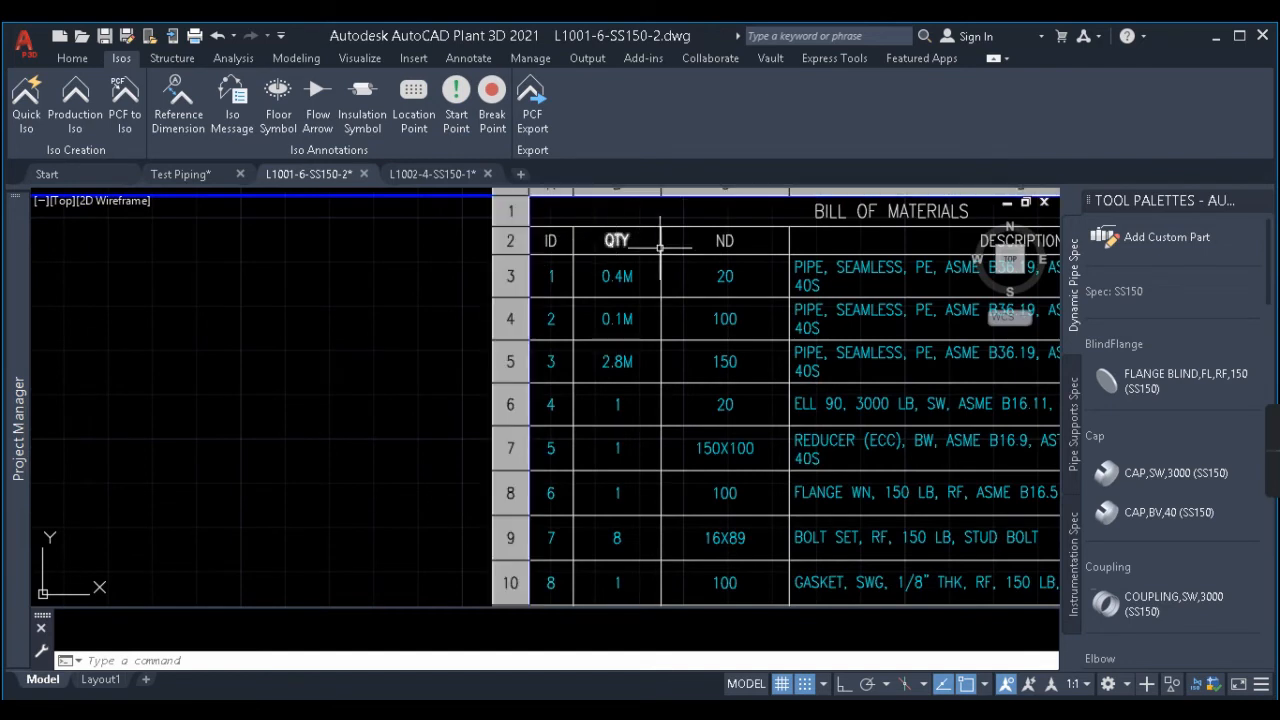
{"action": "scroll", "coordinate": [660, 245], "scroll_direction": "down", "scroll_amount": 2}
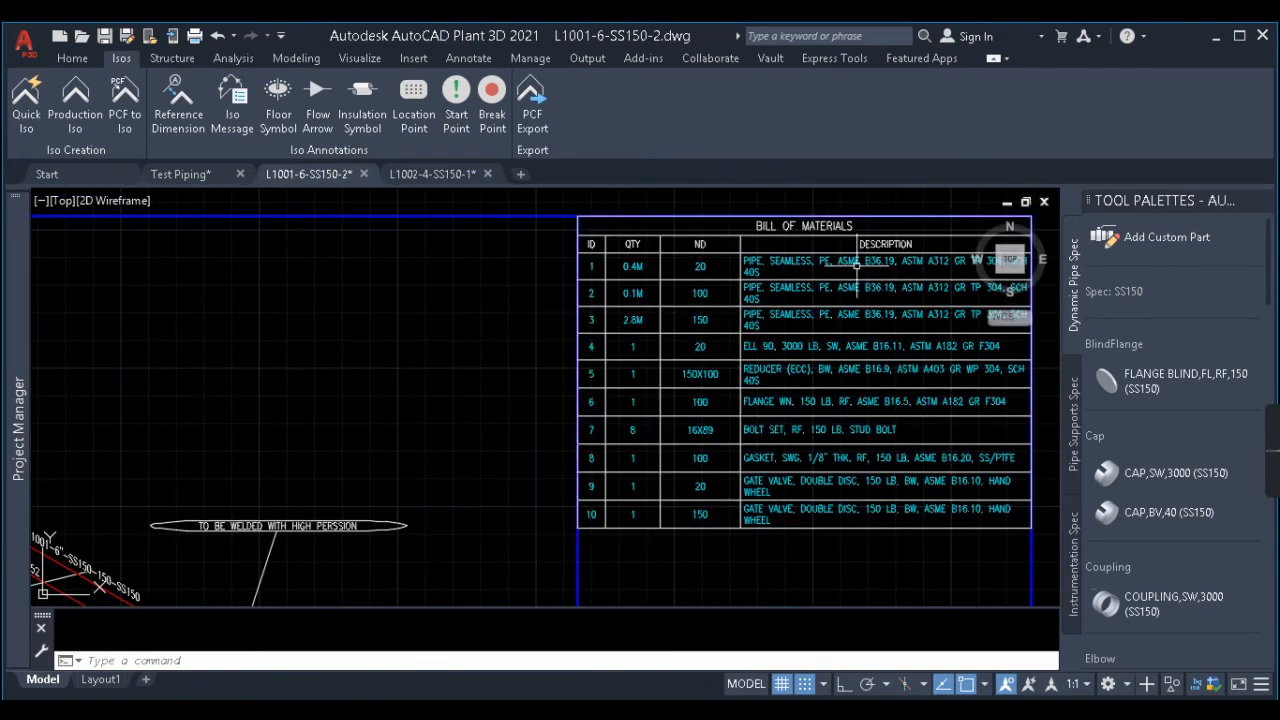
{"action": "key", "text": "Escape"}
{"action": "middle_click_drag", "start_coordinate": [853, 417], "coordinate": [557, 383]}
{"action": "scroll", "coordinate": [682, 377], "scroll_direction": "down", "scroll_amount": 2}
{"action": "middle_click_drag", "start_coordinate": [631, 494], "coordinate": [690, 407]}
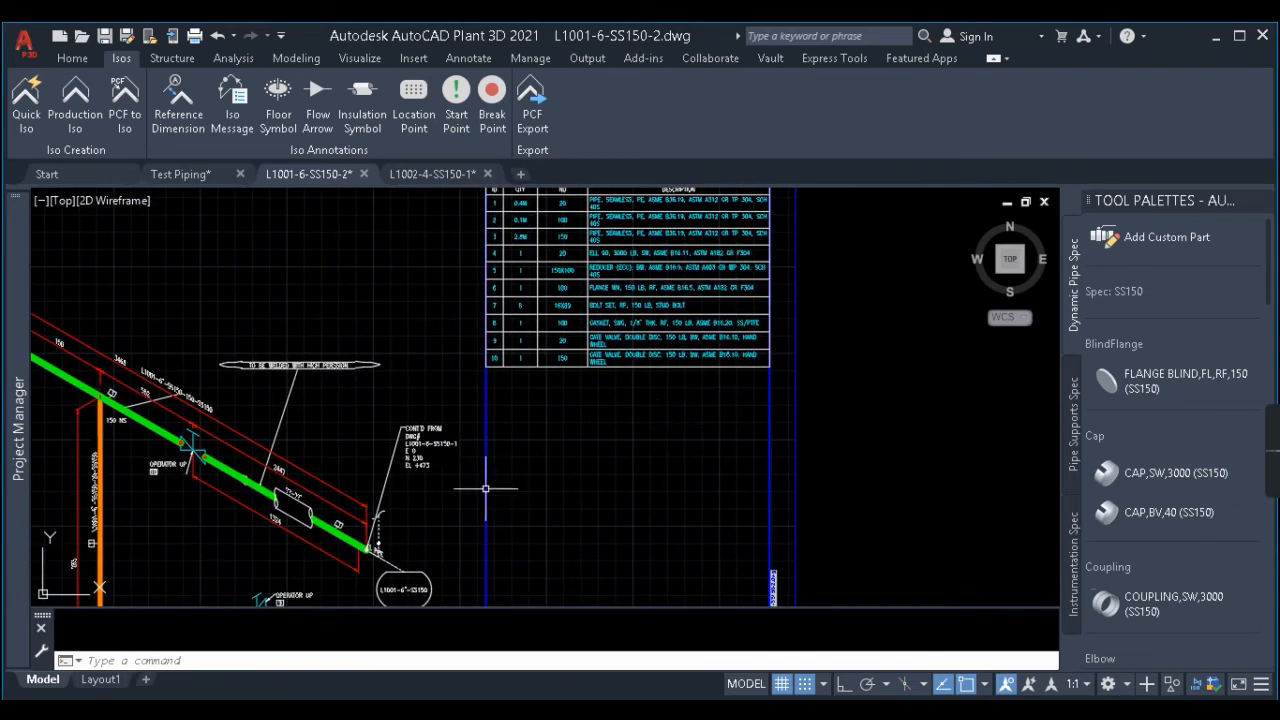
{"action": "middle_click_drag", "start_coordinate": [428, 520], "coordinate": [576, 442]}
{"action": "middle_click_drag", "start_coordinate": [803, 337], "coordinate": [808, 550]}
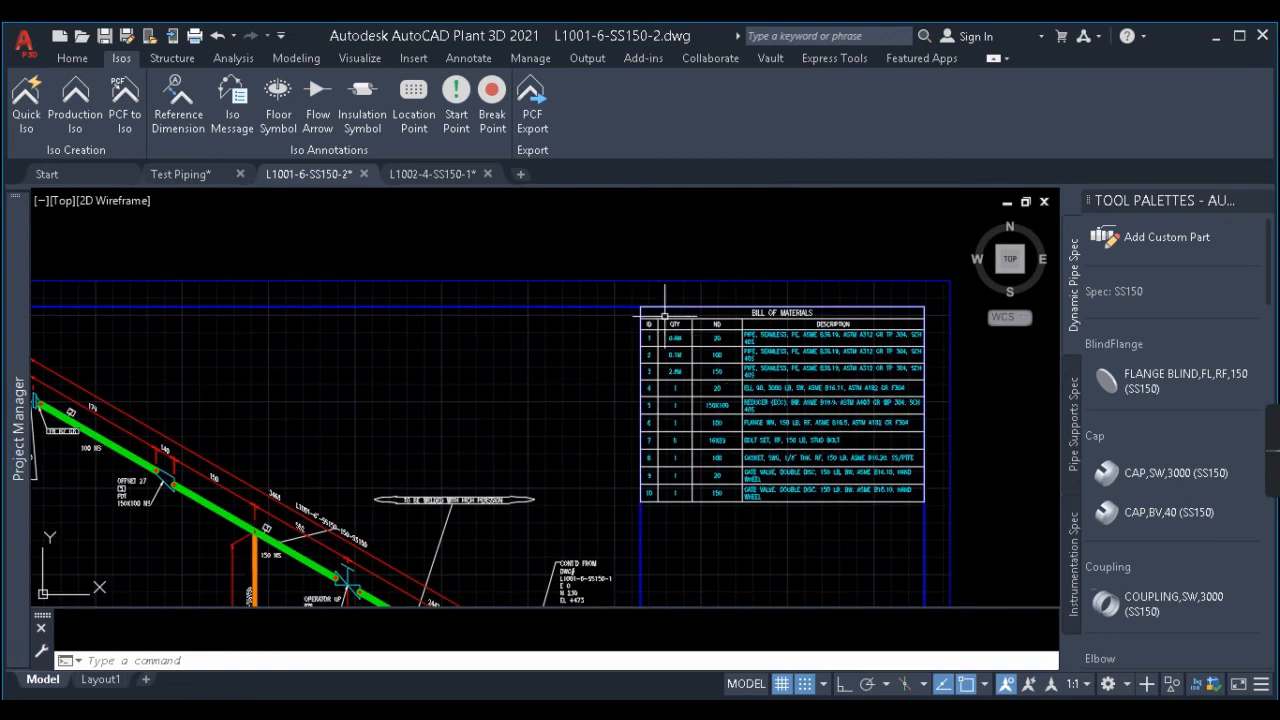
{"action": "scroll", "coordinate": [664, 315], "scroll_direction": "up", "scroll_amount": 5}
{"action": "scroll", "coordinate": [639, 327], "scroll_direction": "down", "scroll_amount": 5}
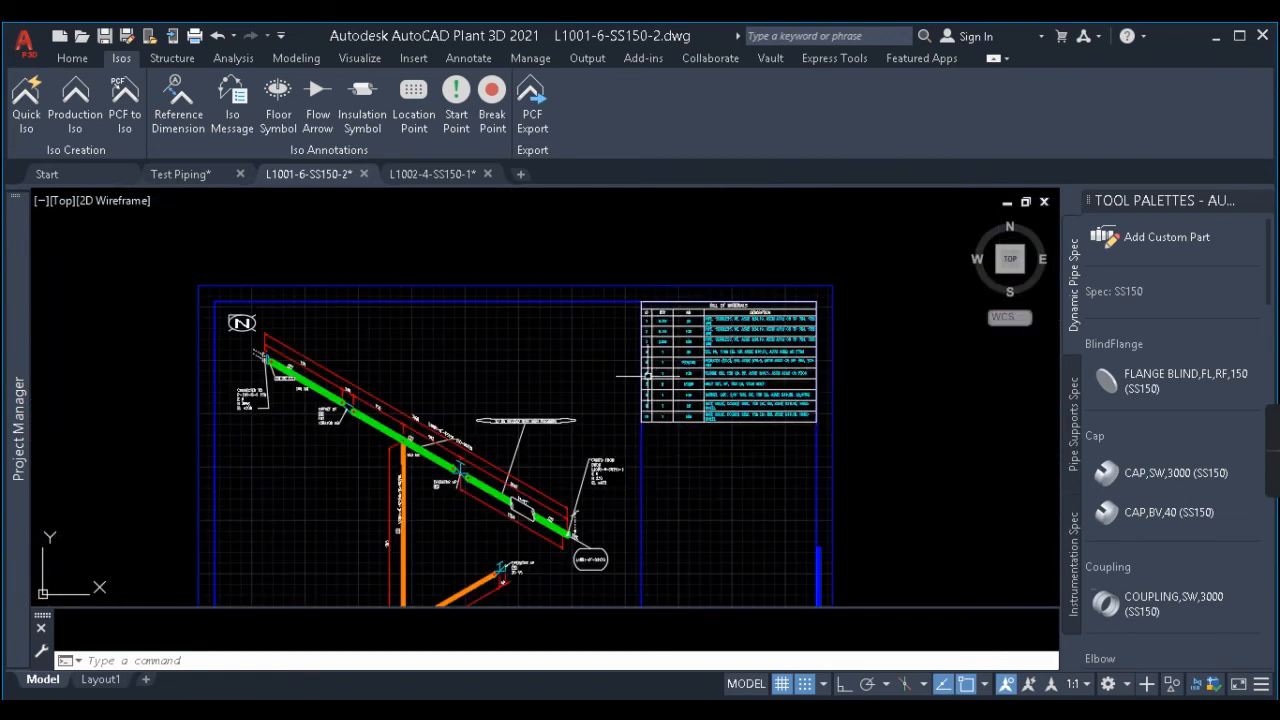
{"action": "scroll", "coordinate": [710, 436], "scroll_direction": "up", "scroll_amount": 5}
{"action": "middle_click_drag", "start_coordinate": [760, 441], "coordinate": [625, 383]}
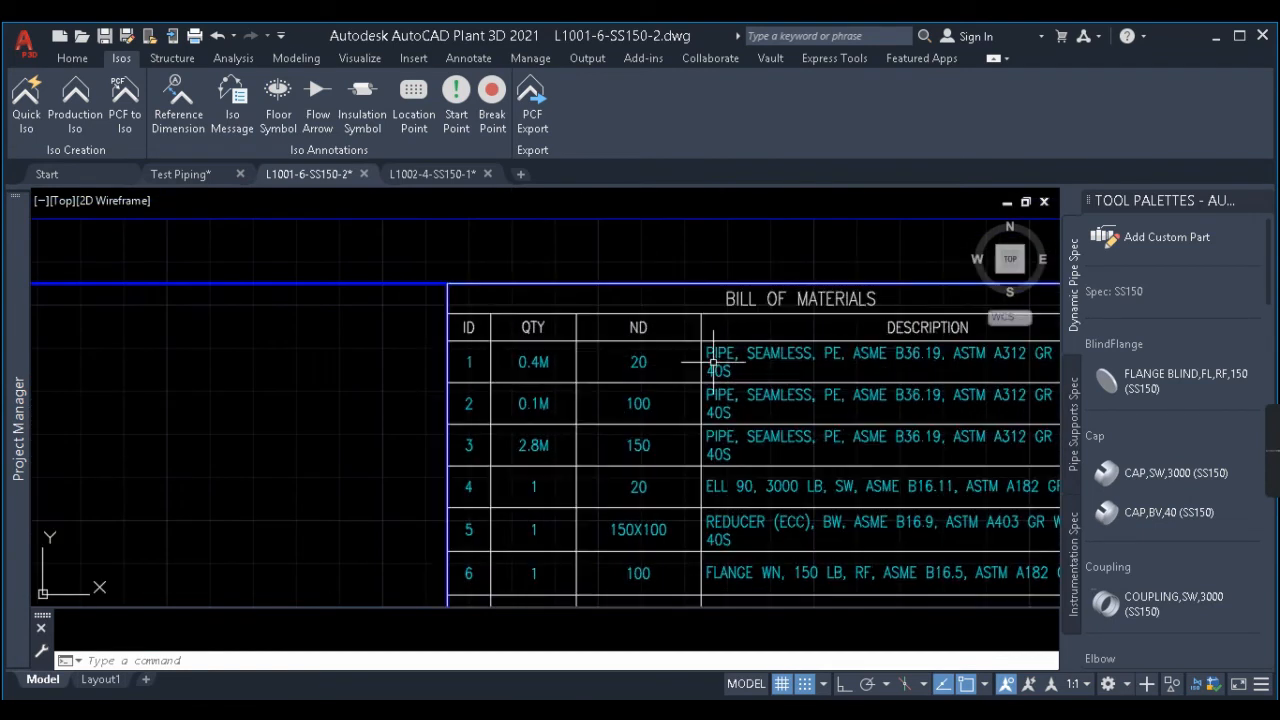
Step: Compare the bill of materials' pipe items with the item 3 tag beside the insulated pipe
{"action": "scroll", "coordinate": [751, 348], "scroll_direction": "down", "scroll_amount": 7}
{"action": "scroll", "coordinate": [516, 518], "scroll_direction": "up", "scroll_amount": 5}
{"action": "scroll", "coordinate": [516, 518], "scroll_direction": "down", "scroll_amount": 5}
{"action": "scroll", "coordinate": [260, 255], "scroll_direction": "up", "scroll_amount": 4}
{"action": "scroll", "coordinate": [264, 259], "scroll_direction": "down", "scroll_amount": 5}
{"action": "scroll", "coordinate": [805, 570], "scroll_direction": "up", "scroll_amount": 8}
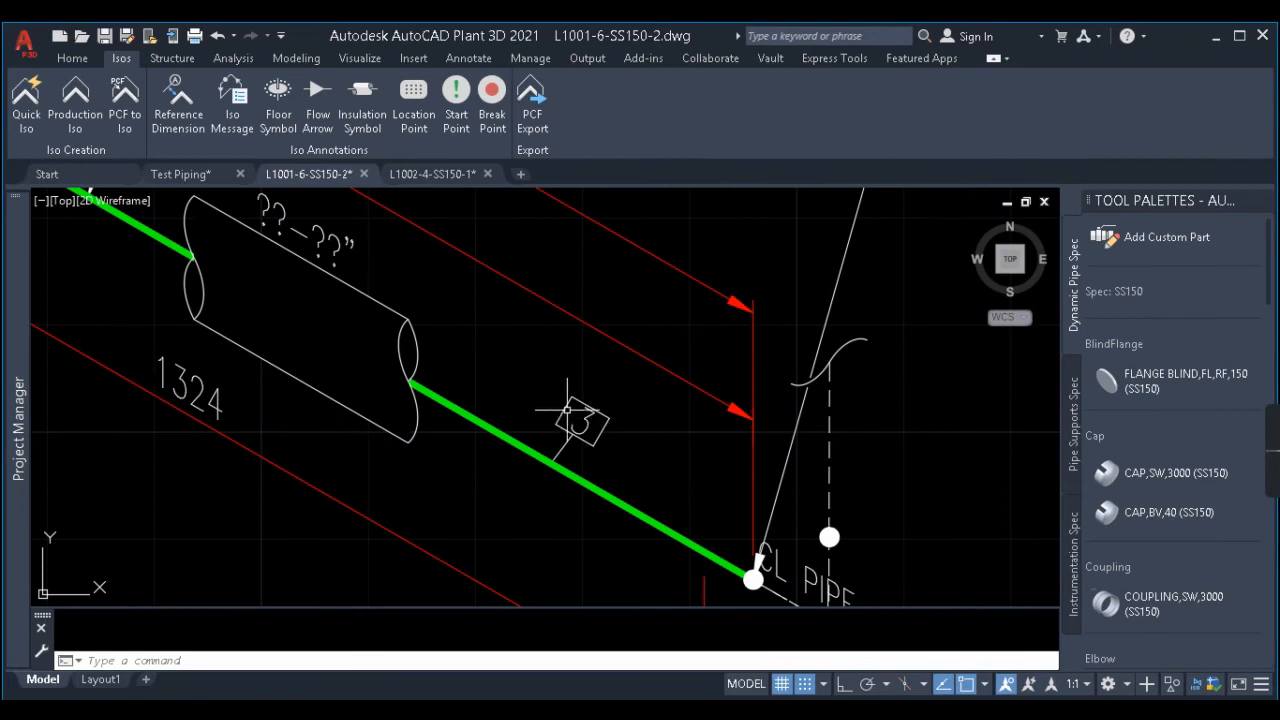
{"action": "scroll", "coordinate": [580, 424], "scroll_direction": "up", "scroll_amount": 2}
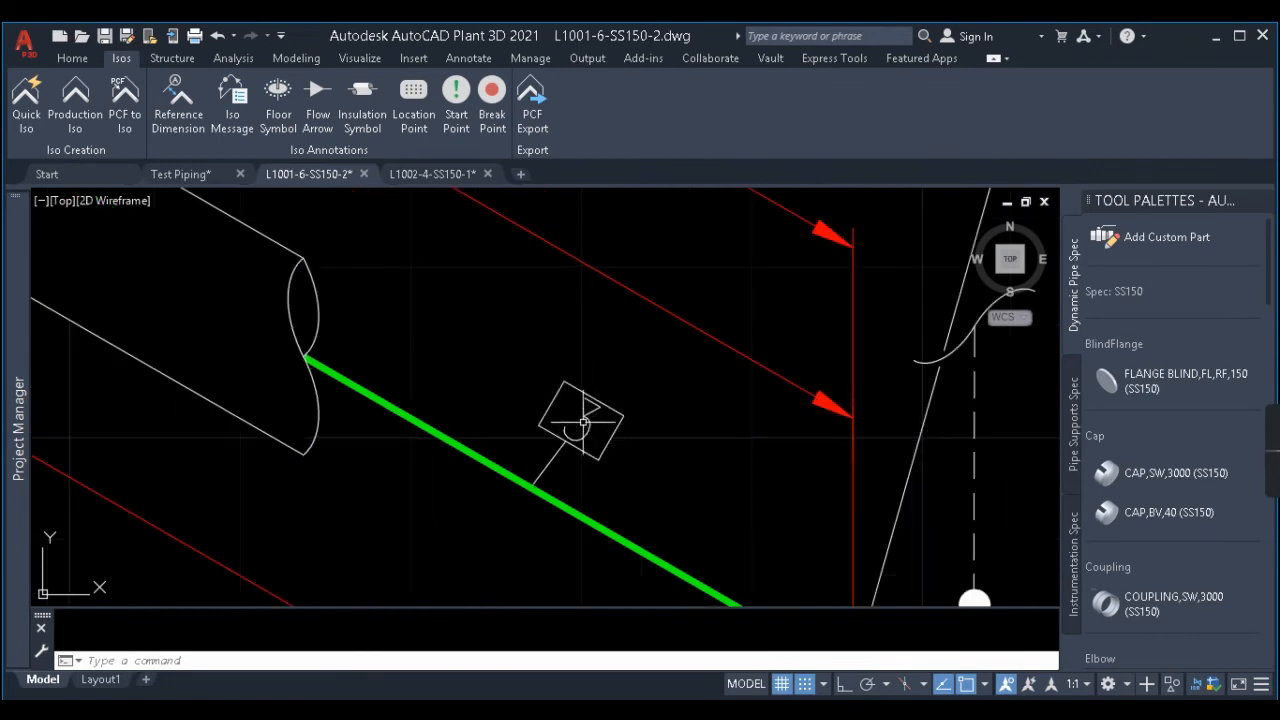
{"action": "scroll", "coordinate": [571, 423], "scroll_direction": "down", "scroll_amount": 7}
{"action": "middle_click_drag", "start_coordinate": [382, 461], "coordinate": [526, 516]}
Step: Compare the item tags at the reducer and along the branch with the bill of materials
{"action": "scroll", "coordinate": [406, 512], "scroll_direction": "up", "scroll_amount": 6}
{"action": "scroll", "coordinate": [390, 514], "scroll_direction": "down", "scroll_amount": 10}
{"action": "scroll", "coordinate": [340, 384], "scroll_direction": "up", "scroll_amount": 2}
{"action": "scroll", "coordinate": [330, 384], "scroll_direction": "up", "scroll_amount": 5}
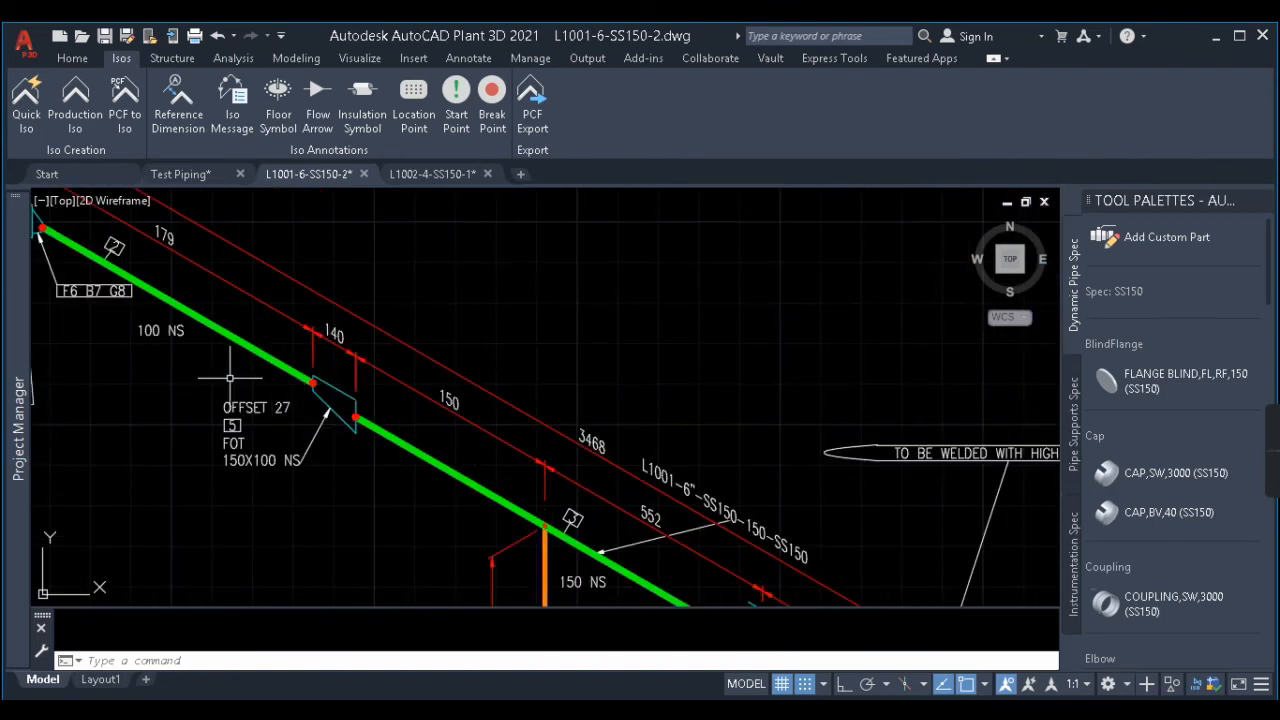
{"action": "scroll", "coordinate": [267, 243], "scroll_direction": "down", "scroll_amount": 7}
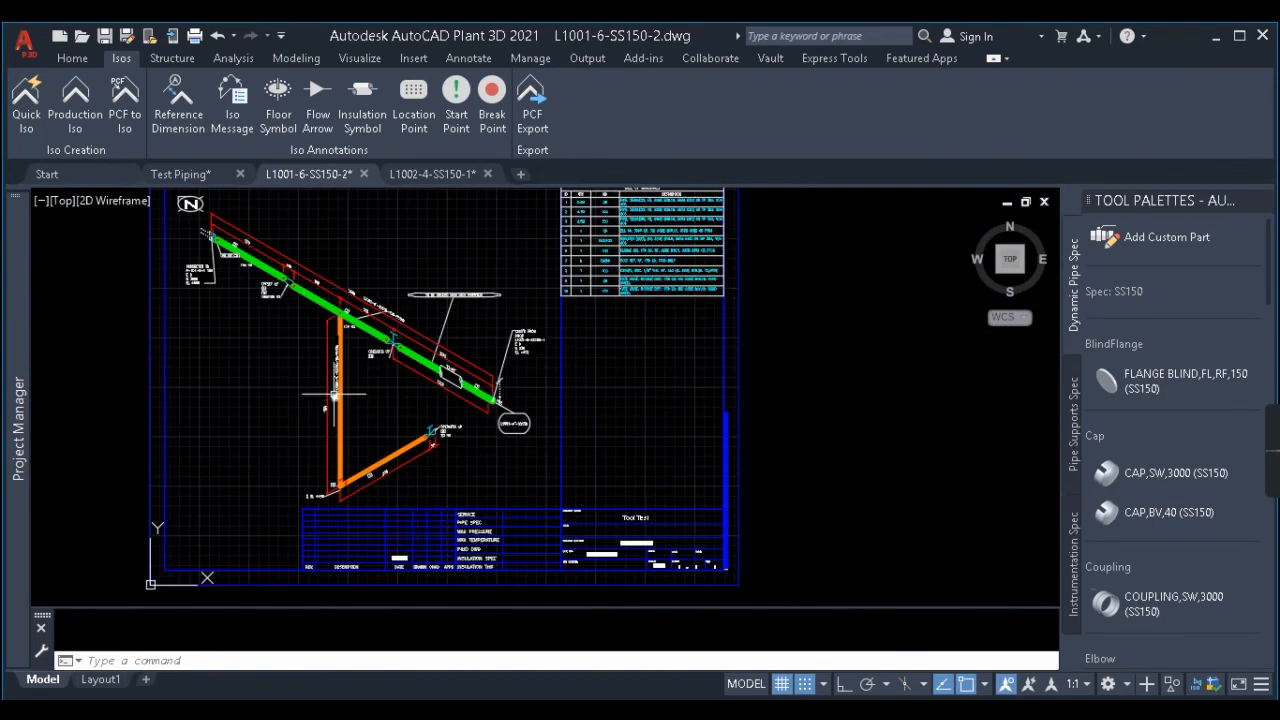
{"action": "scroll", "coordinate": [337, 405], "scroll_direction": "up", "scroll_amount": 7}
{"action": "scroll", "coordinate": [332, 400], "scroll_direction": "down", "scroll_amount": 8}
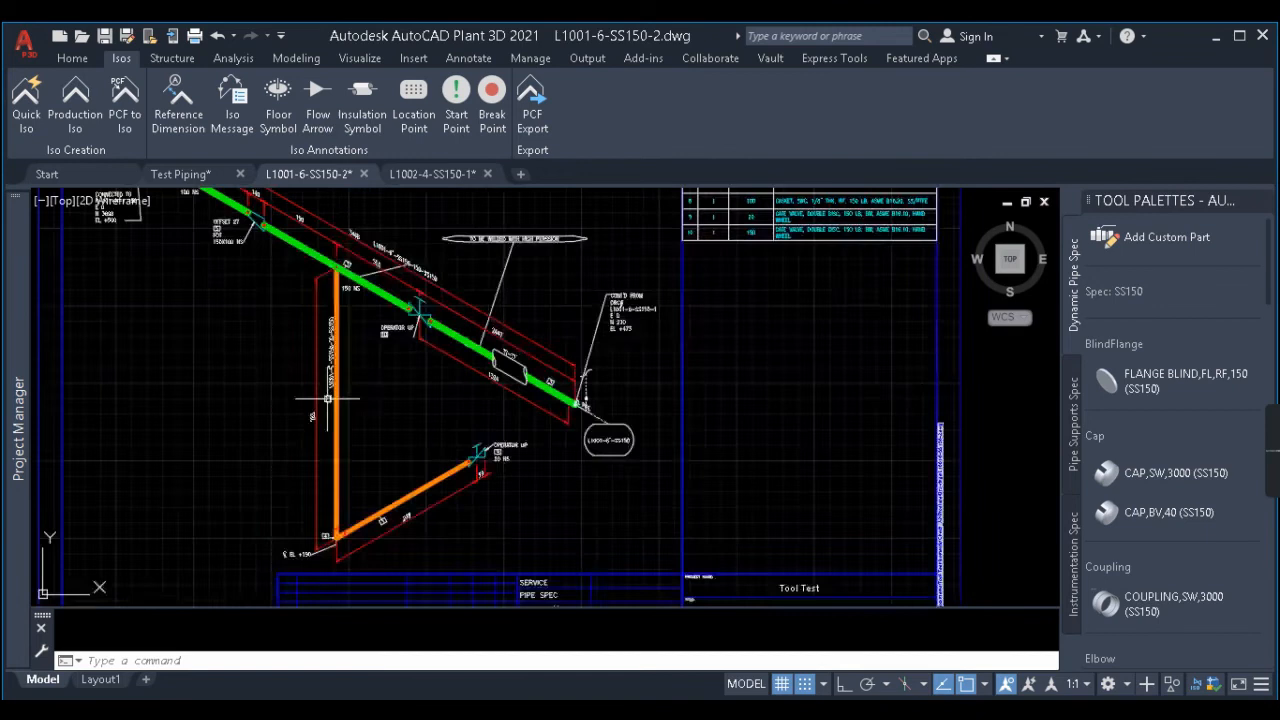
{"action": "scroll", "coordinate": [592, 247], "scroll_direction": "up", "scroll_amount": 8}
{"action": "mouse_move", "coordinate": [595, 247]}
{"action": "middle_mouse_down"}
{"action": "mouse_move", "coordinate": [547, 383]}
{"action": "mouse_move", "coordinate": [401, 388]}
{"action": "middle_mouse_up"}
{"action": "scroll", "coordinate": [532, 381], "scroll_direction": "down", "scroll_amount": 2}
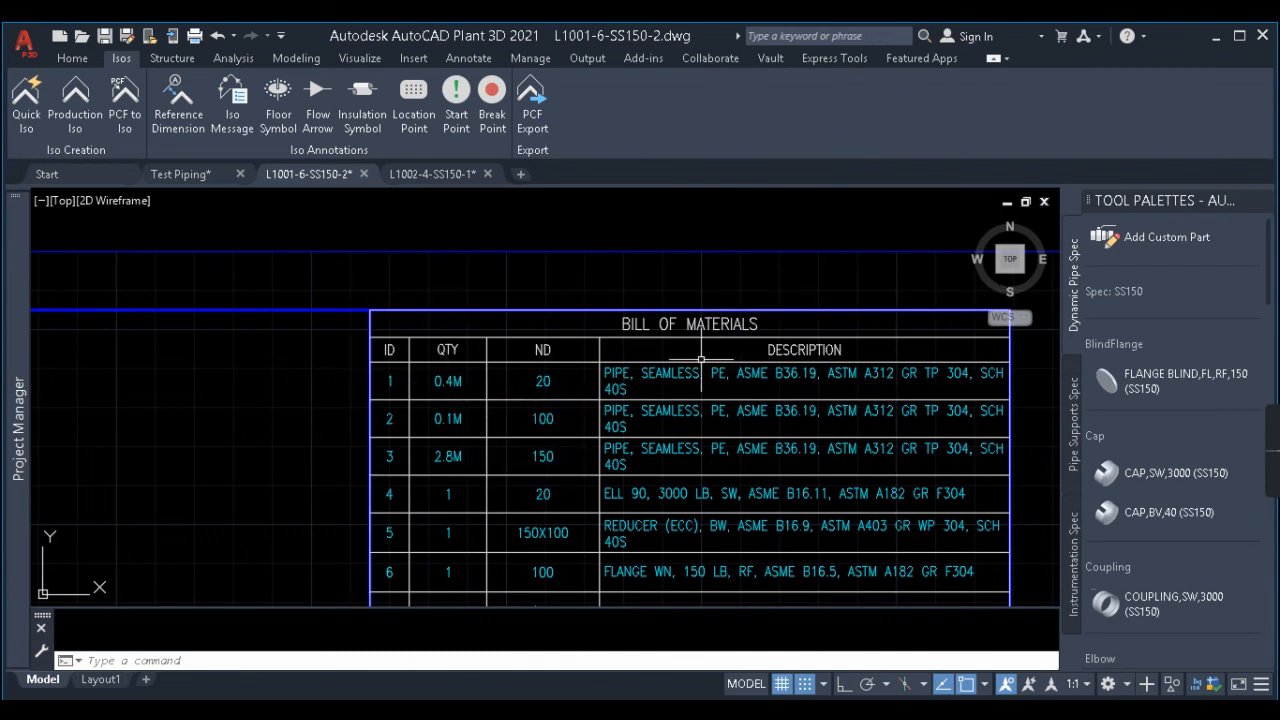
Step: Compare item 4, the 90-degree elbow in the bill of materials, with its tag at the orange branch's corner
{"action": "scroll", "coordinate": [886, 377], "scroll_direction": "down", "scroll_amount": 5}
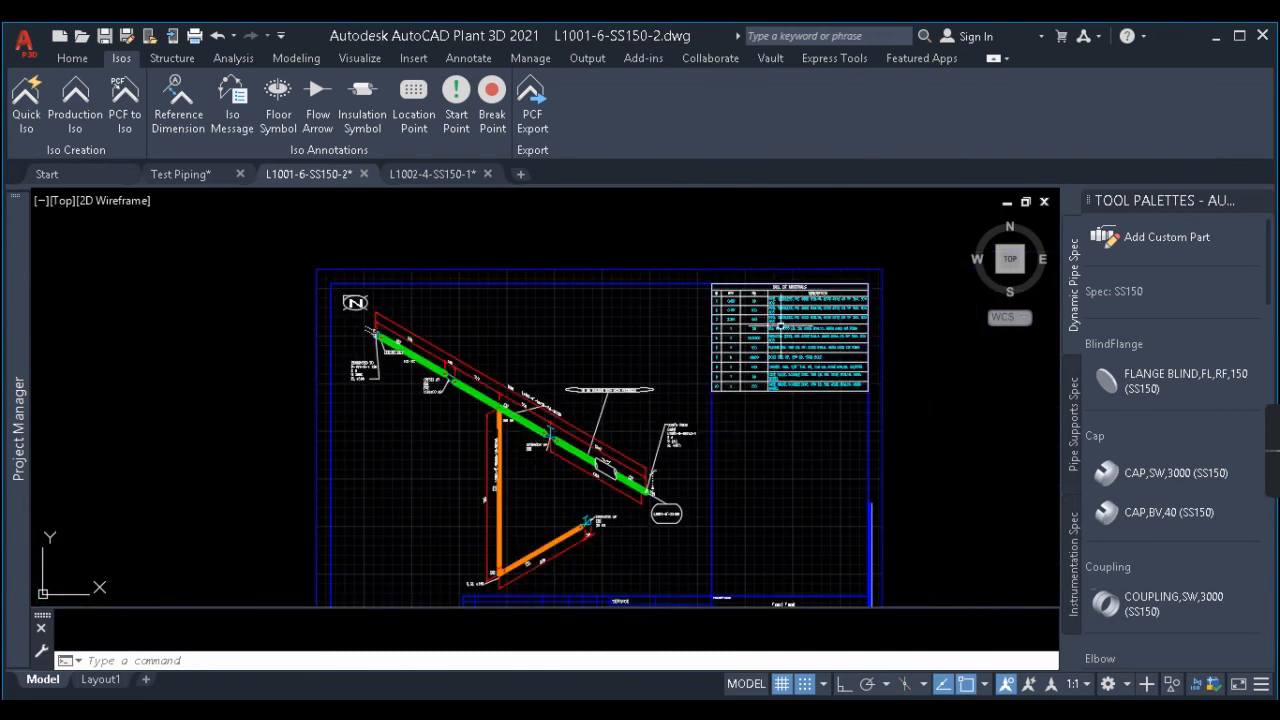
{"action": "scroll", "coordinate": [810, 322], "scroll_direction": "up", "scroll_amount": 5}
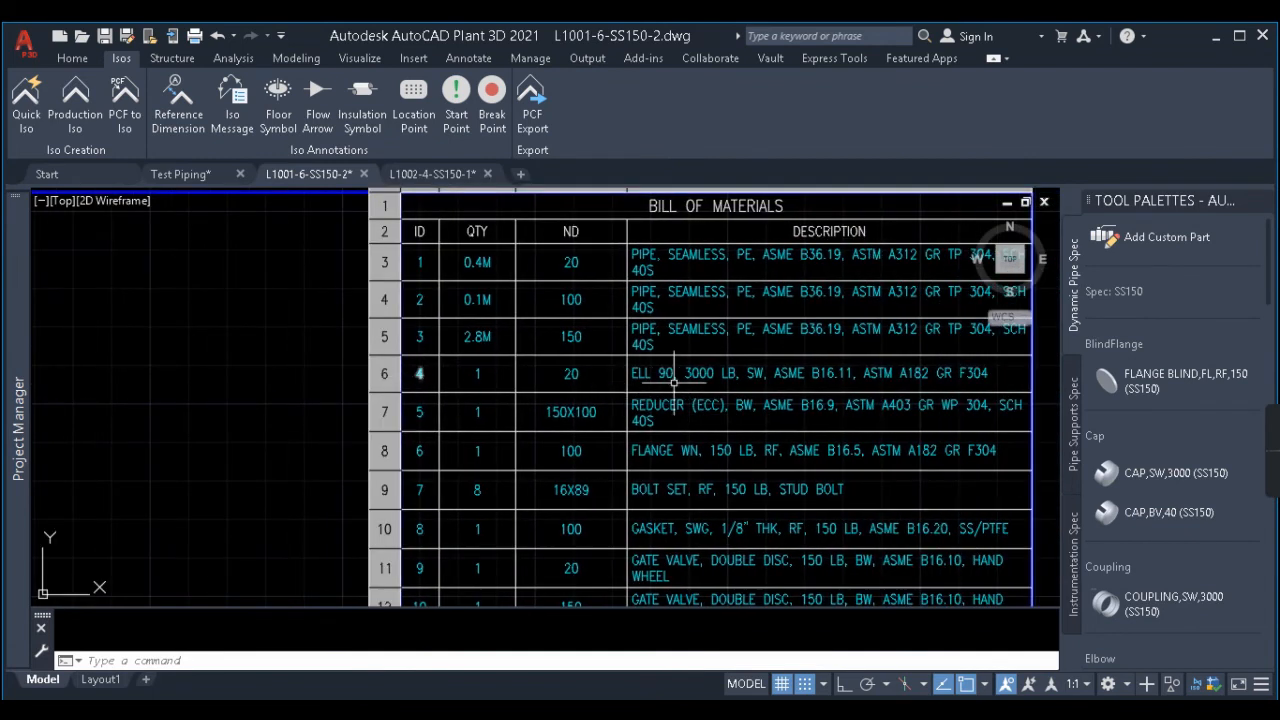
{"action": "scroll", "coordinate": [678, 397], "scroll_direction": "down", "scroll_amount": 5}
{"action": "scroll", "coordinate": [678, 397], "scroll_direction": "up", "scroll_amount": 8}
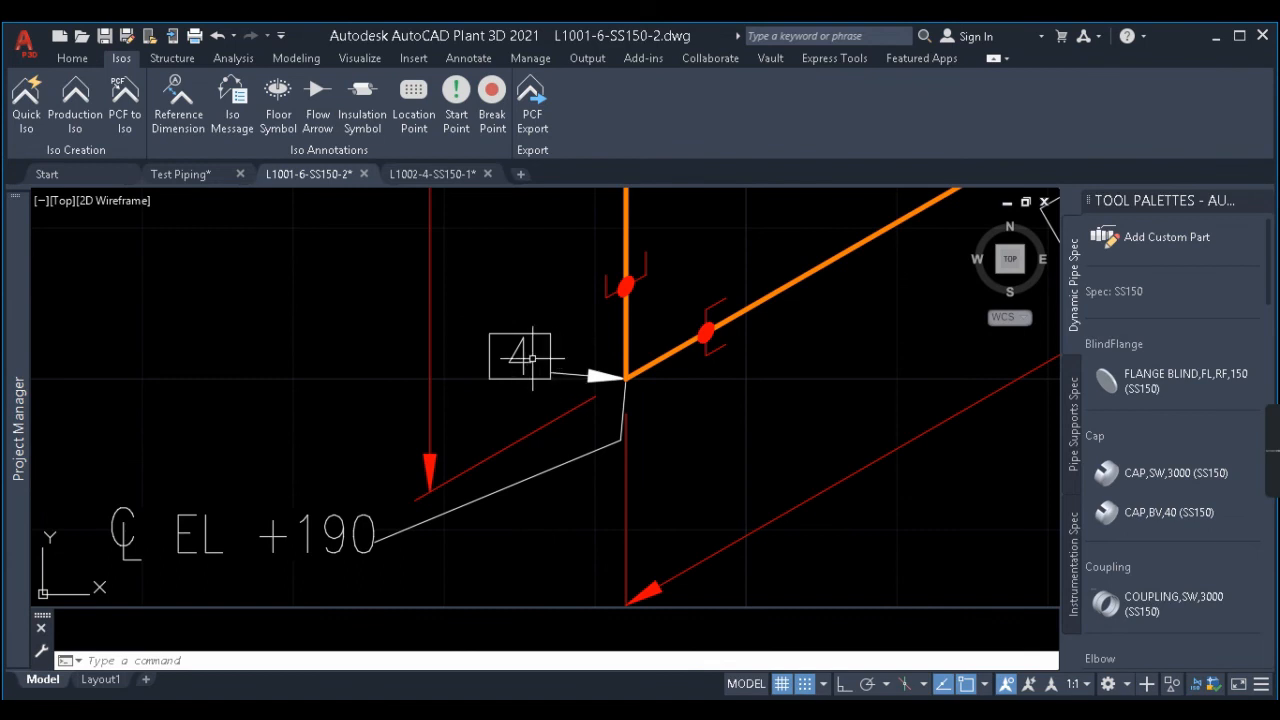
{"action": "scroll", "coordinate": [532, 358], "scroll_direction": "down", "scroll_amount": 8}
{"action": "scroll", "coordinate": [663, 333], "scroll_direction": "up", "scroll_amount": 3}
{"action": "scroll", "coordinate": [572, 470], "scroll_direction": "down", "scroll_amount": 3}
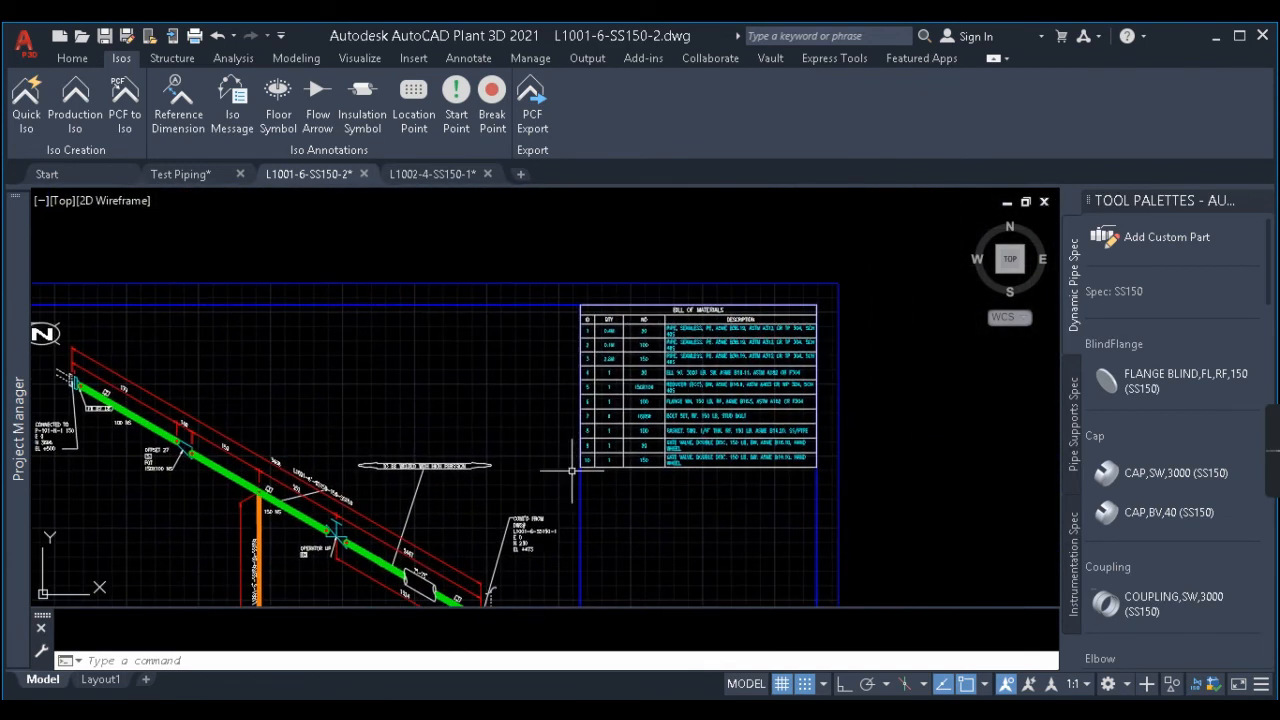
Step: Compare item 10, the 150 ND gate valve in the bill of materials, with its tag beside the main line's valve
{"action": "scroll", "coordinate": [625, 380], "scroll_direction": "up", "scroll_amount": 2}
{"action": "key", "text": "Escape"}
{"action": "middle_click_drag", "start_coordinate": [574, 506], "coordinate": [690, 368]}
{"action": "scroll", "coordinate": [690, 368], "scroll_direction": "up", "scroll_amount": 1}
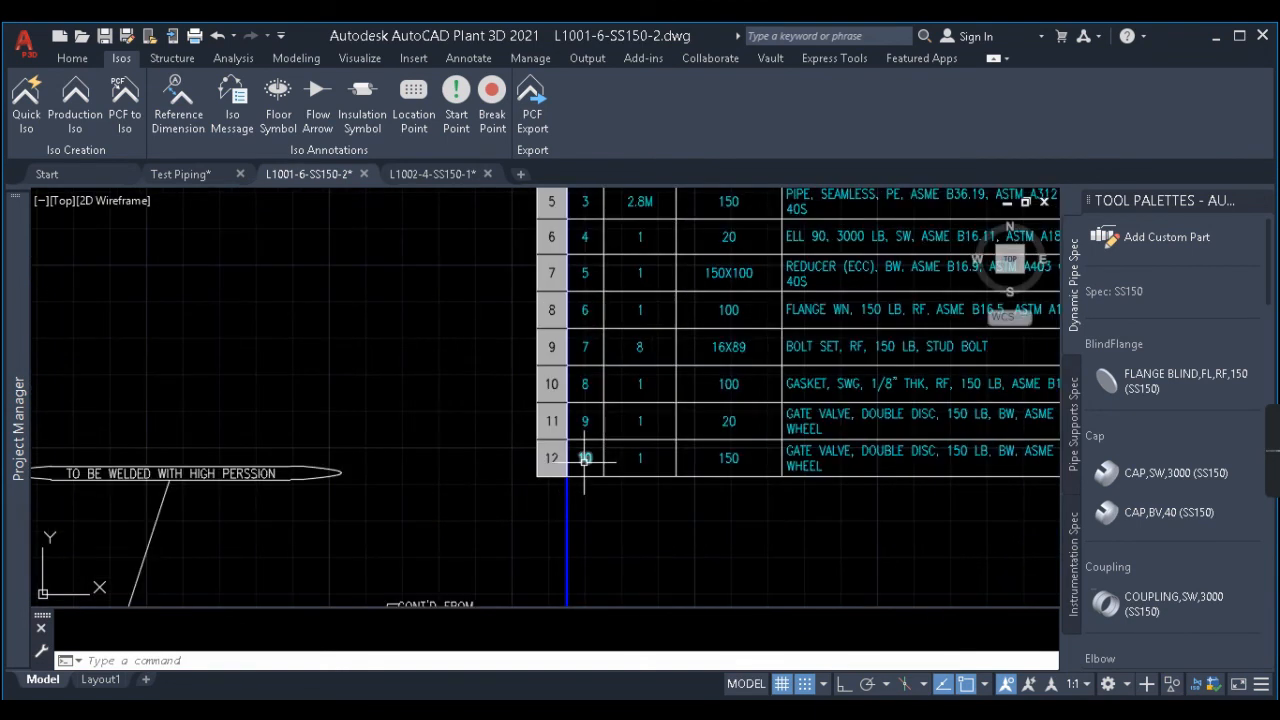
{"action": "scroll", "coordinate": [583, 457], "scroll_direction": "down", "scroll_amount": 5}
{"action": "scroll", "coordinate": [569, 516], "scroll_direction": "up", "scroll_amount": 5}
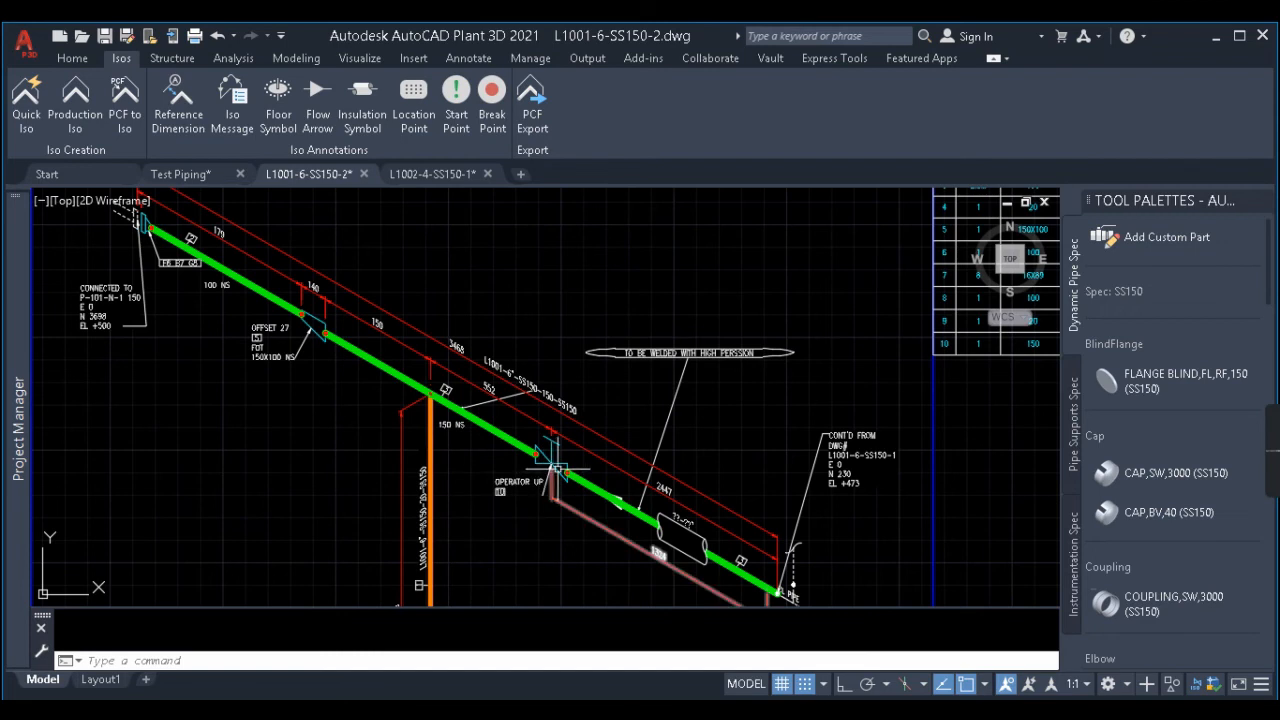
{"action": "scroll", "coordinate": [530, 475], "scroll_direction": "up", "scroll_amount": 4}
{"action": "scroll", "coordinate": [437, 503], "scroll_direction": "down", "scroll_amount": 2}
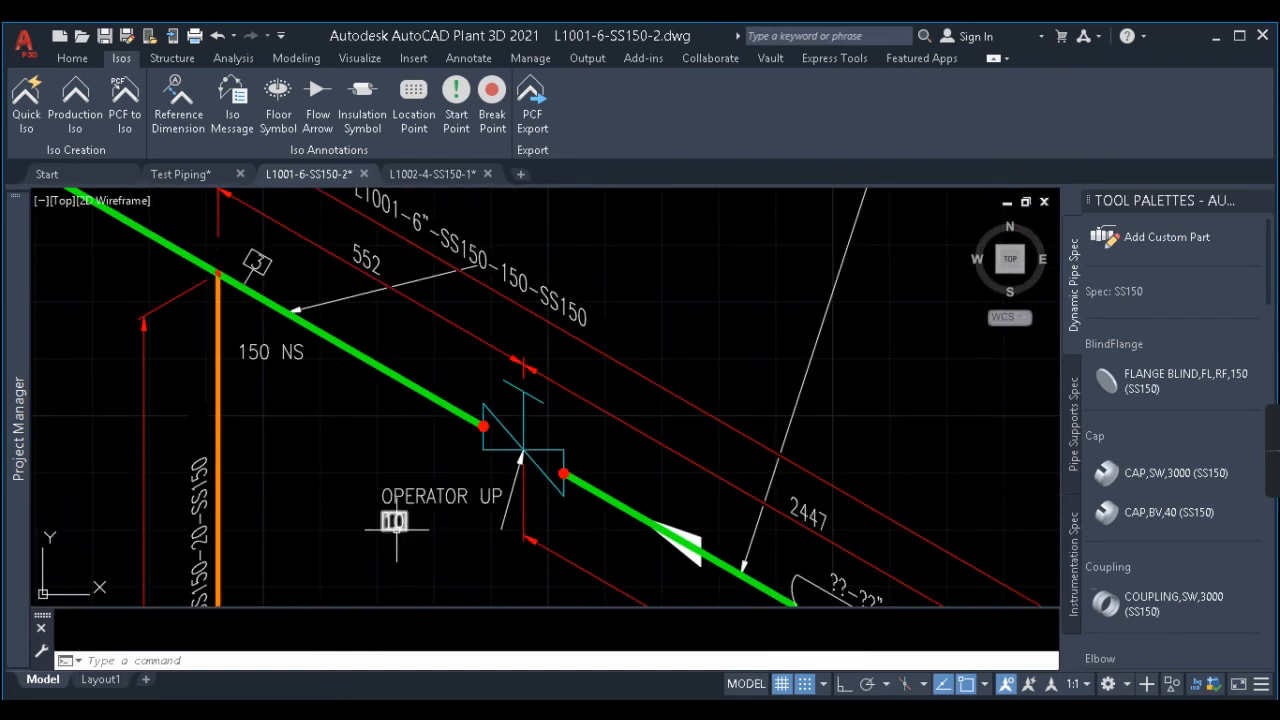
{"action": "scroll", "coordinate": [394, 521], "scroll_direction": "down", "scroll_amount": 7}
{"action": "scroll", "coordinate": [448, 546], "scroll_direction": "up", "scroll_amount": 6}
{"action": "scroll", "coordinate": [448, 546], "scroll_direction": "down", "scroll_amount": 2}
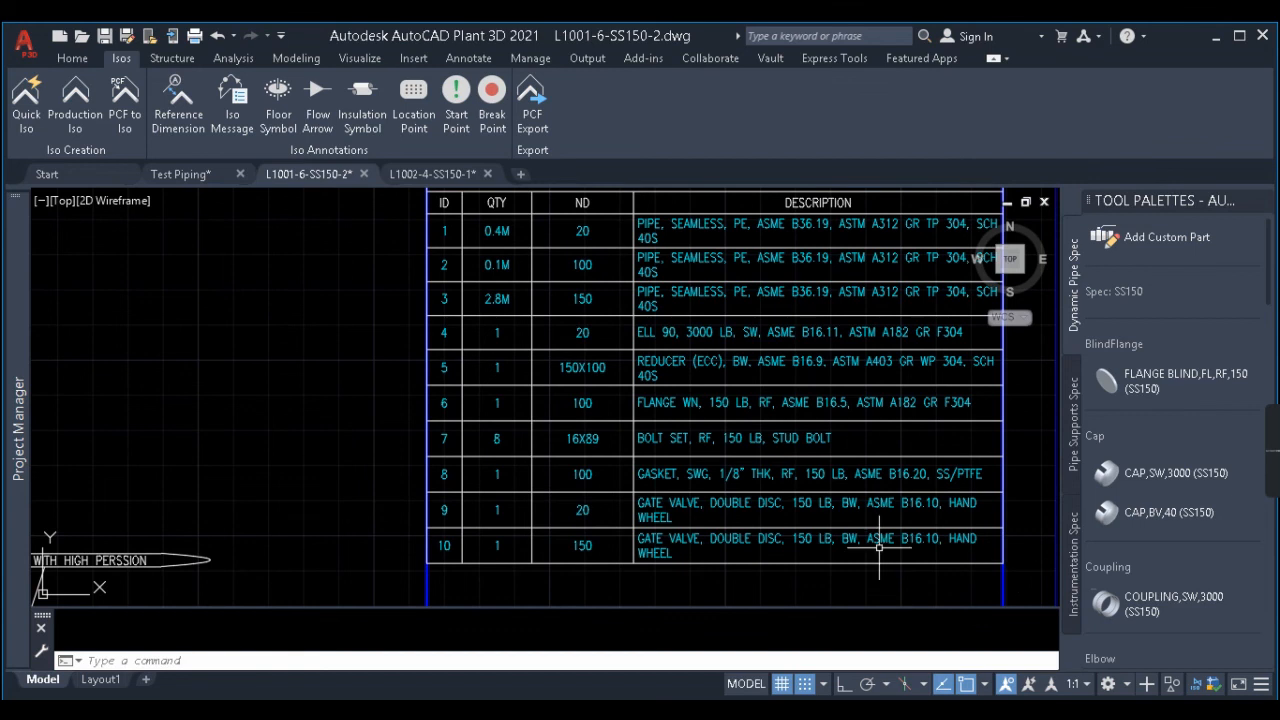
Step: Review the whole L1001-6-SS150-2 isometric sheet, including its welding message and main line, and return to the Test Piping drawing
{"action": "scroll", "coordinate": [866, 276], "scroll_direction": "down", "scroll_amount": 4}
{"action": "scroll", "coordinate": [595, 440], "scroll_direction": "down", "scroll_amount": 2}
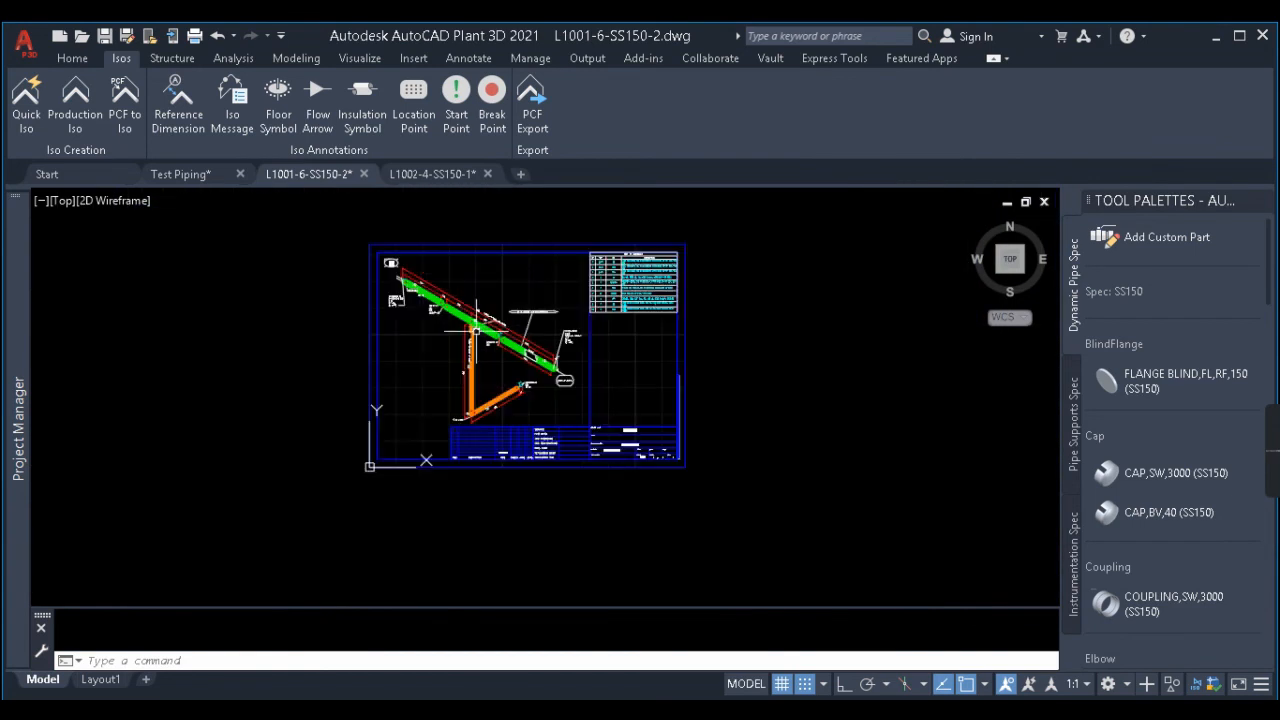
{"action": "scroll", "coordinate": [477, 331], "scroll_direction": "up", "scroll_amount": 4}
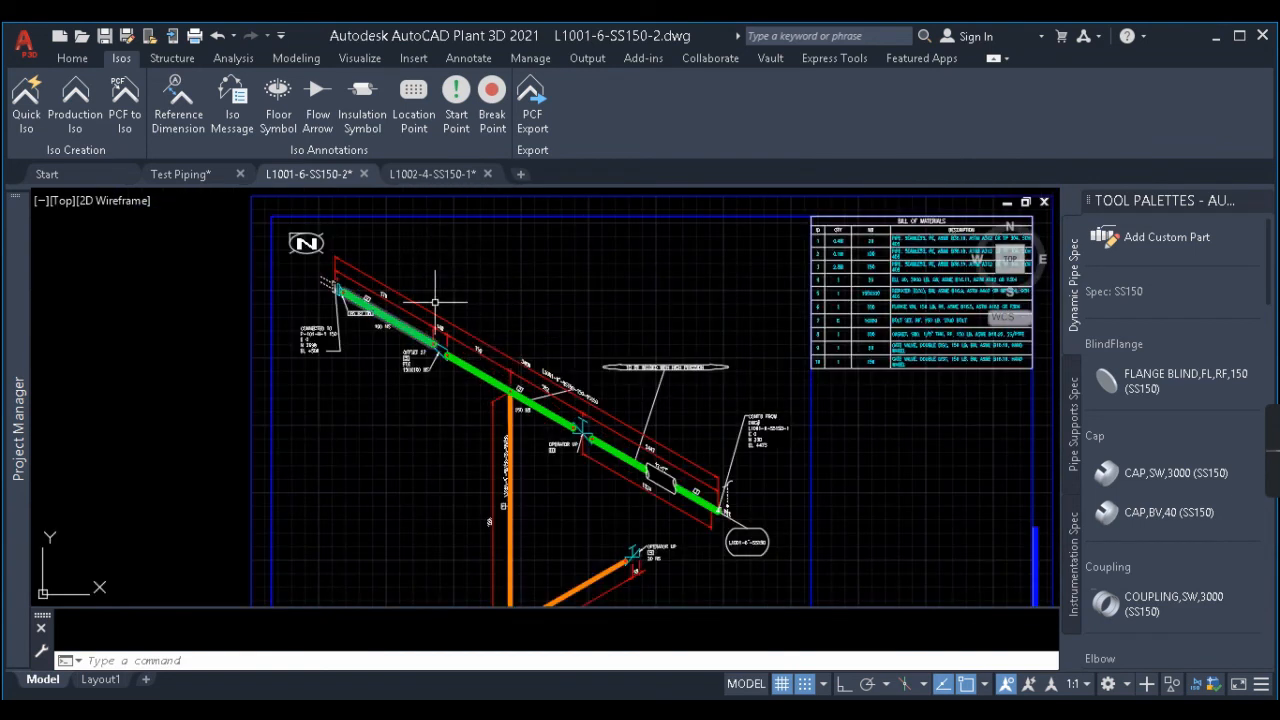
{"action": "middle_click_drag", "start_coordinate": [535, 333], "coordinate": [441, 322]}
{"action": "scroll", "coordinate": [568, 258], "scroll_direction": "down", "scroll_amount": 2}
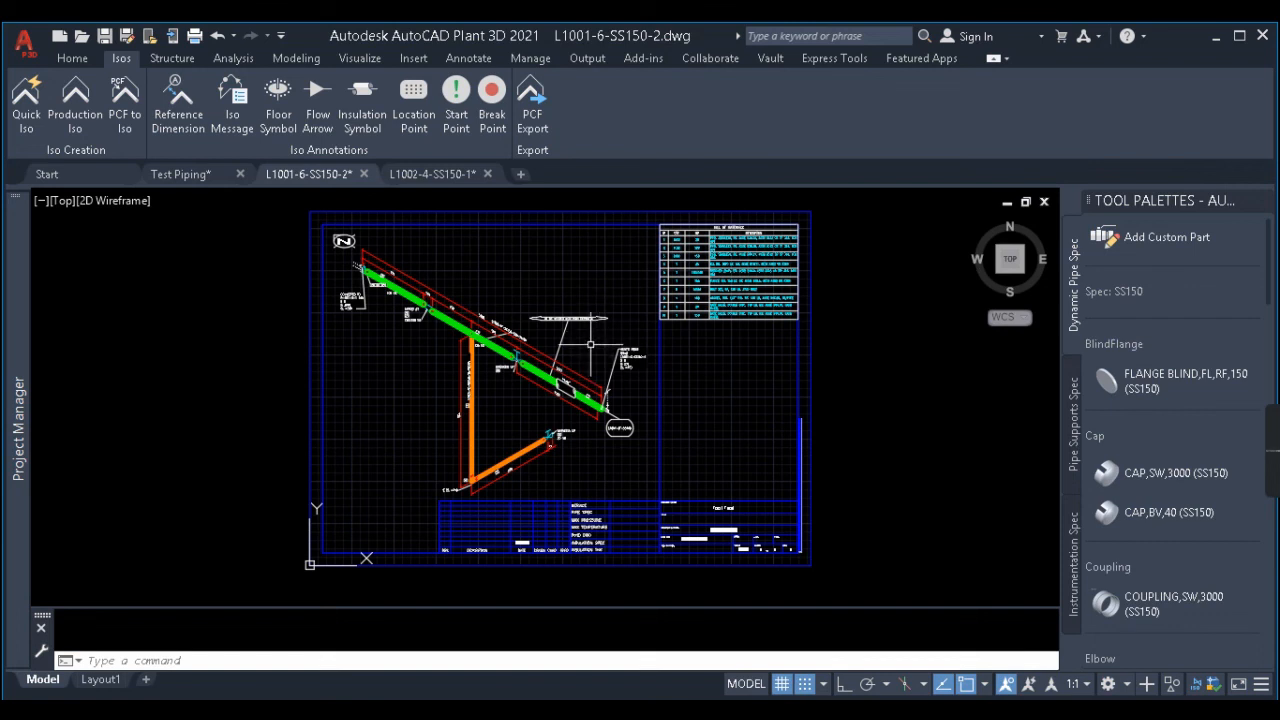
{"action": "scroll", "coordinate": [595, 332], "scroll_direction": "up", "scroll_amount": 5}
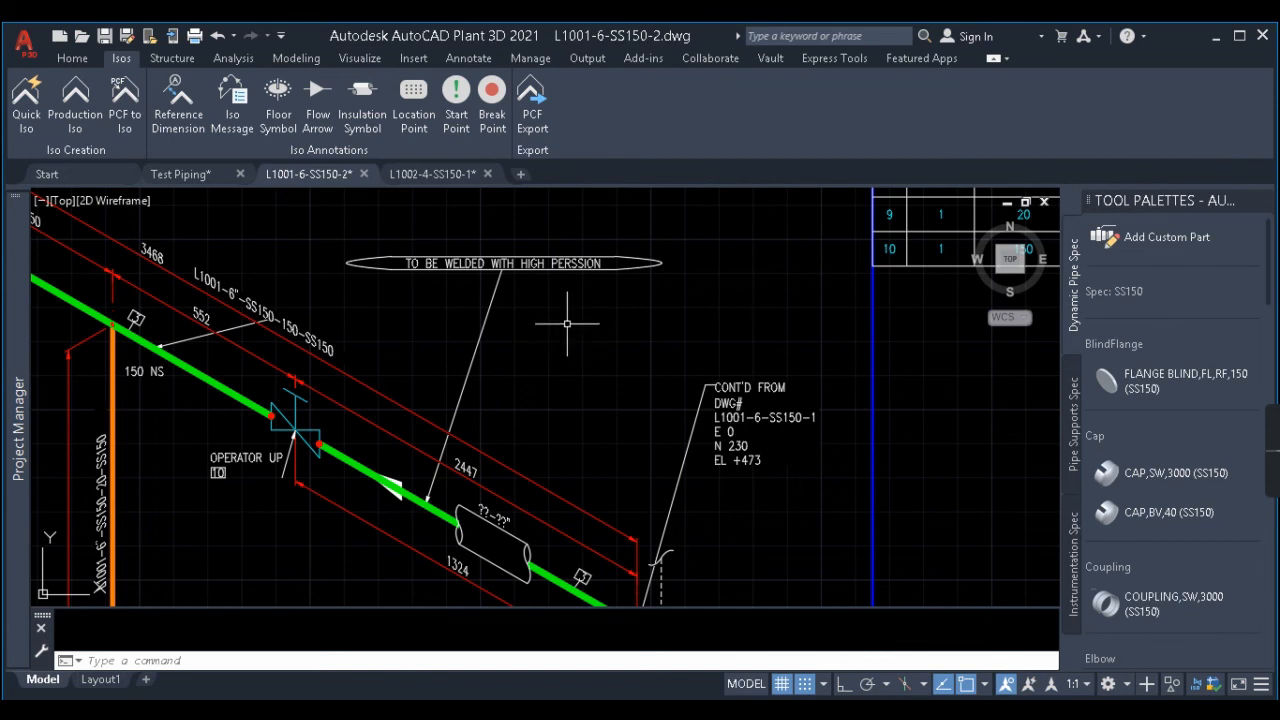
{"action": "scroll", "coordinate": [567, 323], "scroll_direction": "down", "scroll_amount": 6}
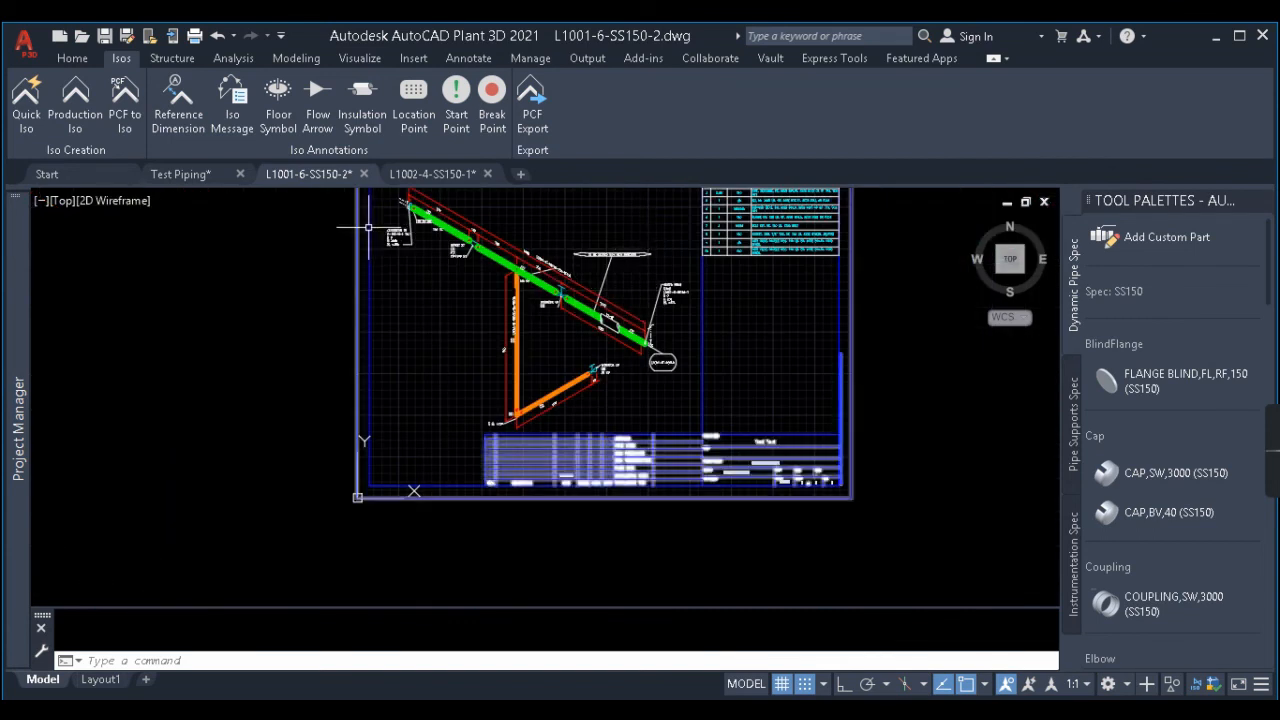
{"action": "mouse_move", "coordinate": [580, 312]}
{"action": "middle_mouse_down"}
{"action": "mouse_move", "coordinate": [585, 378]}
{"action": "mouse_move", "coordinate": [619, 436]}
{"action": "middle_mouse_up"}
{"action": "scroll", "coordinate": [619, 436], "scroll_direction": "up", "scroll_amount": 5}
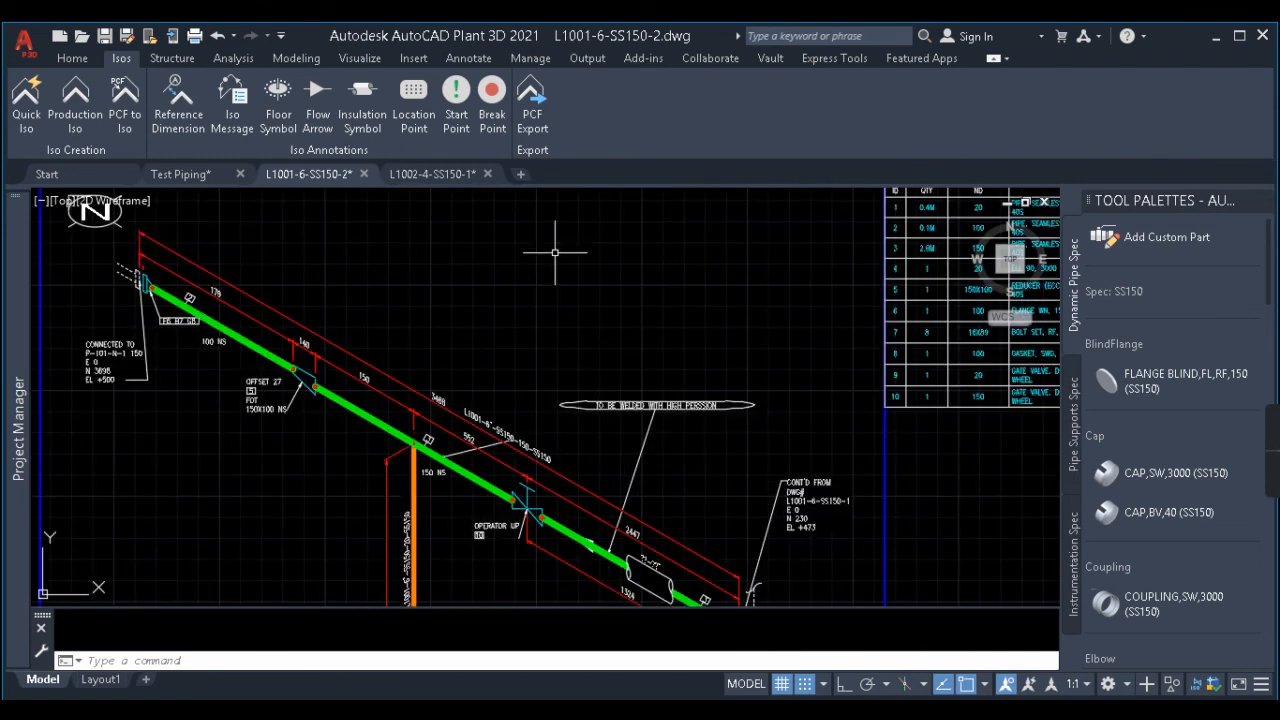
{"action": "key", "text": "ctrl+Tab"}
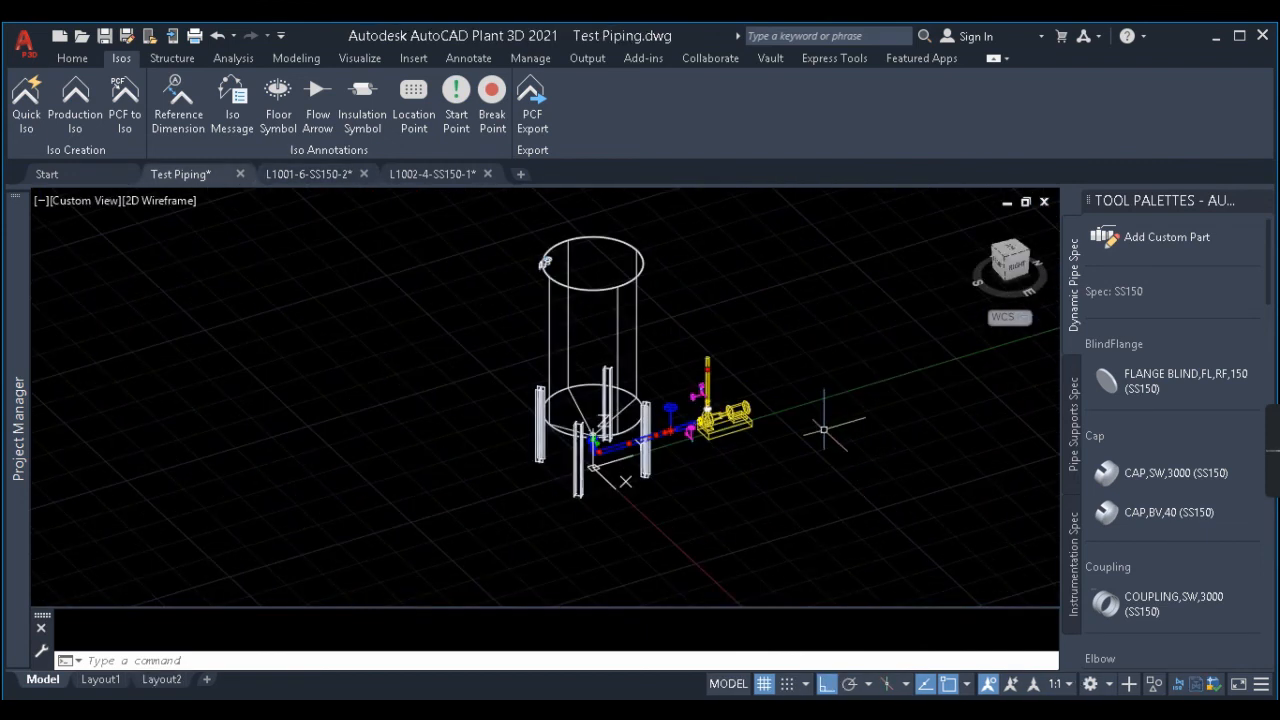